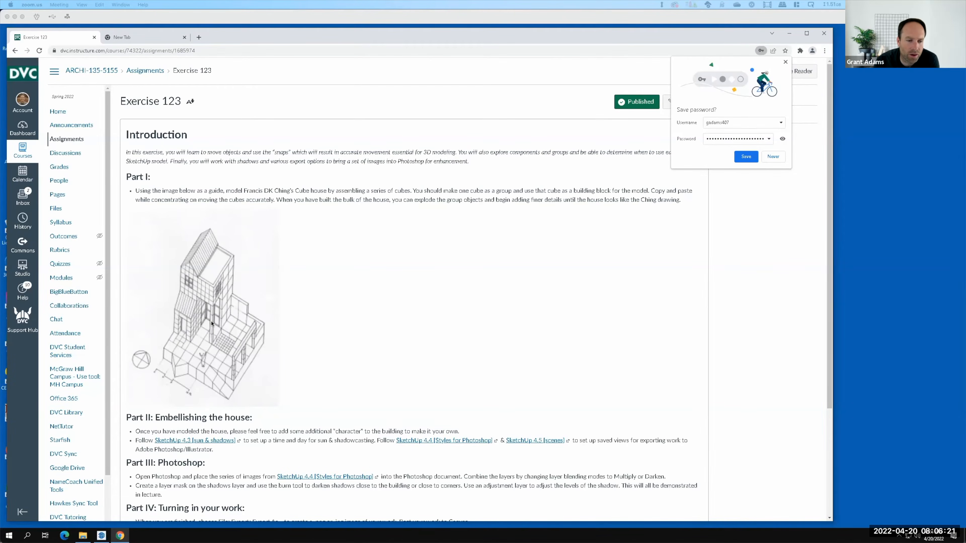
# Launch SketchUp Pro 2021 from the SketchUp 2021 program folder
pyautogui.press('F15')
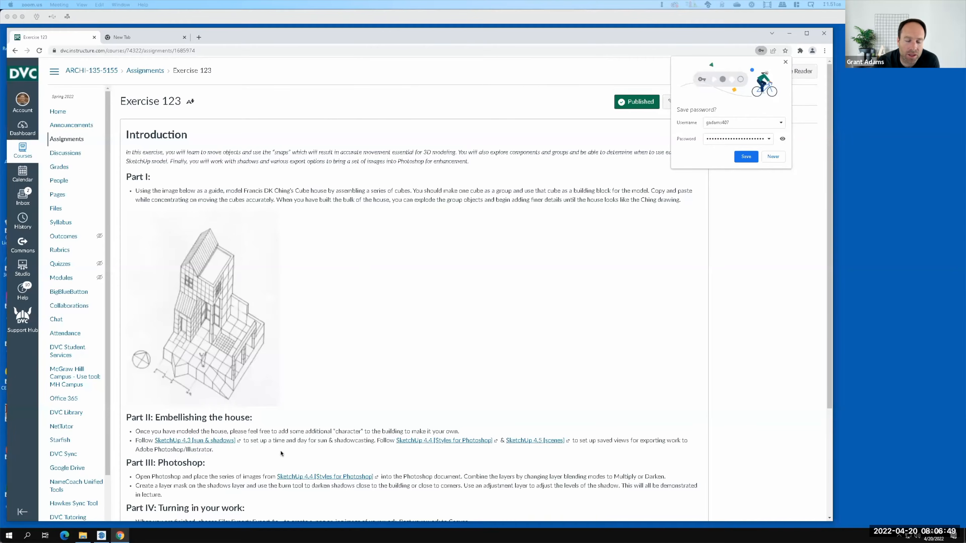
pyautogui.click(721, 40)
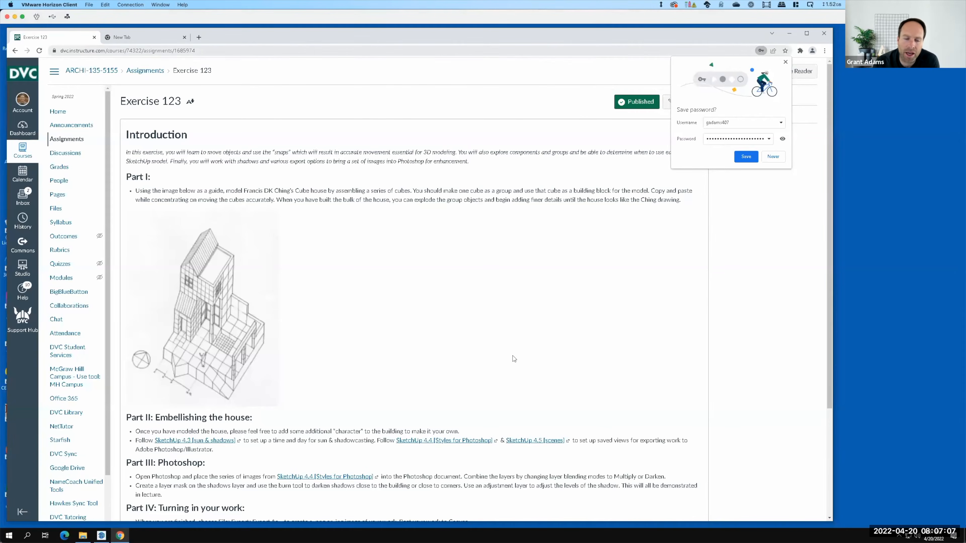
pyautogui.click(11, 535)
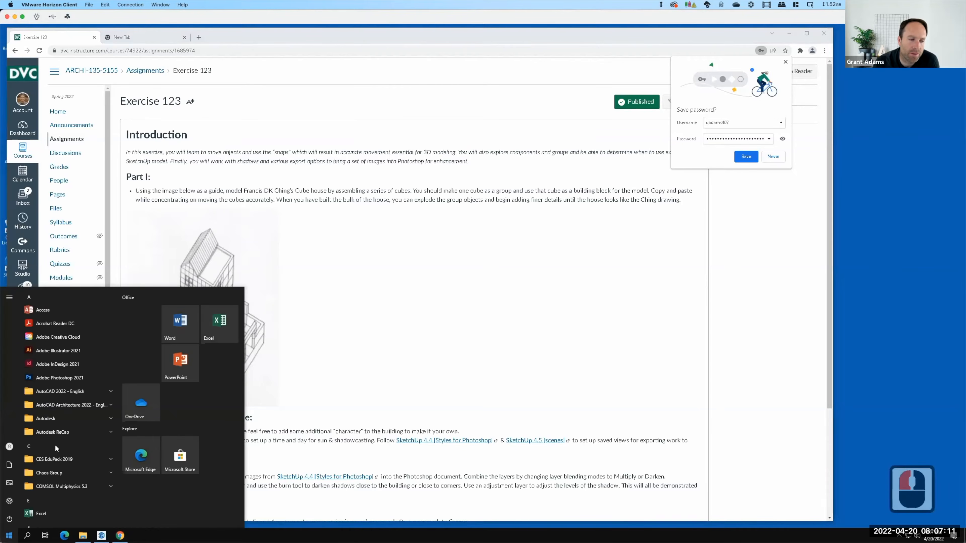
pyautogui.scroll(-6, 61, 426)
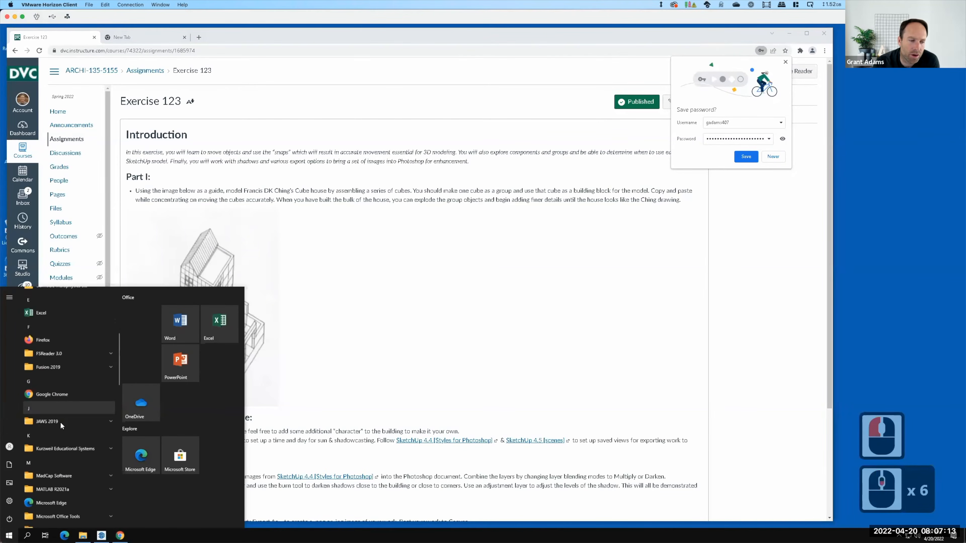
pyautogui.scroll(-13, 62, 425)
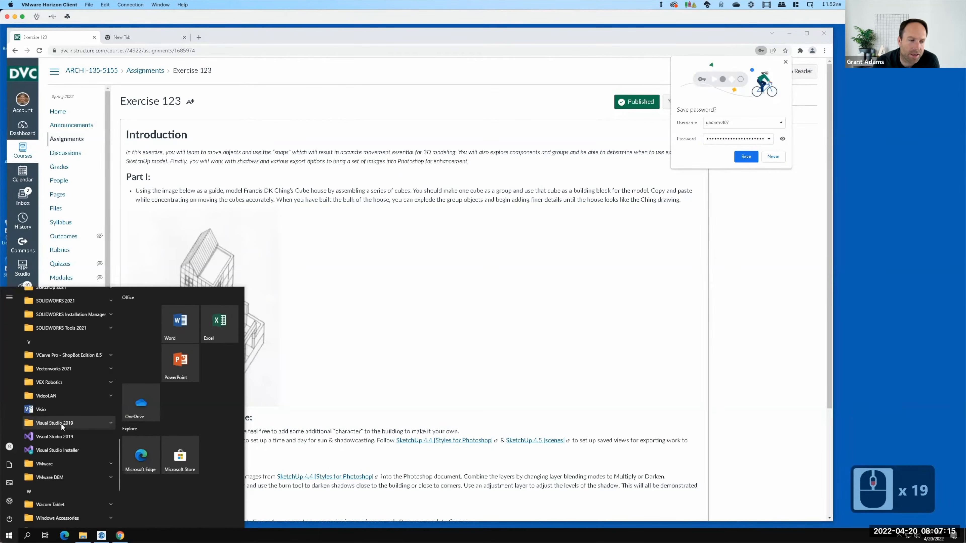
pyautogui.scroll(1, 61, 425)
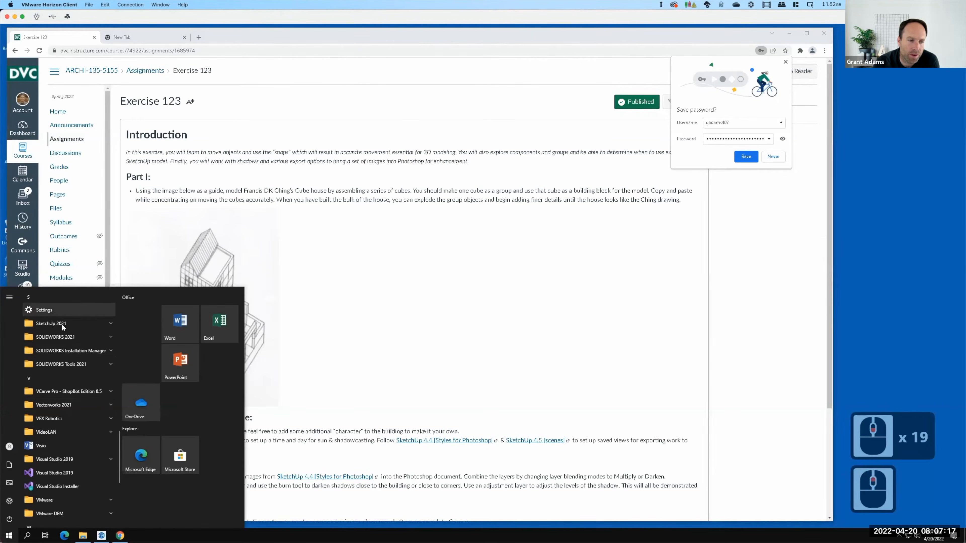
pyautogui.click(63, 326)
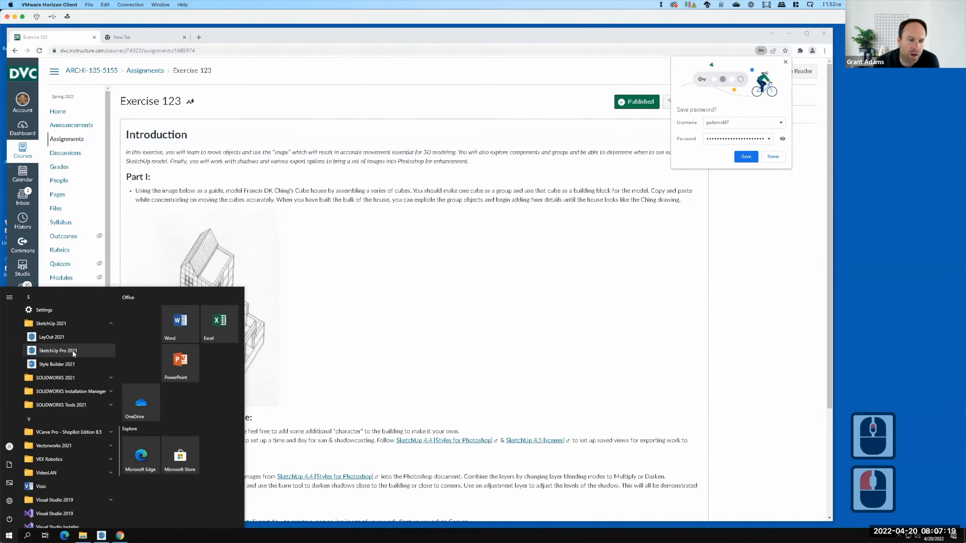
pyautogui.click(85, 355)
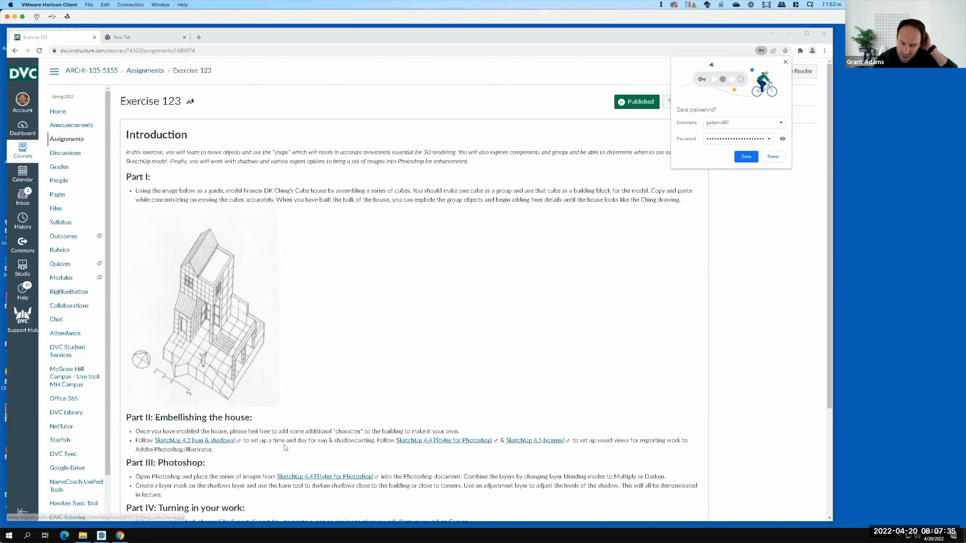
# Switch to the SketchUp welcome window and create a new model from the Architectural Inches template
pyautogui.click(102, 535)
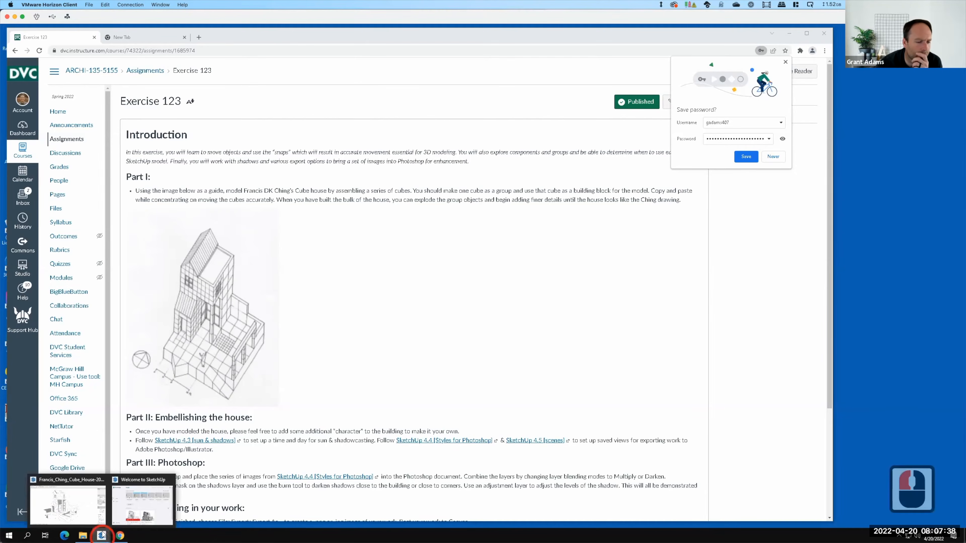
pyautogui.click(159, 521)
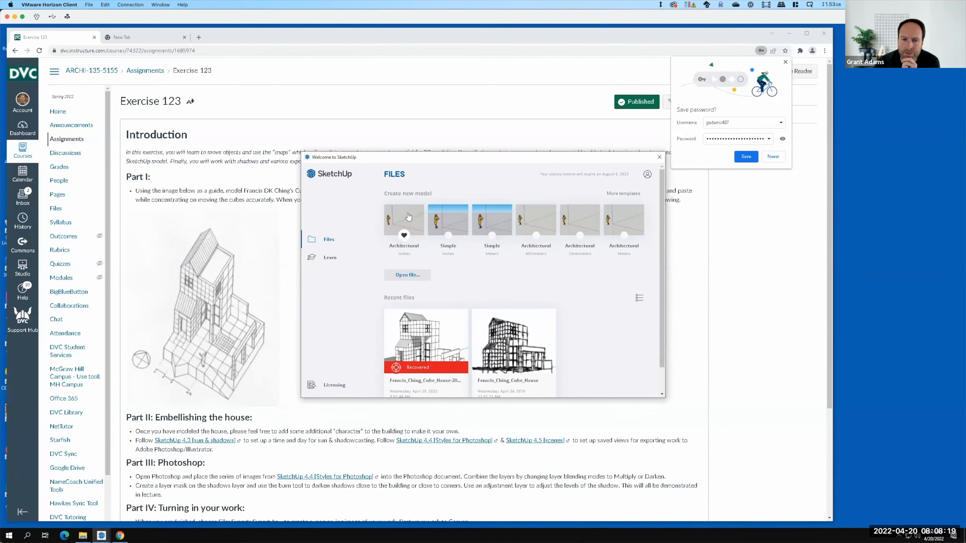
pyautogui.click(409, 216)
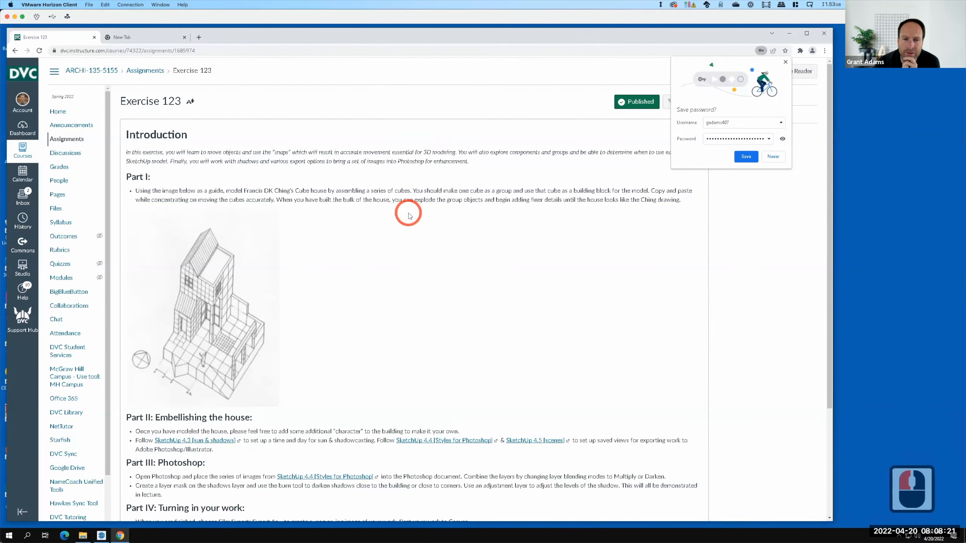
pyautogui.press('F15')
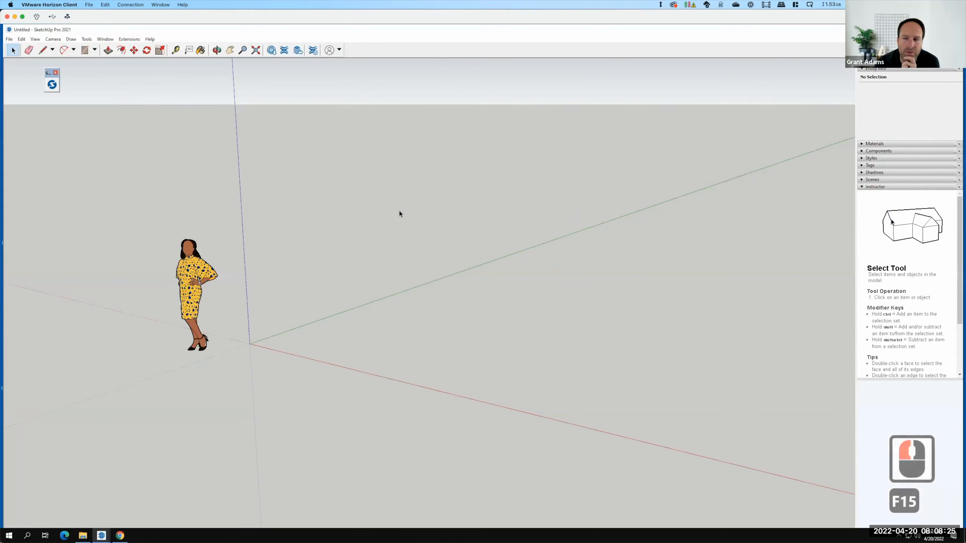
# Erase the default scale figure of the woman standing near the origin
pyautogui.click(193, 275)
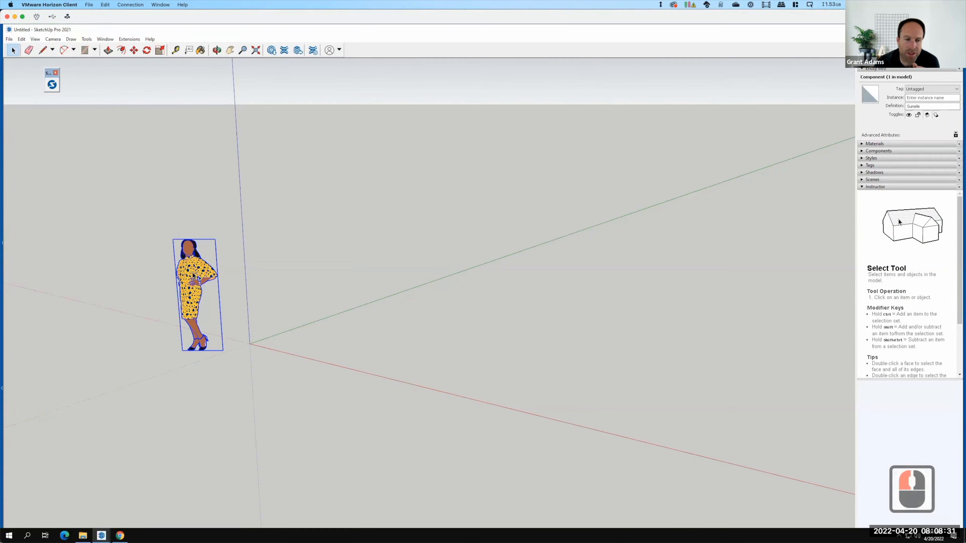
pyautogui.press('BackSpace')
pyautogui.rightClick(194, 263)
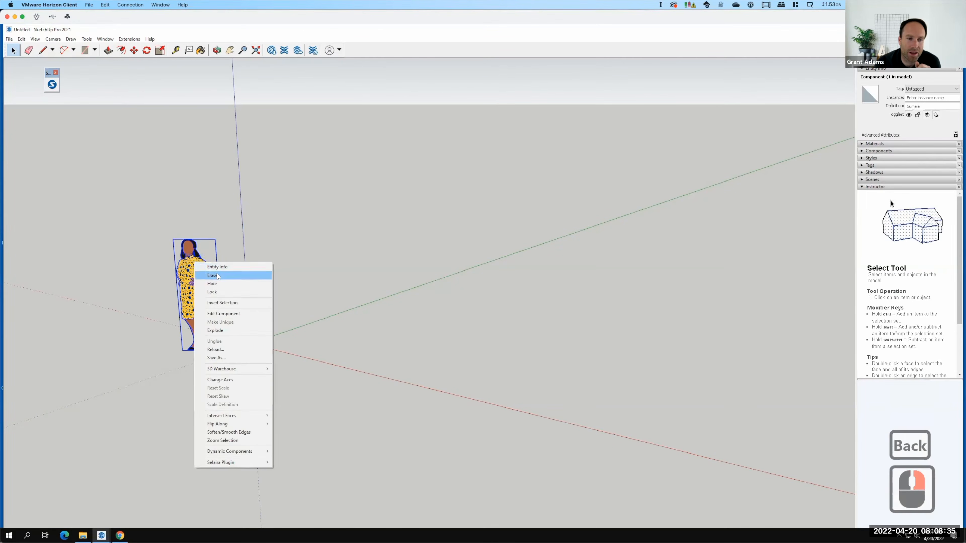
pyautogui.click(222, 275)
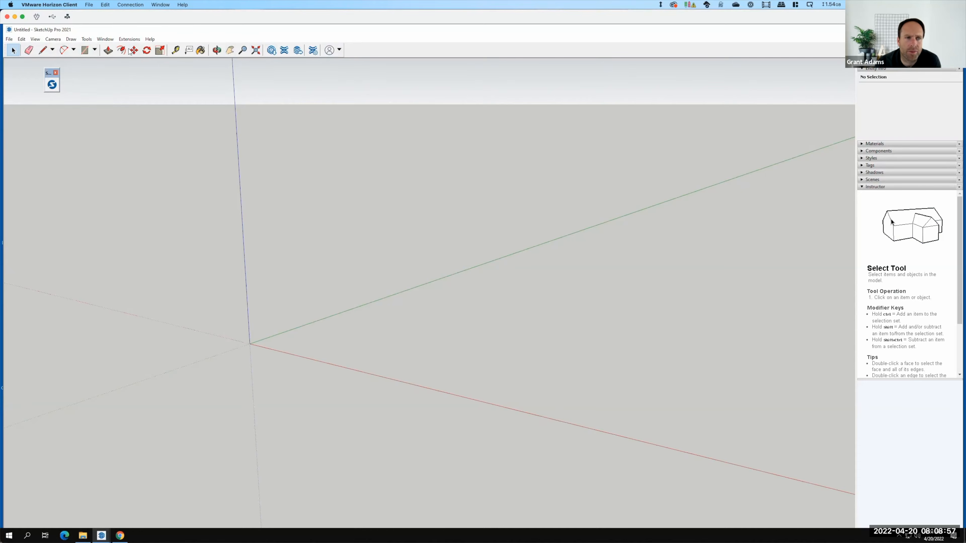
# Enable the Large Tool Set toolbar in the toolbar settings and close the dialog
pyautogui.click(89, 40)
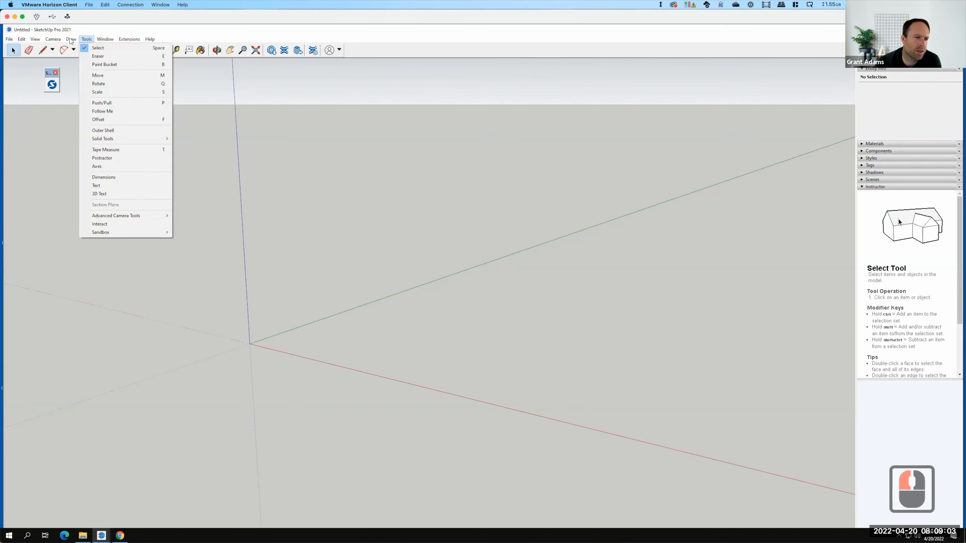
pyautogui.moveTo(111, 40)
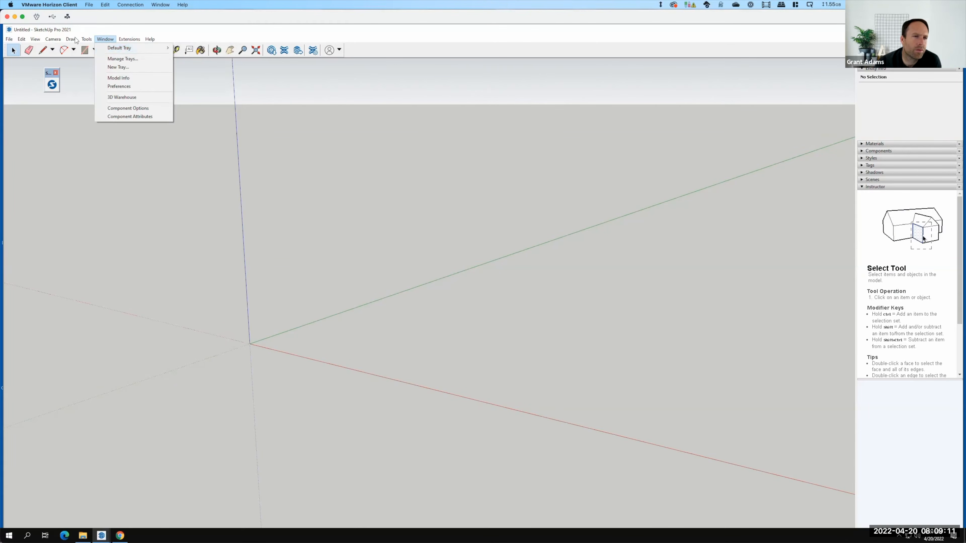
pyautogui.moveTo(35, 40)
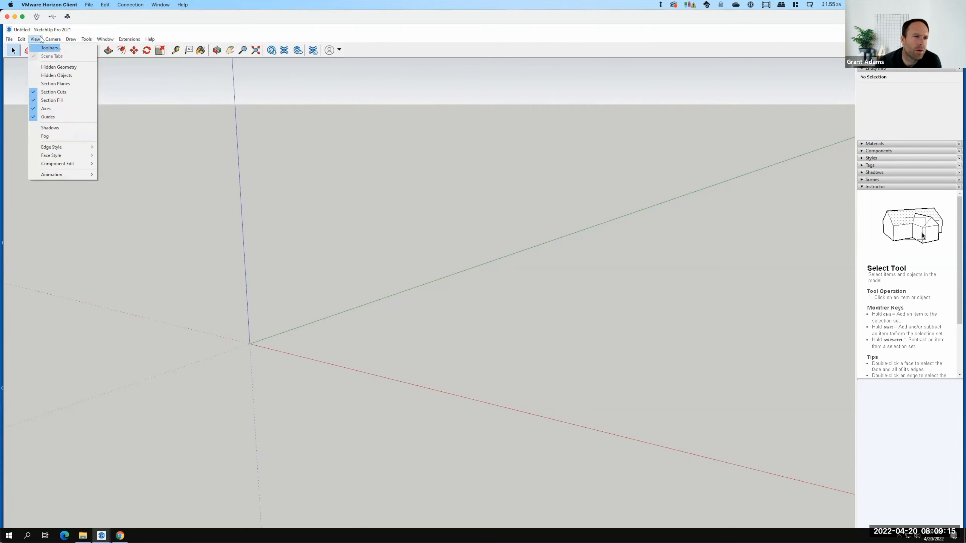
pyautogui.click(35, 40)
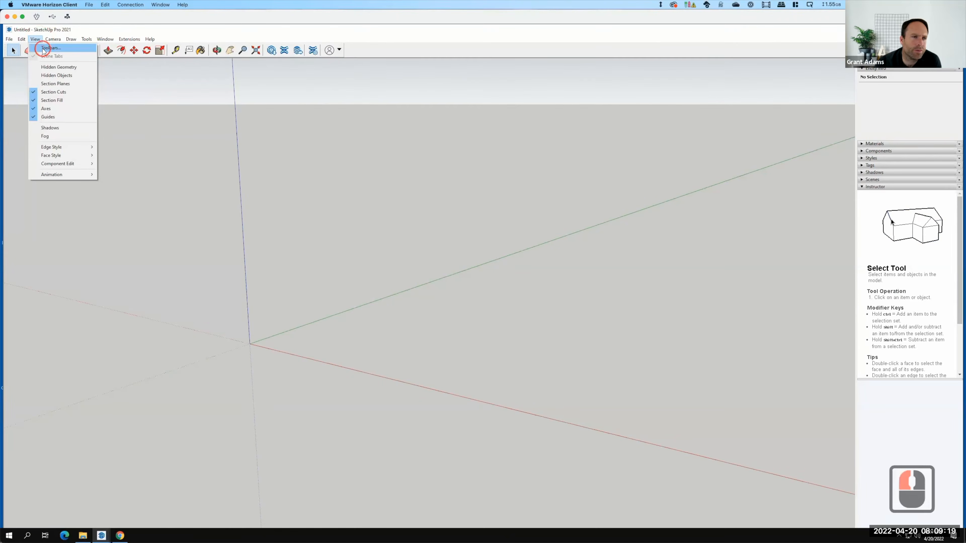
pyautogui.click(43, 48)
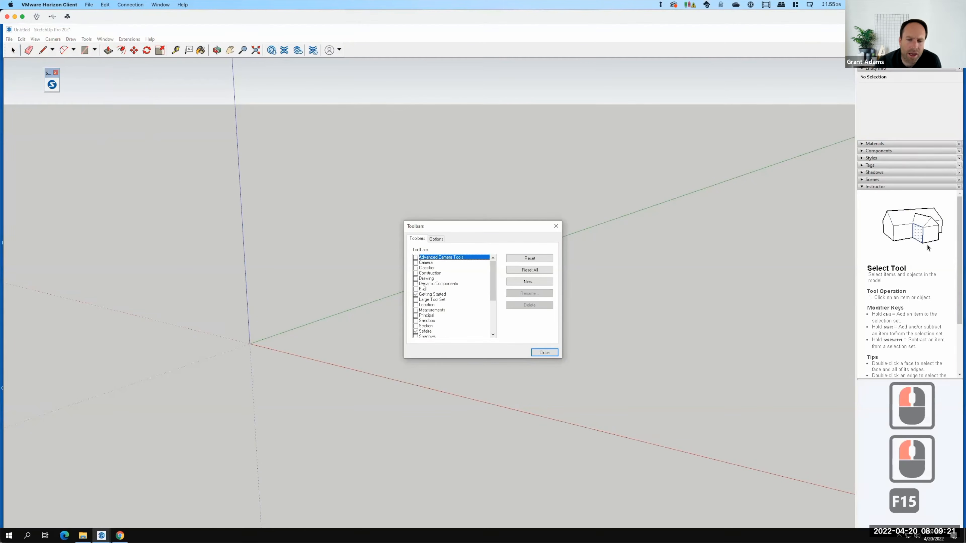
pyautogui.scroll(-1, 433, 310)
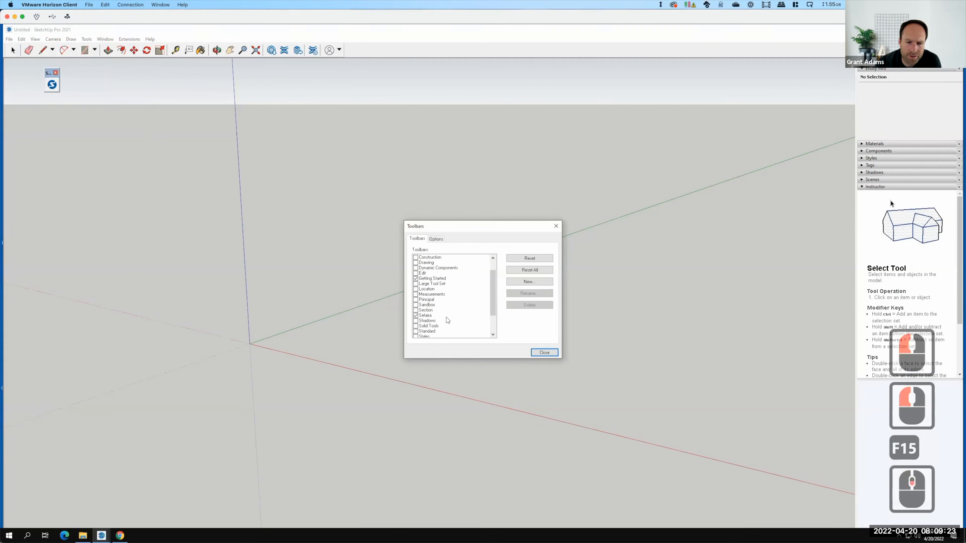
pyautogui.scroll(-1, 447, 320)
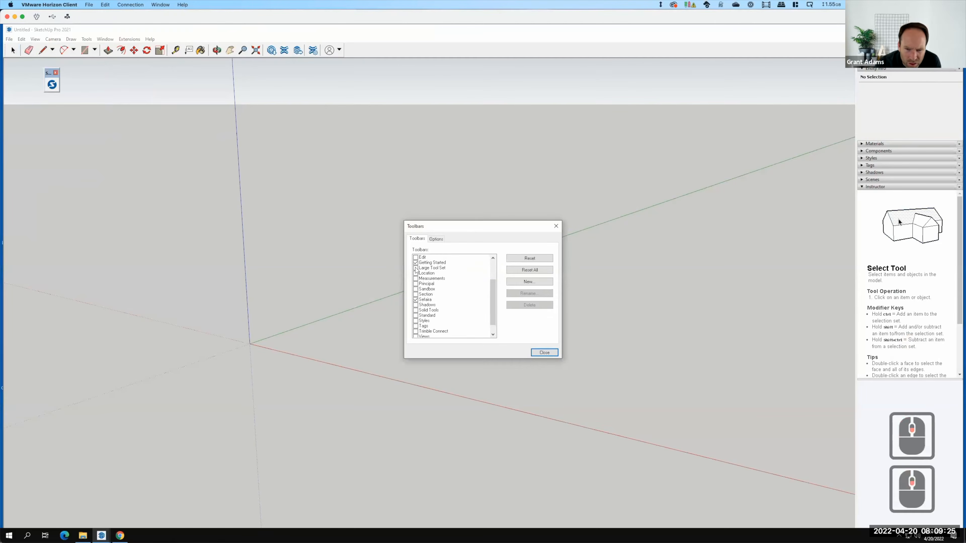
pyautogui.click(443, 268)
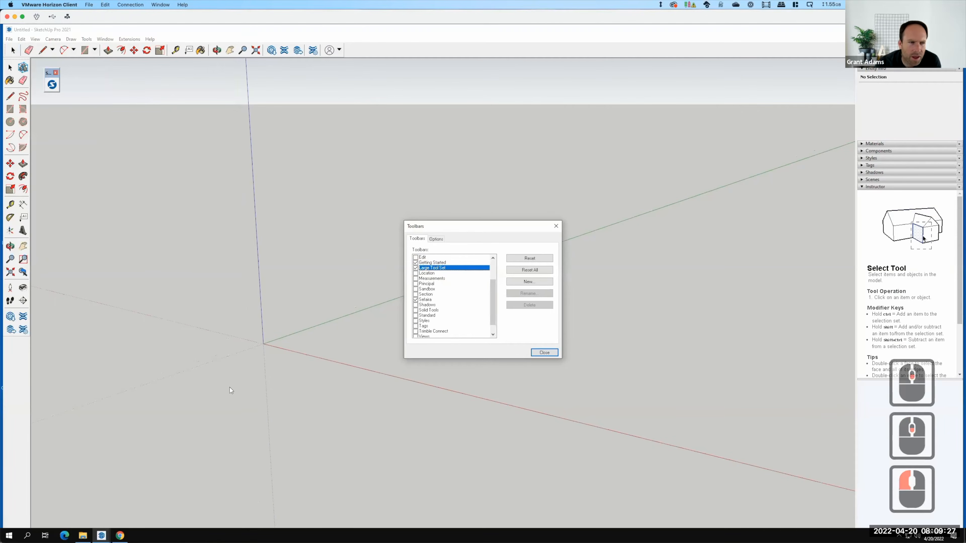
pyautogui.click(551, 353)
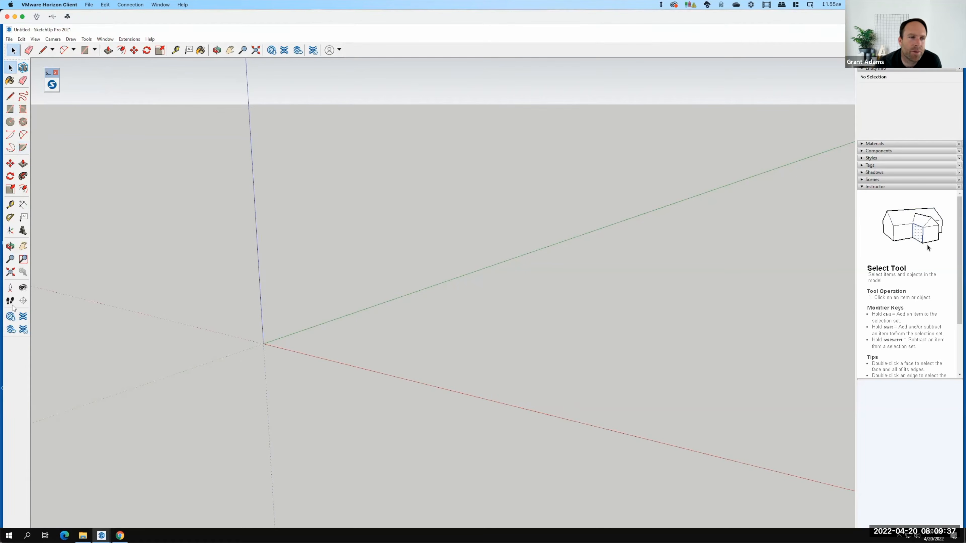
# Activate the Rectangle tool for drawing rectangular faces
pyautogui.click(95, 50)
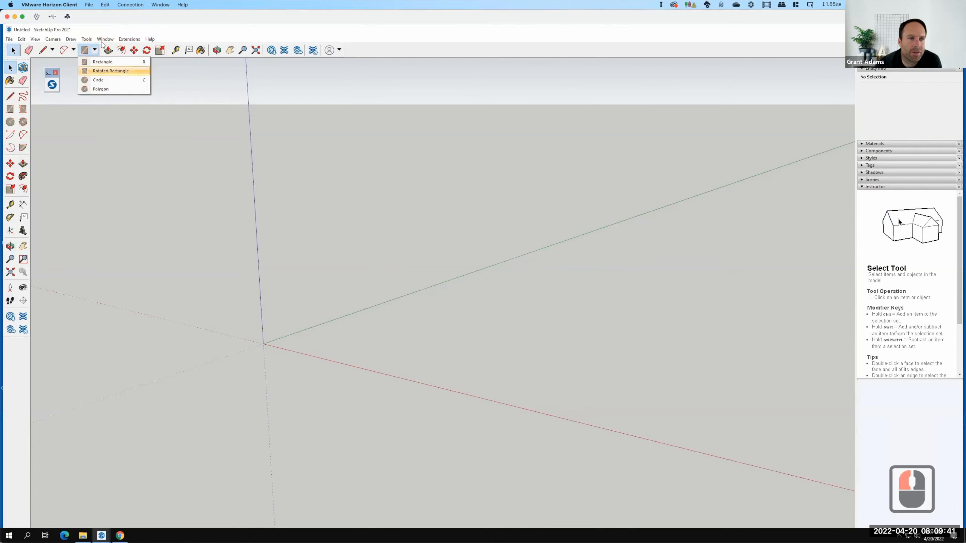
pyautogui.click(95, 51)
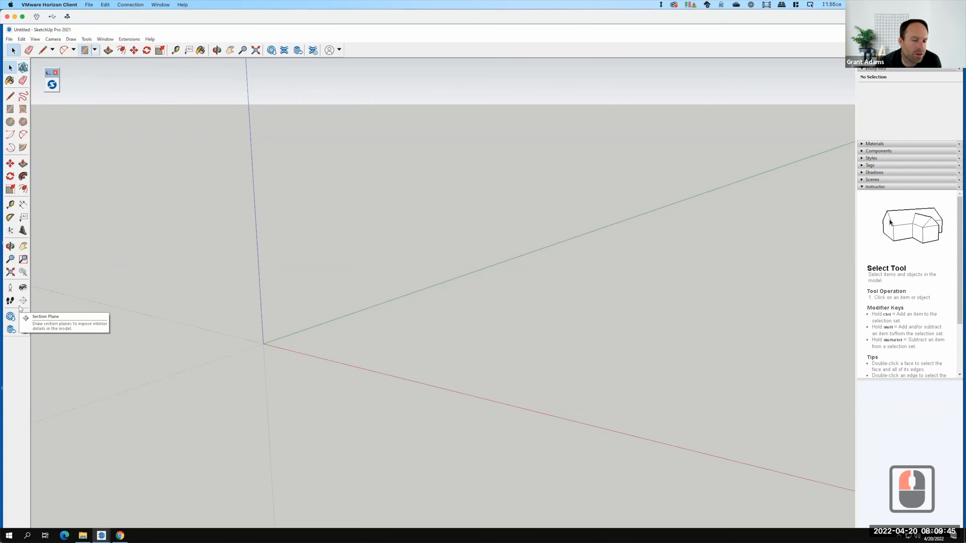
pyautogui.click(10, 109)
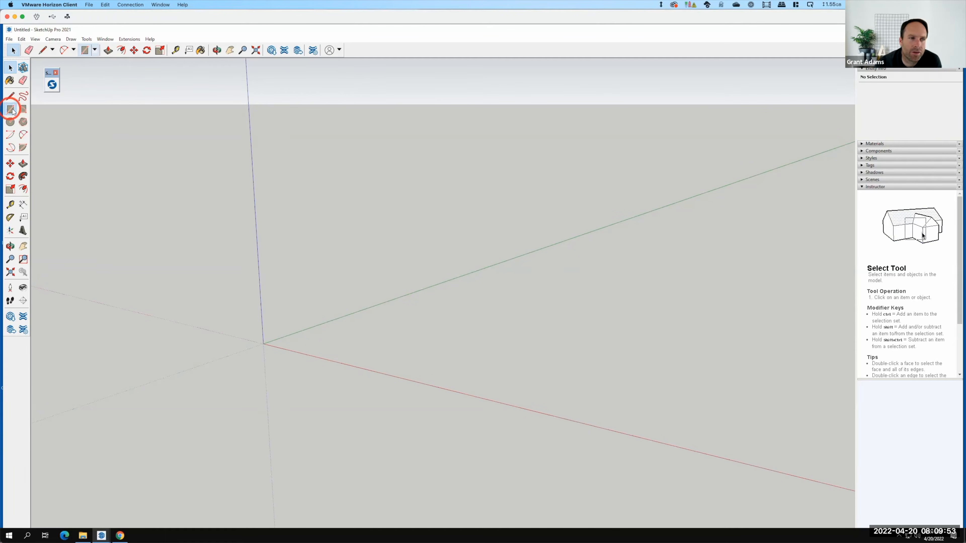
pyautogui.click(398, 348)
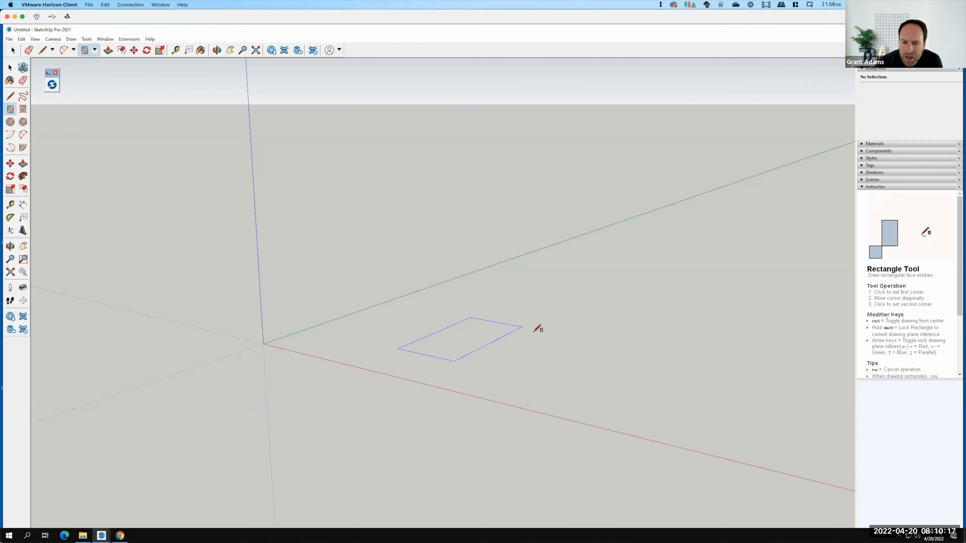
pyautogui.press('F15')
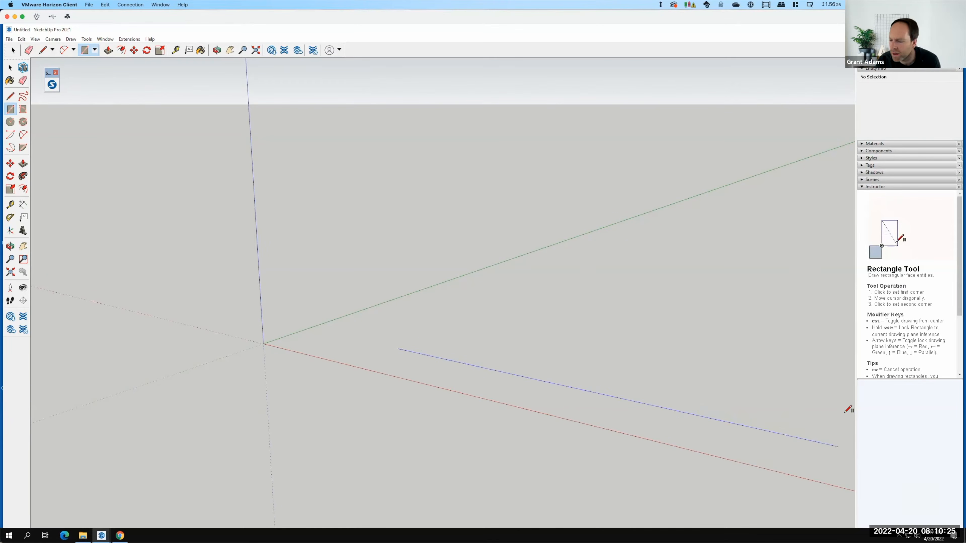
pyautogui.press('Escape')
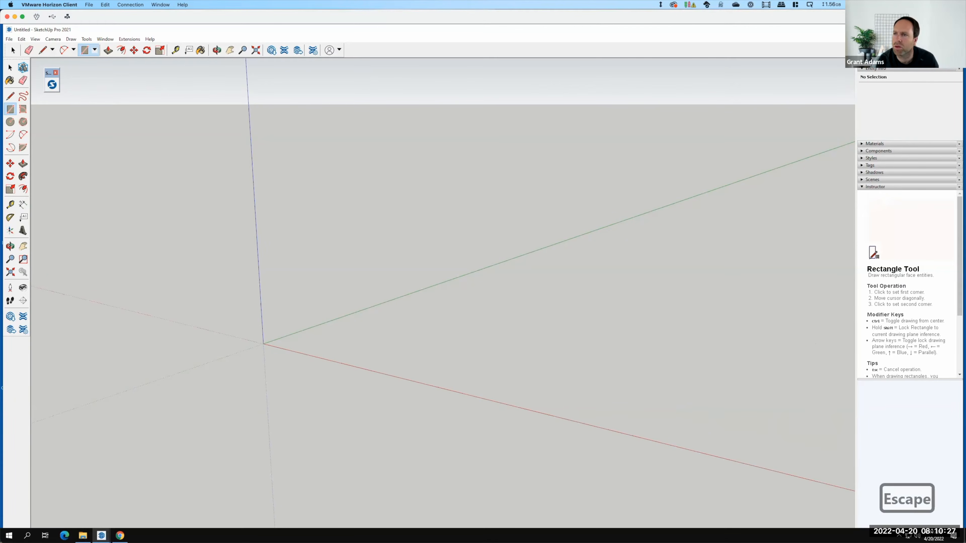
# Maximize the program window and draw a 4' by 4' square on the ground plane between the red and green axes
pyautogui.click(937, 29)
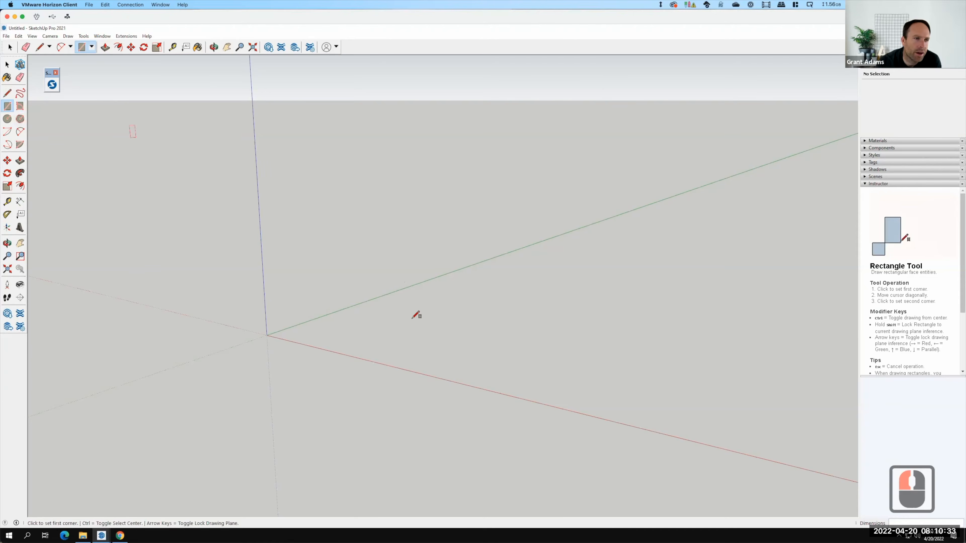
pyautogui.click(474, 313)
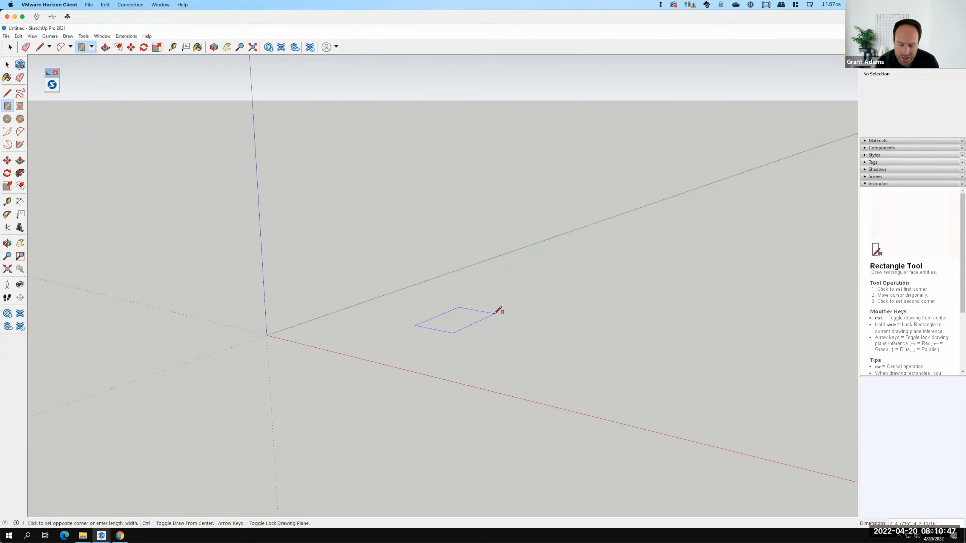
pyautogui.write("4'")
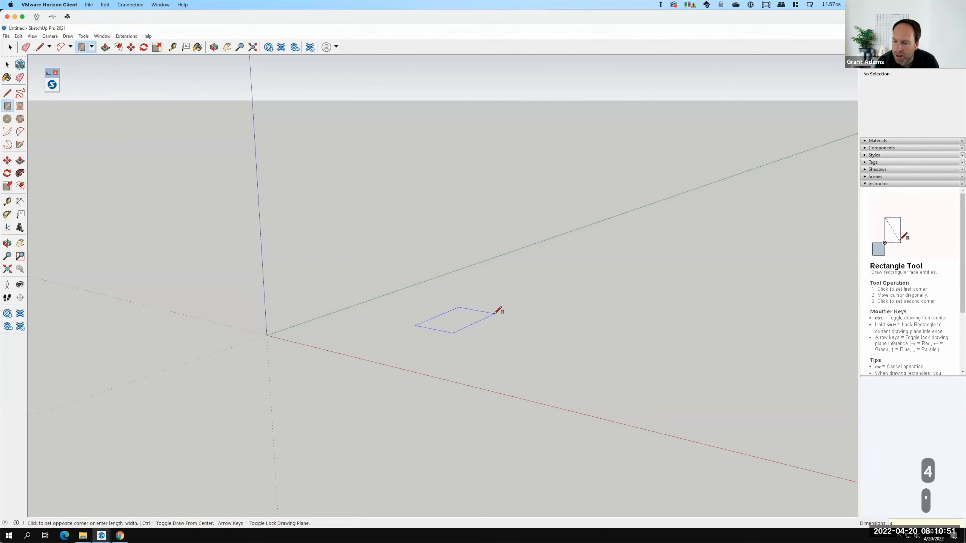
pyautogui.write(",4'")
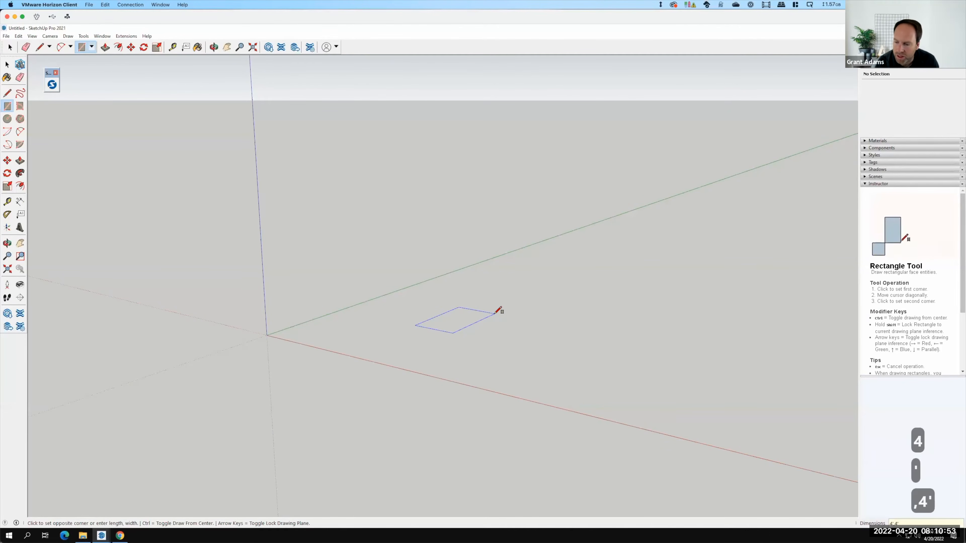
pyautogui.press('Return')
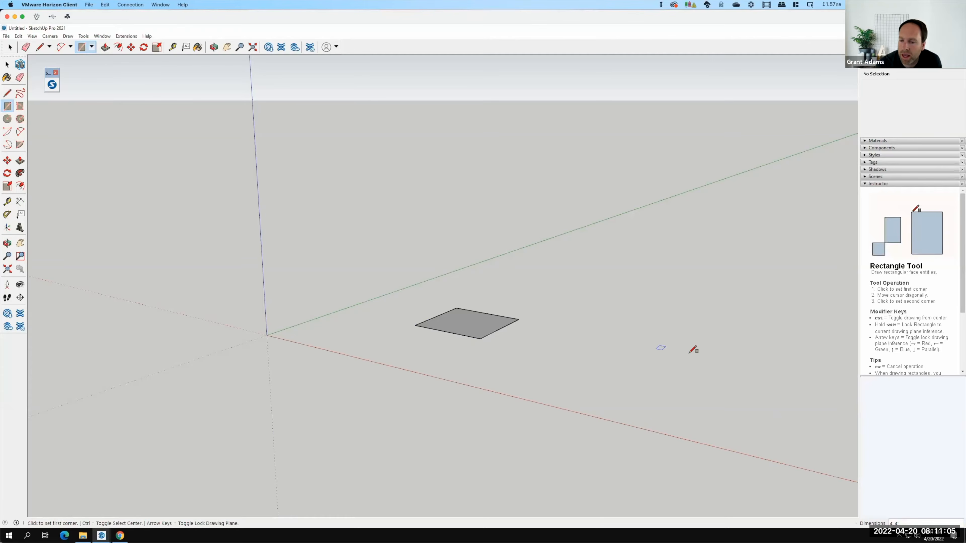
# Draw a second 4' by 4' square on the ground plane, farther from the origin than the first square
pyautogui.moveTo(689, 354); pyautogui.dragTo(785, 335)
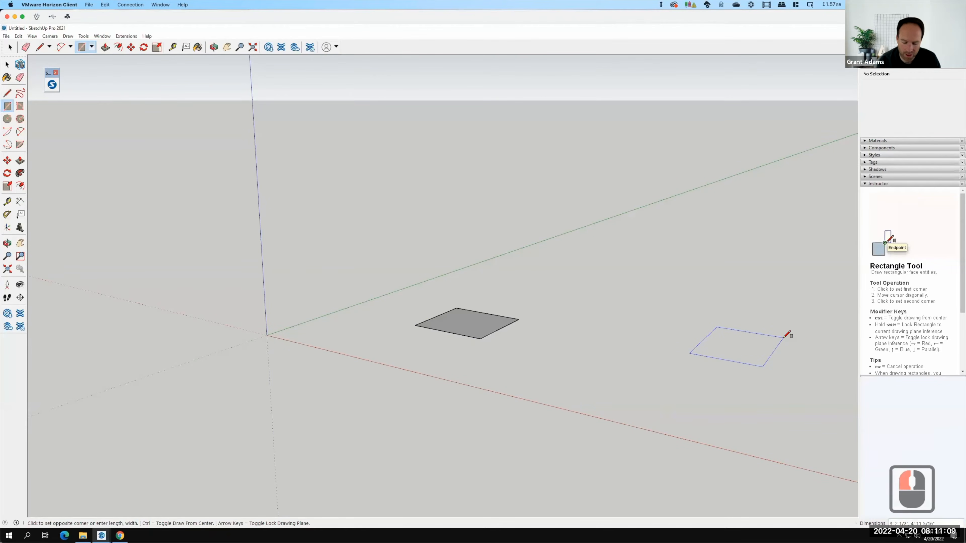
pyautogui.write("4',4'")
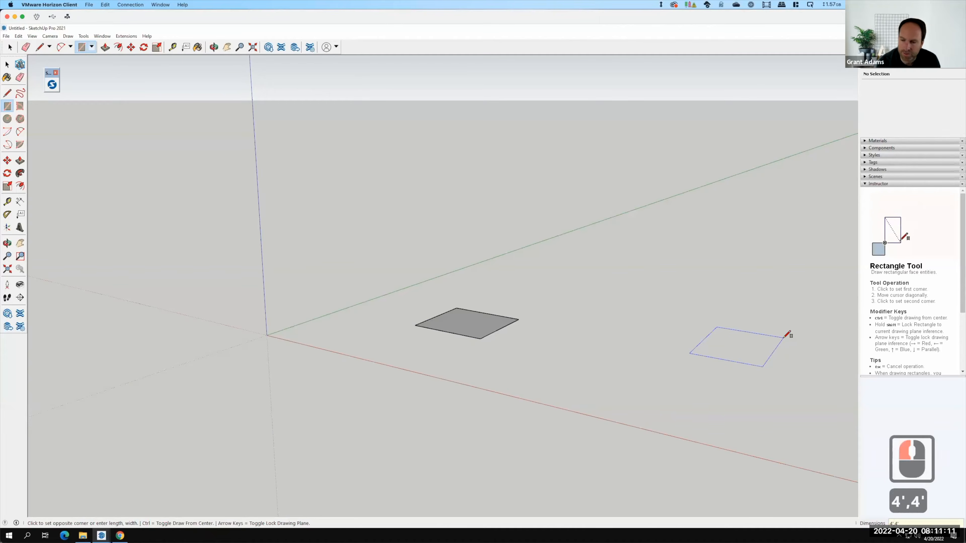
pyautogui.press('Return')
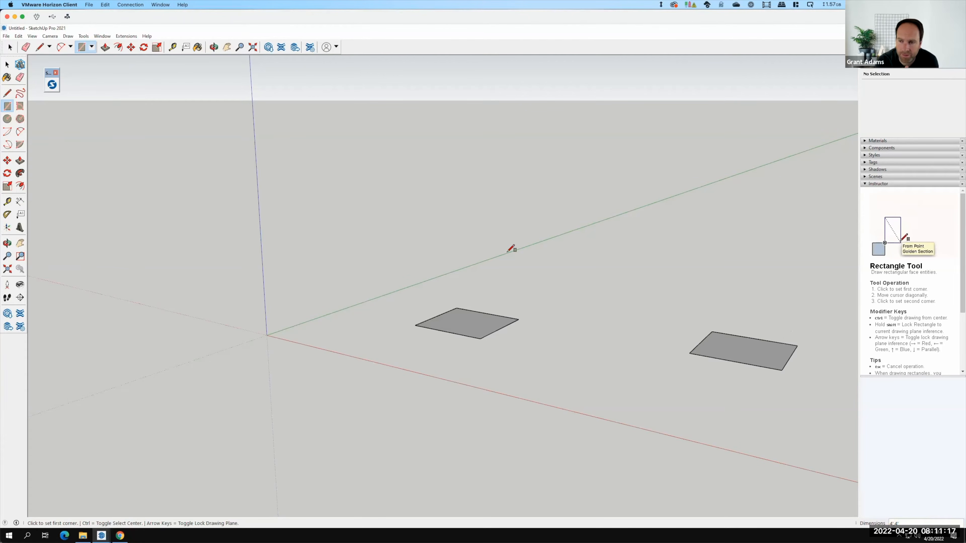
pyautogui.press('F15')
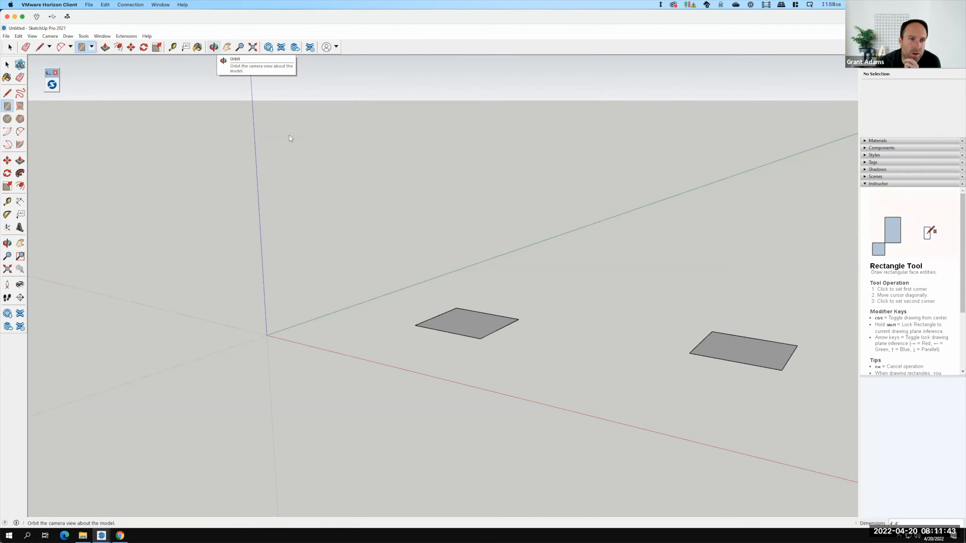
# Examine the two ground squares from a high angle, from closer up and from a low angle
pyautogui.press('o')
pyautogui.moveTo(670, 377); pyautogui.dragTo(592, 529)
pyautogui.press('r')
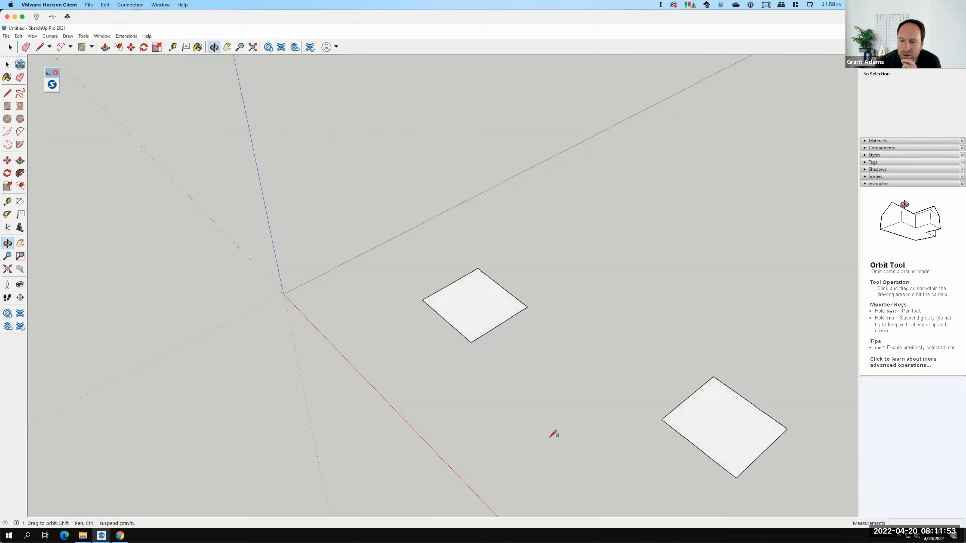
pyautogui.scroll(-5, 458, 430)
pyautogui.scroll(10, 711, 466)
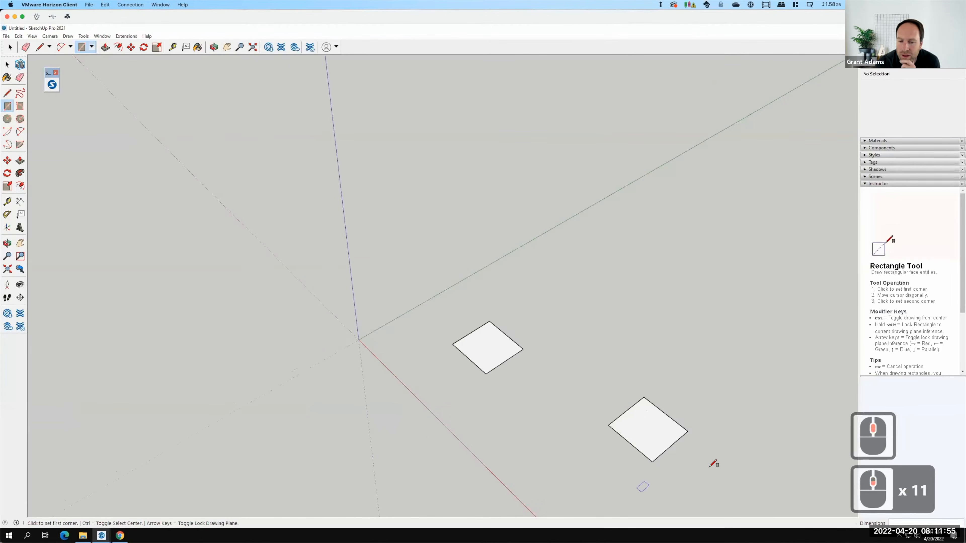
pyautogui.scroll(4, 715, 465)
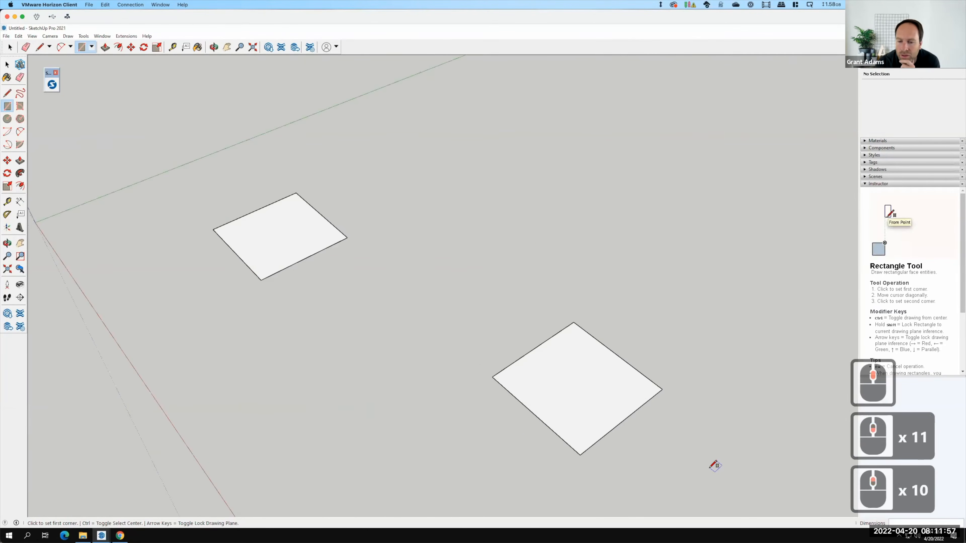
pyautogui.scroll(3, 714, 462)
pyautogui.scroll(-5, 696, 460)
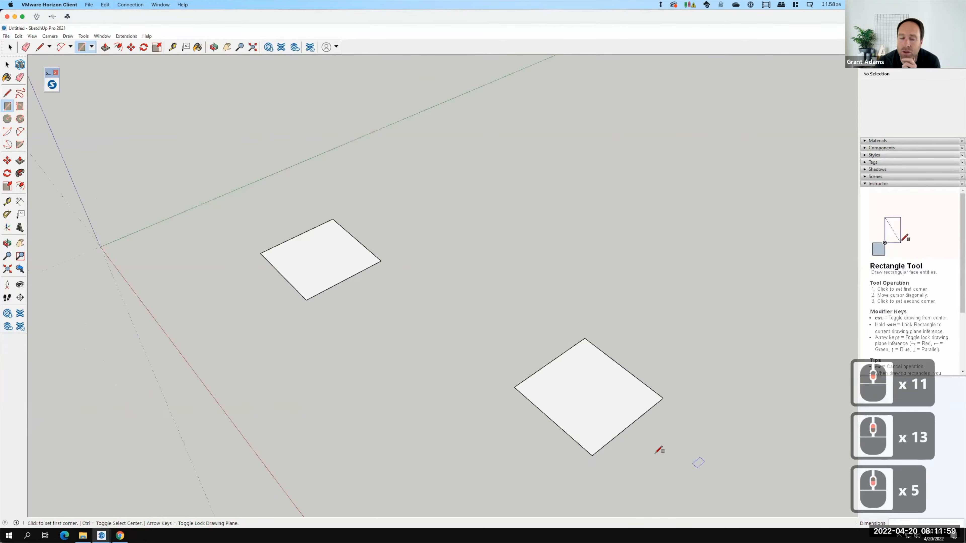
pyautogui.scroll(-5, 502, 465)
pyautogui.moveTo(500, 470); pyautogui.dragTo(652, 349, button='middle')
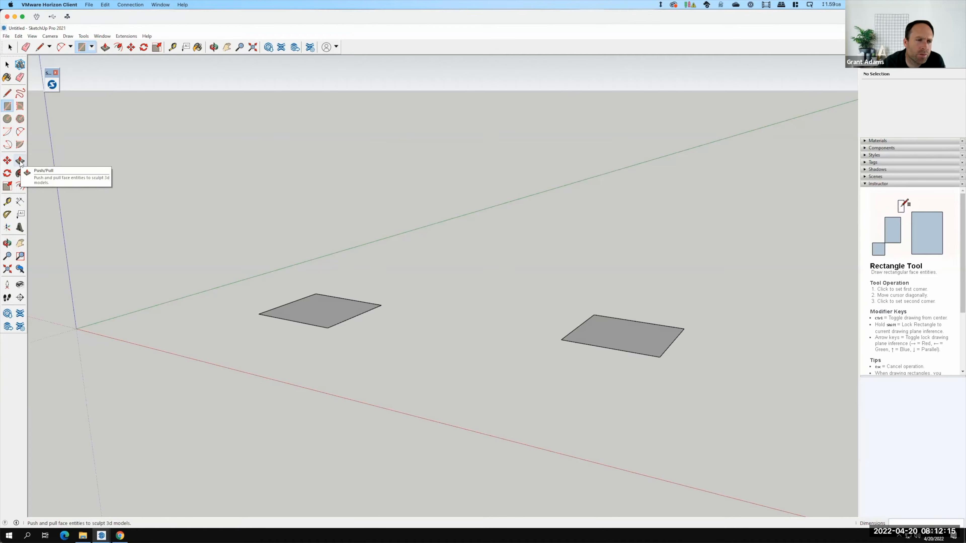
# Push/Pull the square nearest the origin up 4' to form a cube
pyautogui.press('F15')
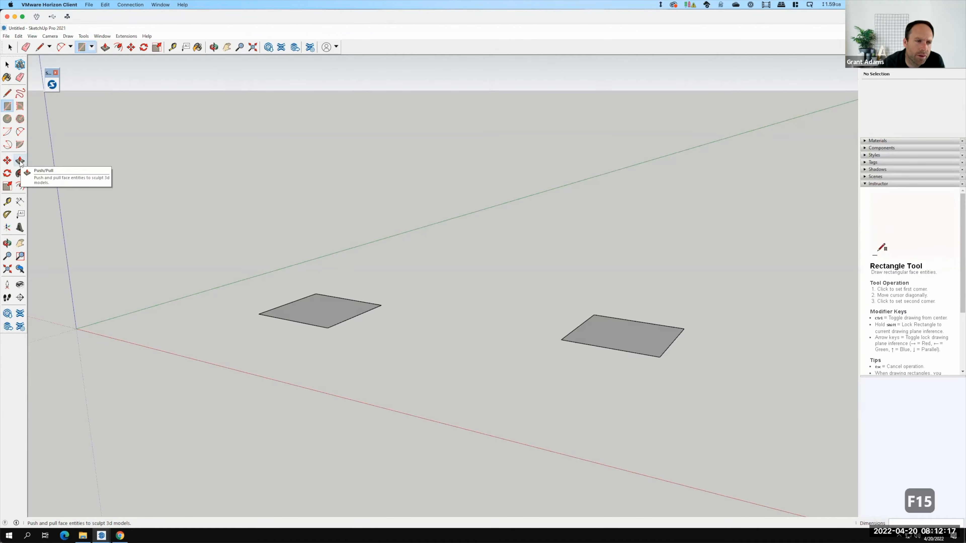
pyautogui.click(20, 161)
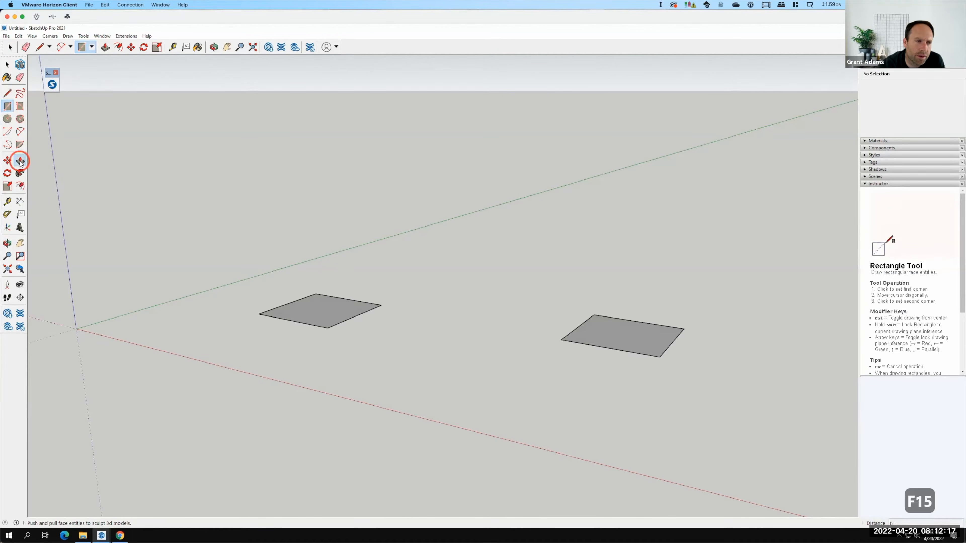
pyautogui.click(336, 317)
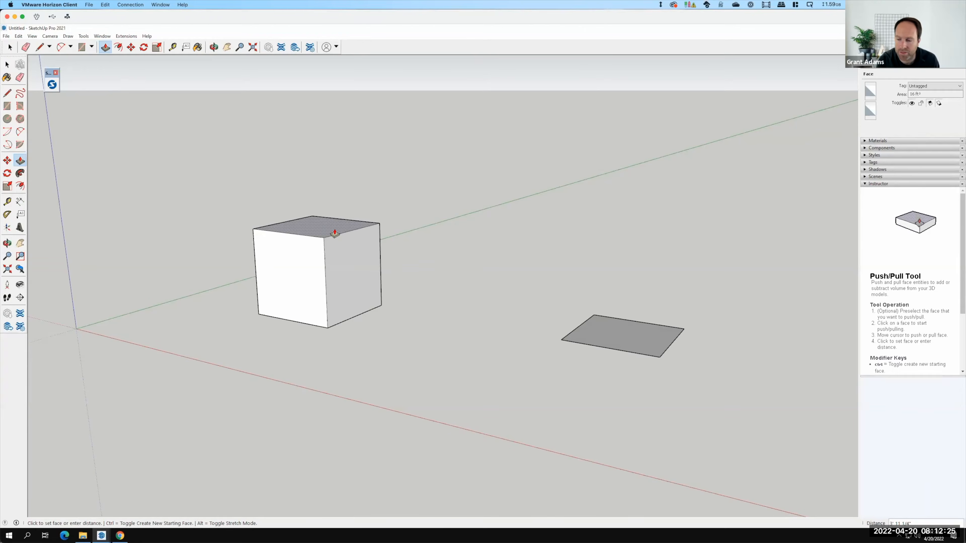
pyautogui.write('4')
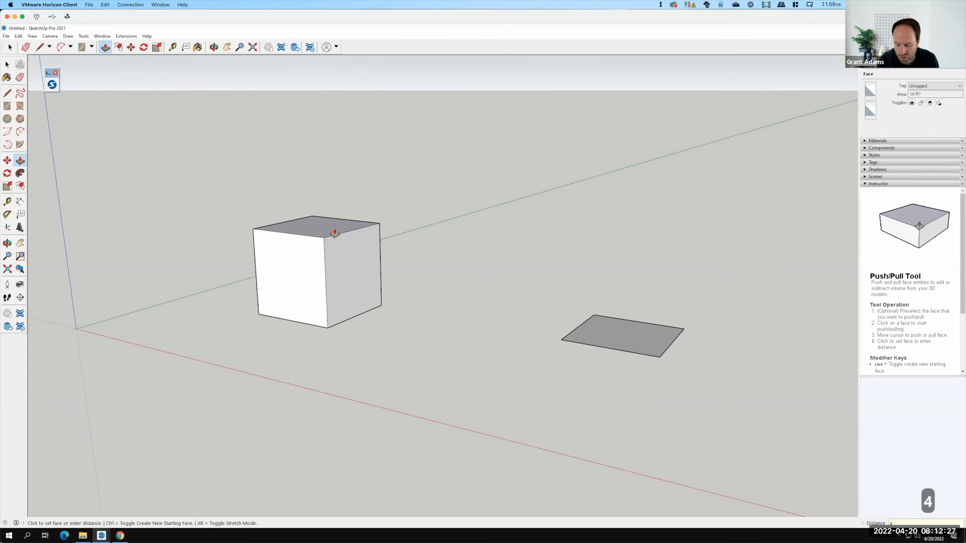
pyautogui.write("'")
pyautogui.press('Return')
pyautogui.click(468, 414)
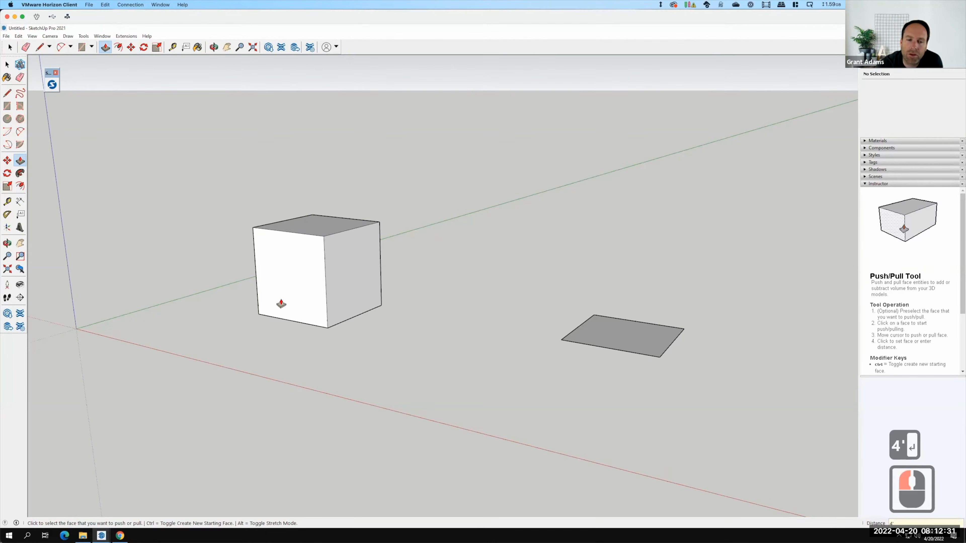
# Push/Pull the second square up 4' to form another cube
pyautogui.click(650, 340)
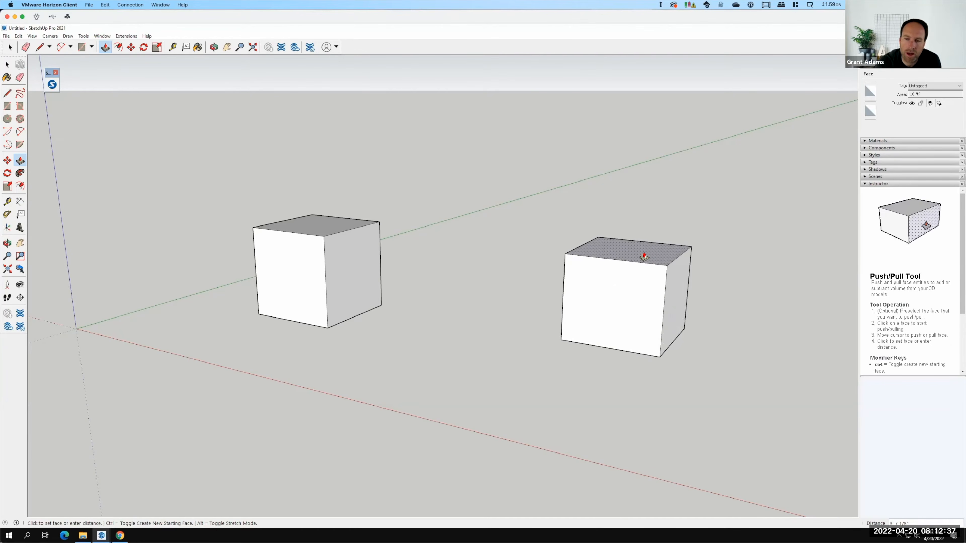
pyautogui.write("4'")
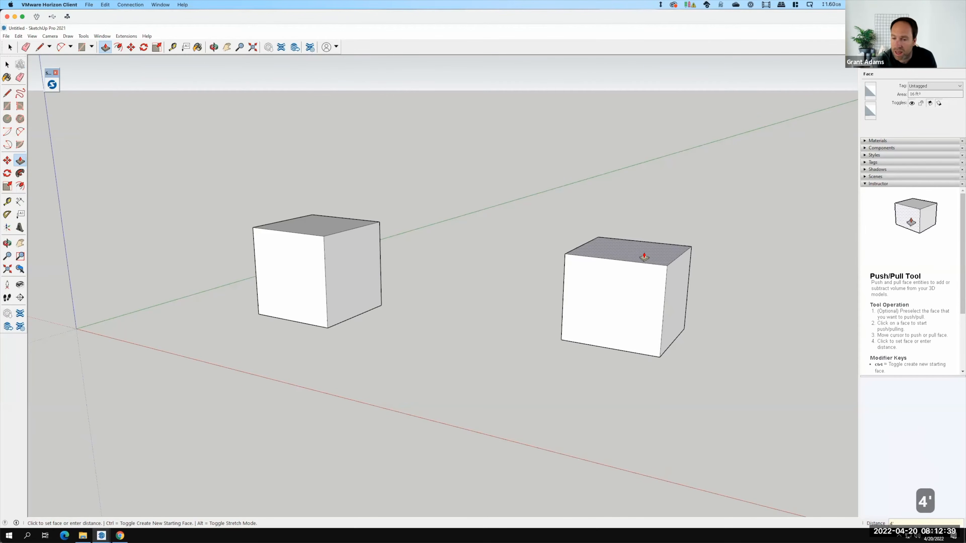
pyautogui.press('Return')
pyautogui.click(781, 414)
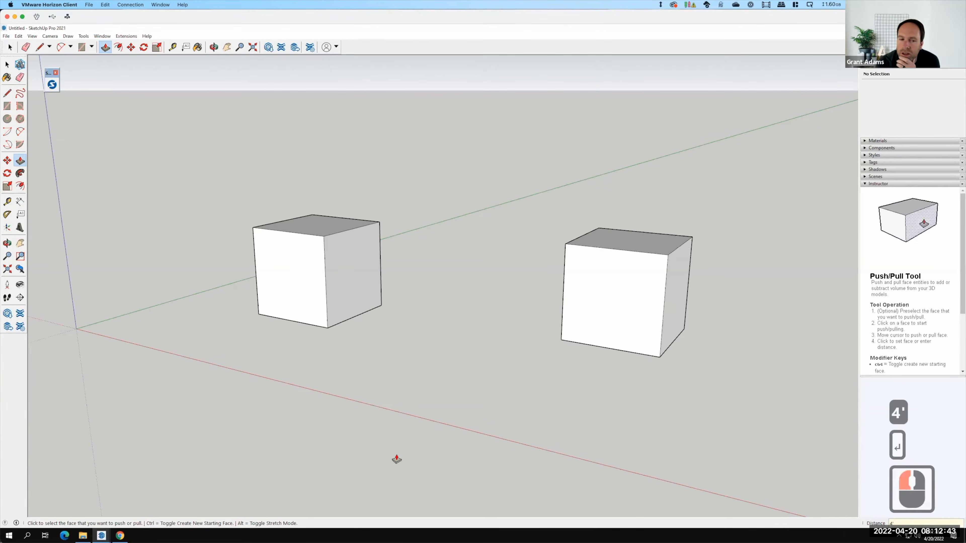
# Select all of the ungrouped cube nearest the origin and move it by its bottom front corner against the second cube's matching corner
pyautogui.scroll(-3, 570, 414)
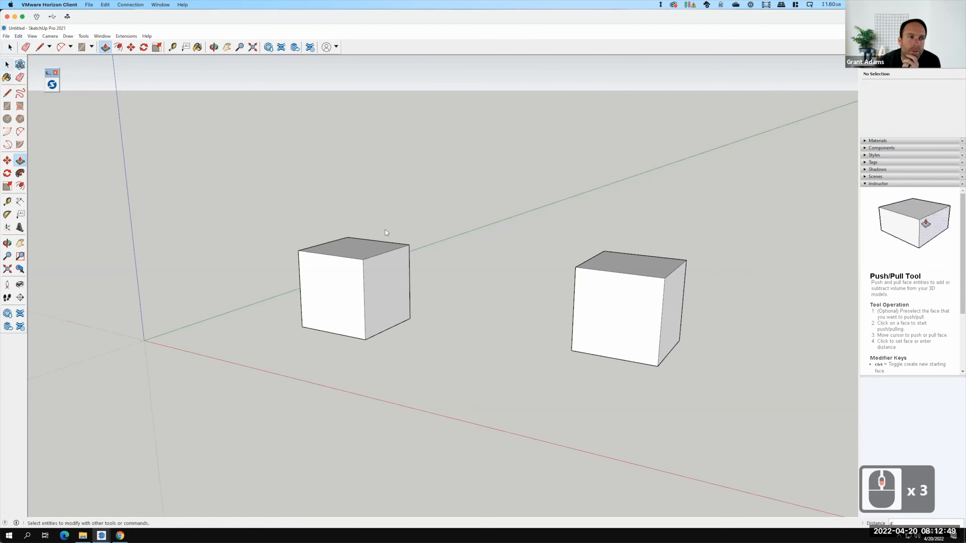
pyautogui.moveTo(268, 191); pyautogui.dragTo(505, 423)
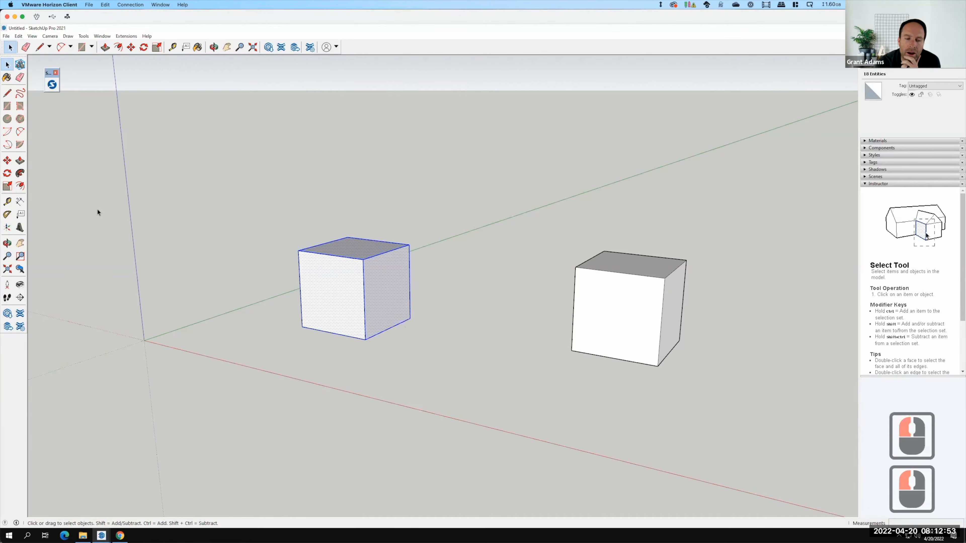
pyautogui.click(9, 159)
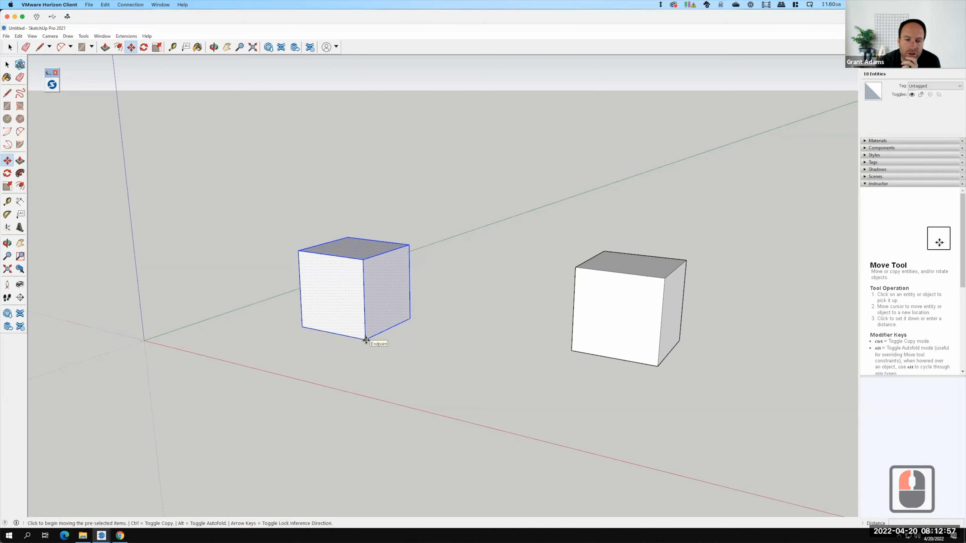
pyautogui.moveTo(366, 340); pyautogui.dragTo(575, 353)
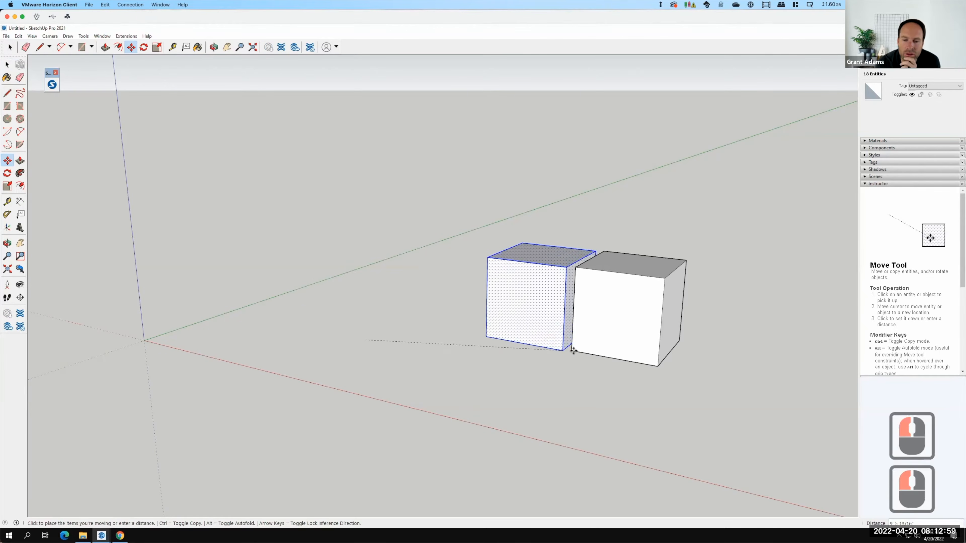
pyautogui.click(572, 351)
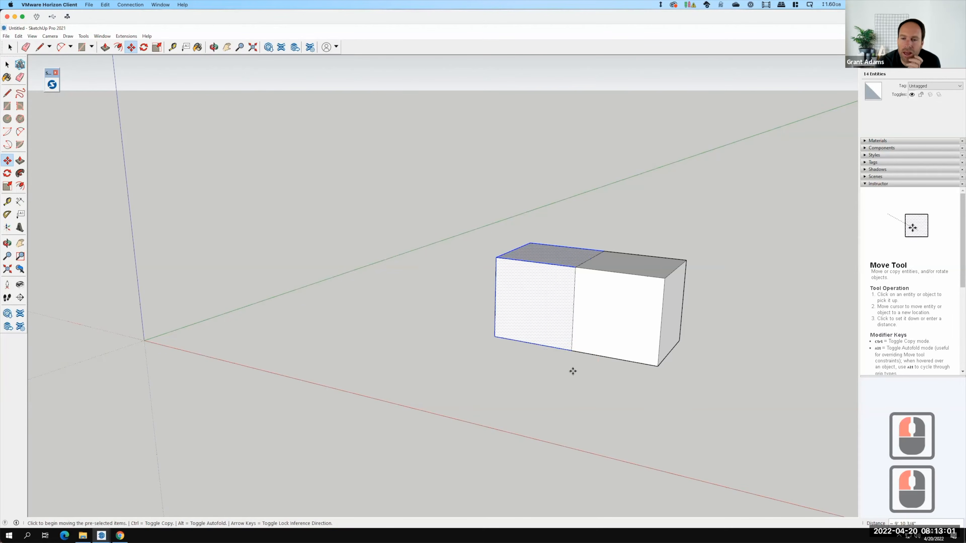
# Try to move the selected cube away from its neighbour, and undo the move that placed them together
pyautogui.click(571, 351)
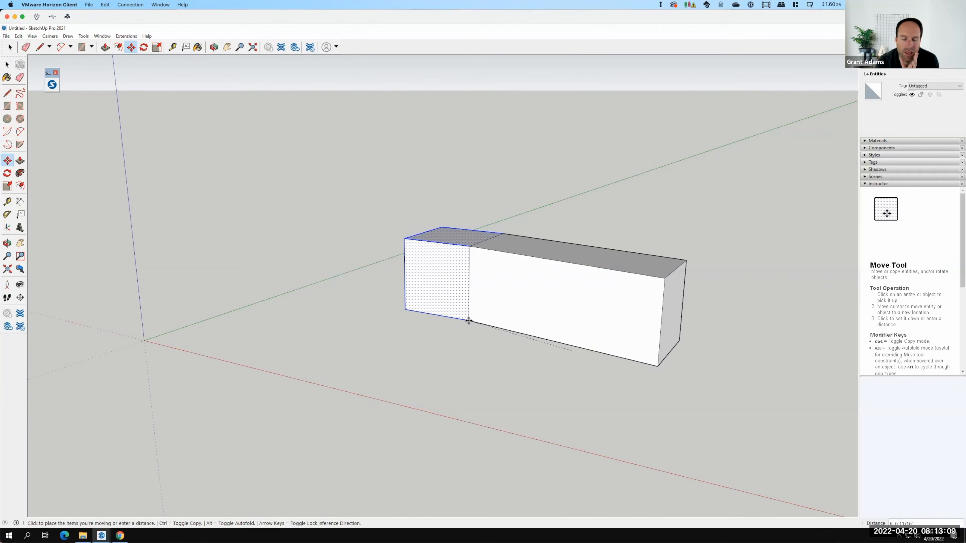
pyautogui.press('Escape')
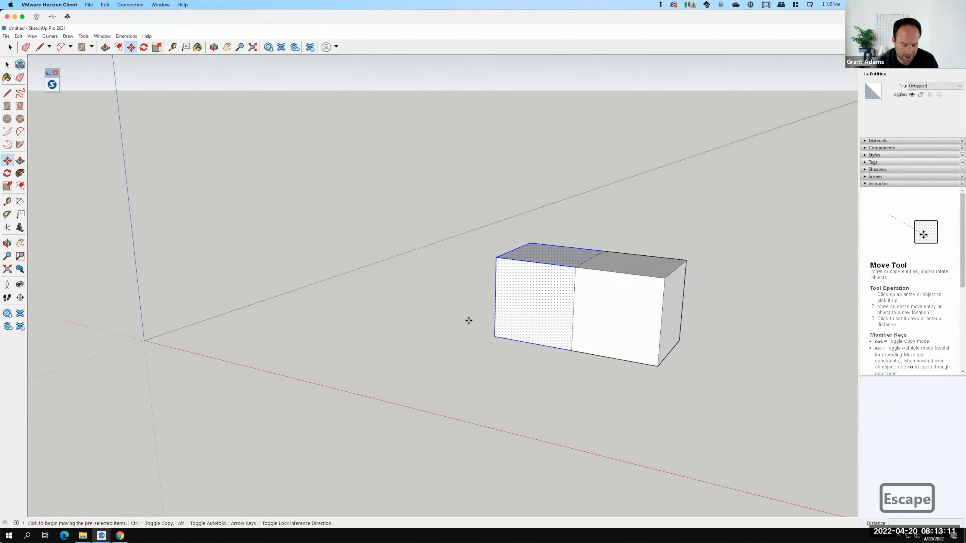
pyautogui.hotkey('ctrl', 'z')
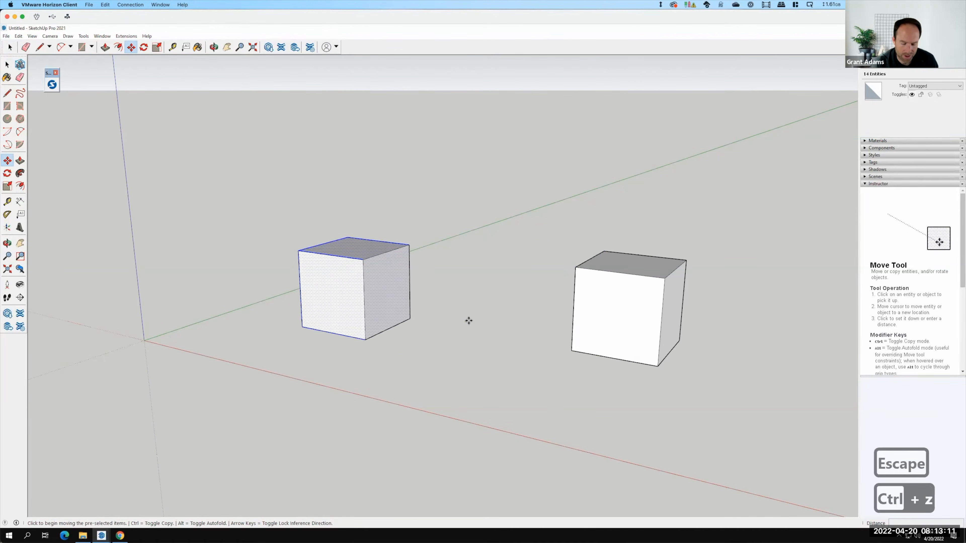
# Select all faces and edges of the cube nearest the origin and make them a group
pyautogui.click(6, 66)
pyautogui.moveTo(636, 283); pyautogui.dragTo(614, 294)
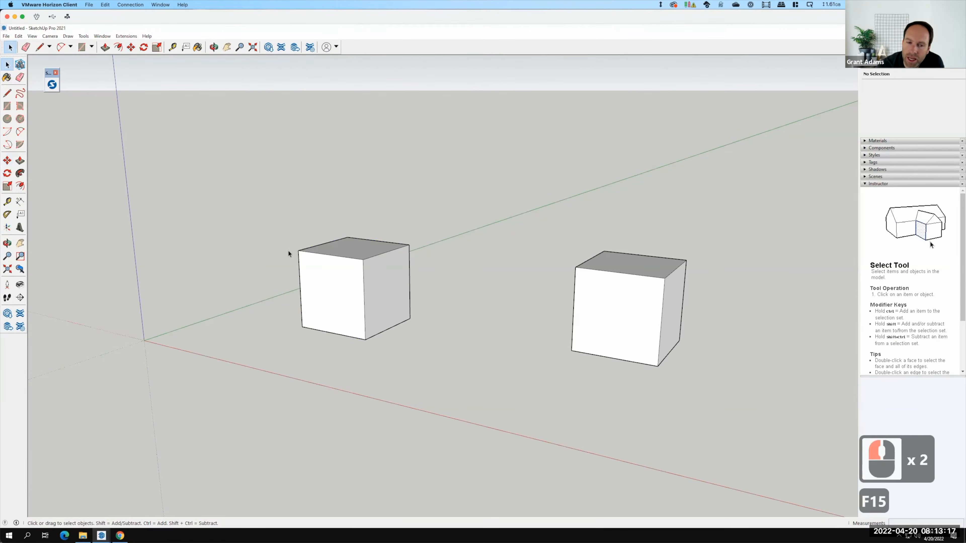
pyautogui.moveTo(249, 183); pyautogui.dragTo(443, 407)
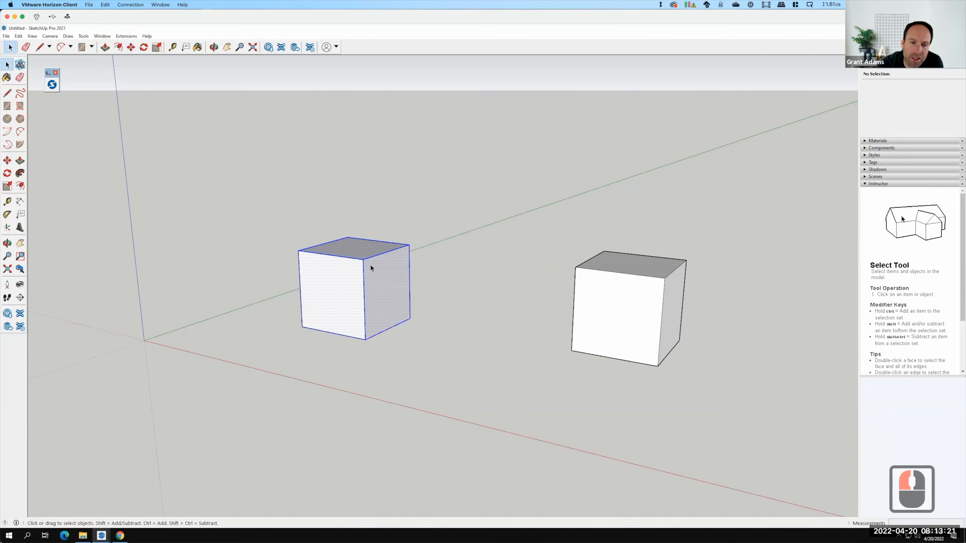
pyautogui.rightClick(373, 276)
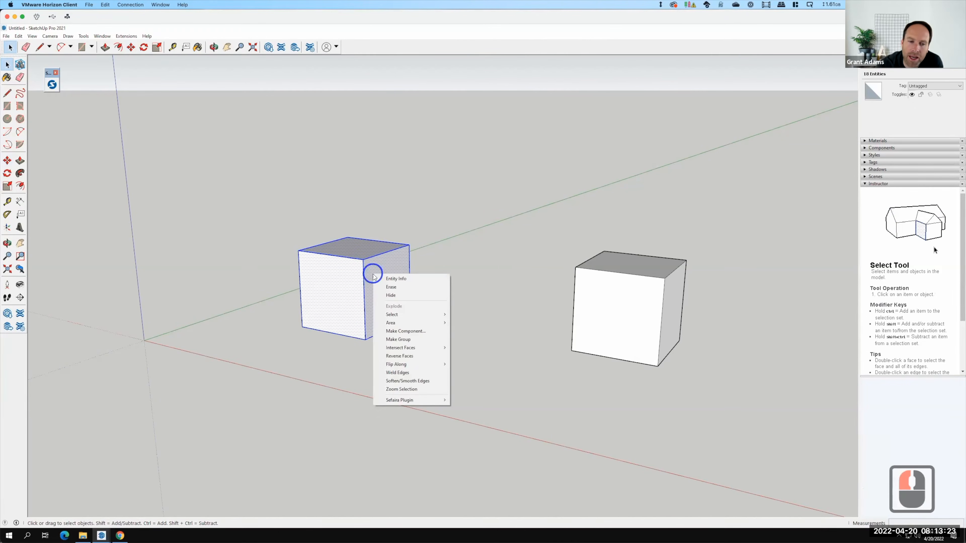
pyautogui.click(400, 339)
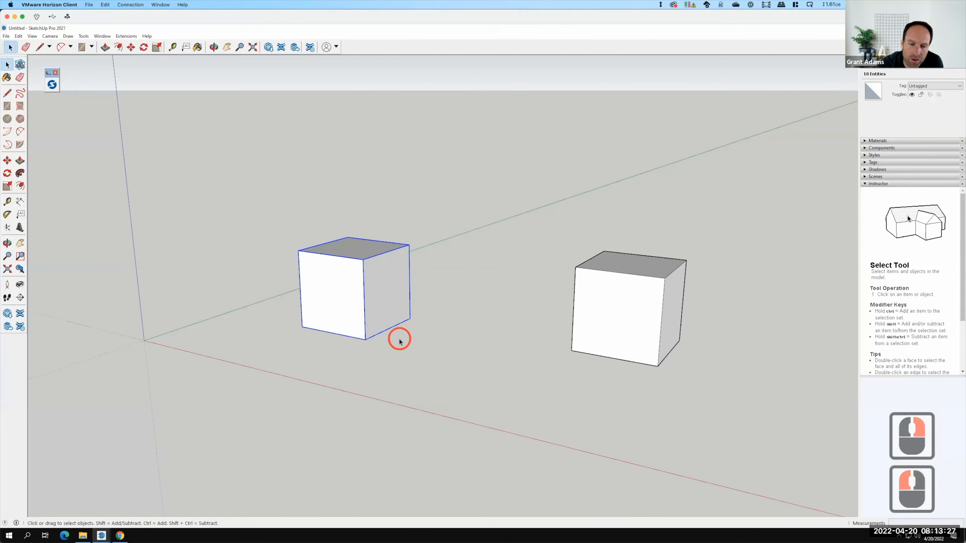
# Select all faces and edges of the cube farther from the origin and make them a separate group
pyautogui.click(547, 216)
pyautogui.moveTo(547, 213); pyautogui.dragTo(748, 443)
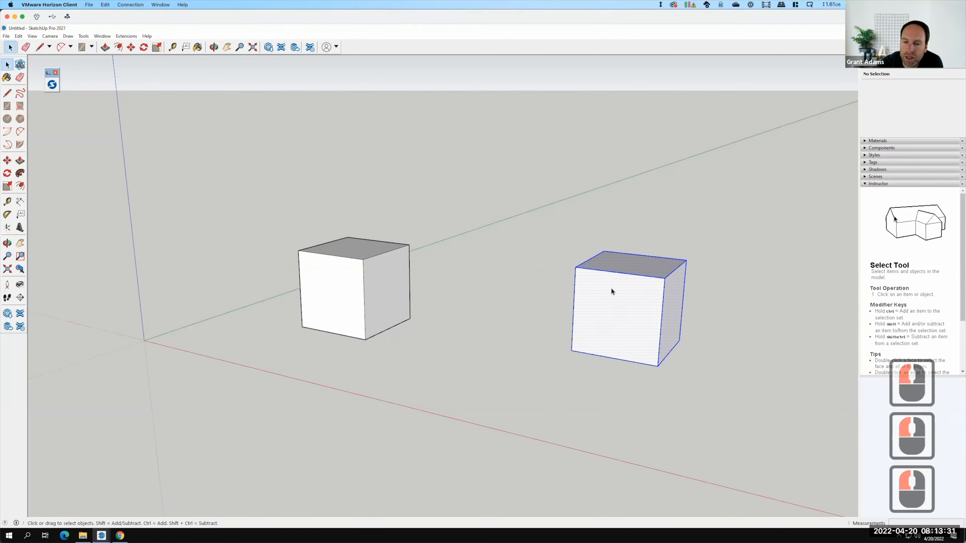
pyautogui.rightClick(610, 284)
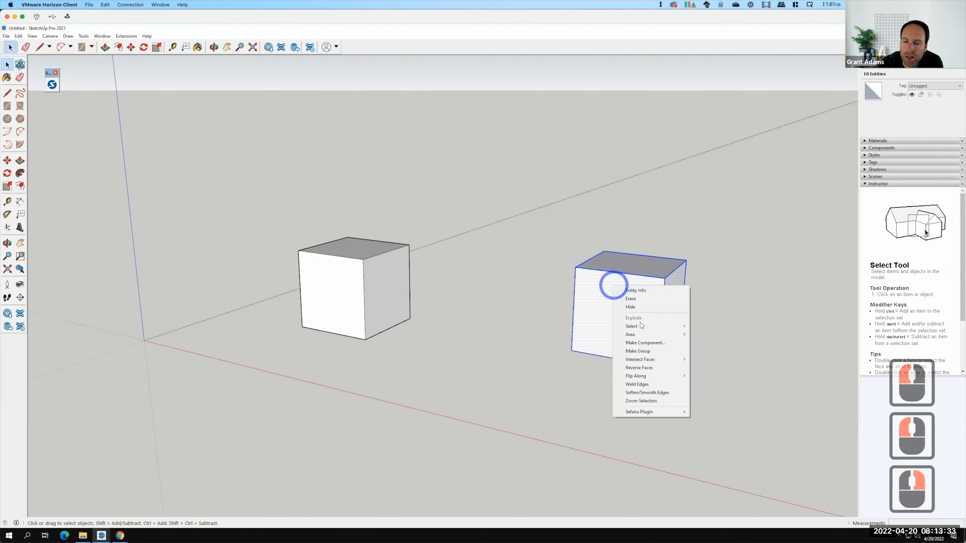
pyautogui.click(637, 351)
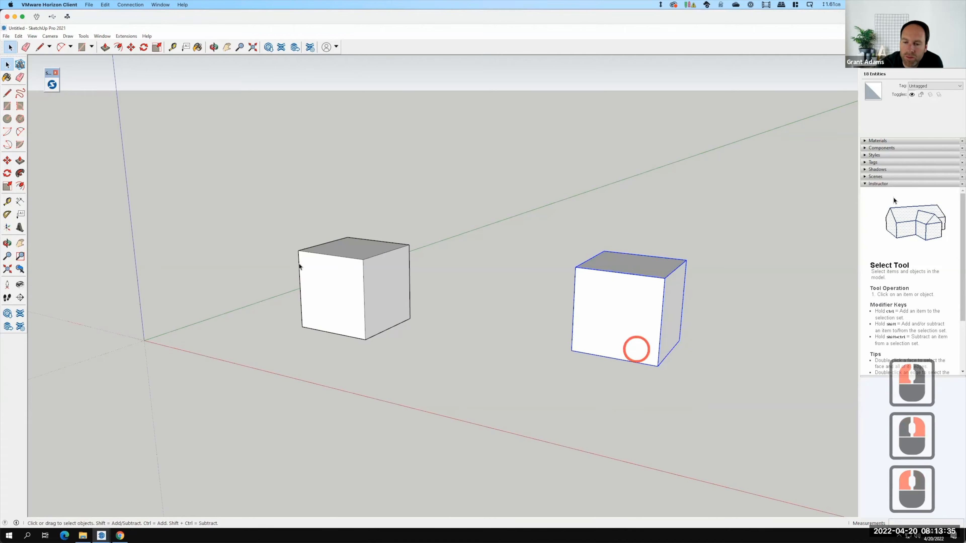
# Select the cube group nearest the origin and move it by its bottom front corner onto the other cube's nearest bottom front corner
pyautogui.click(343, 289)
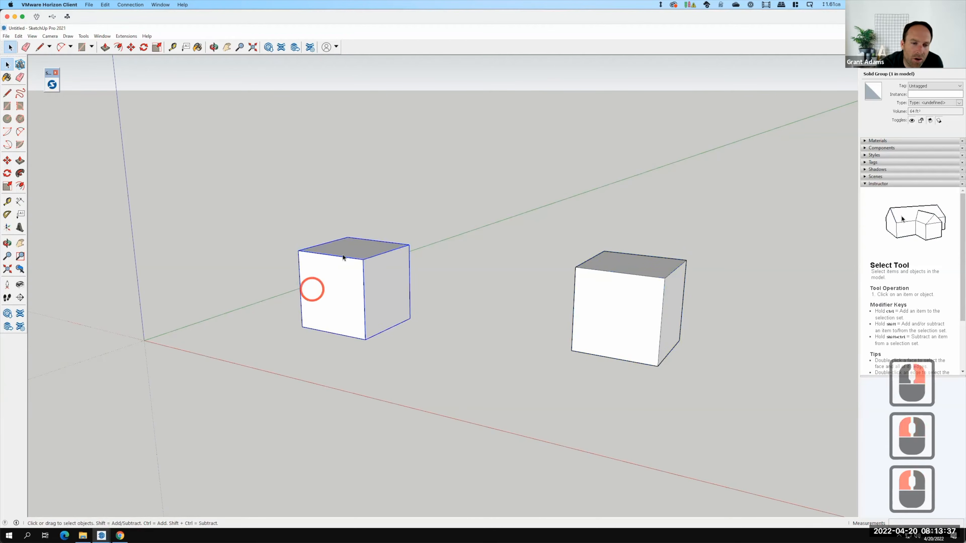
pyautogui.click(678, 303)
pyautogui.click(342, 285)
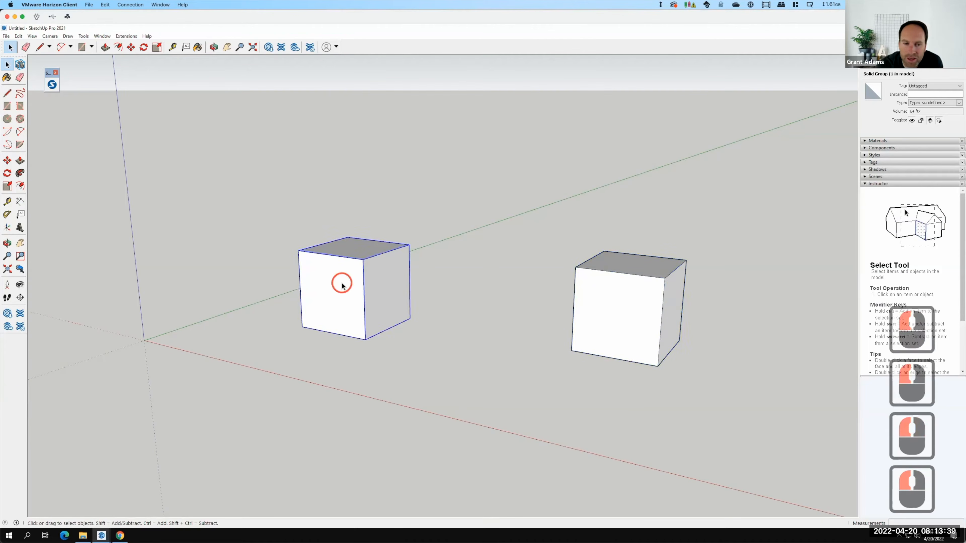
pyautogui.click(9, 161)
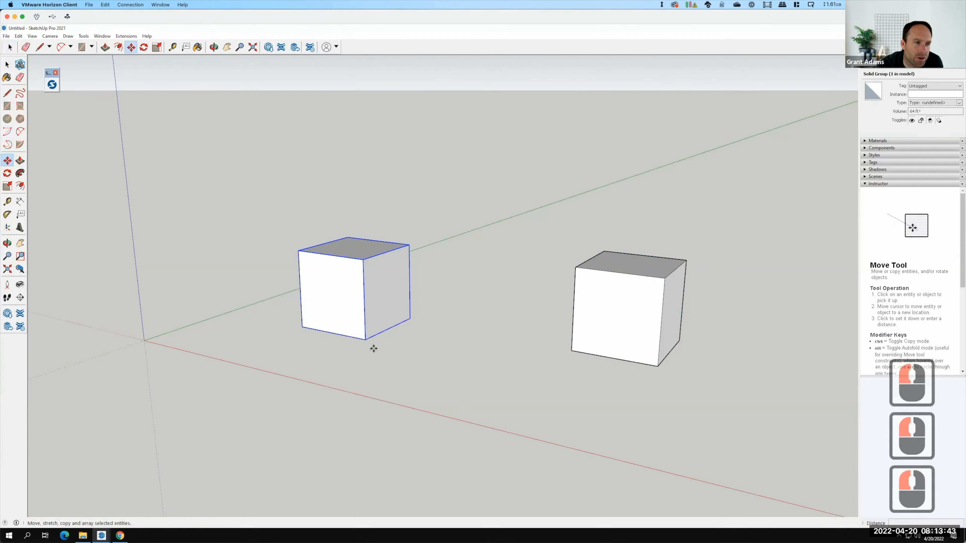
pyautogui.click(366, 339)
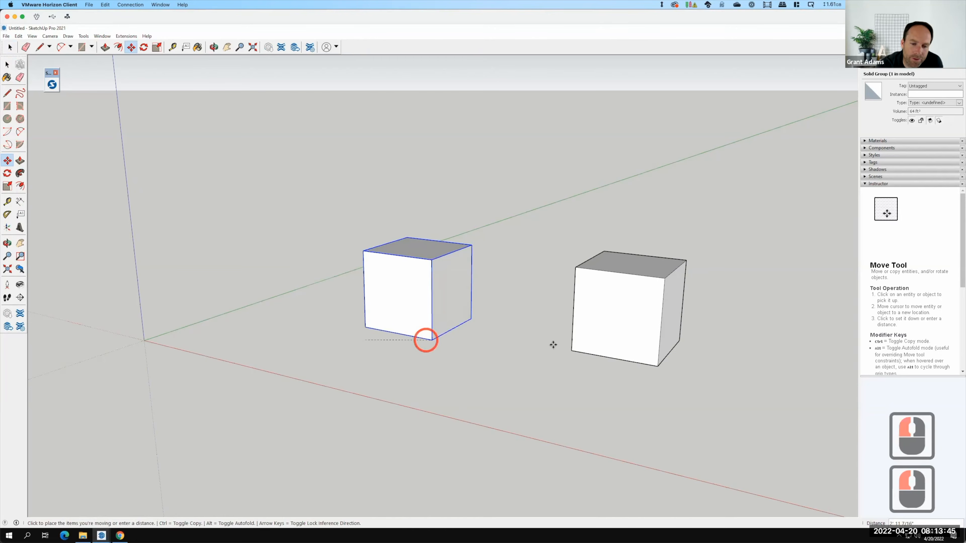
pyautogui.click(572, 350)
pyautogui.click(603, 413)
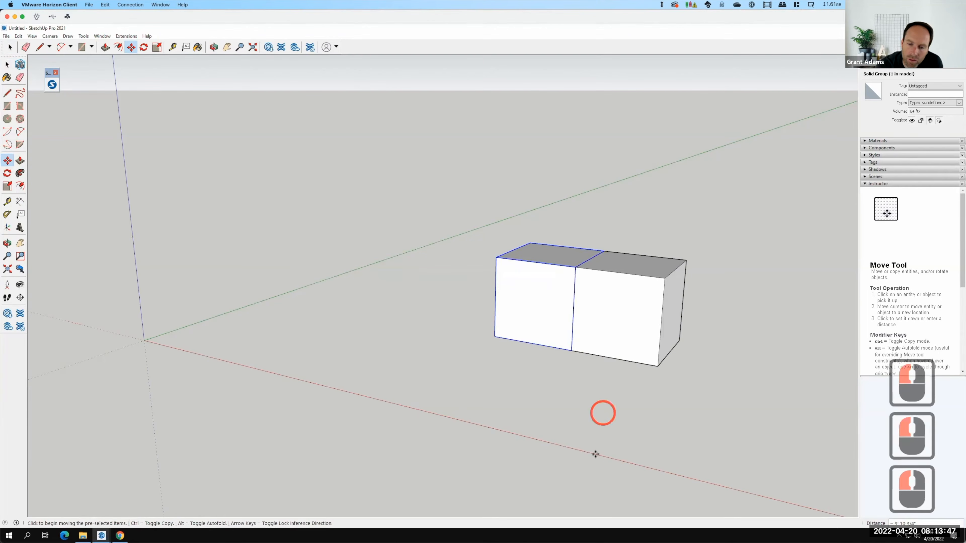
# Pull the moved cube away from its neighbour by the shared bottom corner and snap it back into place
pyautogui.click(571, 350)
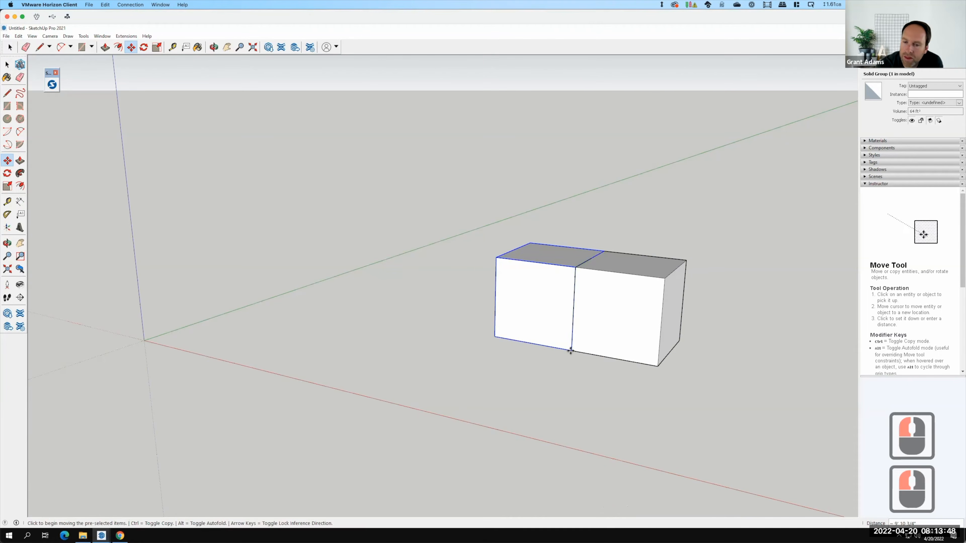
pyautogui.click(479, 348)
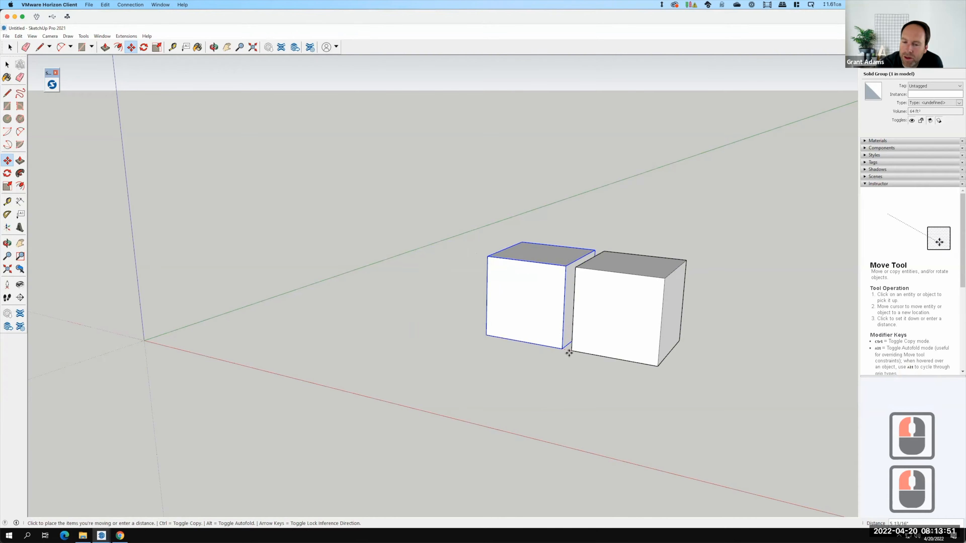
pyautogui.click(581, 356)
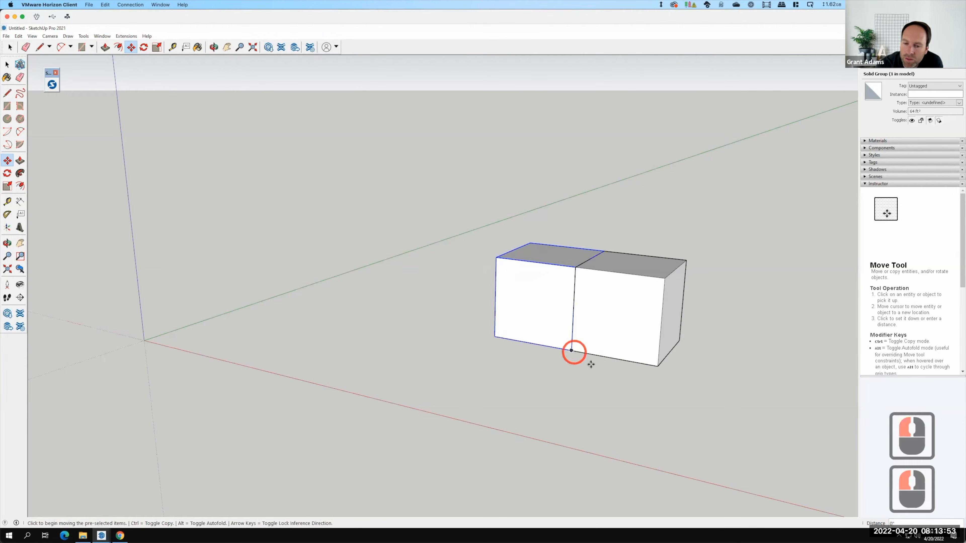
# Switch to Chrome to review the Exercise 123 instructions and the Cube House drawing, and return to SketchUp
pyautogui.scroll(-4, 263, 372)
pyautogui.scroll(-10, 263, 371)
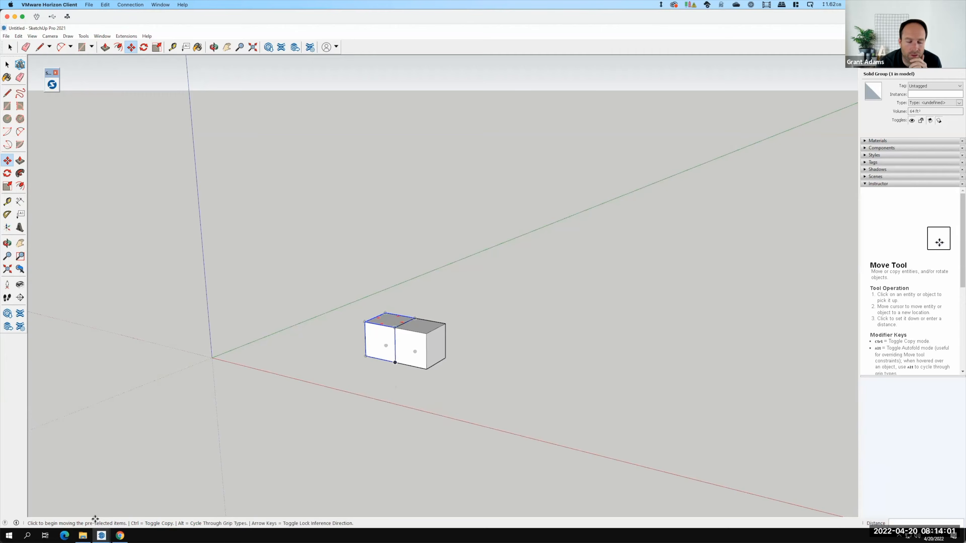
pyautogui.click(83, 536)
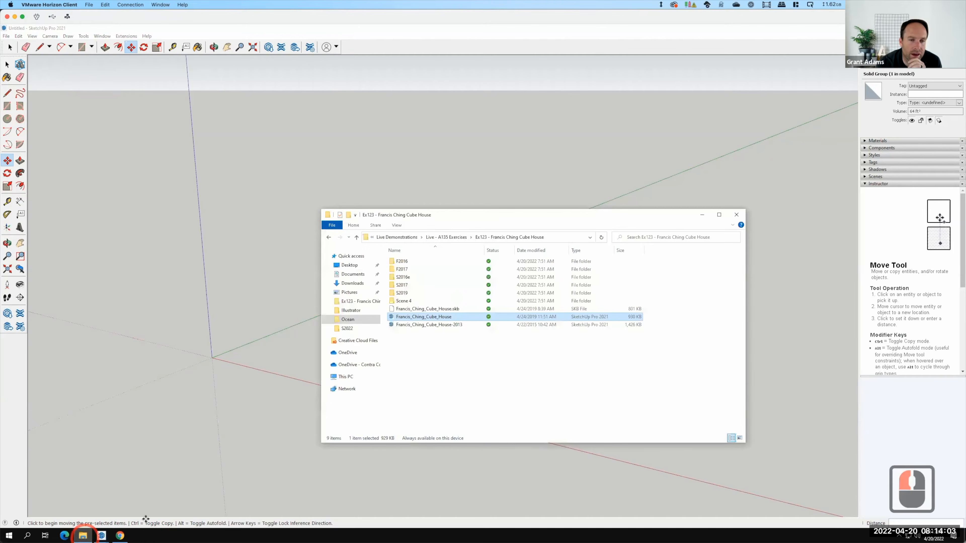
pyautogui.click(120, 536)
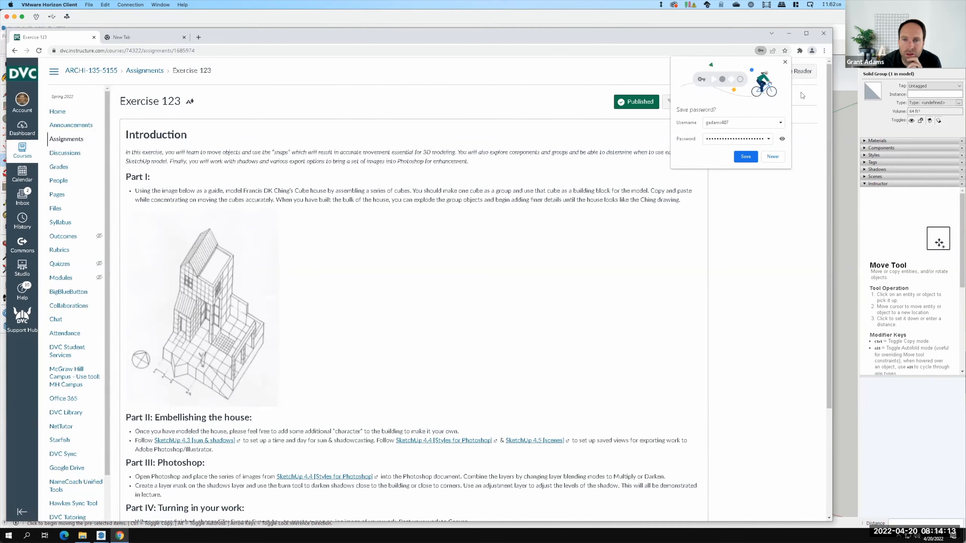
pyautogui.click(841, 52)
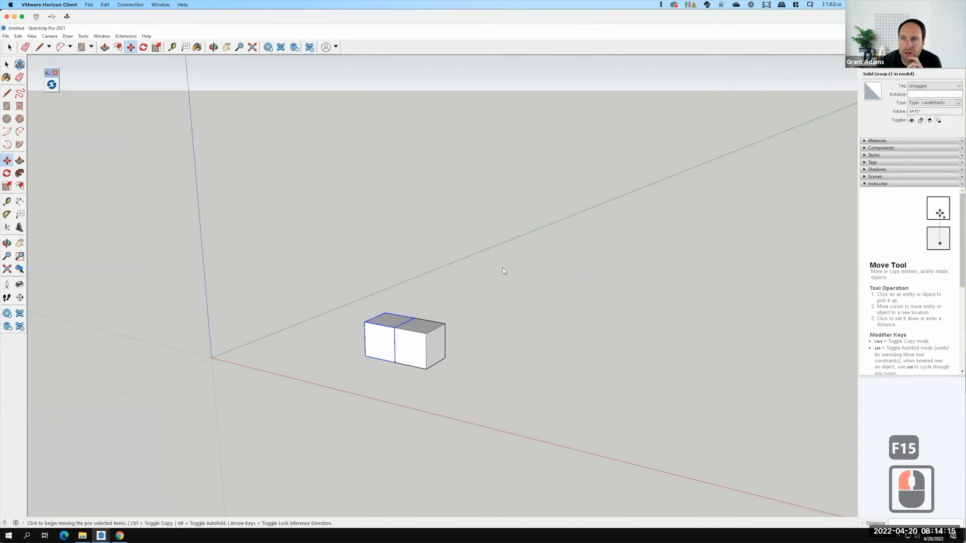
# Copy the selected cube group to the clipboard, leaving the two joined cubes in place
pyautogui.click(411, 348)
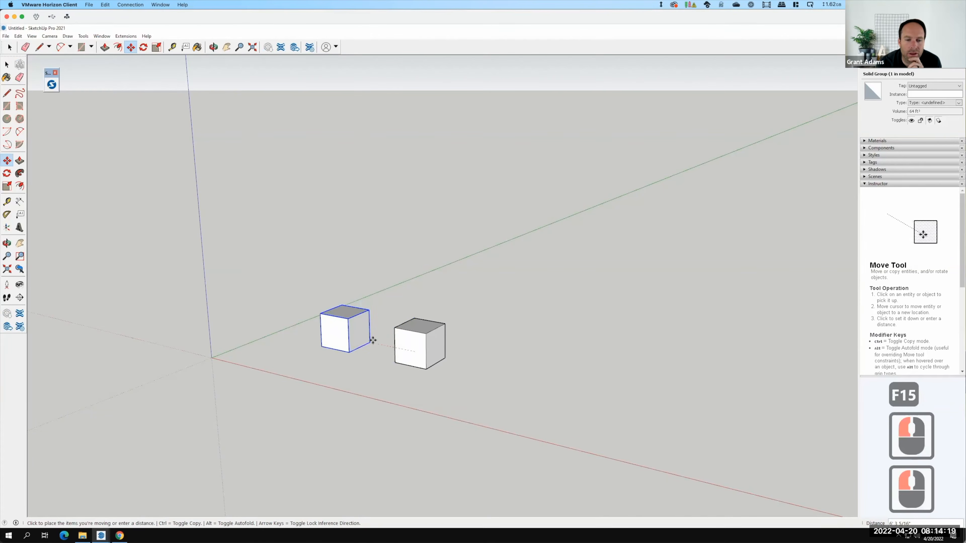
pyautogui.press('Escape')
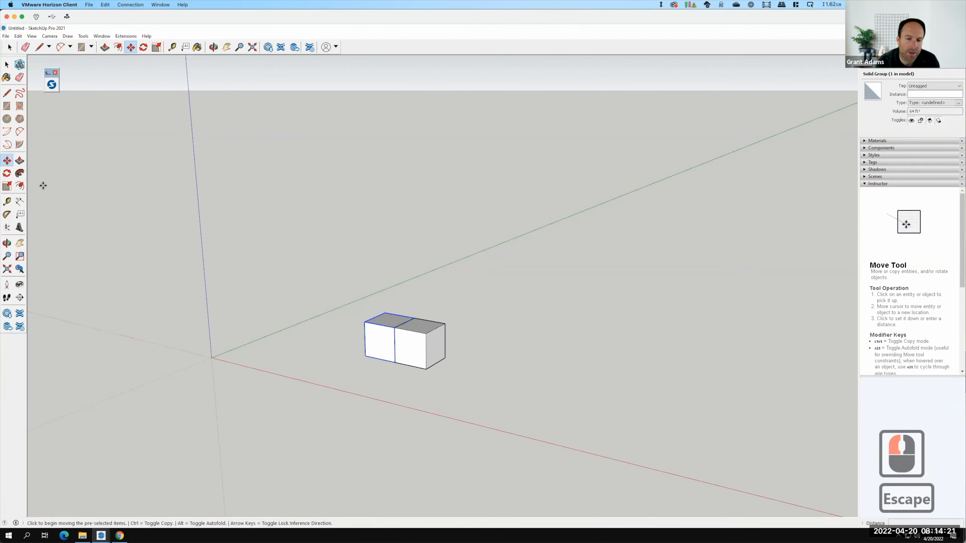
pyautogui.click(17, 36)
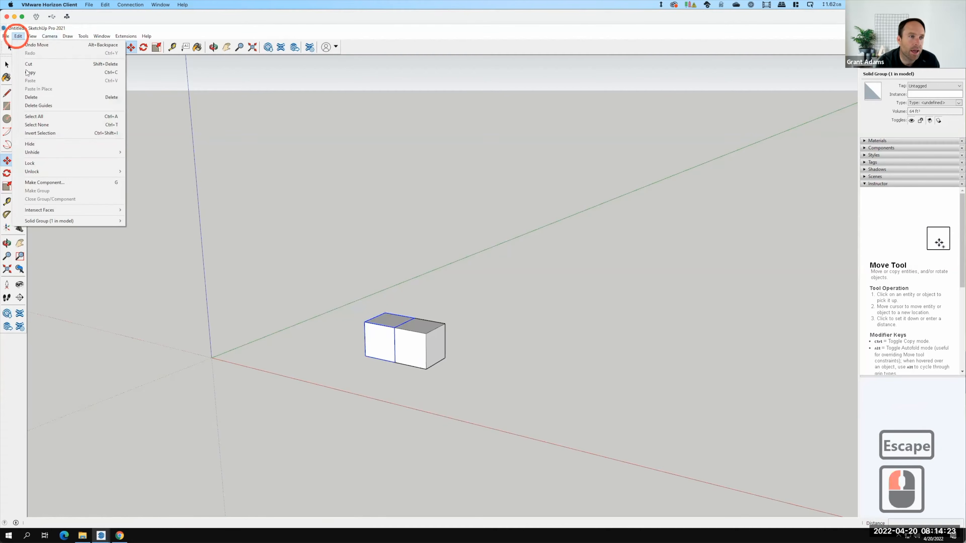
pyautogui.click(29, 73)
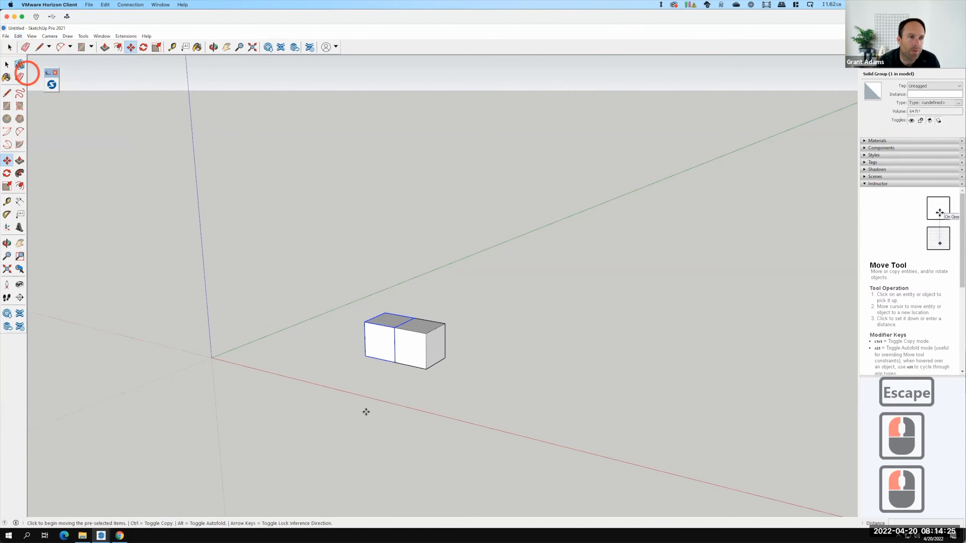
pyautogui.click(396, 362)
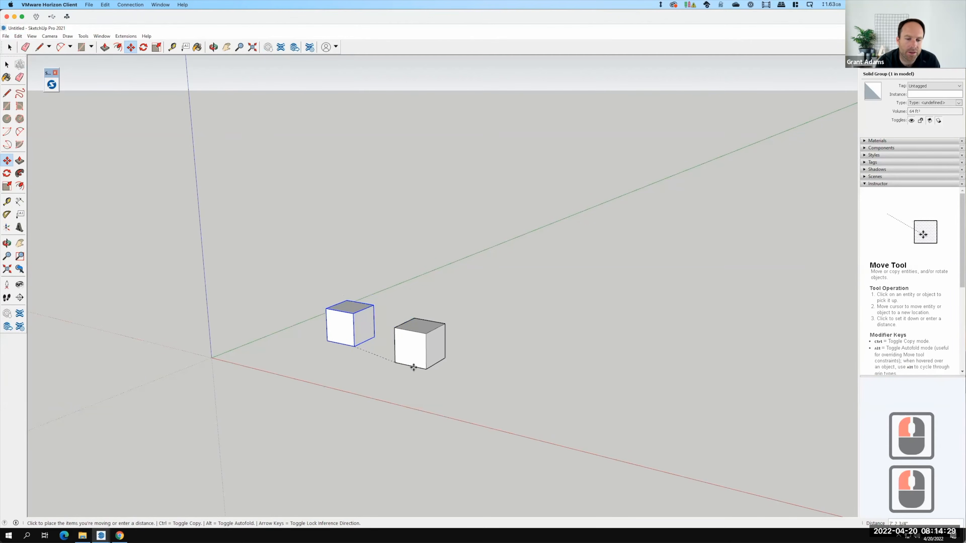
pyautogui.press('Escape')
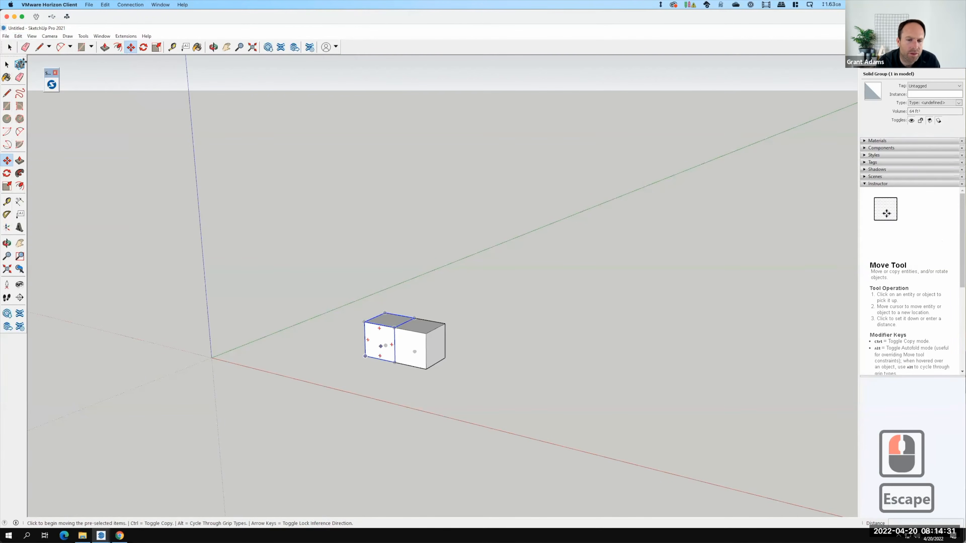
# Paste the cube group twice, snapping each copy to the bottom front corner at the far end of the row
pyautogui.click(18, 36)
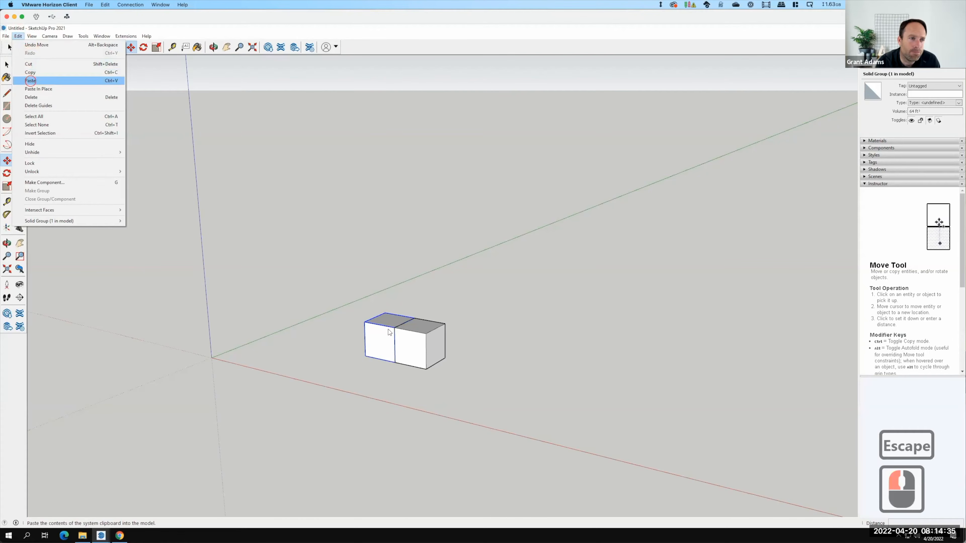
pyautogui.click(31, 81)
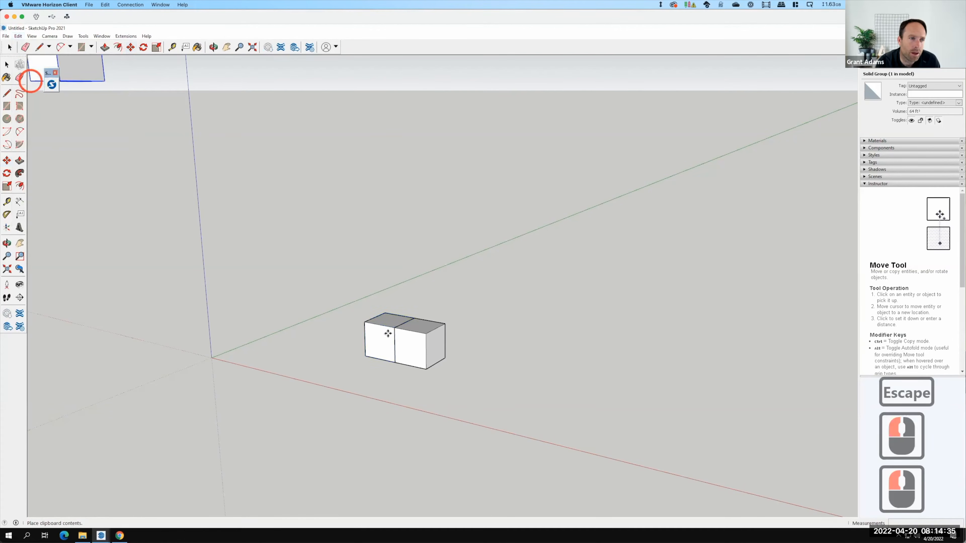
pyautogui.click(394, 363)
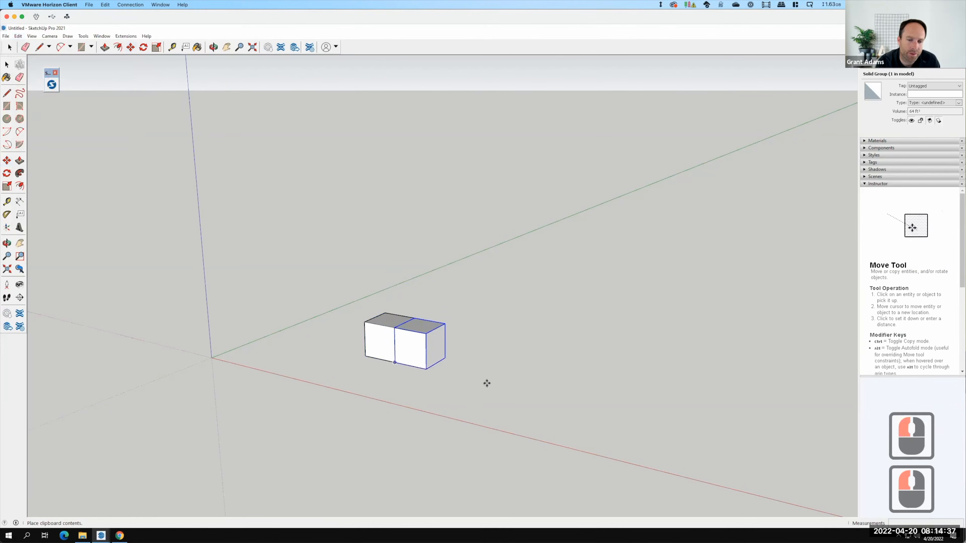
pyautogui.click(429, 368)
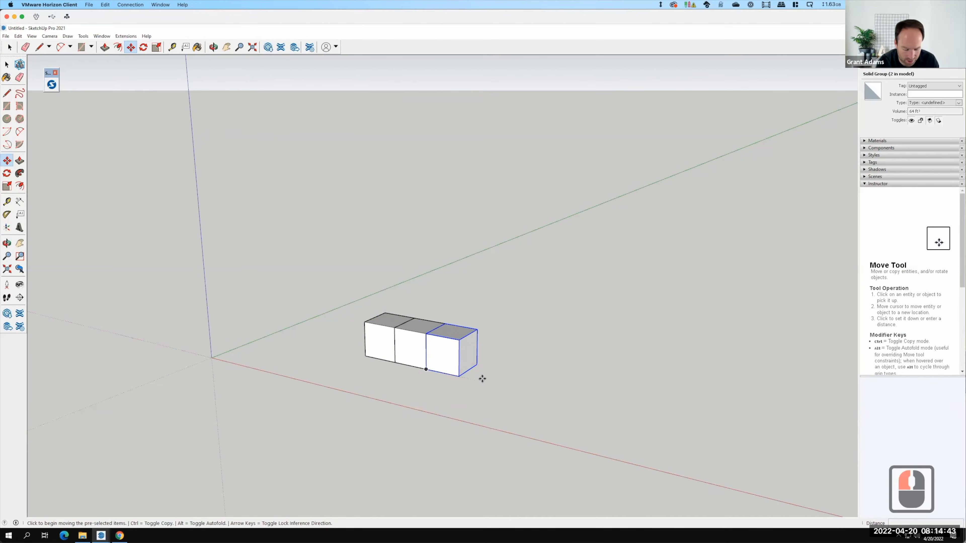
pyautogui.hotkey('ctrl', 'v')
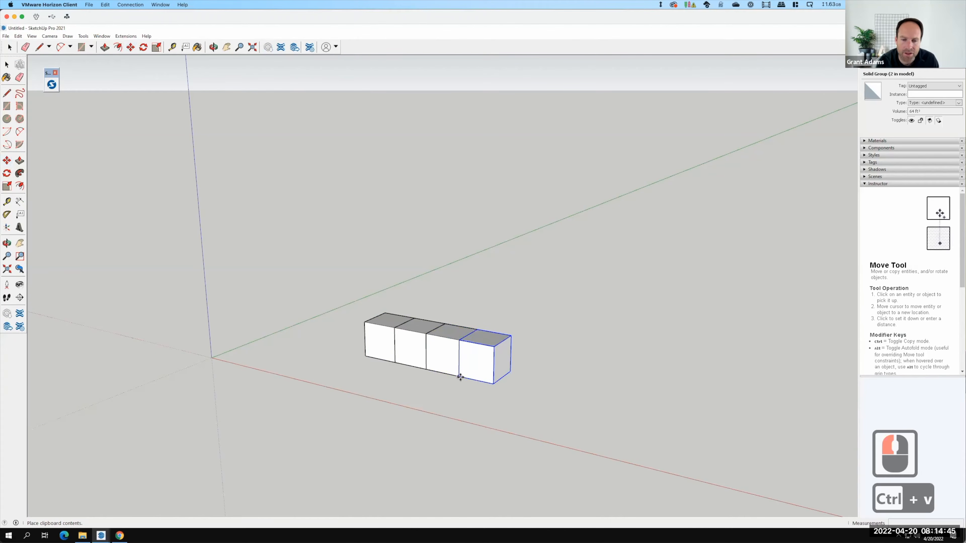
pyautogui.click(519, 384)
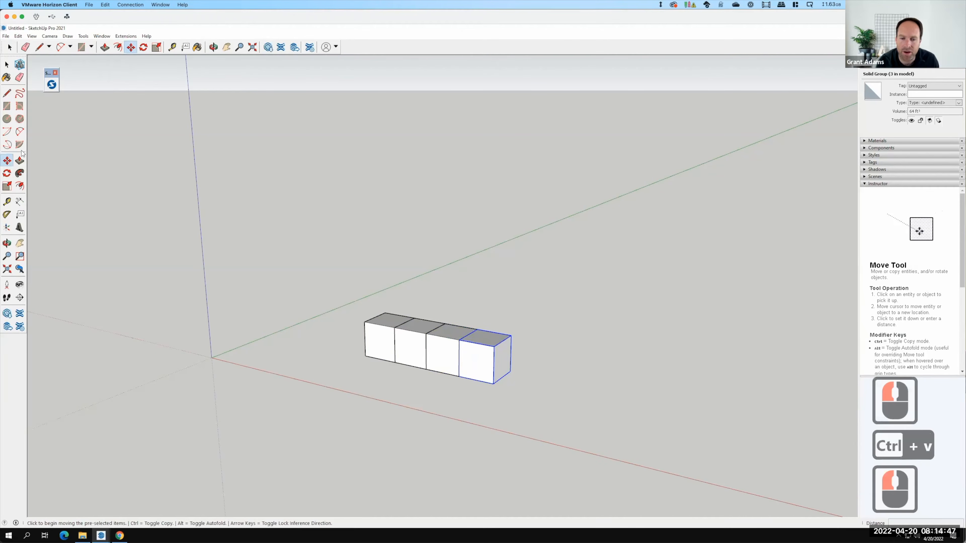
# Try to copy the end cube from its shared bottom corner using the Move tool with the Autofold modifier
pyautogui.click(7, 160)
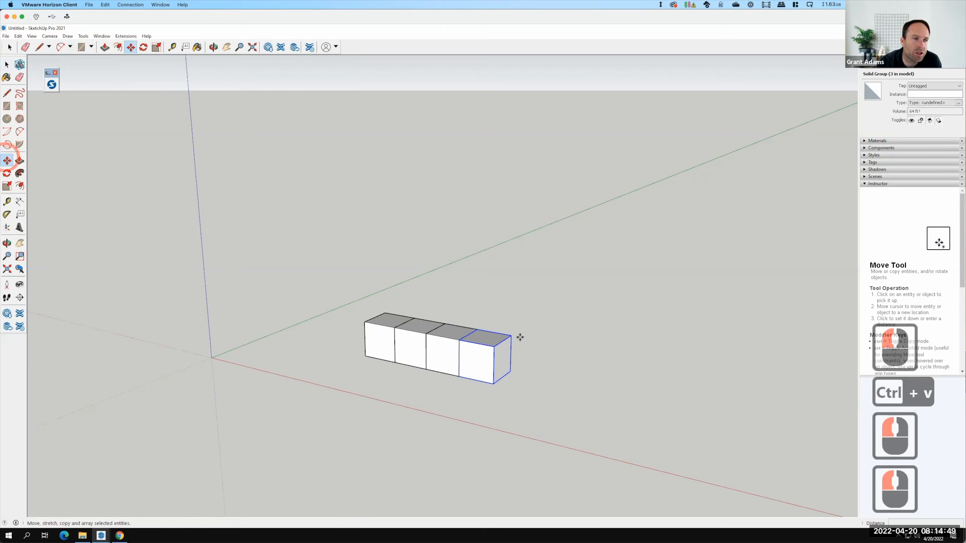
pyautogui.click(465, 390)
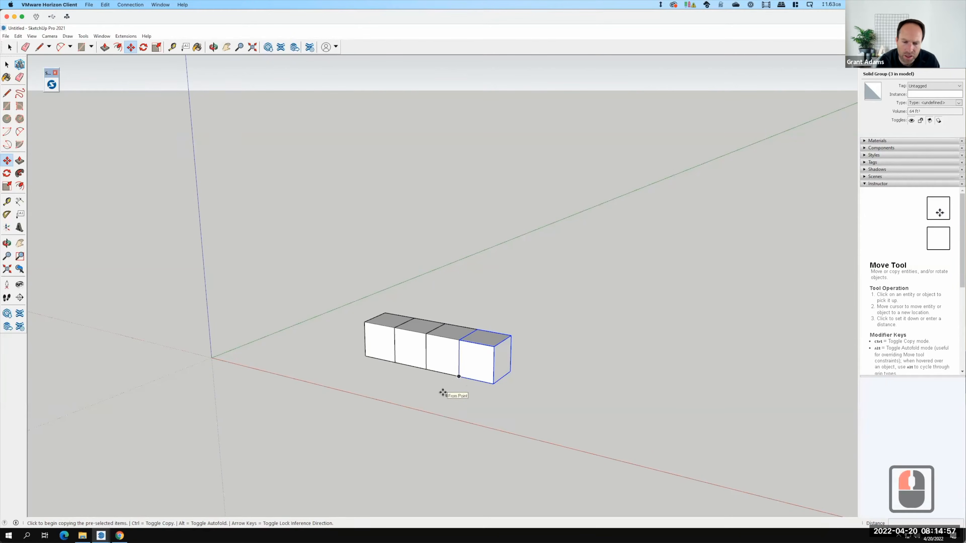
pyautogui.press('alt')
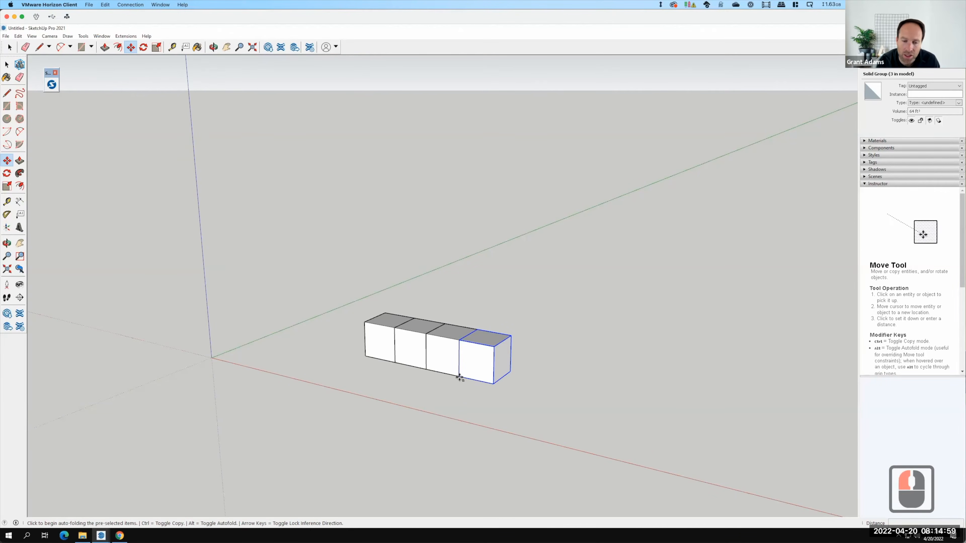
pyautogui.keyDown('alt'); pyautogui.click(511, 382); pyautogui.keyUp('alt')
pyautogui.press('alt')
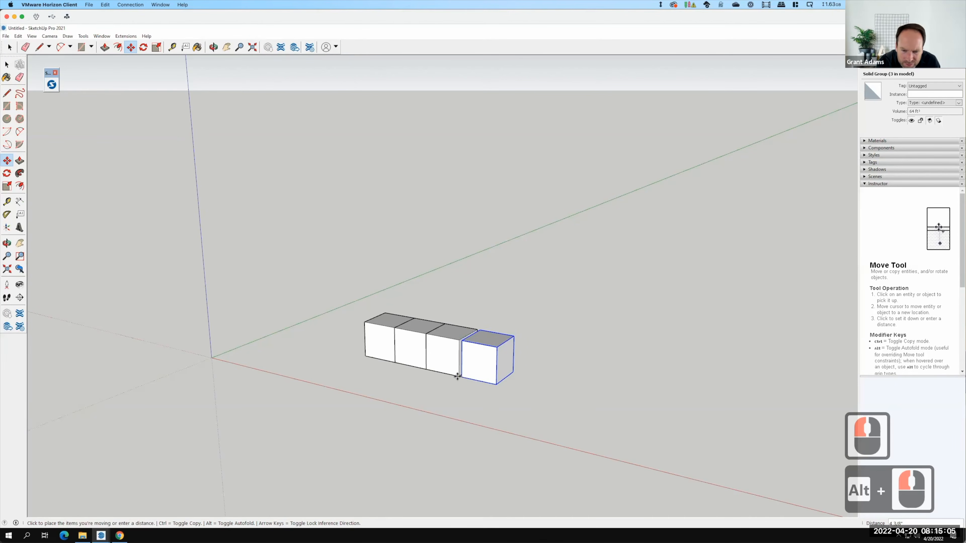
pyautogui.click(461, 389)
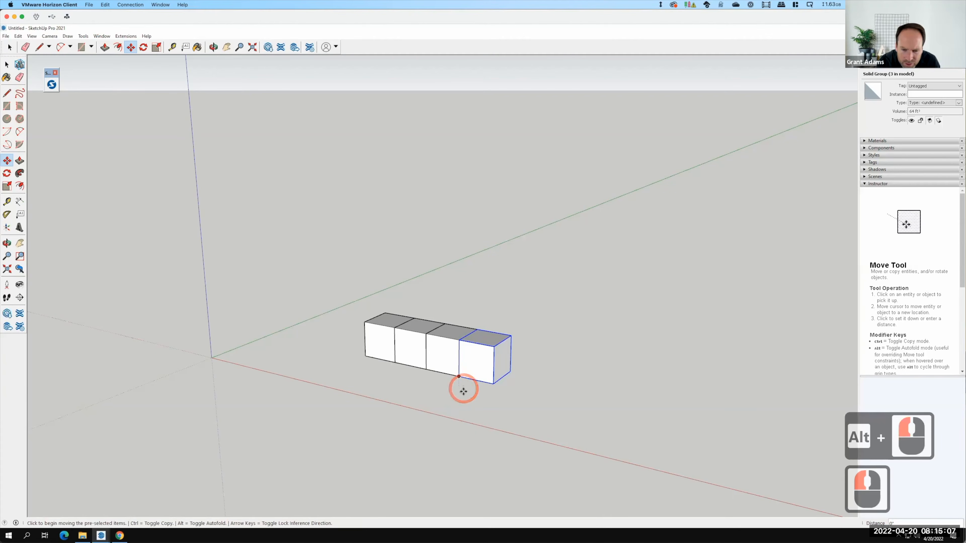
pyautogui.press('alt')
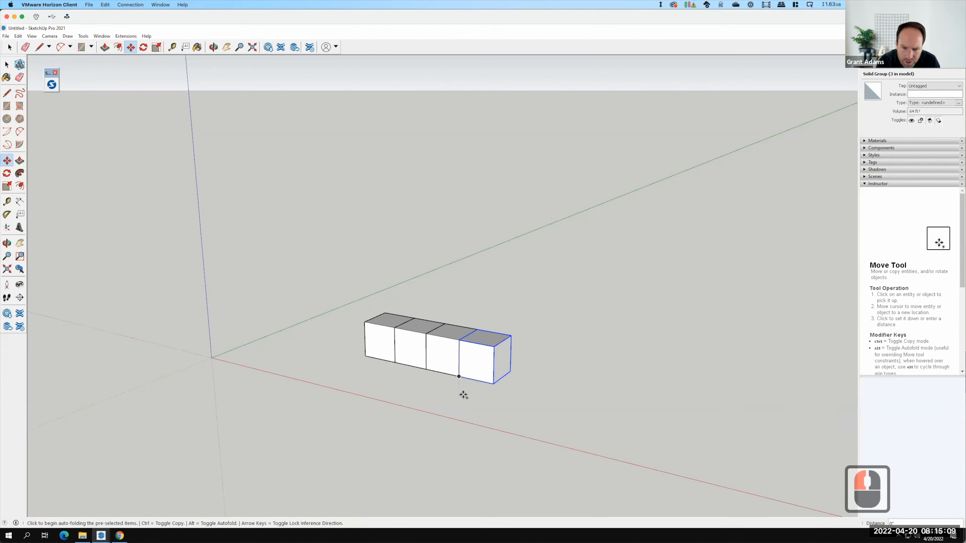
# Copy the end cube 4' along the row with the Move tool's copy mode, snapping from one bottom front corner to the next
pyautogui.press('ctrl')
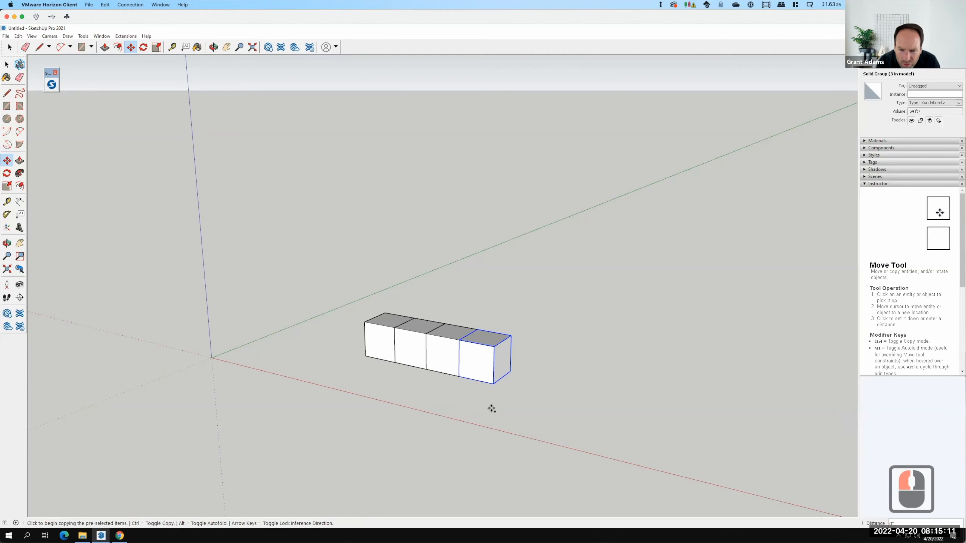
pyautogui.press('ctrl')
pyautogui.press('ctrl')
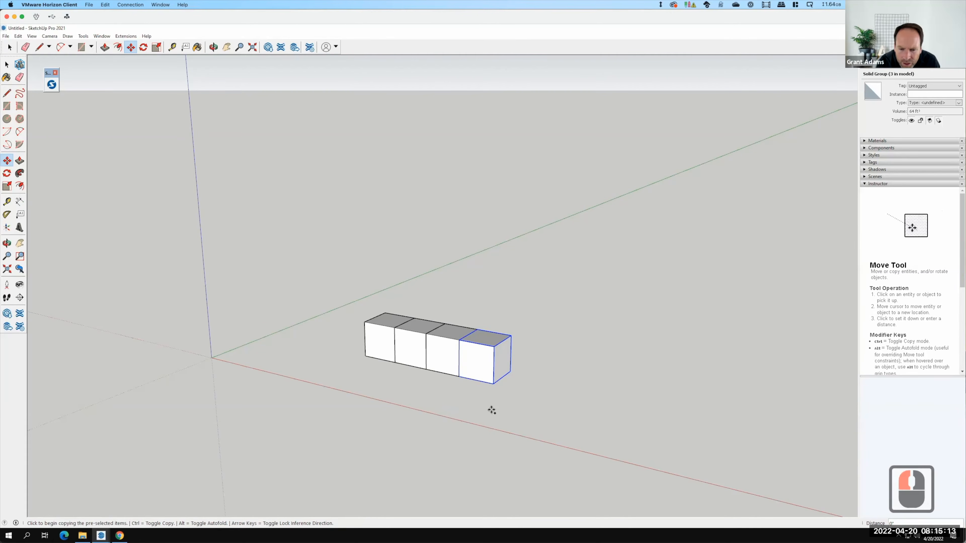
pyautogui.press('F15')
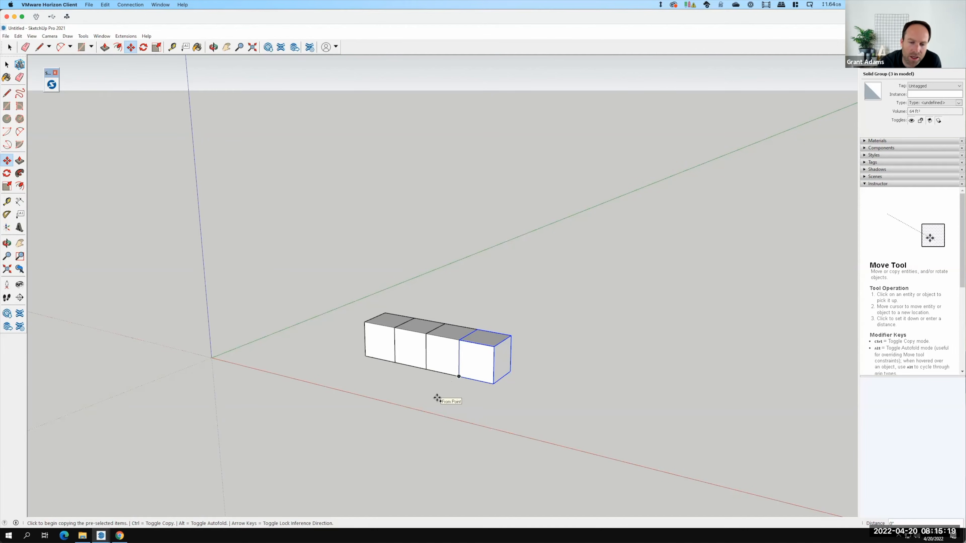
pyautogui.click(459, 376)
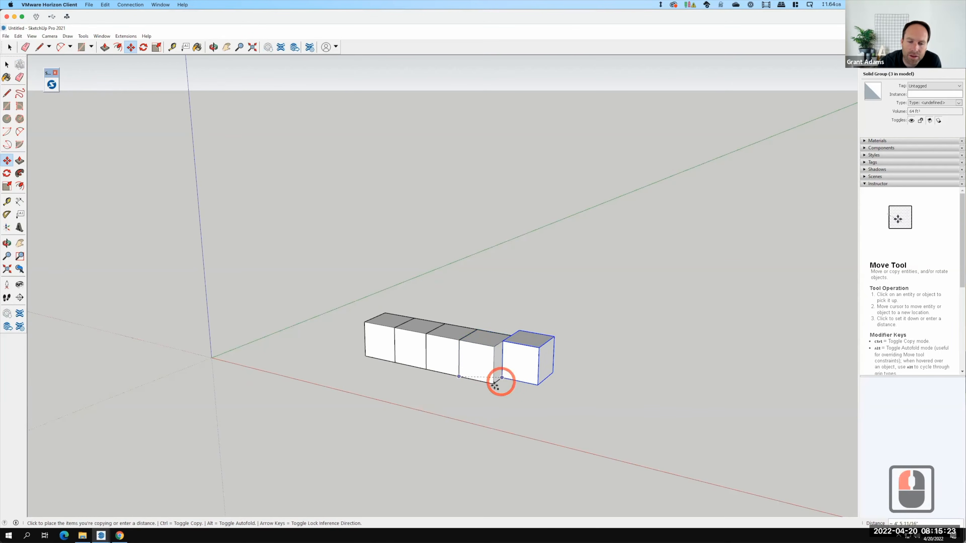
pyautogui.click(493, 385)
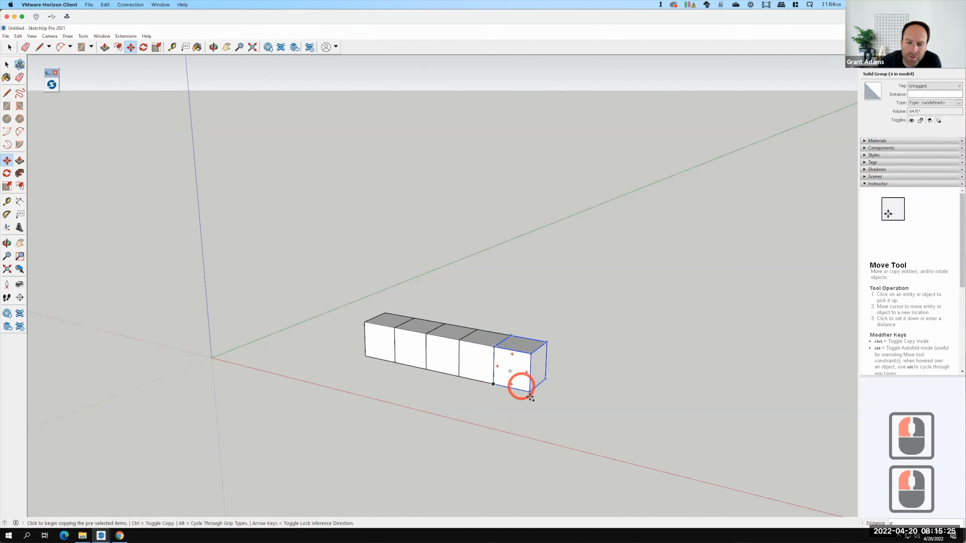
# Copy the end cube 4' along the red axis three more times, snapping each copy corner to corner to complete a row of eight
pyautogui.click(512, 390)
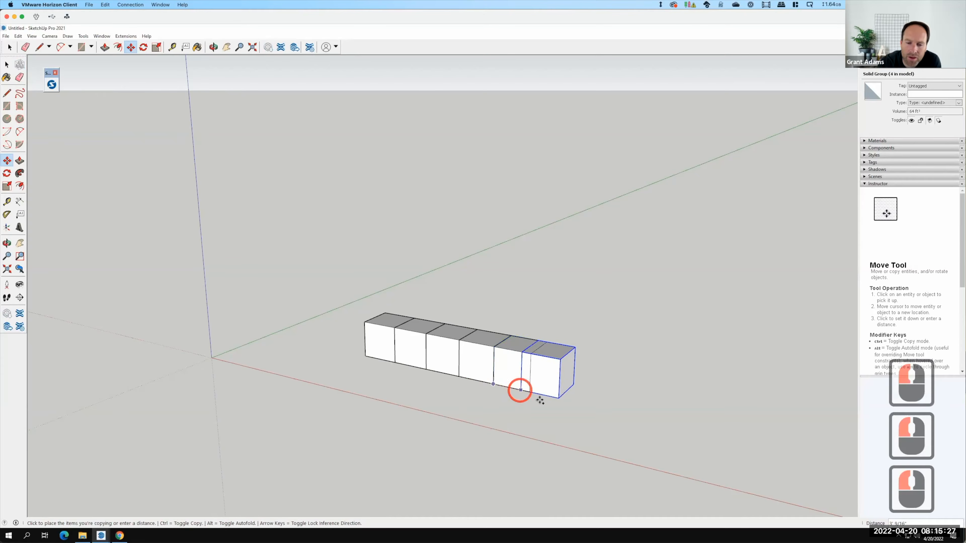
pyautogui.click(540, 396)
pyautogui.click(566, 403)
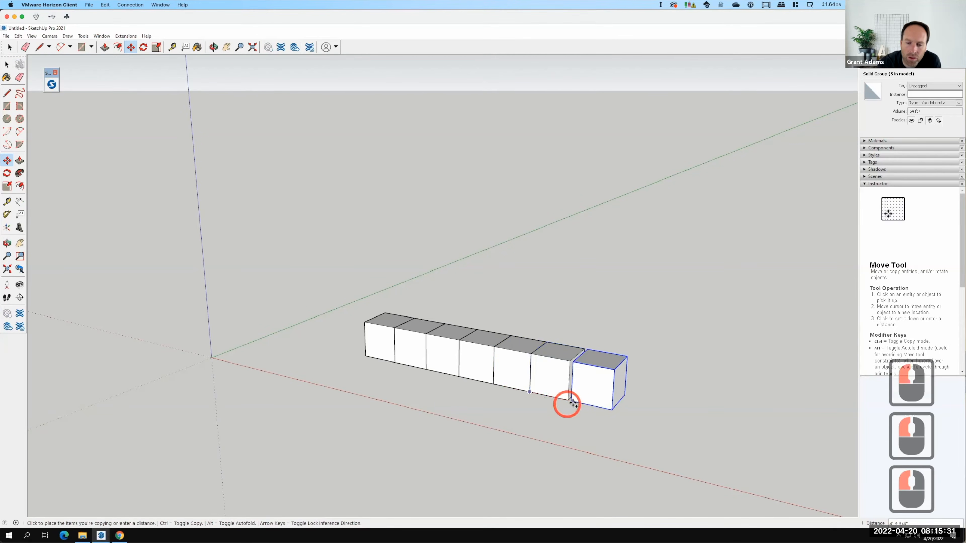
pyautogui.click(567, 400)
pyautogui.click(341, 360)
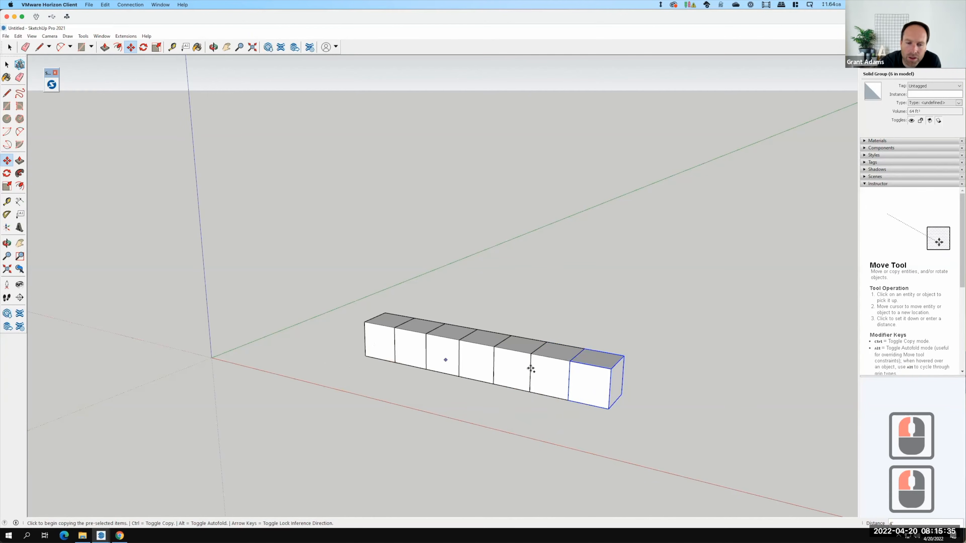
pyautogui.click(568, 399)
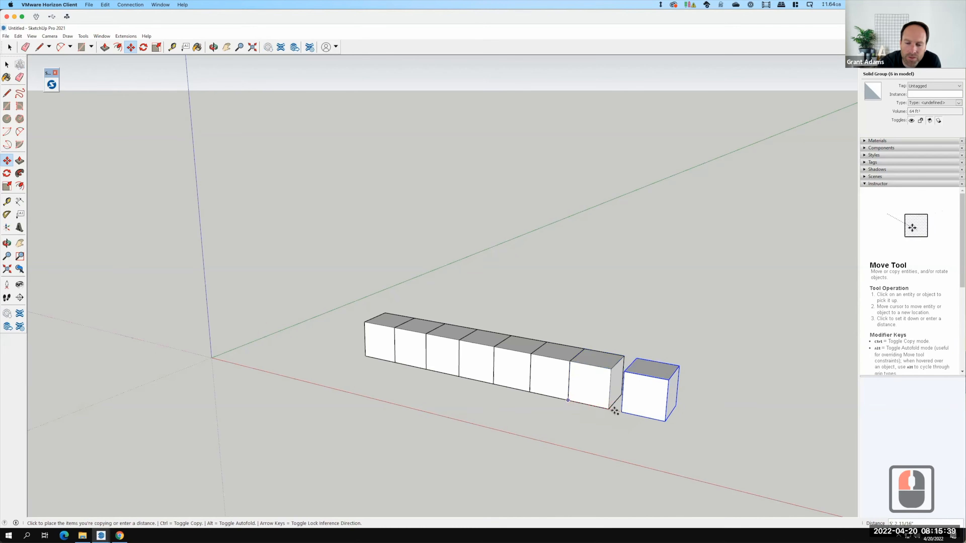
pyautogui.click(609, 408)
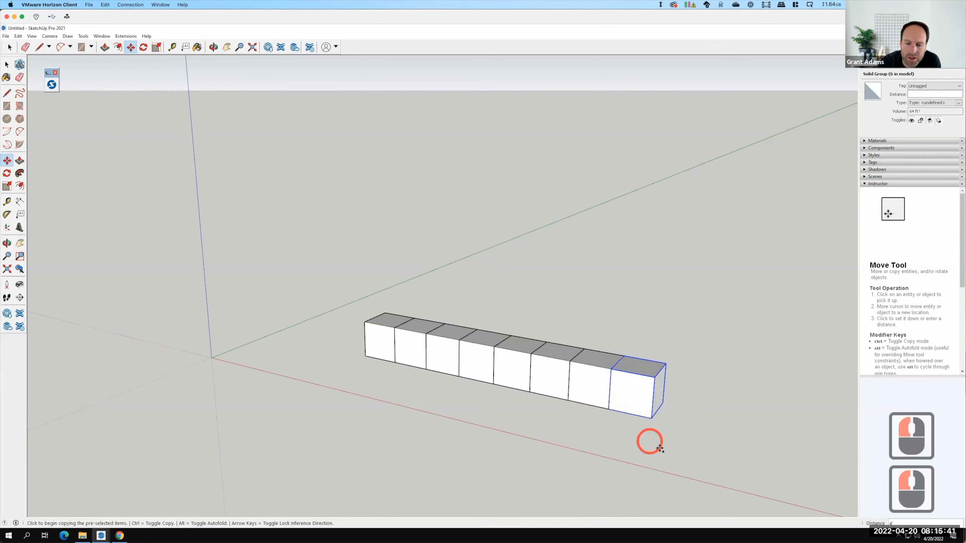
# Select the whole row of eight cubes and copy it 4' back along the green axis, snapping between the end cube's bottom corners
pyautogui.click(7, 64)
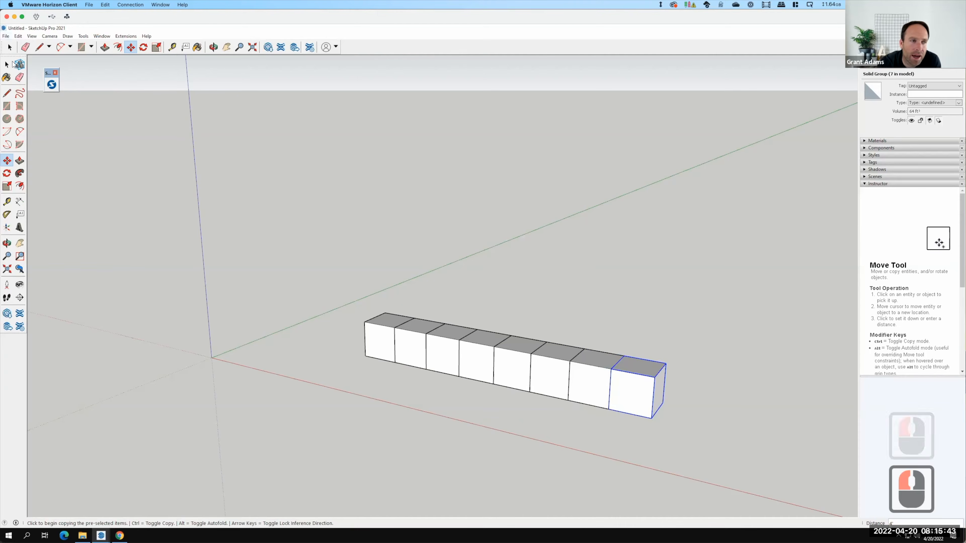
pyautogui.moveTo(326, 267); pyautogui.dragTo(764, 487)
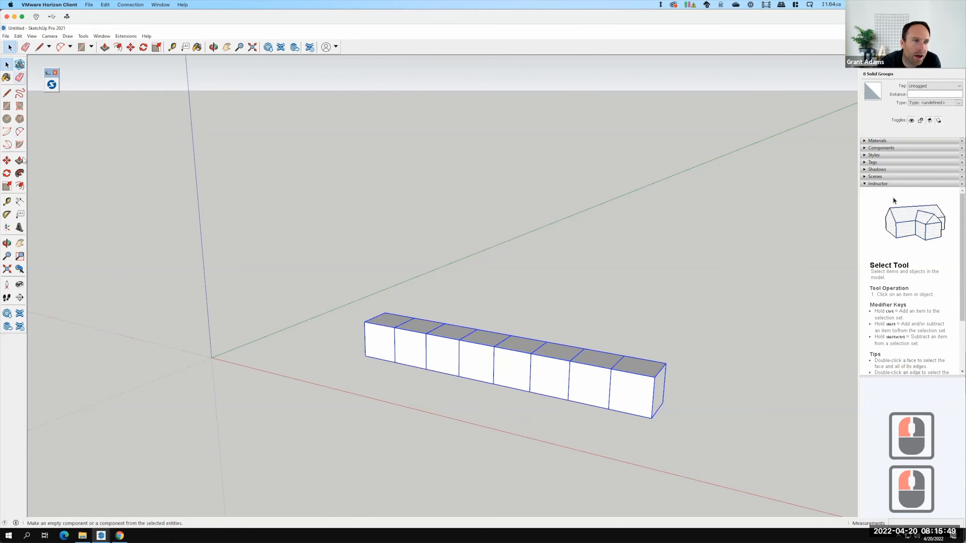
pyautogui.click(9, 160)
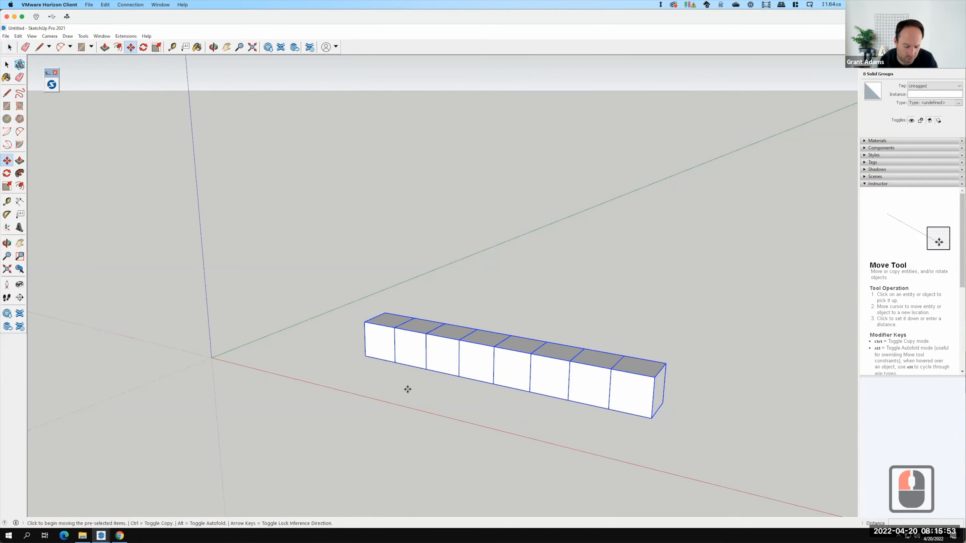
pyautogui.press('ctrl')
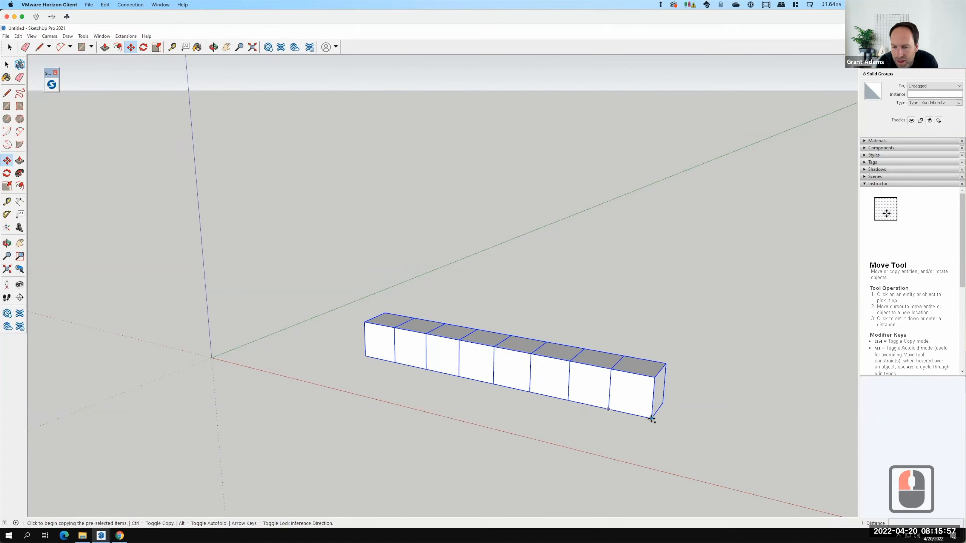
pyautogui.click(667, 409)
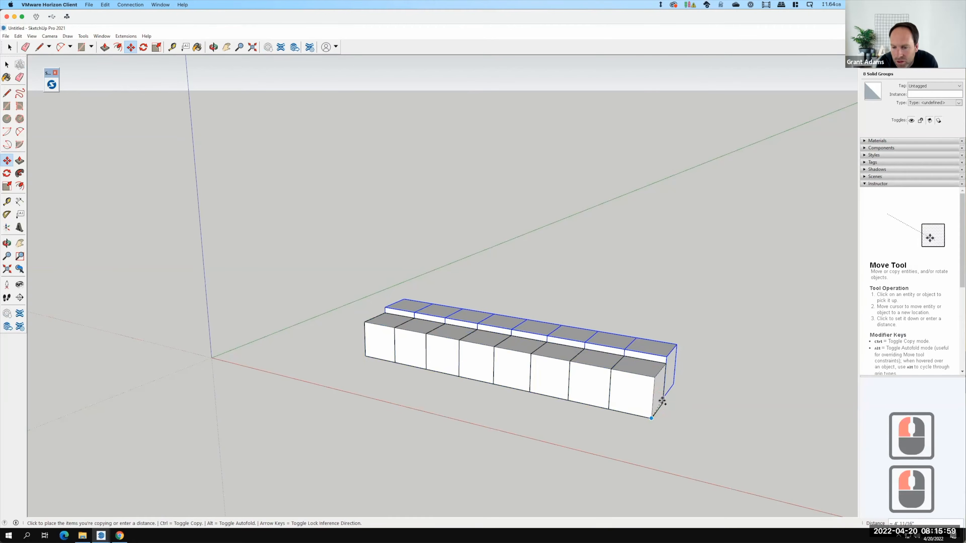
pyautogui.click(668, 397)
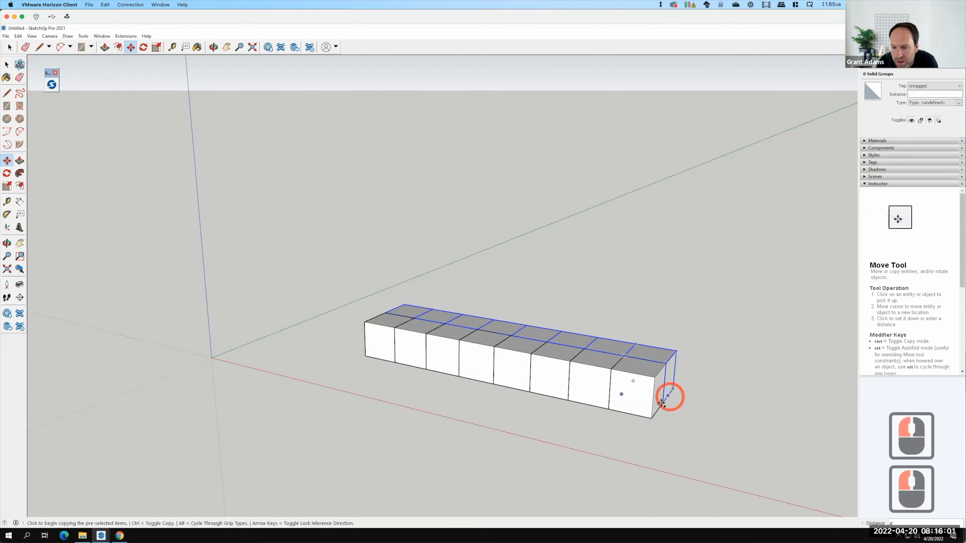
# Copy the selected row 4' backward six more times from corner to corner, completing an eight-by-eight base of cubes, and clear the selection
pyautogui.click(662, 403)
pyautogui.click(674, 387)
pyautogui.click(674, 387)
pyautogui.click(683, 377)
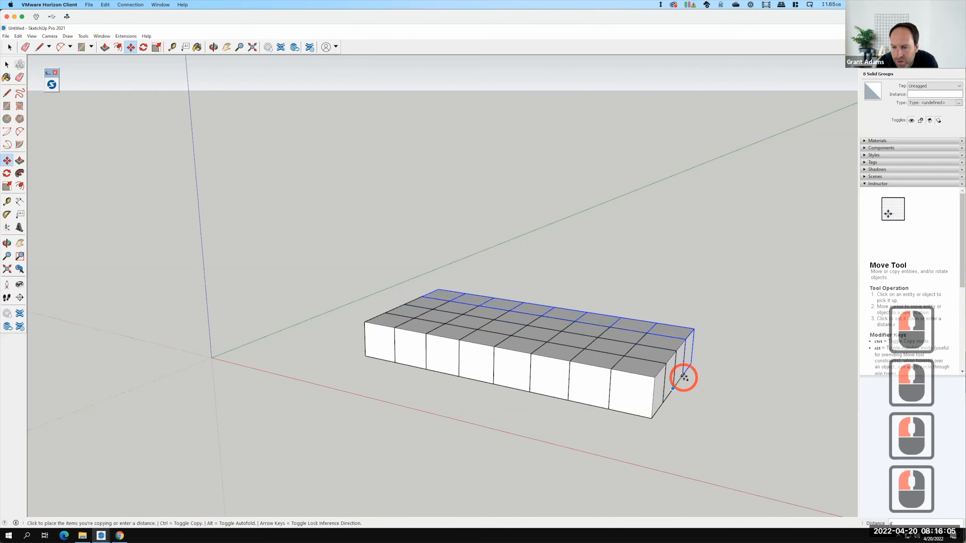
pyautogui.click(683, 376)
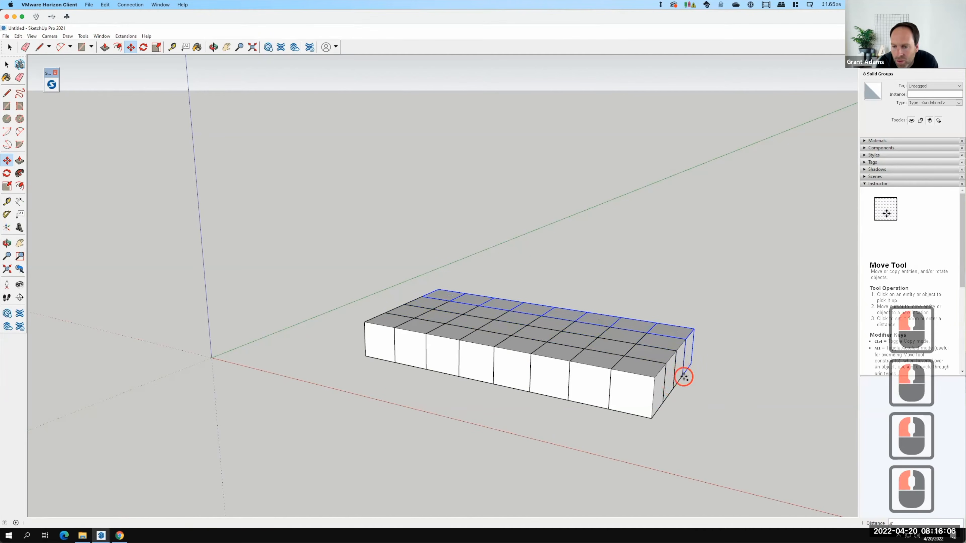
pyautogui.click(695, 363)
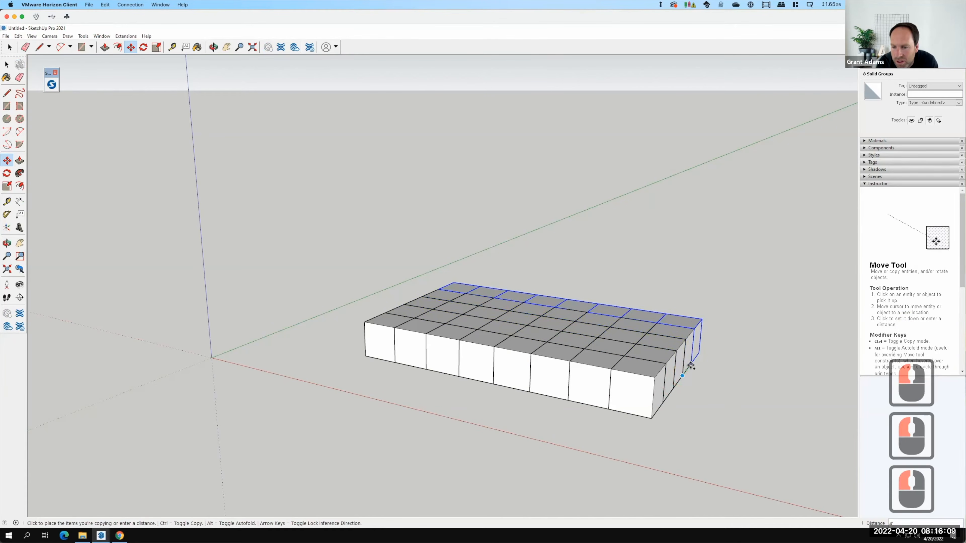
pyautogui.click(690, 364)
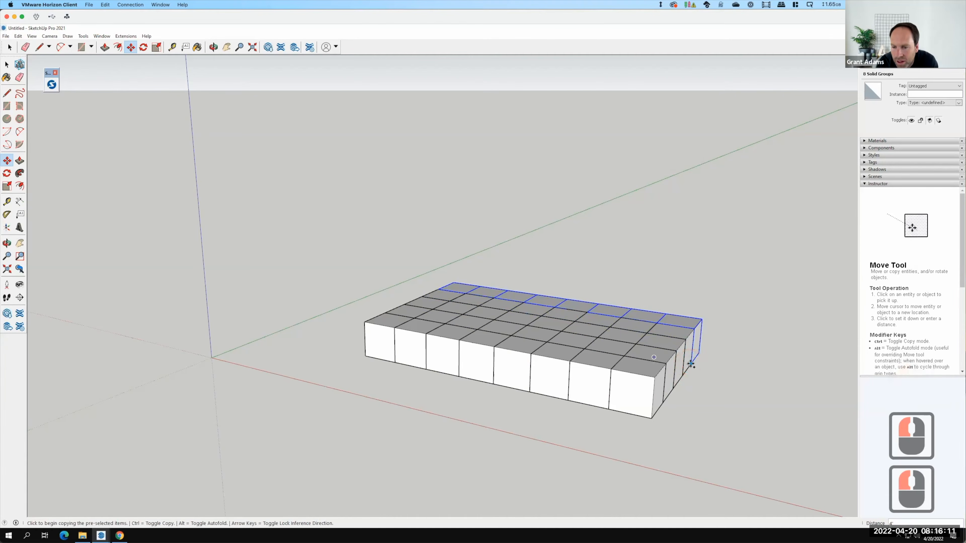
pyautogui.click(700, 356)
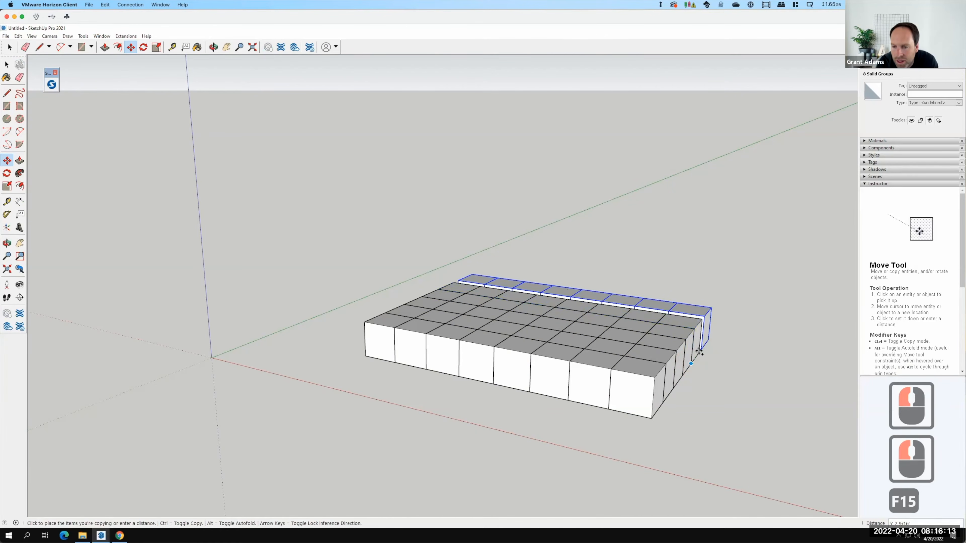
pyautogui.click(700, 353)
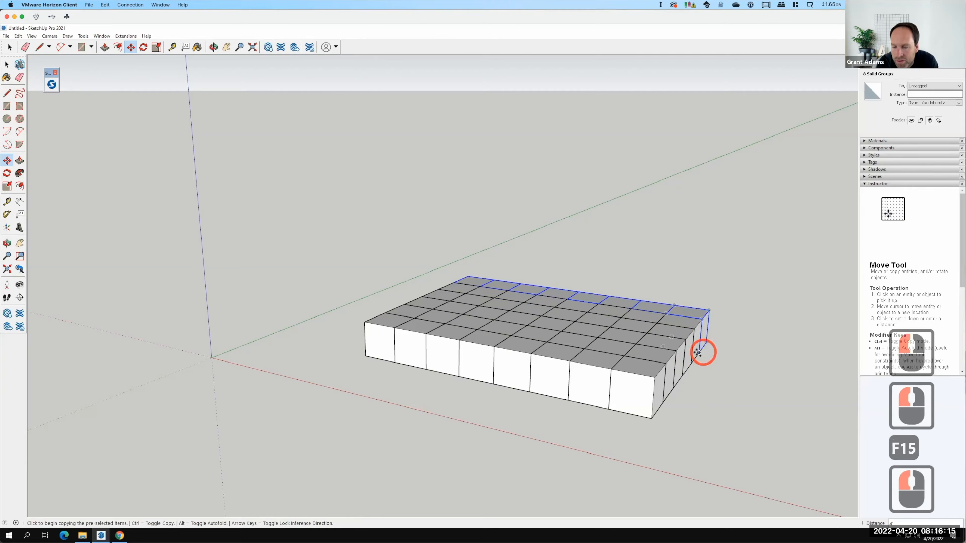
pyautogui.click(707, 342)
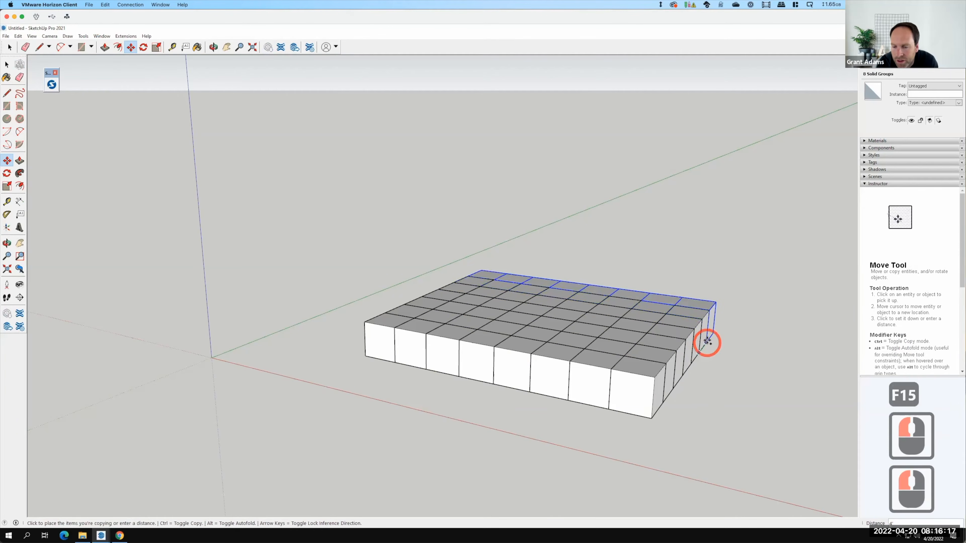
pyautogui.click(709, 342)
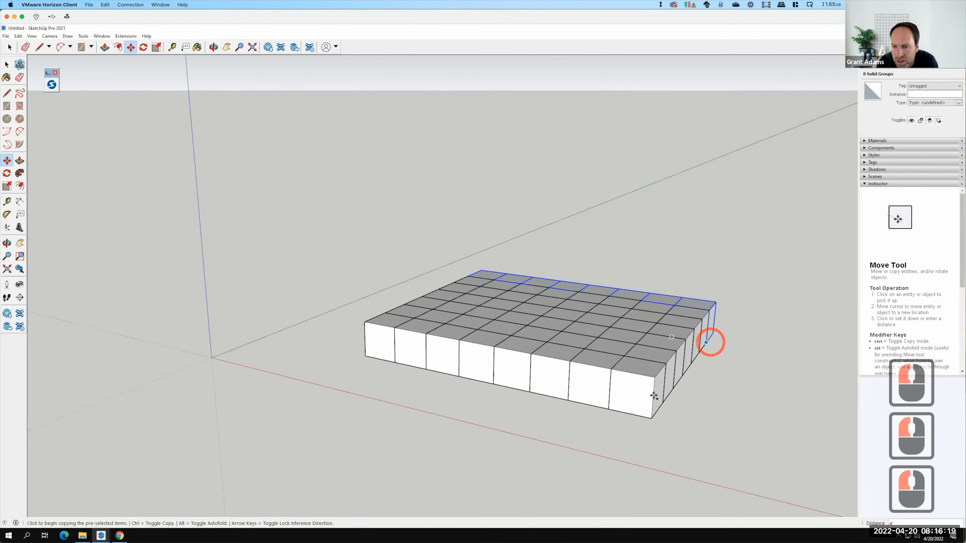
pyautogui.click(706, 342)
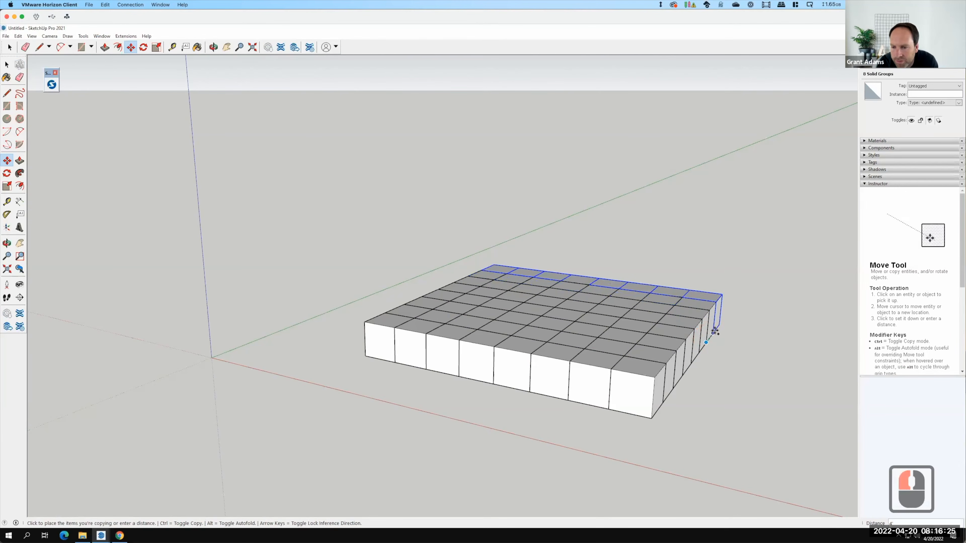
pyautogui.click(713, 330)
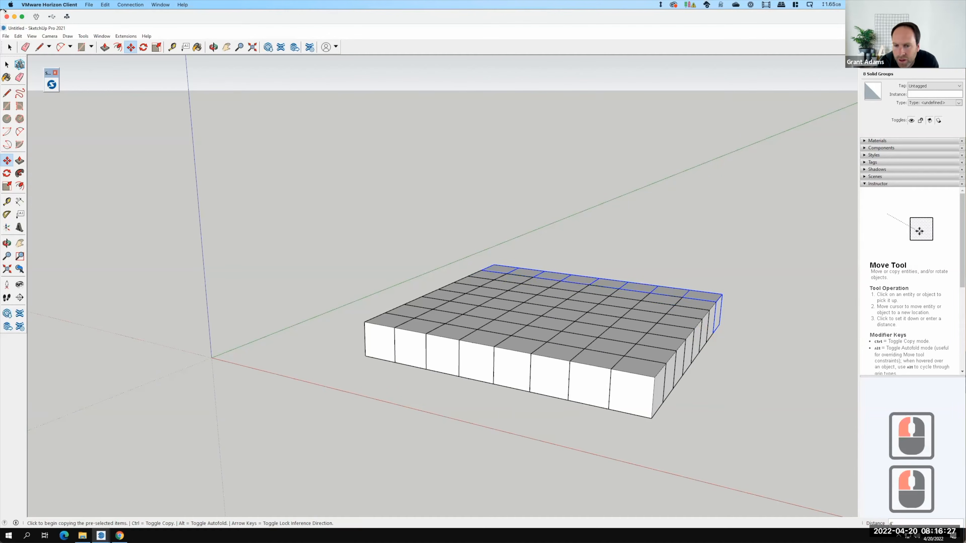
pyautogui.click(8, 64)
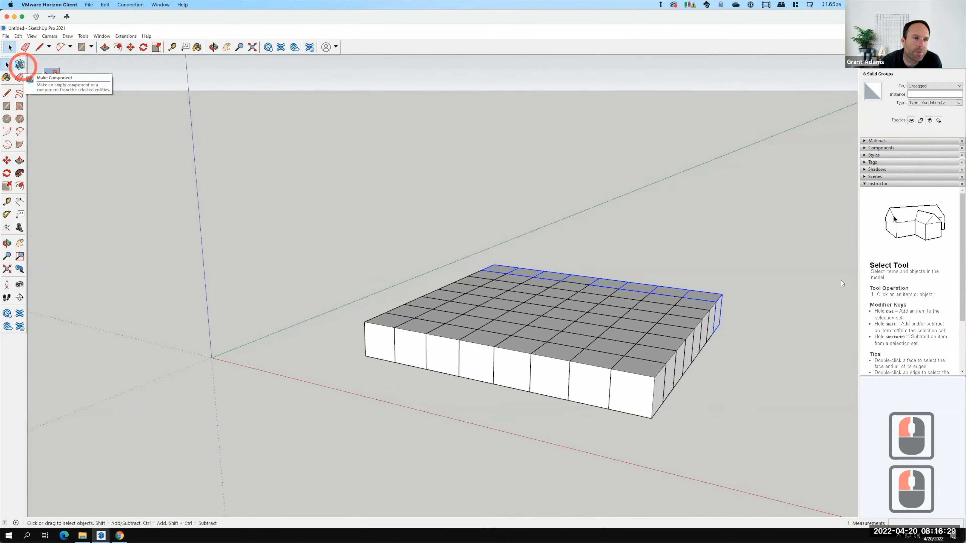
pyautogui.click(783, 266)
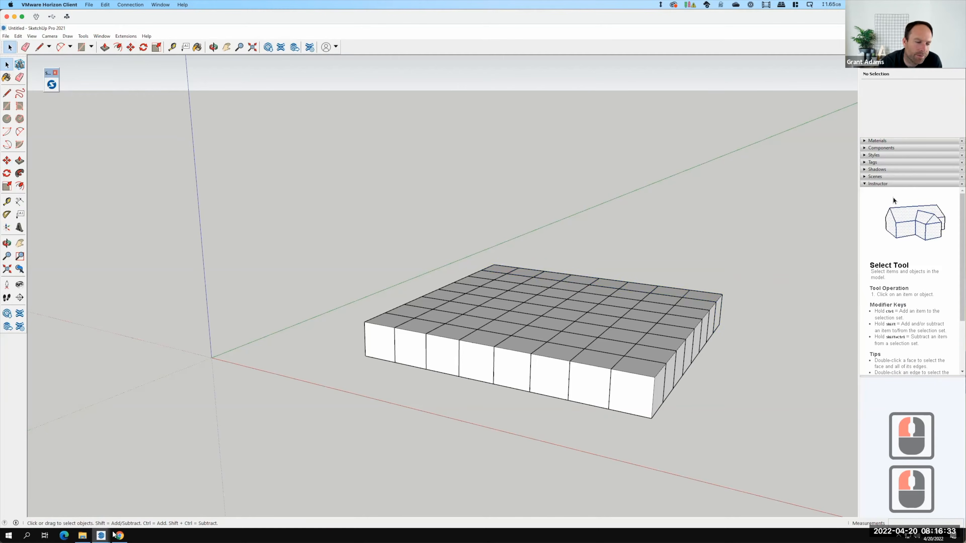
# Switch to Chrome to examine the Cube House drawing in Exercise 123, and return to the untitled SketchUp model
pyautogui.click(119, 535)
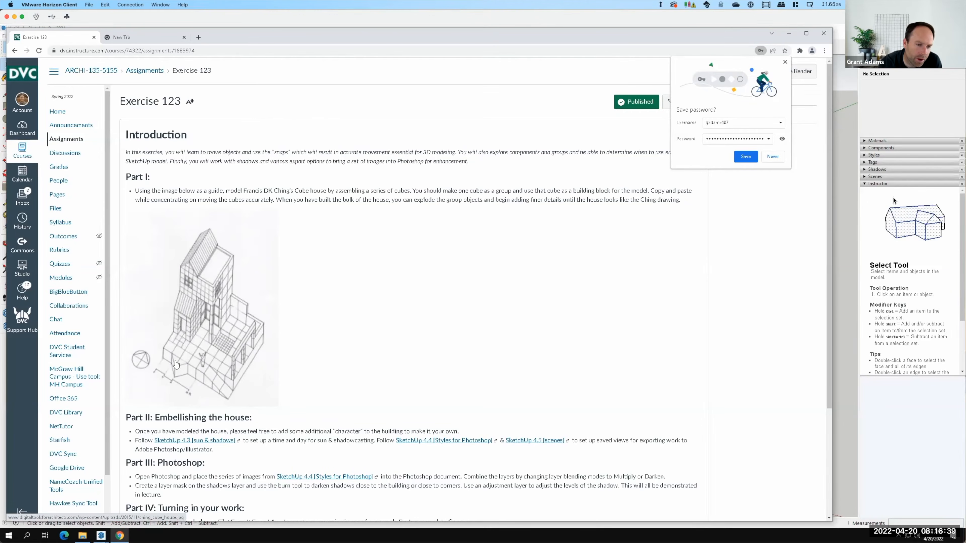
pyautogui.click(104, 535)
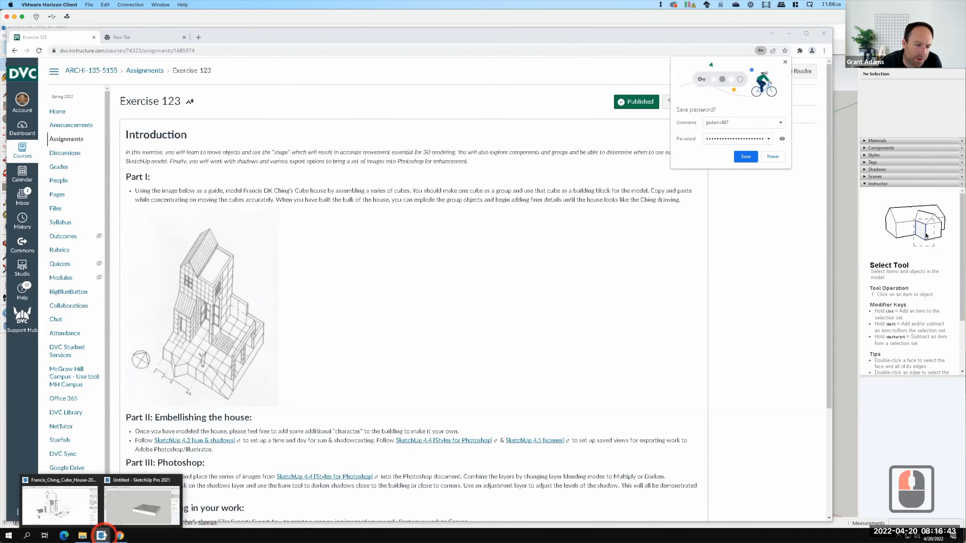
pyautogui.click(138, 514)
# Copy the second and third cubes of the front row outward by one cube depth, snapping them flush against the base's front face
pyautogui.click(341, 379)
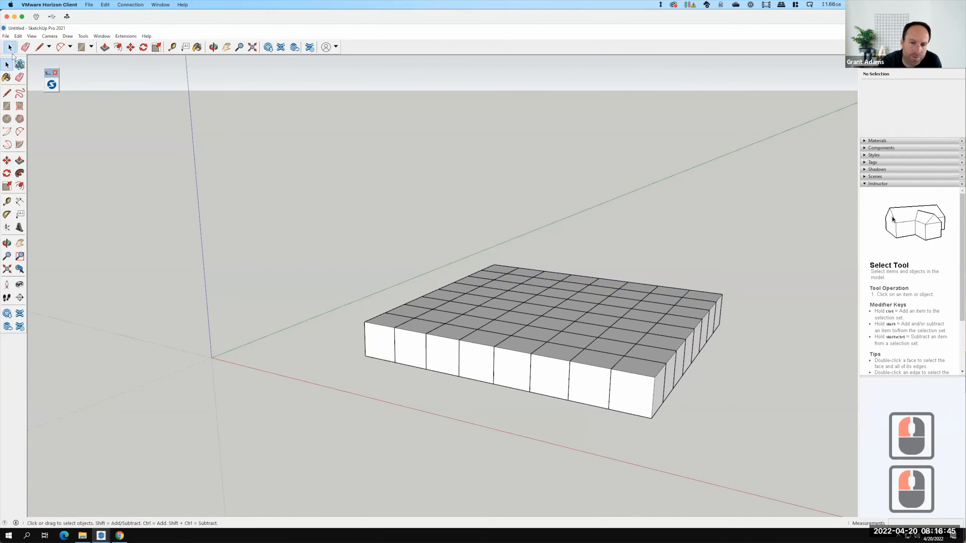
pyautogui.click(409, 347)
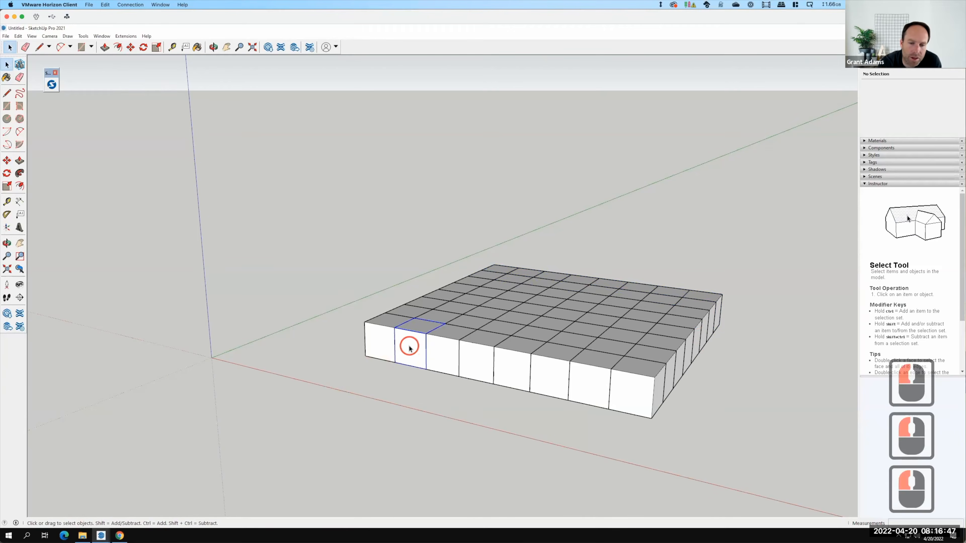
pyautogui.keyDown('shift'); pyautogui.click(441, 350); pyautogui.keyUp('shift')
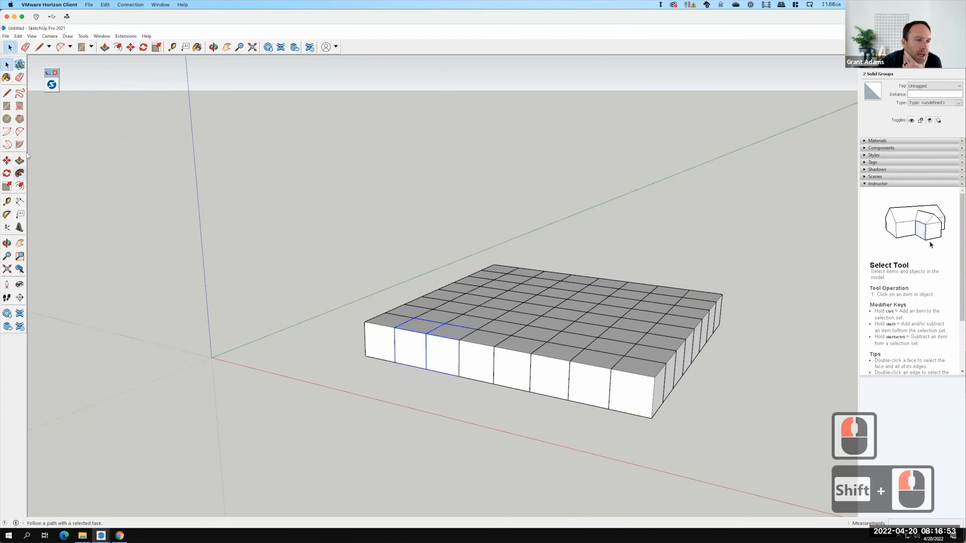
pyautogui.click(7, 160)
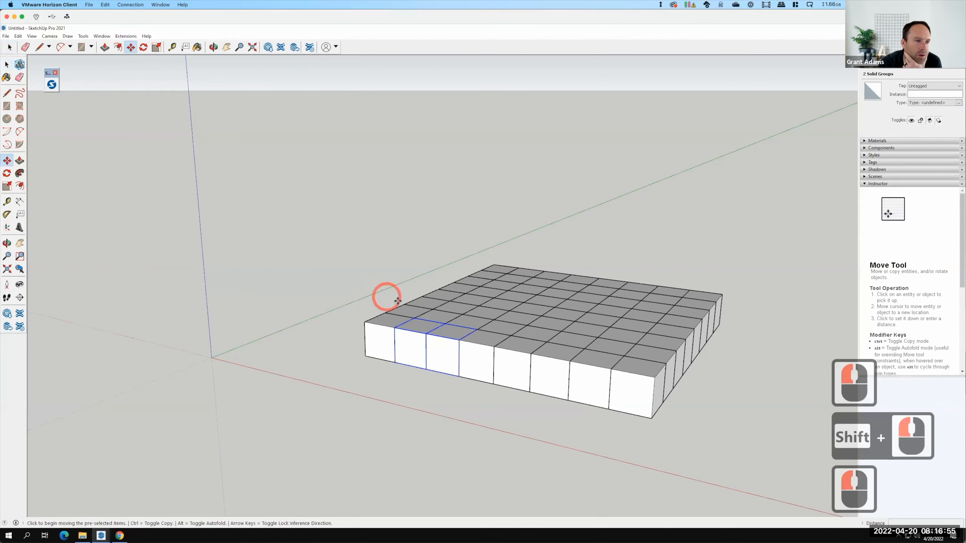
pyautogui.press('ctrl')
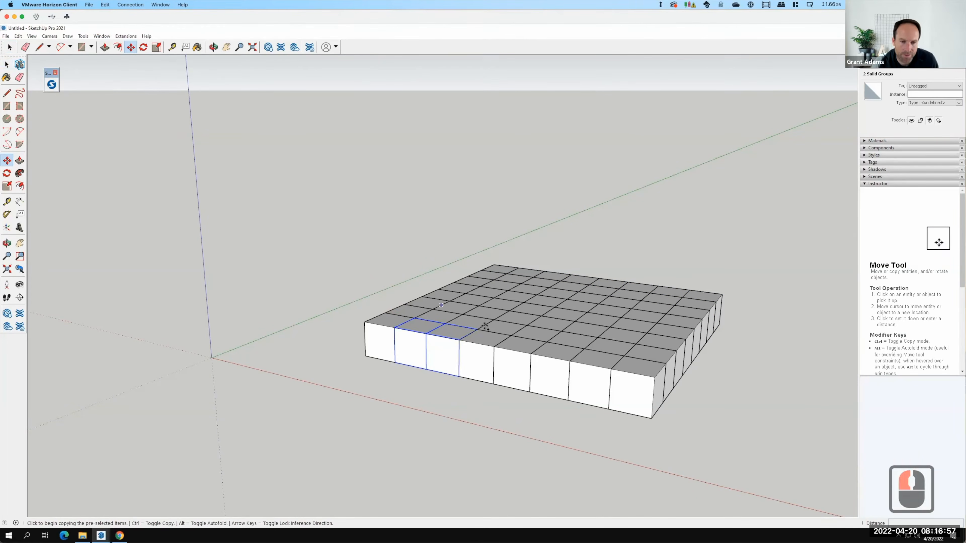
pyautogui.click(478, 328)
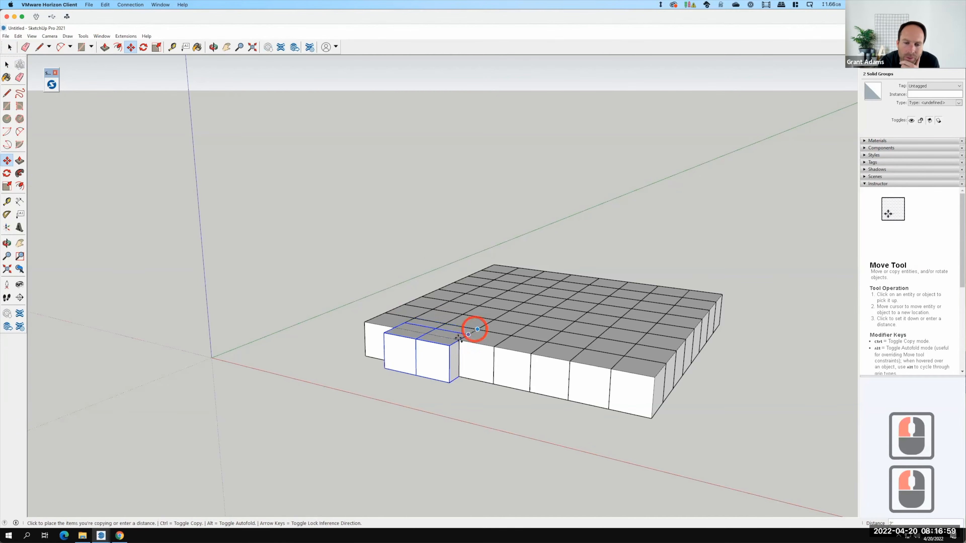
pyautogui.click(485, 378)
# Explode the two cube groups projecting from the base's front face into loose faces and edges, and clear the selection
pyautogui.click(7, 93)
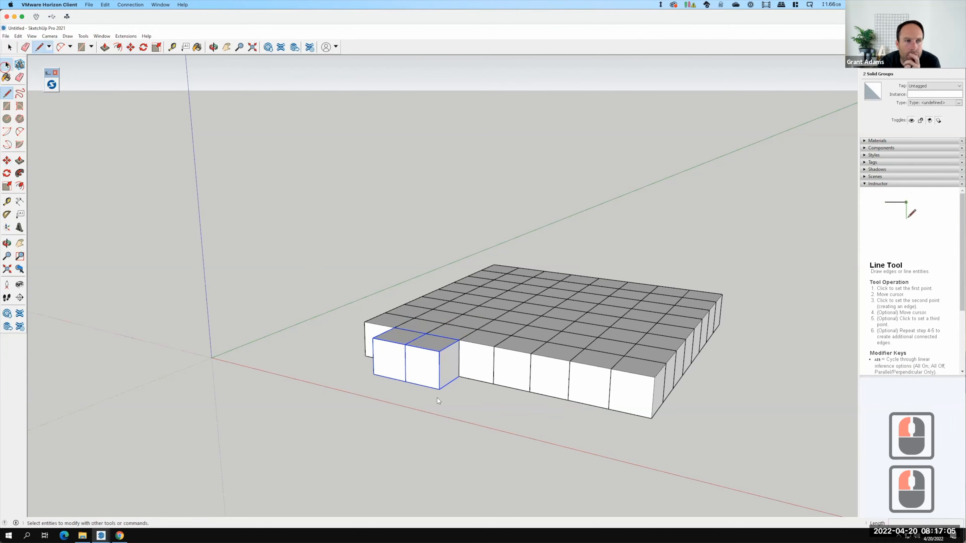
pyautogui.click(6, 65)
pyautogui.click(441, 344)
pyautogui.click(406, 346)
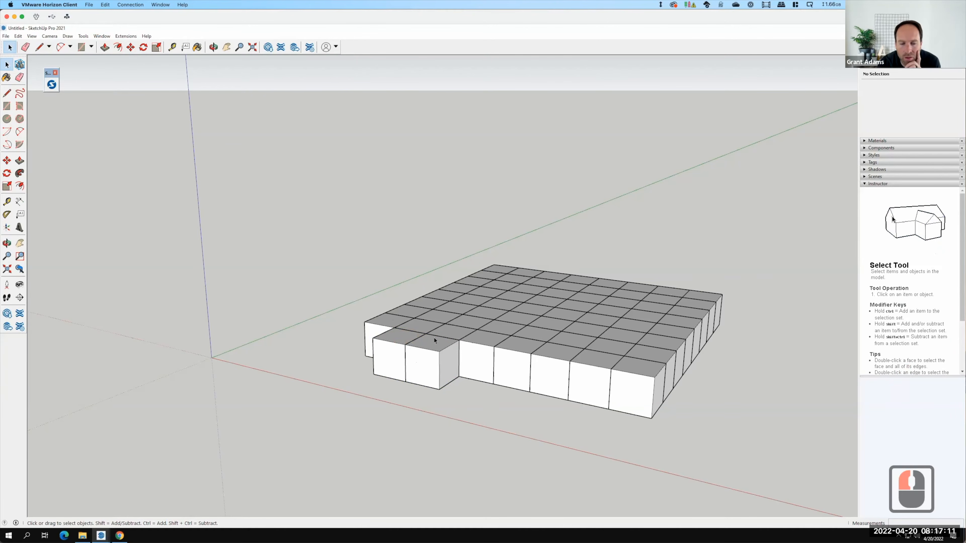
pyautogui.click(396, 356)
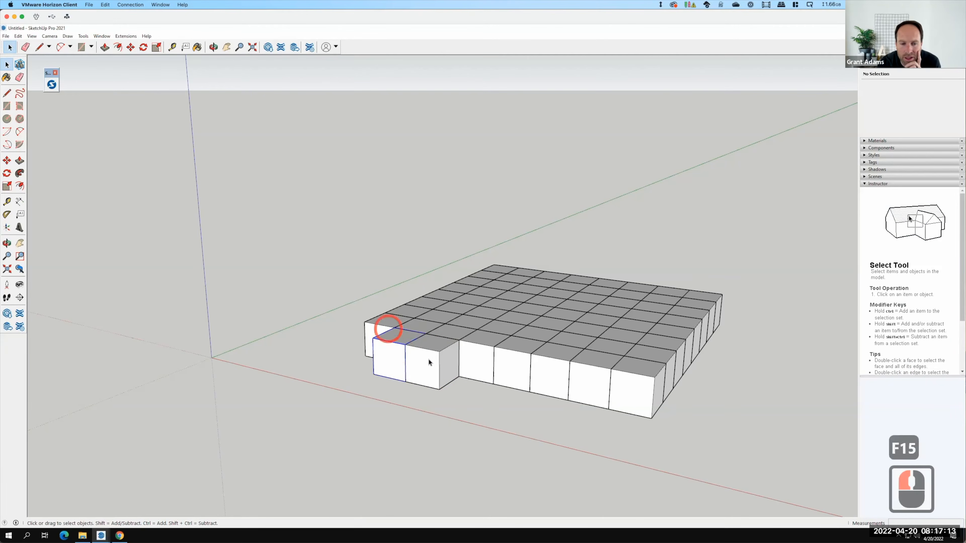
pyautogui.click(438, 361)
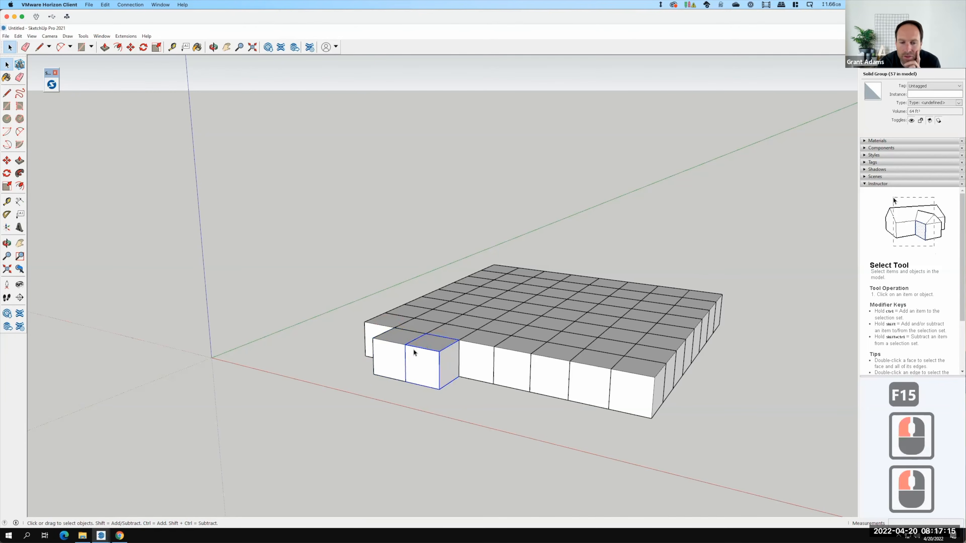
pyautogui.rightClick(424, 358)
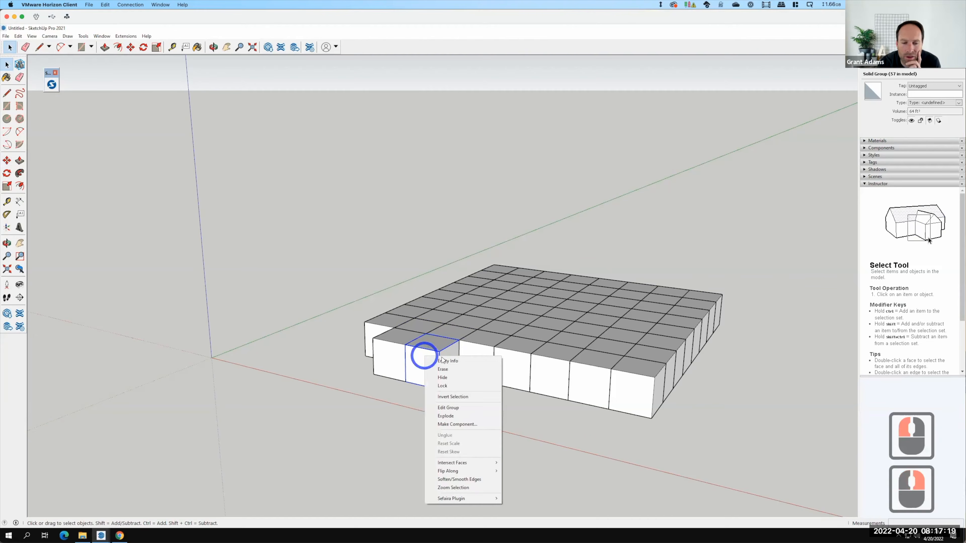
pyautogui.click(451, 416)
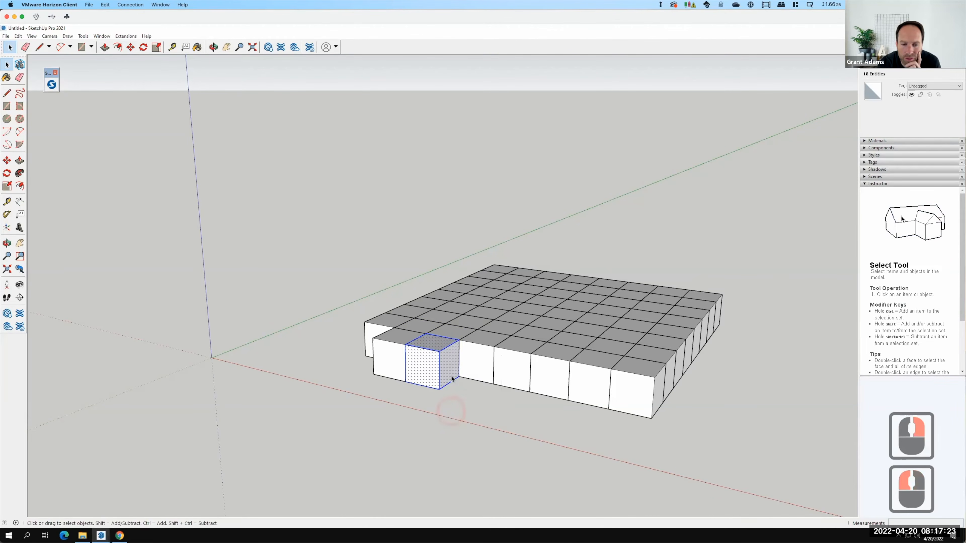
pyautogui.click(385, 353)
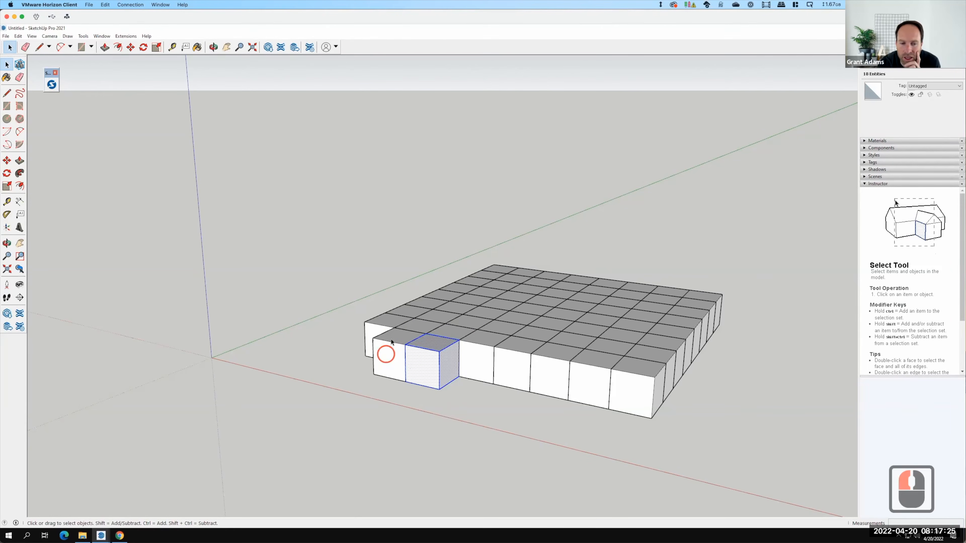
pyautogui.rightClick(391, 355)
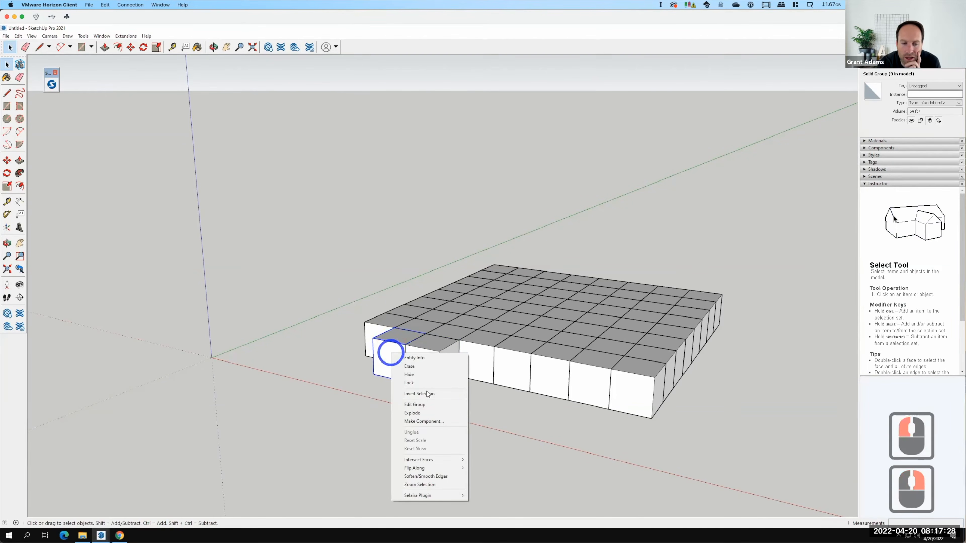
pyautogui.click(421, 412)
pyautogui.click(463, 393)
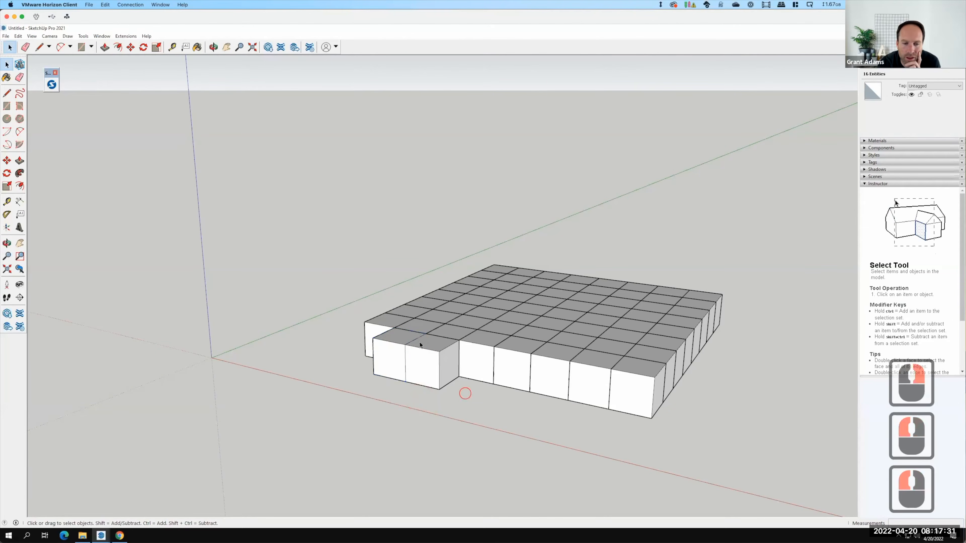
# Draw two diagonal lines across the projecting cubes' top faces, from their shared front corner to each cube's outer back corner
pyautogui.scroll(5, 417, 339)
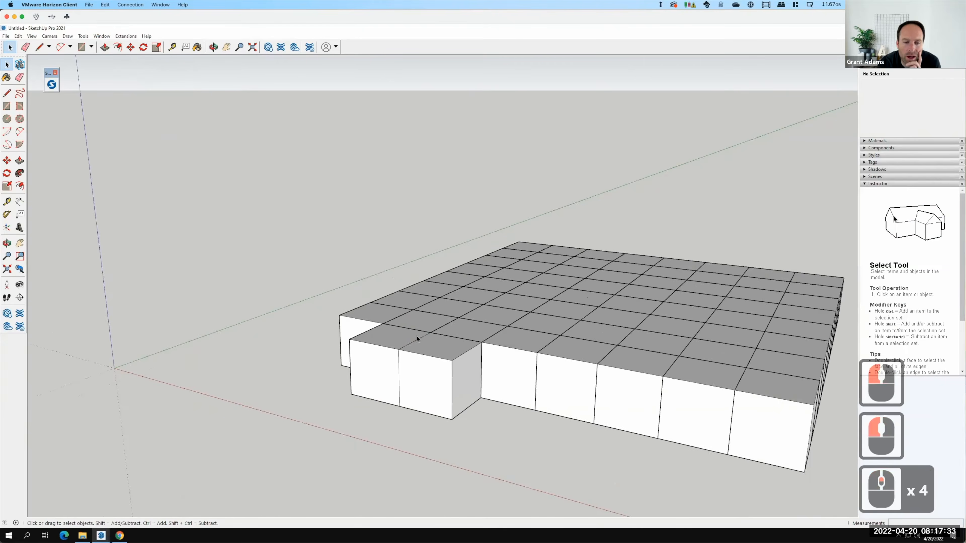
pyautogui.scroll(3, 417, 337)
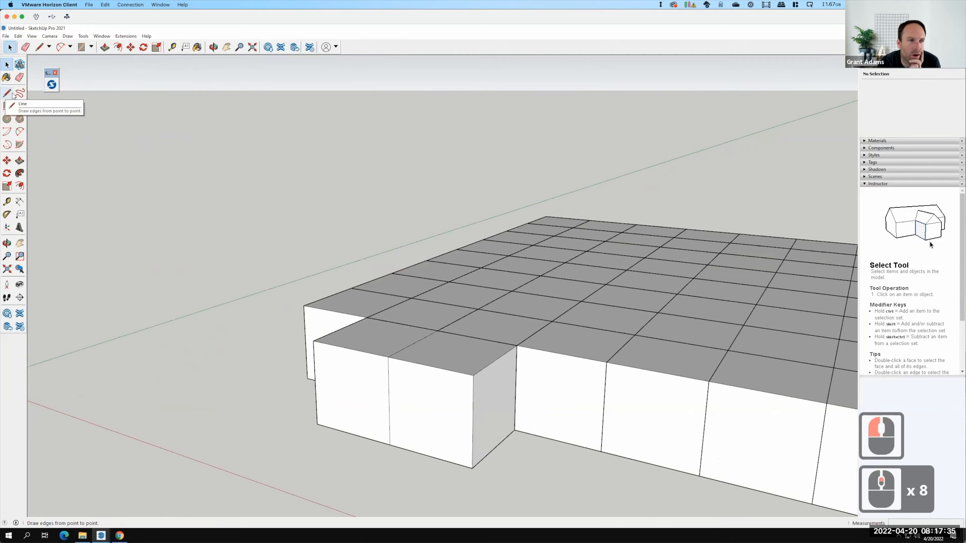
pyautogui.click(7, 94)
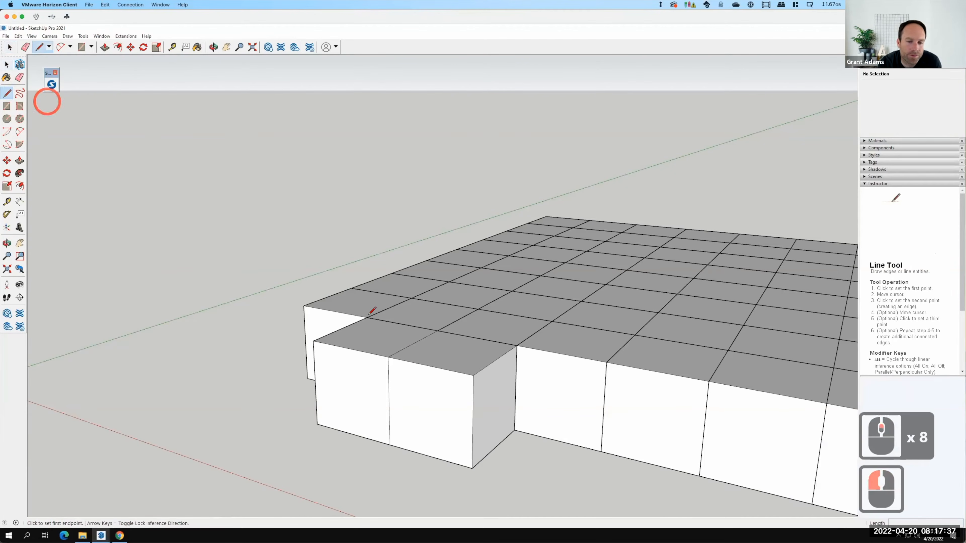
pyautogui.click(367, 317)
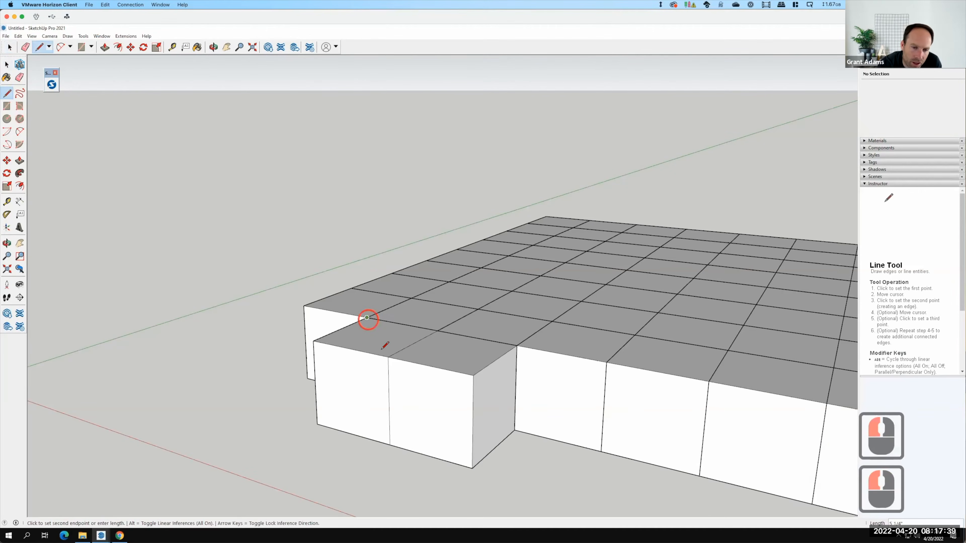
pyautogui.click(391, 357)
pyautogui.click(391, 357)
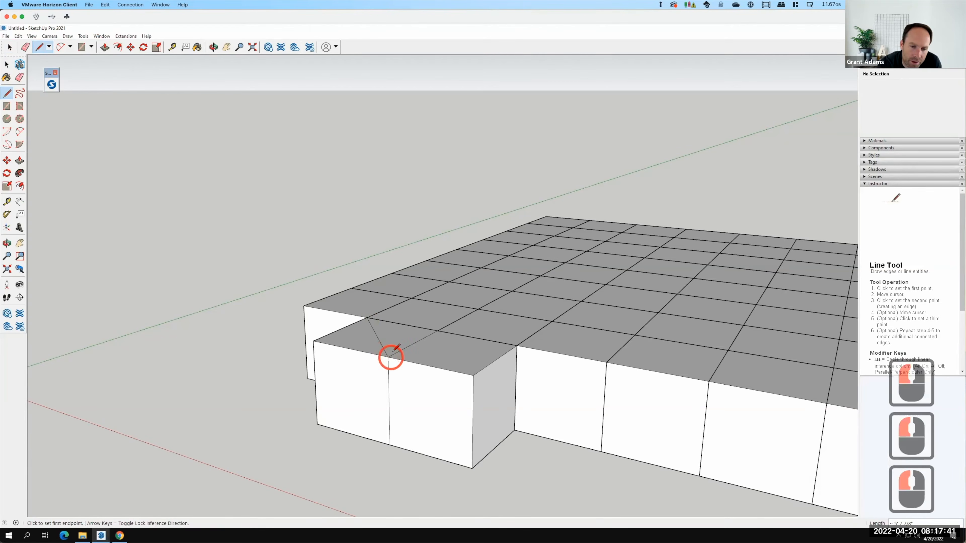
pyautogui.moveTo(388, 357); pyautogui.dragTo(516, 345)
pyautogui.click(516, 346)
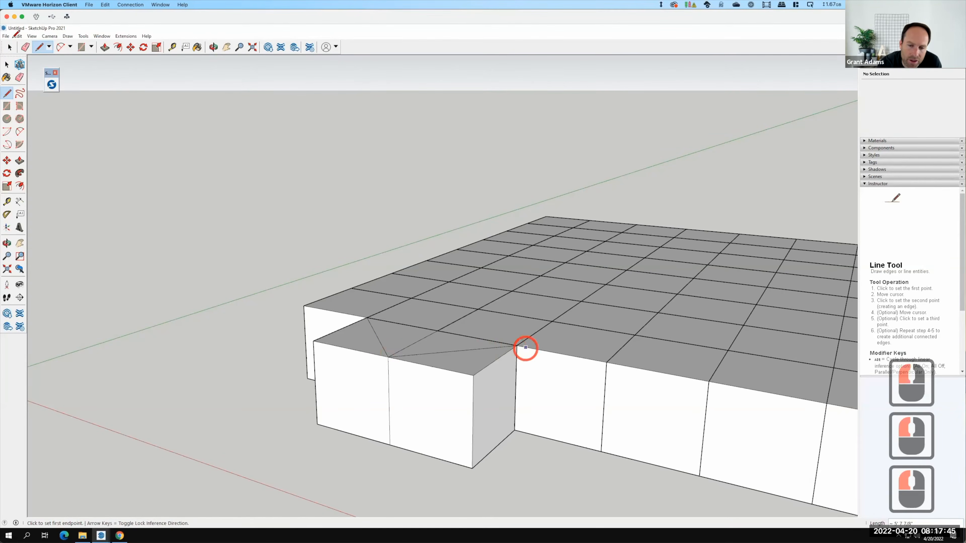
# Erase the two outer triangular top faces cut off by the diagonals on the projecting cubes
pyautogui.click(8, 65)
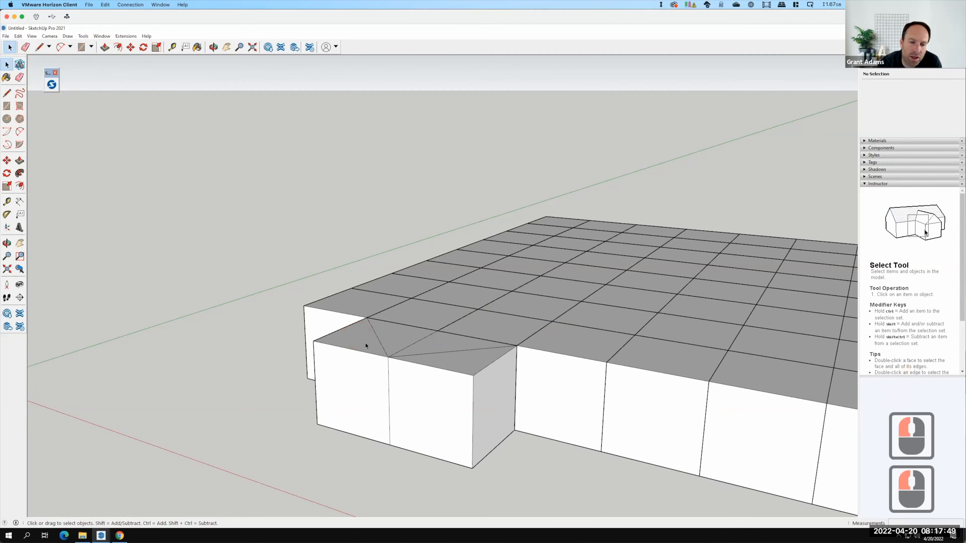
pyautogui.click(361, 335)
pyautogui.click(397, 356)
pyautogui.click(362, 334)
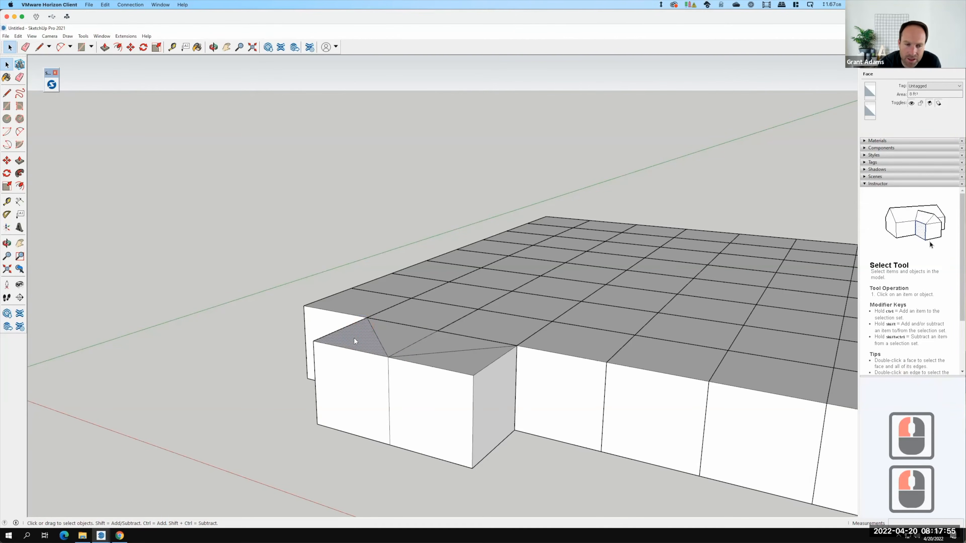
pyautogui.rightClick(354, 337)
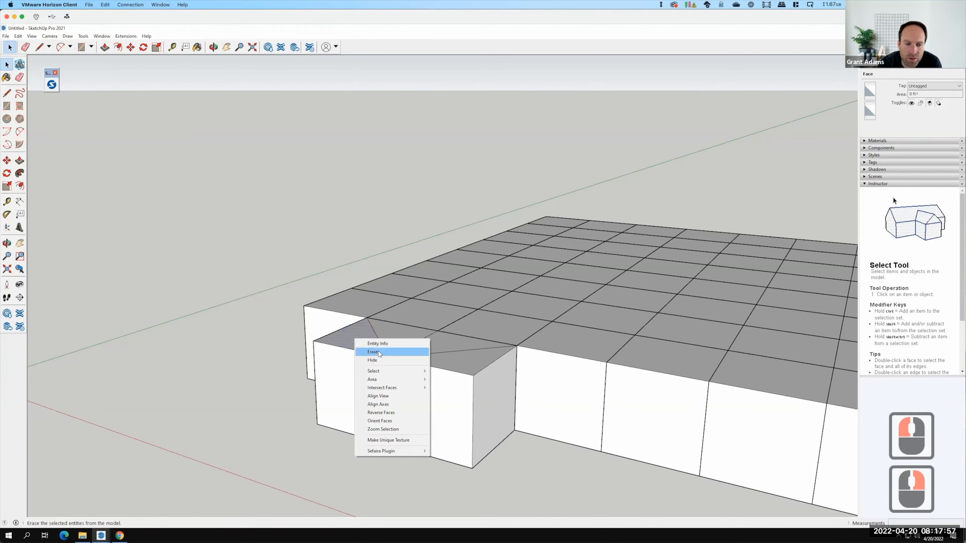
pyautogui.click(378, 351)
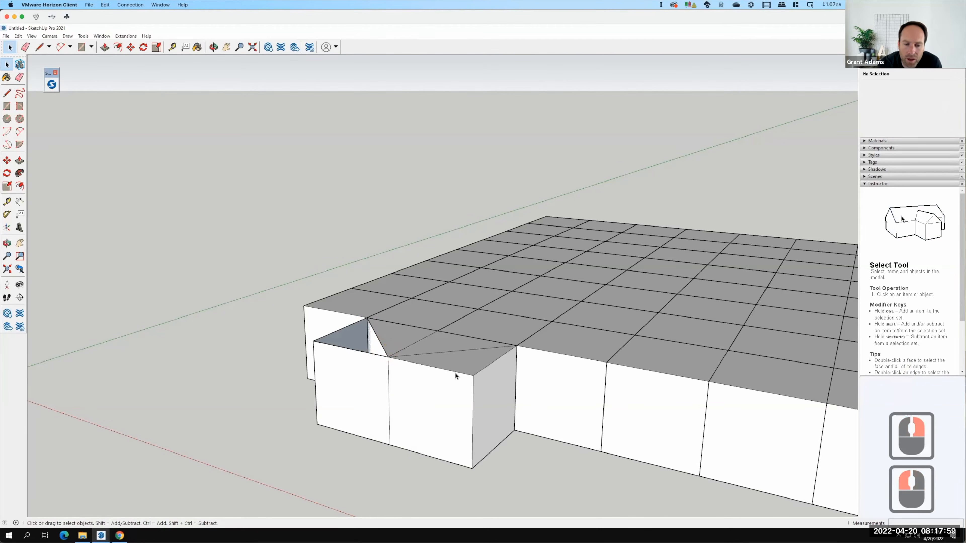
pyautogui.click(460, 364)
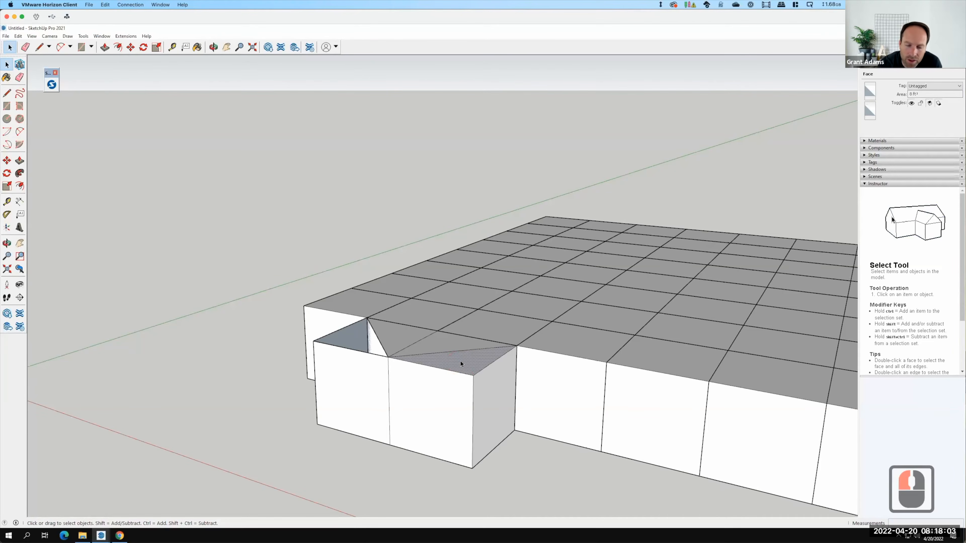
pyautogui.rightClick(460, 362)
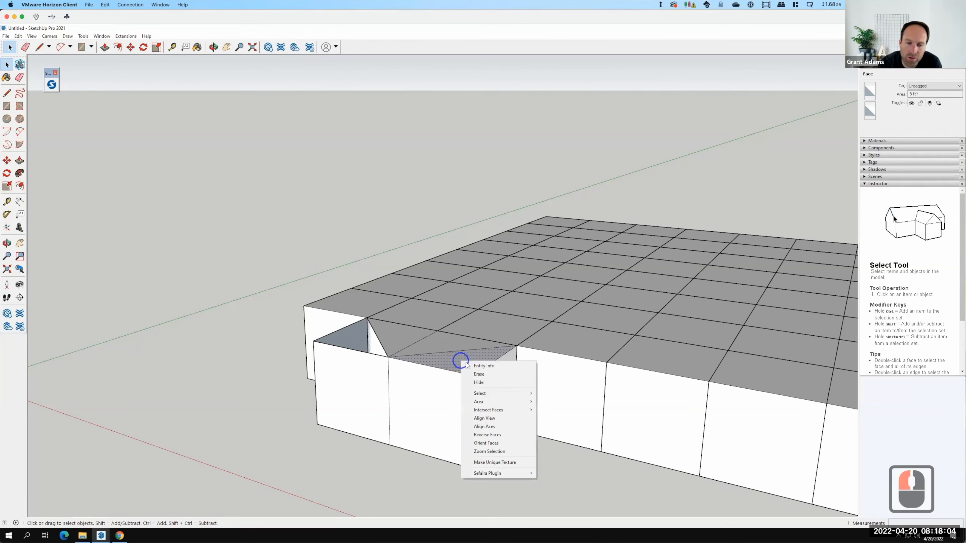
pyautogui.click(479, 374)
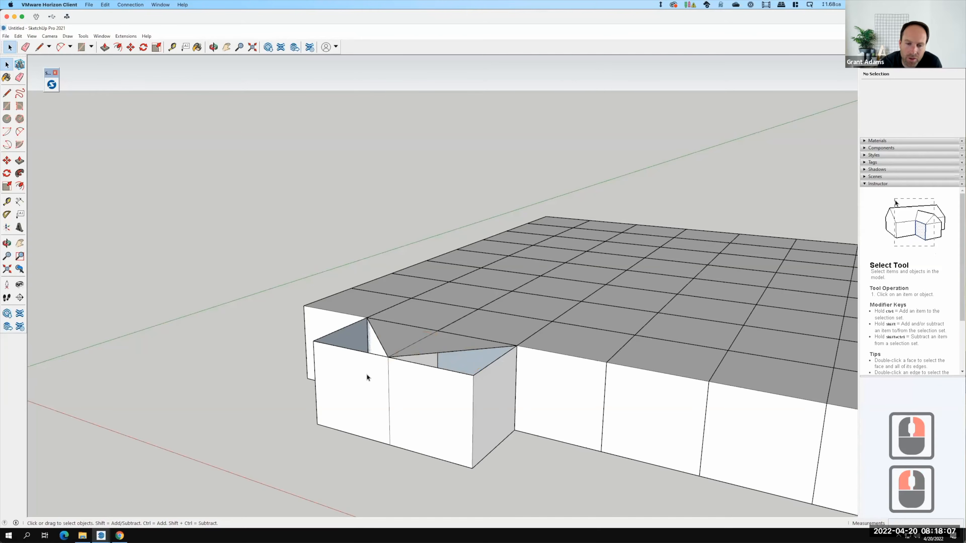
# Erase the front face and the outer side face of the left projecting cube
pyautogui.click(350, 371)
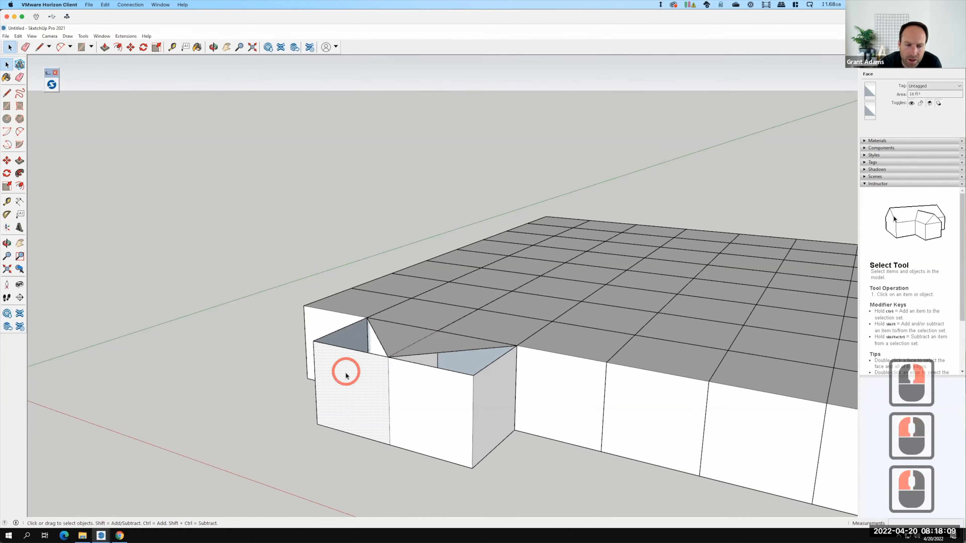
pyautogui.rightClick(347, 374)
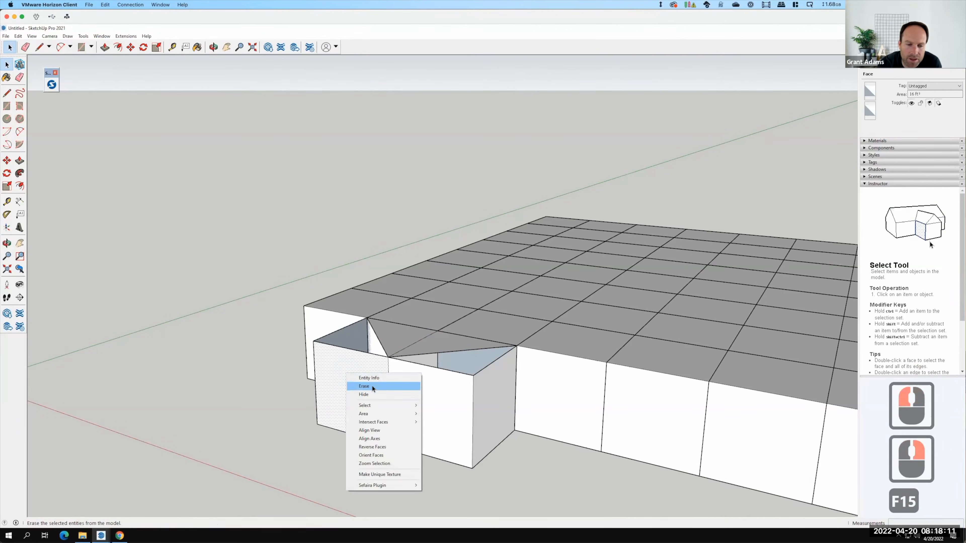
pyautogui.click(372, 386)
pyautogui.click(340, 363)
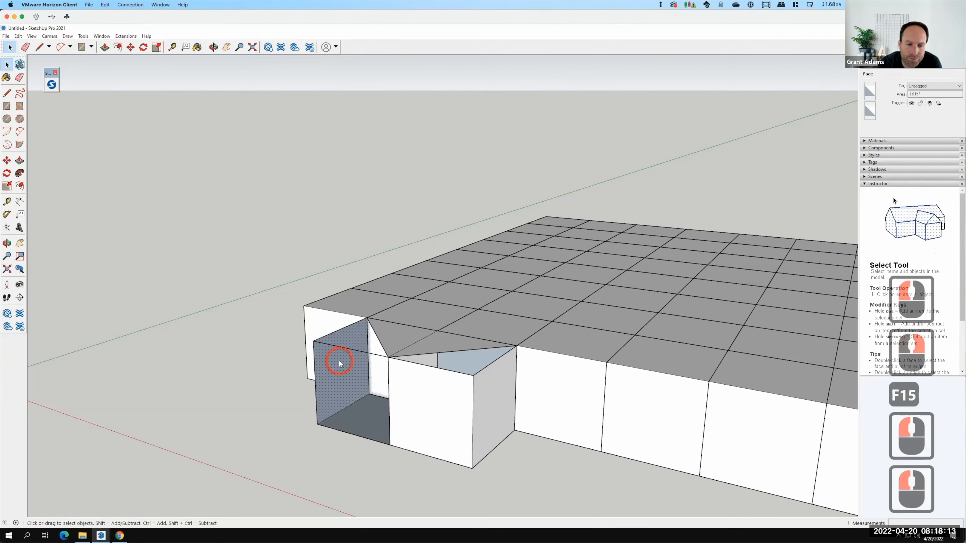
pyautogui.rightClick(340, 364)
pyautogui.click(362, 382)
# Erase the front face and the outer side face of the right projecting cube
pyautogui.click(429, 393)
pyautogui.rightClick(431, 395)
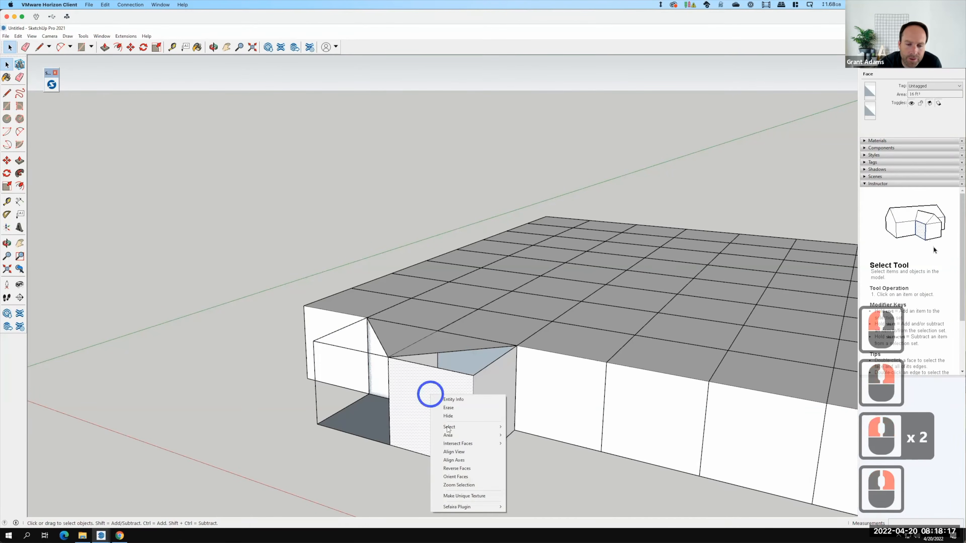
pyautogui.moveTo(449, 427)
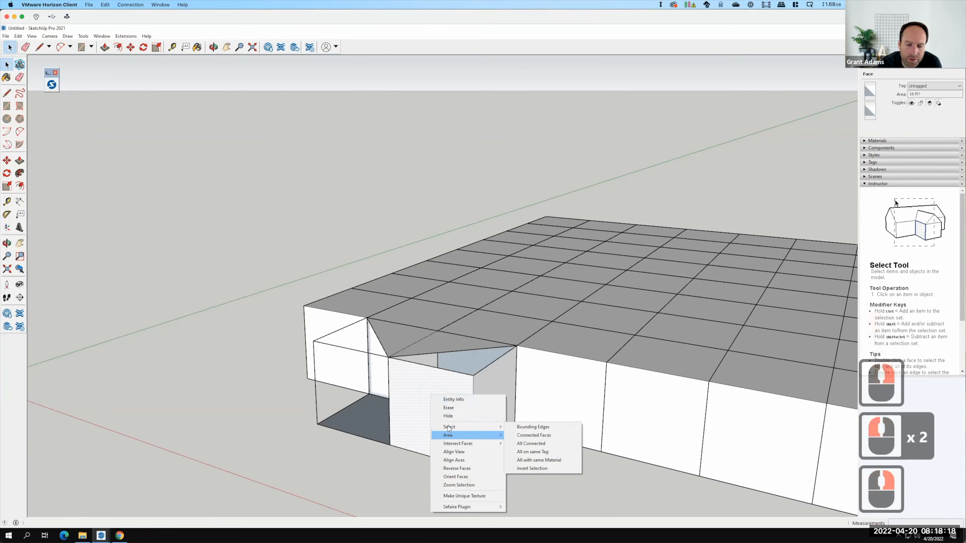
pyautogui.click(451, 407)
pyautogui.click(491, 388)
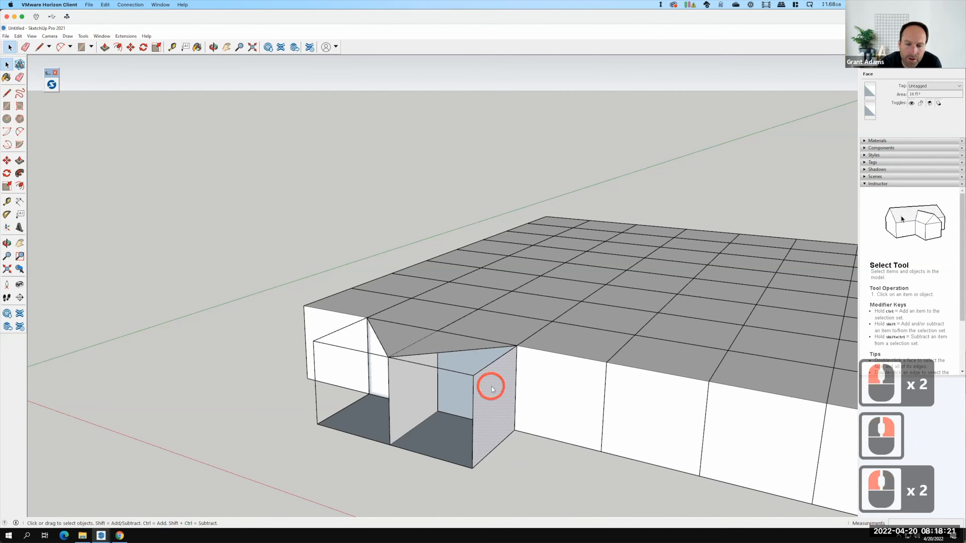
pyautogui.rightClick(497, 388)
pyautogui.click(510, 400)
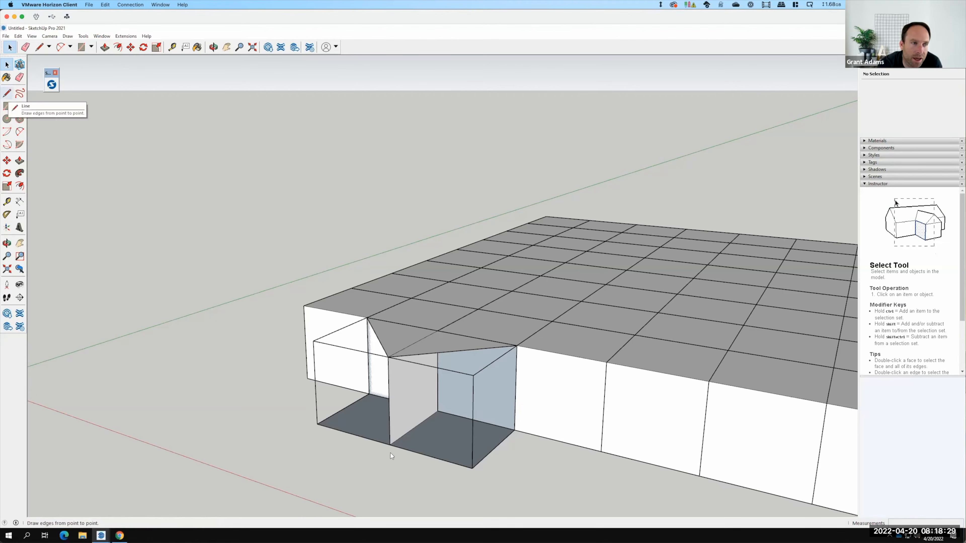
# Draw matching diagonals across the projecting cubes' bottom faces, from the shared front corner to both outer back corners, closing the angled walls
pyautogui.press('l')
pyautogui.click(390, 444)
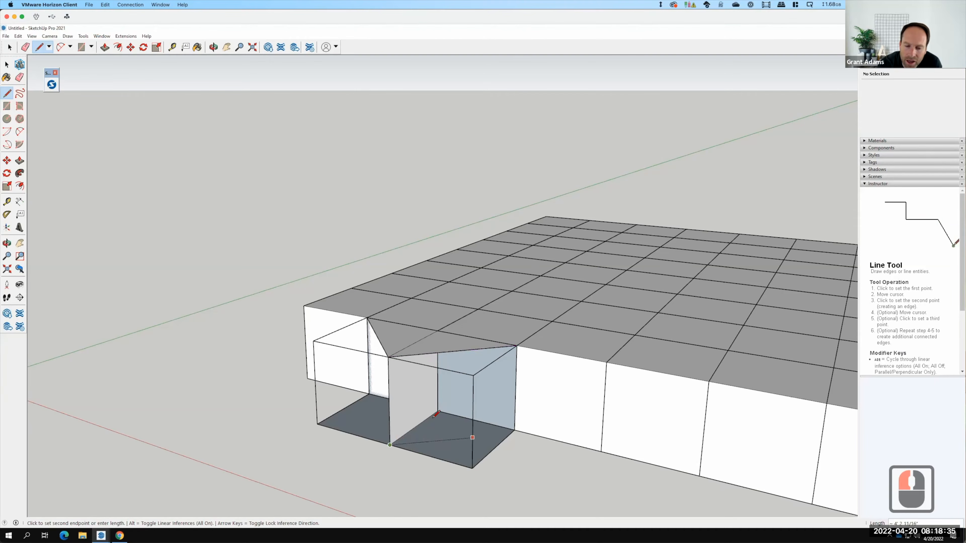
pyautogui.click(514, 430)
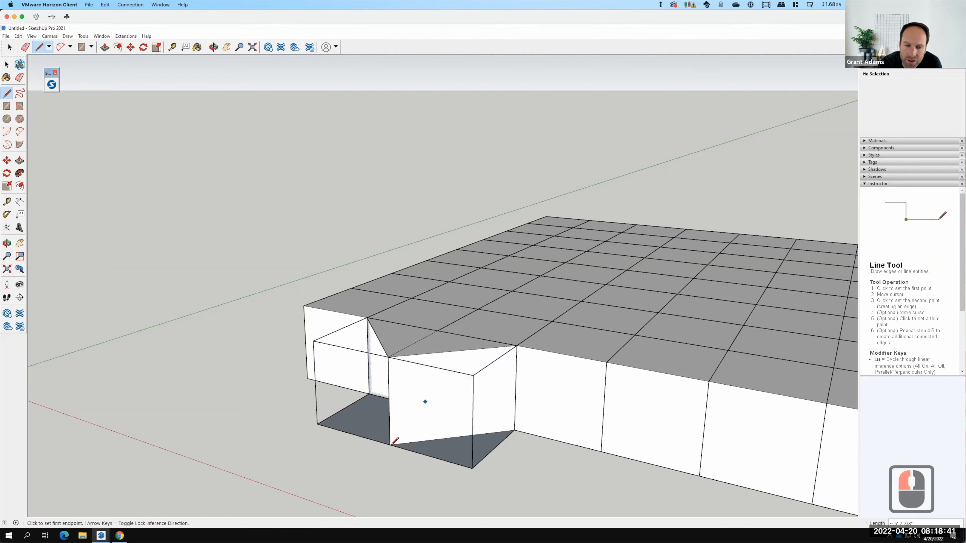
pyautogui.click(389, 423)
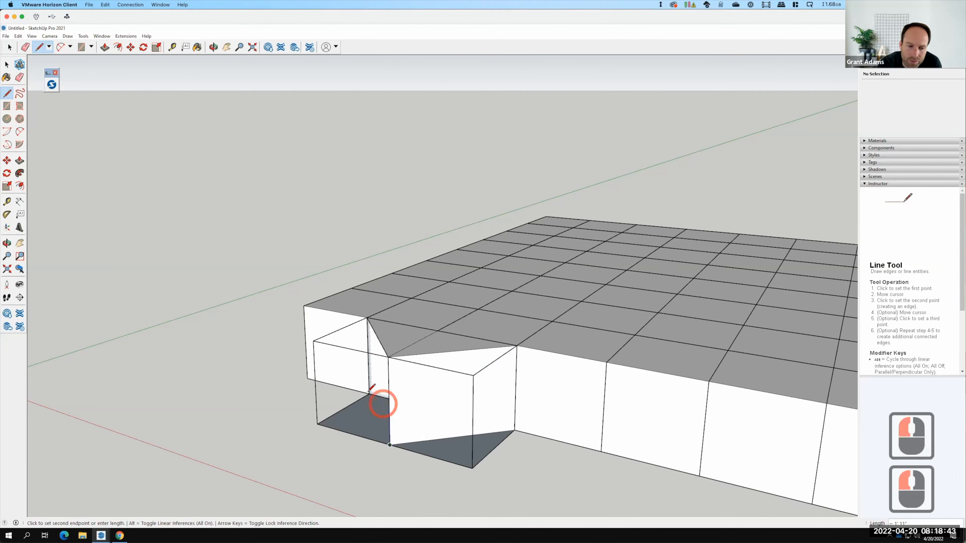
pyautogui.click(369, 391)
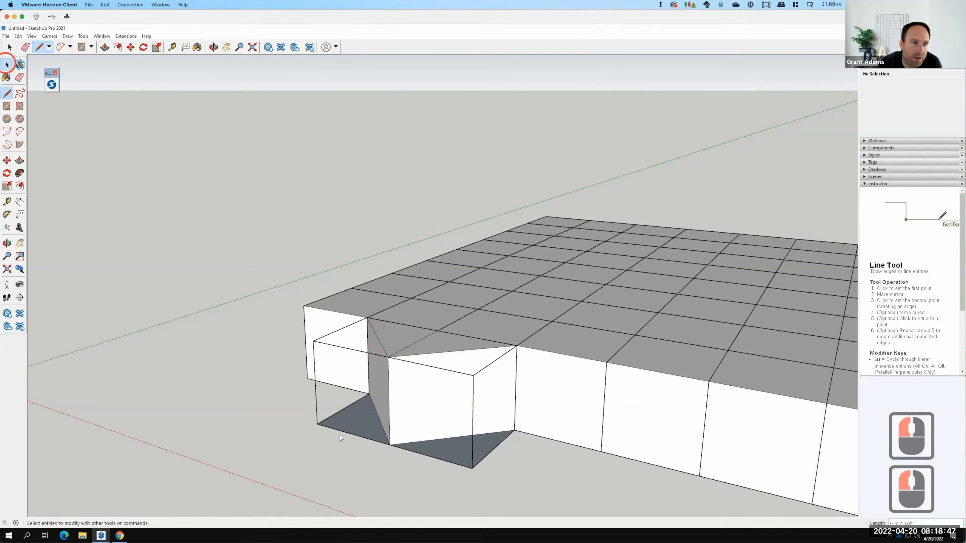
# Erase the two triangular bottom faces lying outside the diagonals of the projecting front cubes
pyautogui.click(361, 417)
pyautogui.rightClick(370, 416)
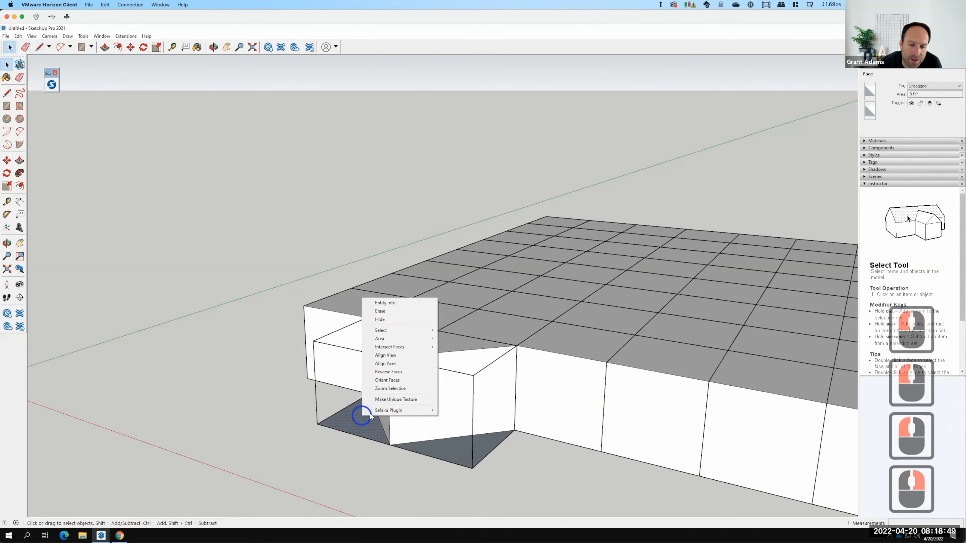
pyautogui.click(380, 311)
pyautogui.click(431, 400)
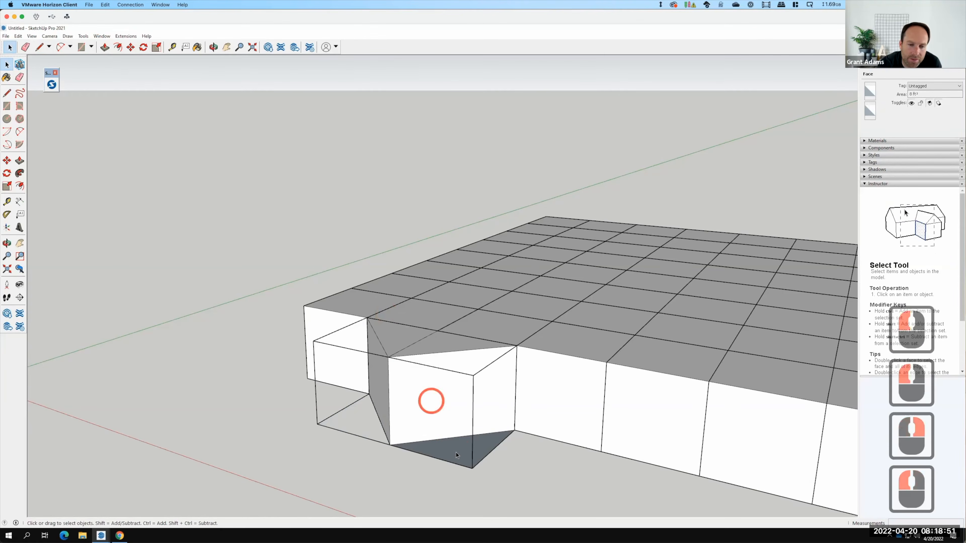
pyautogui.doubleClick(452, 450)
pyautogui.rightClick(458, 450)
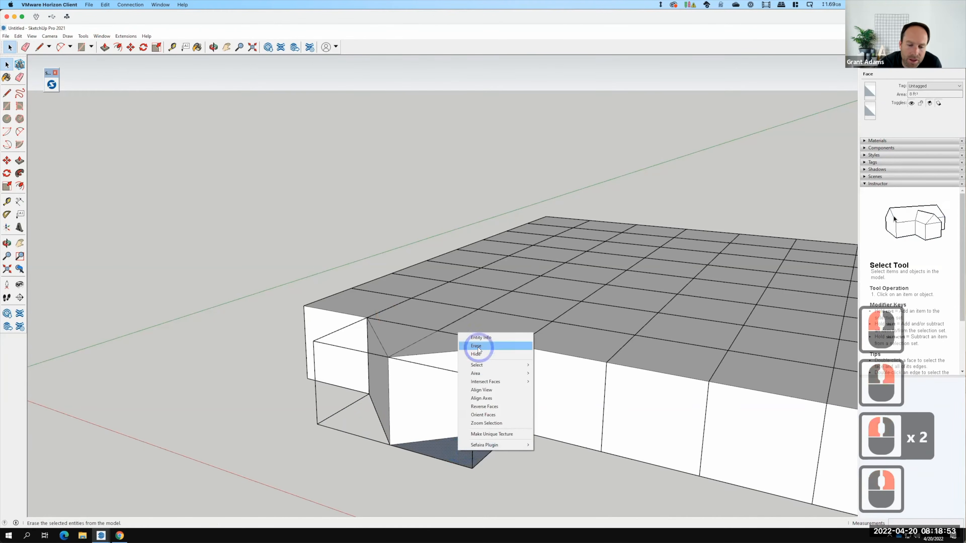
pyautogui.click(478, 347)
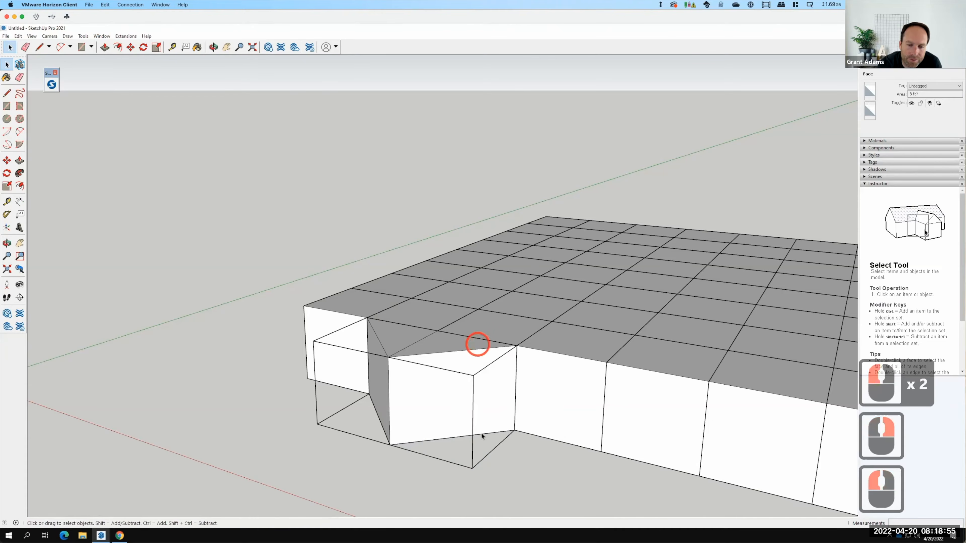
# Erase the three leftover edges meeting at the left projecting cube's outer bottom corner
pyautogui.moveTo(326, 458); pyautogui.dragTo(297, 398)
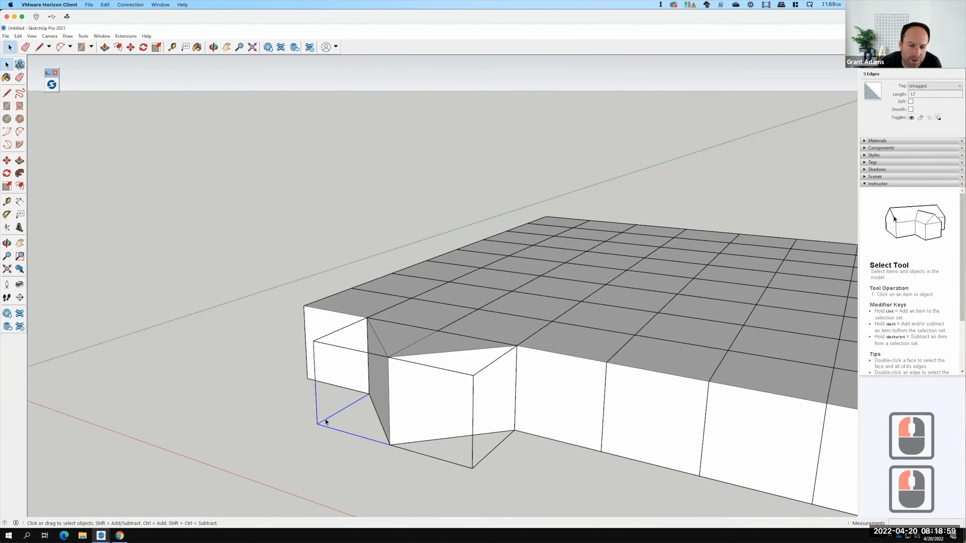
pyautogui.rightClick(326, 421)
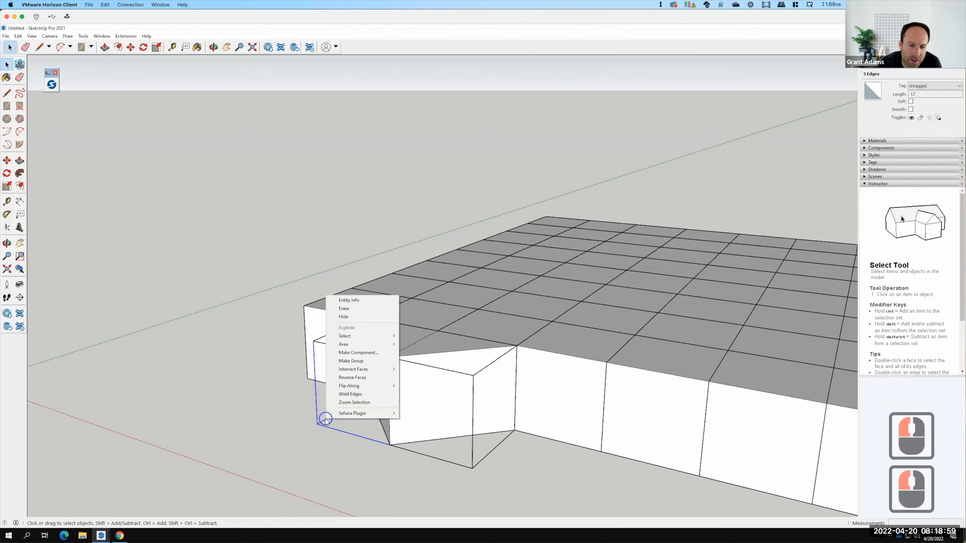
pyautogui.click(345, 309)
# Erase the right projecting cube's five leftover outer edges and the left cube's two remaining top edges, leaving only the triangular bay
pyautogui.moveTo(434, 312); pyautogui.dragTo(430, 370, button='middle')
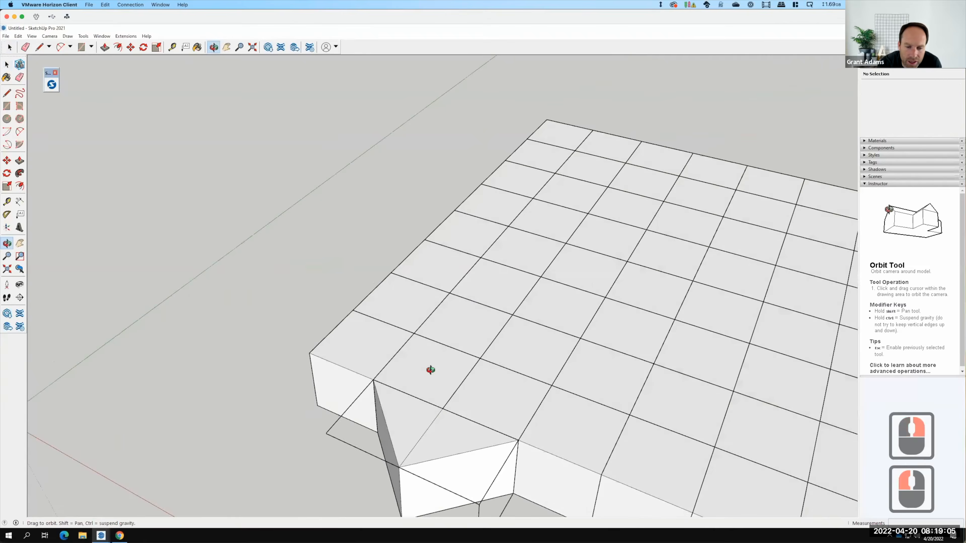
pyautogui.scroll(-12, 433, 364)
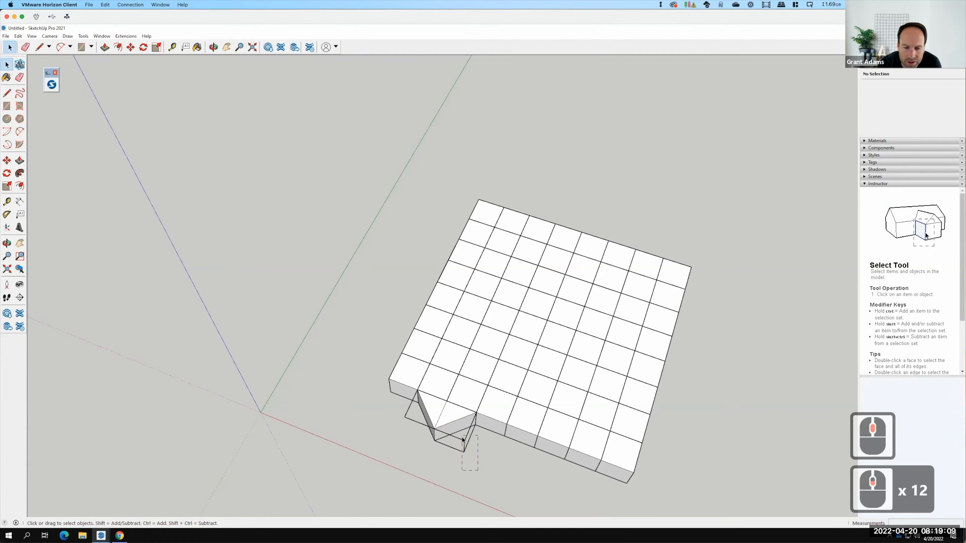
pyautogui.moveTo(462, 439); pyautogui.dragTo(461, 438)
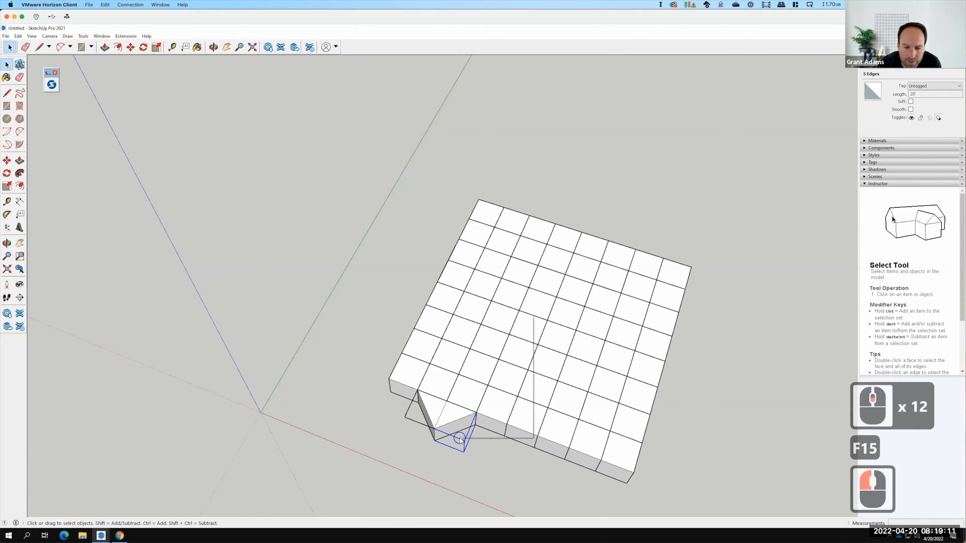
pyautogui.rightClick(459, 437)
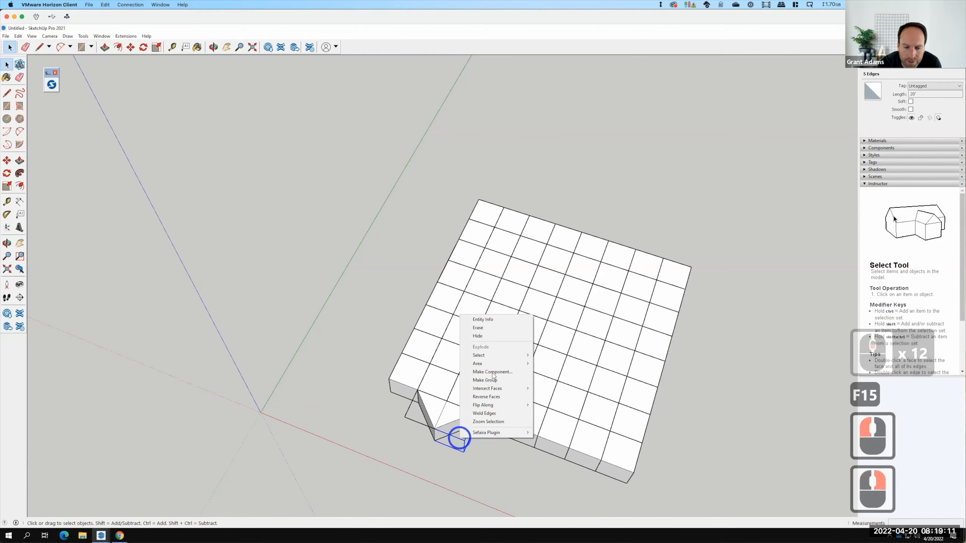
pyautogui.click(477, 328)
pyautogui.moveTo(411, 441); pyautogui.dragTo(395, 415)
pyautogui.rightClick(409, 418)
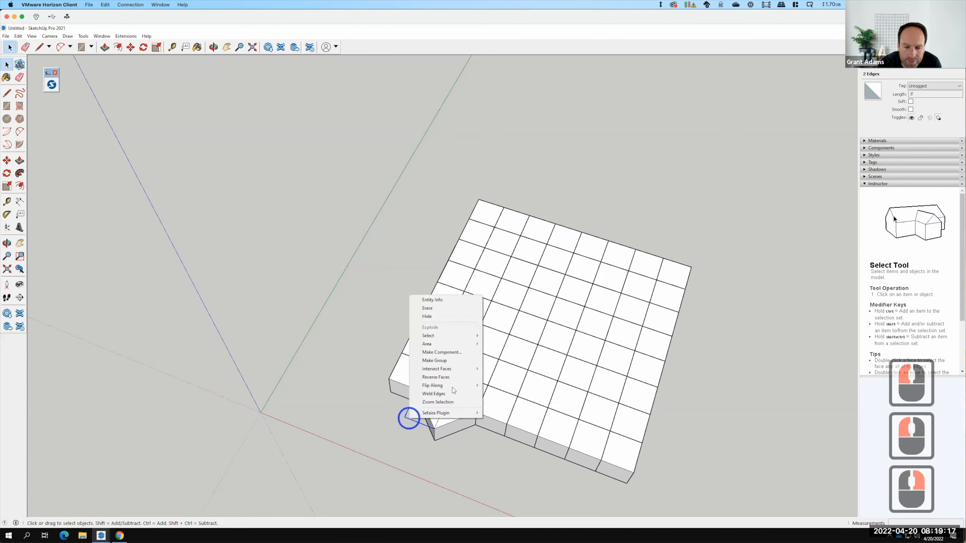
pyautogui.click(429, 307)
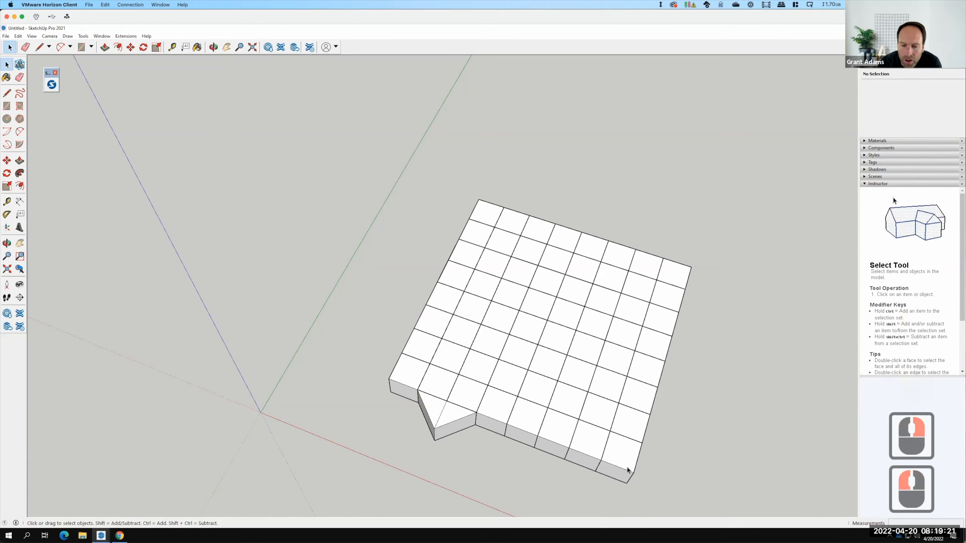
# Draw a diagonal across the front faces of the three right-end cubes, from the upper left corner to the lower right corner
pyautogui.scroll(-3, 566, 358)
pyautogui.moveTo(613, 410)
pyautogui.mouseDown(button='middle')
pyautogui.moveTo(577, 313)
pyautogui.moveTo(583, 216)
pyautogui.moveTo(578, 302)
pyautogui.mouseUp(button='middle')
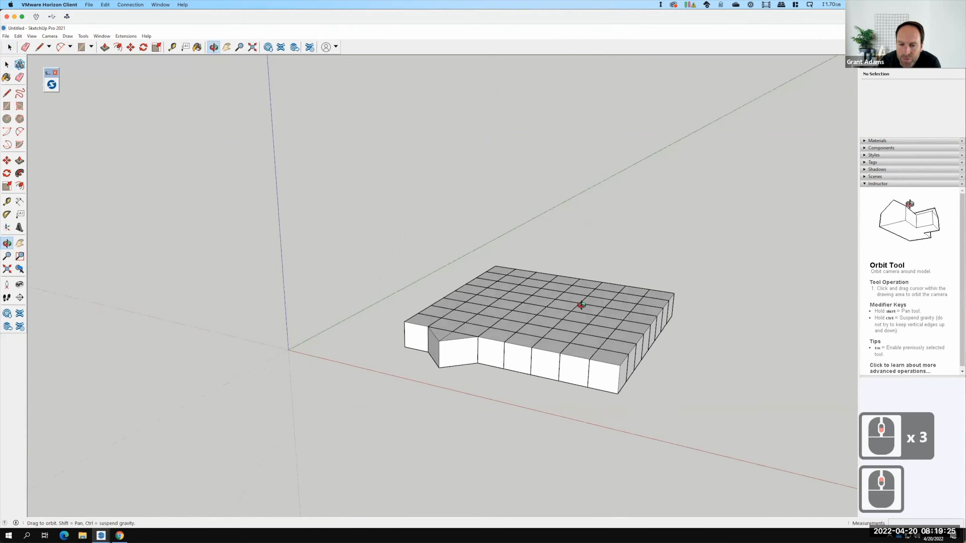
pyautogui.scroll(5, 606, 375)
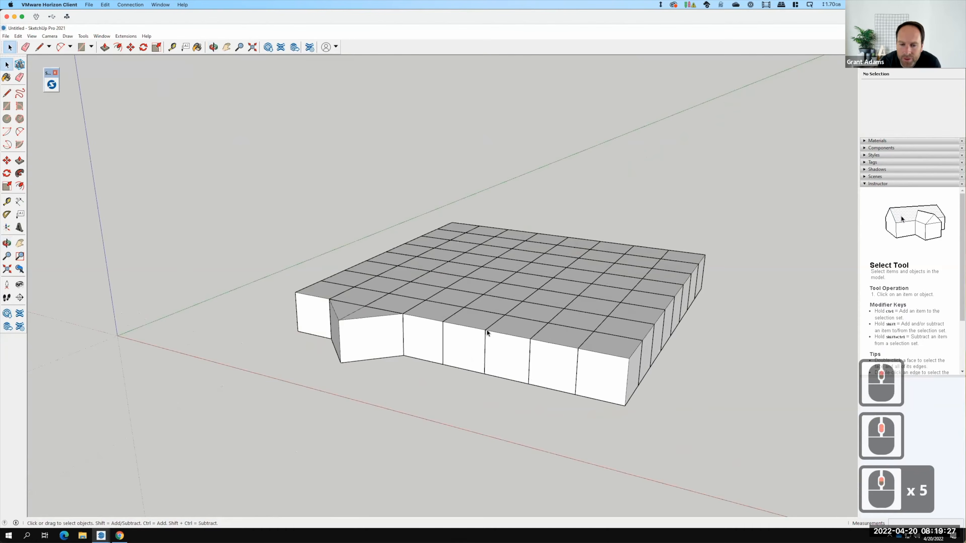
pyautogui.click(8, 93)
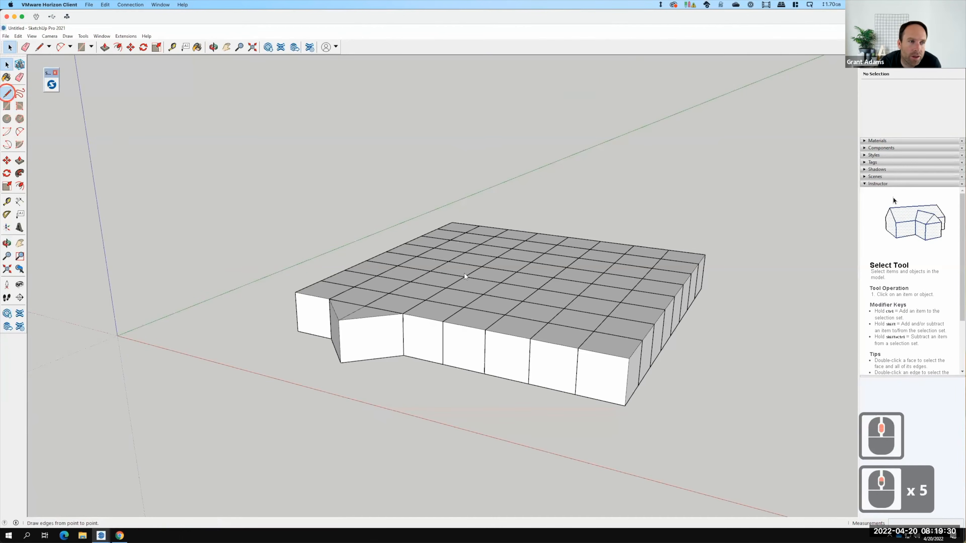
pyautogui.click(485, 330)
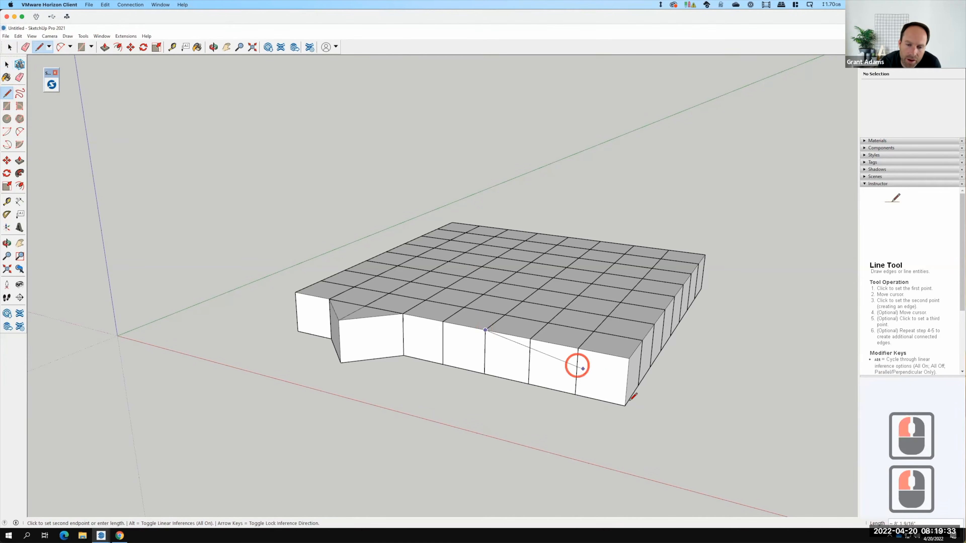
pyautogui.click(625, 405)
pyautogui.press('Return')
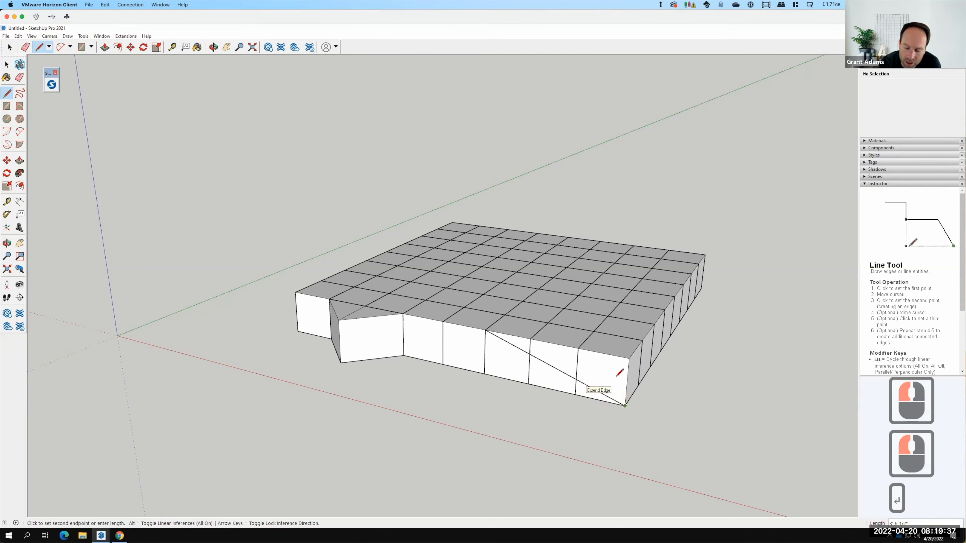
# Explode the three right-end front cube groups crossed by the diagonal
pyautogui.click(7, 64)
pyautogui.click(498, 364)
pyautogui.click(555, 355)
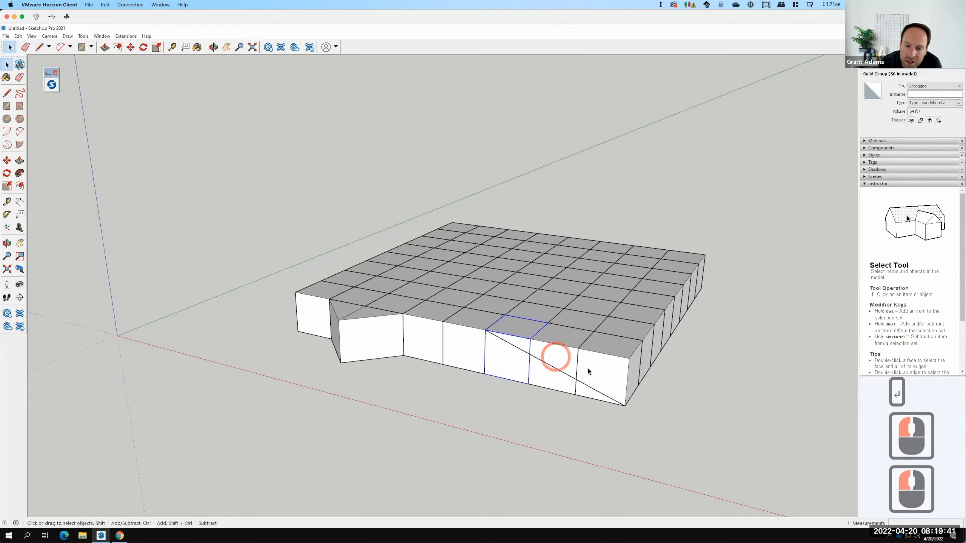
pyautogui.click(592, 372)
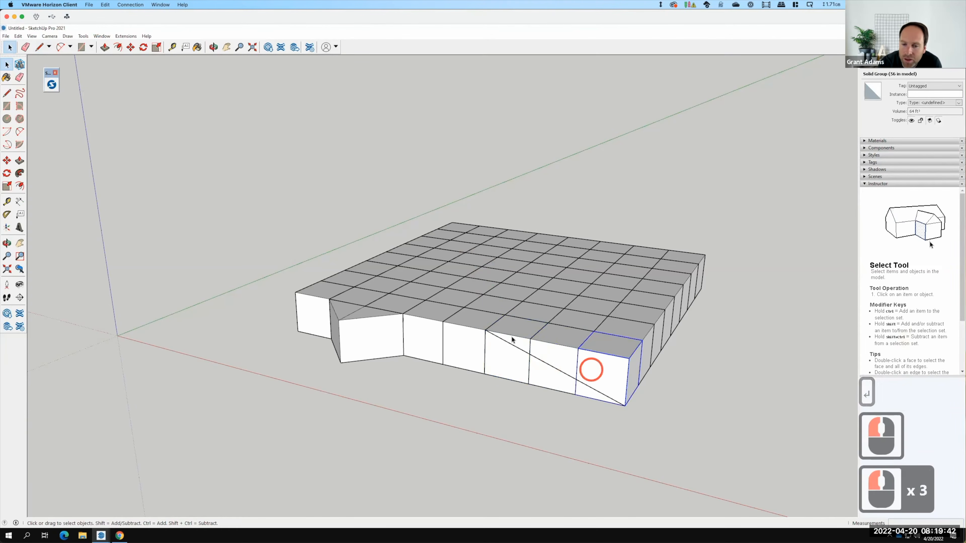
pyautogui.click(512, 365)
pyautogui.keyDown('shift'); pyautogui.click(551, 372); pyautogui.keyUp('shift')
pyautogui.keyDown('shift'); pyautogui.click(613, 366); pyautogui.keyUp('shift')
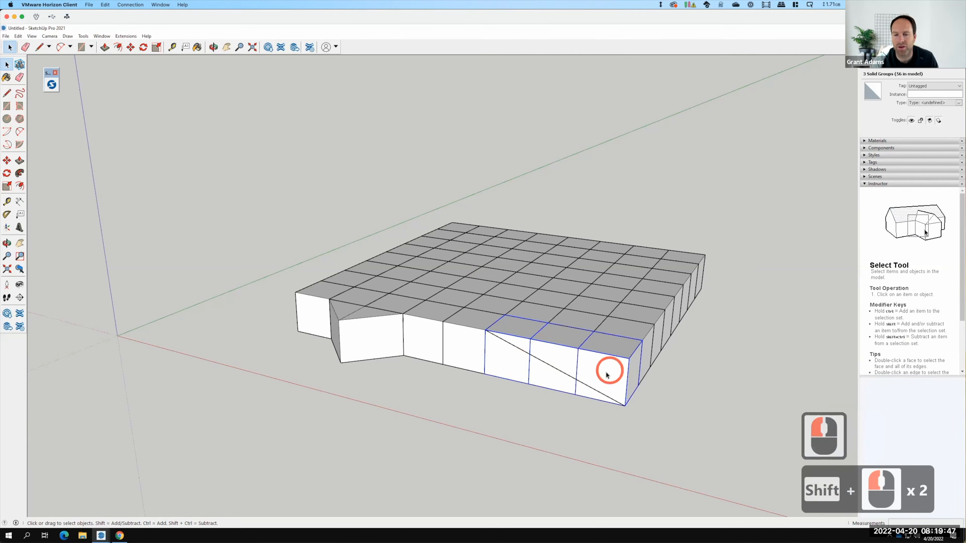
pyautogui.rightClick(607, 375)
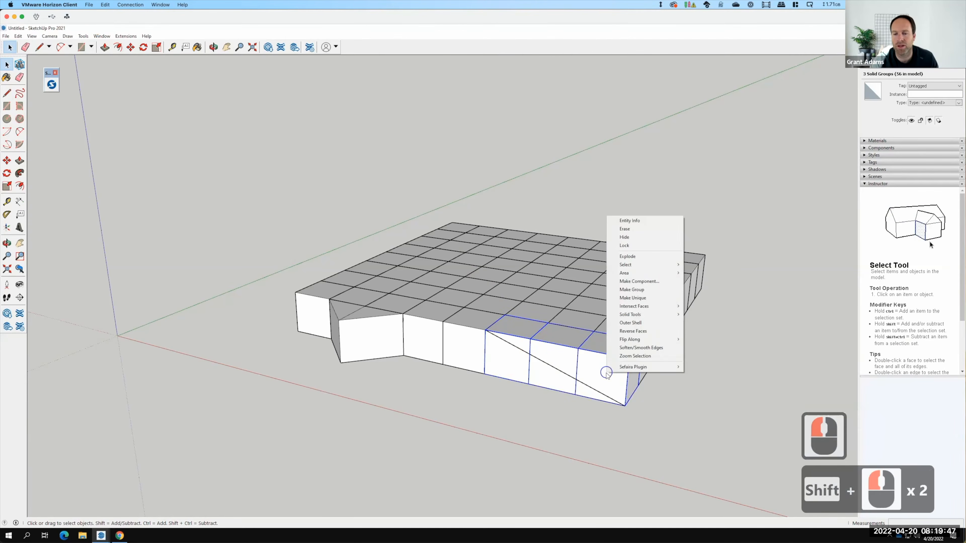
pyautogui.click(628, 257)
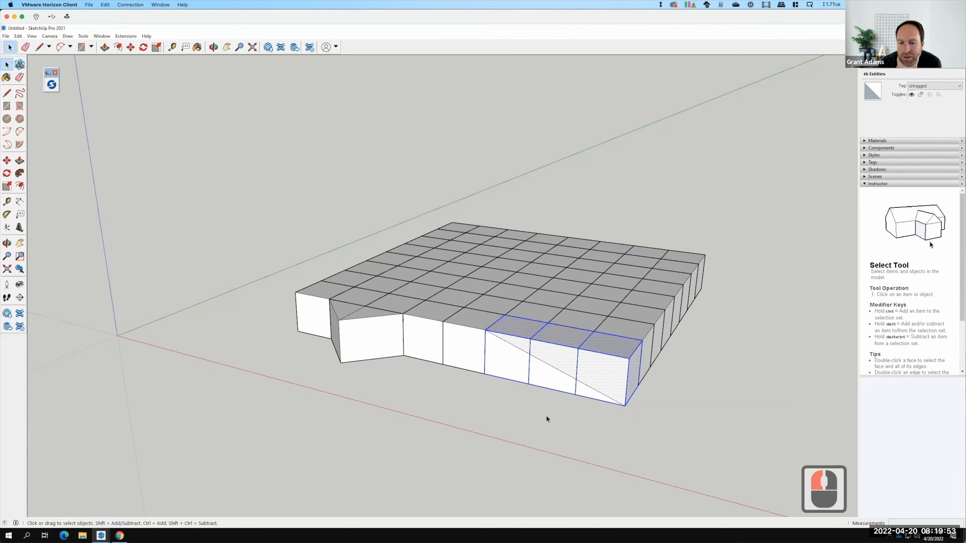
# Erase the front face portions above the diagonal on the three exploded cubes
pyautogui.click(555, 441)
pyautogui.doubleClick(525, 344)
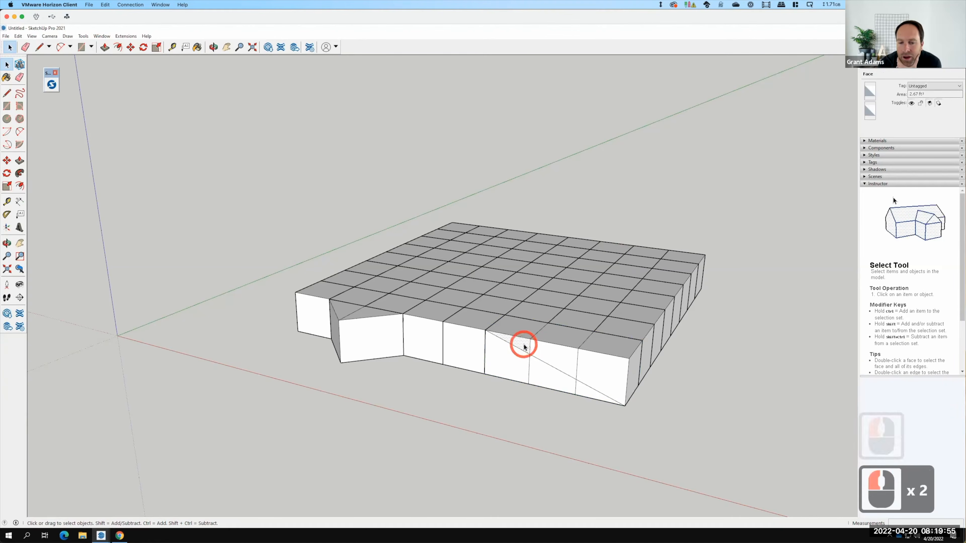
pyautogui.rightClick(525, 346)
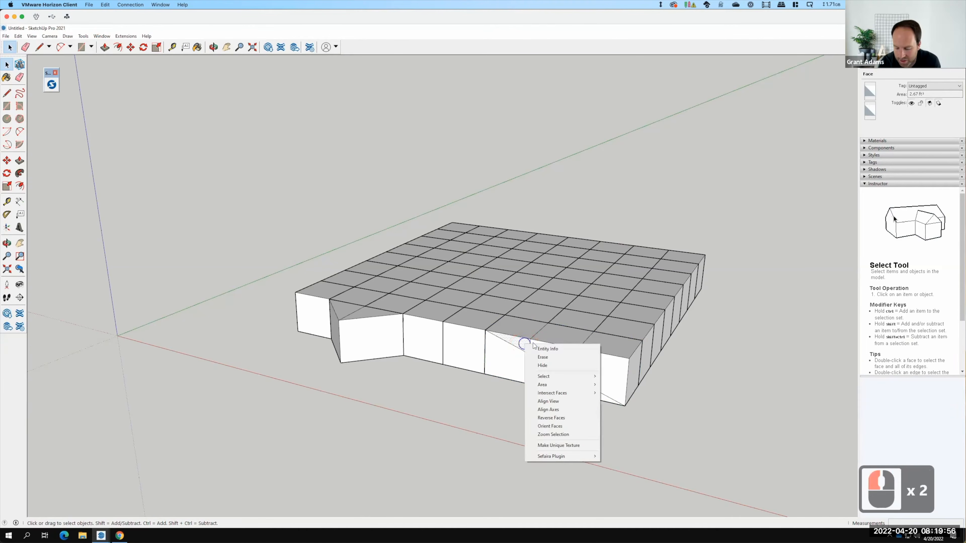
pyautogui.click(543, 359)
pyautogui.click(551, 357)
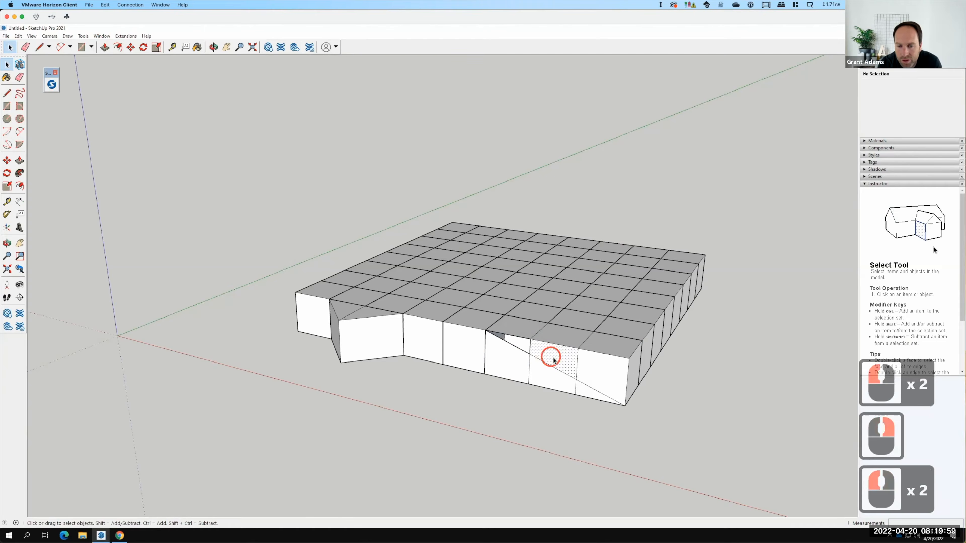
pyautogui.rightClick(555, 358)
pyautogui.click(573, 372)
pyautogui.click(582, 371)
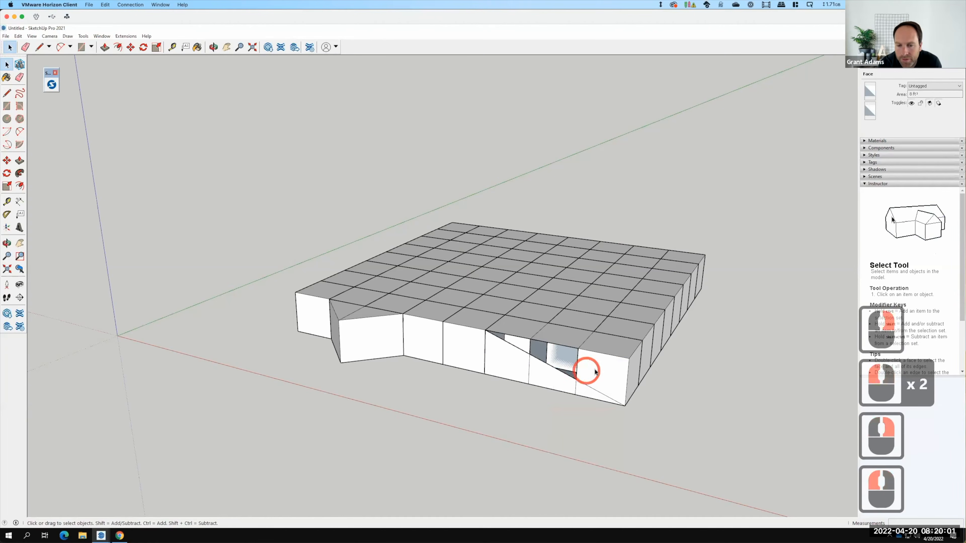
pyautogui.rightClick(594, 368)
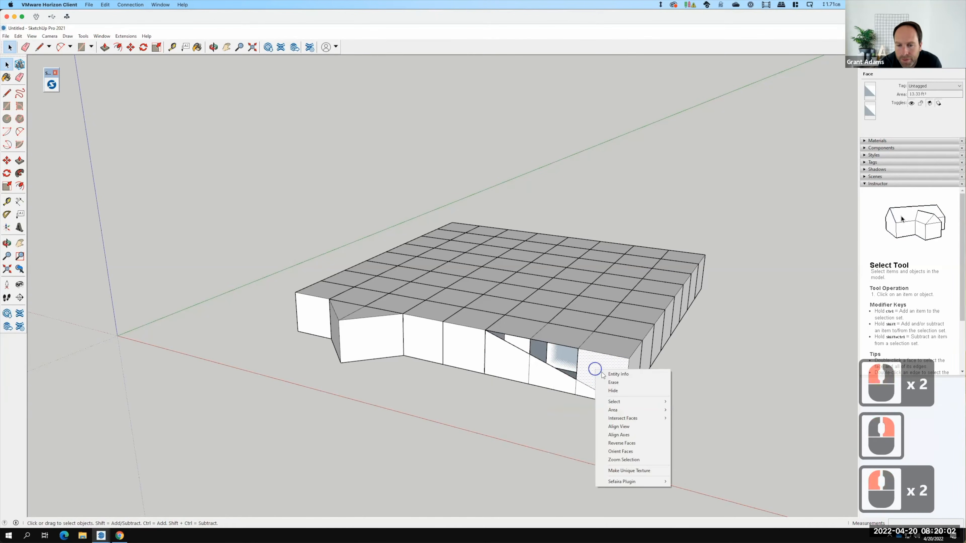
pyautogui.click(616, 383)
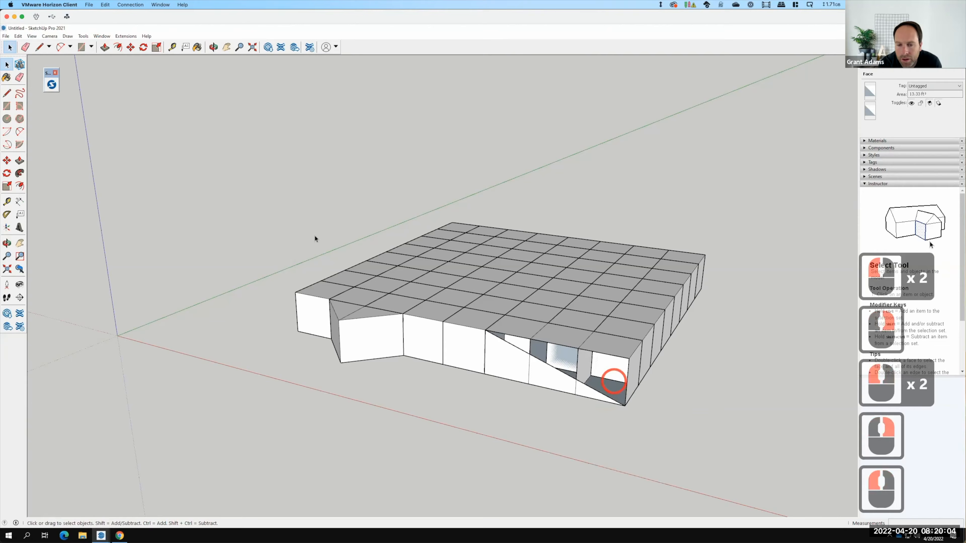
# Draw a parallel diagonal along the back of the three exploded cubes, from the upper left back corner to the lower right back corner
pyautogui.click(7, 93)
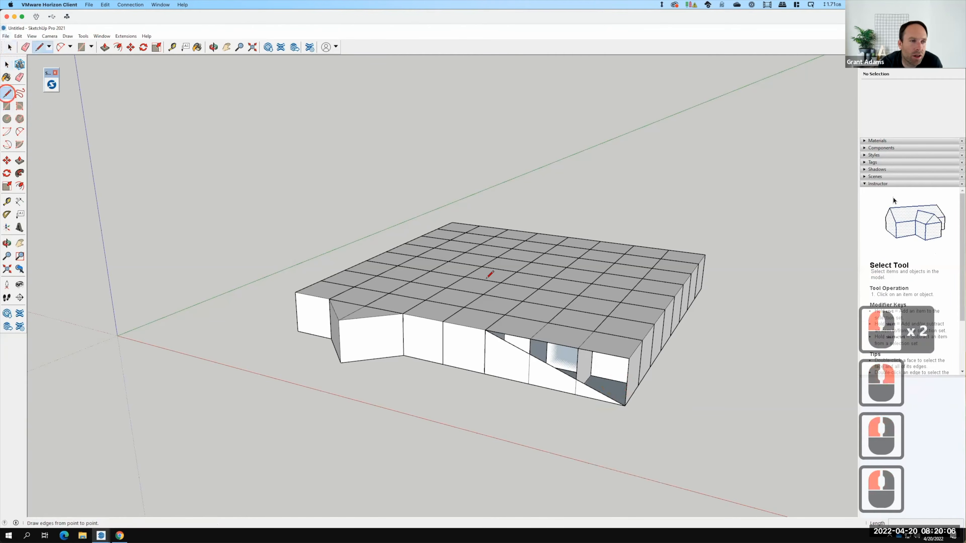
pyautogui.press('F15')
pyautogui.click(505, 314)
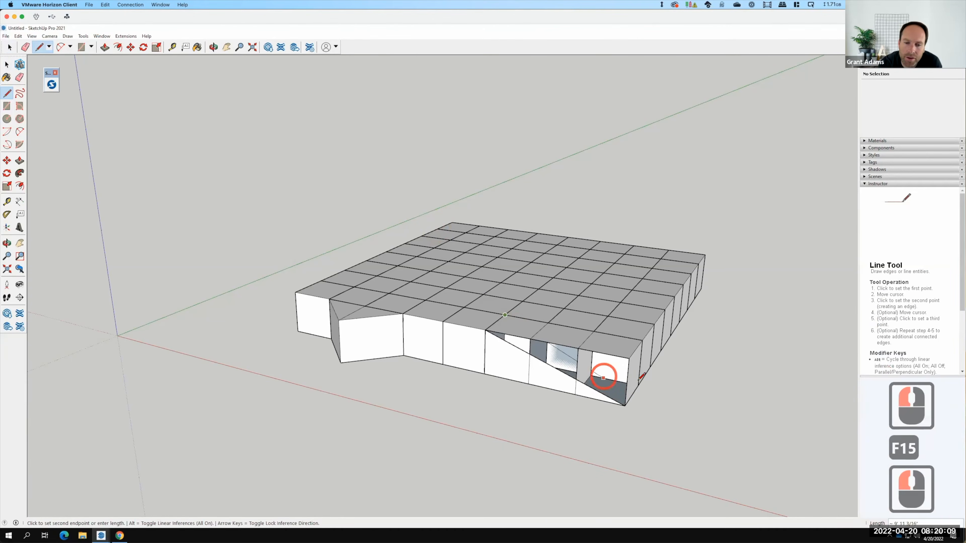
pyautogui.click(638, 385)
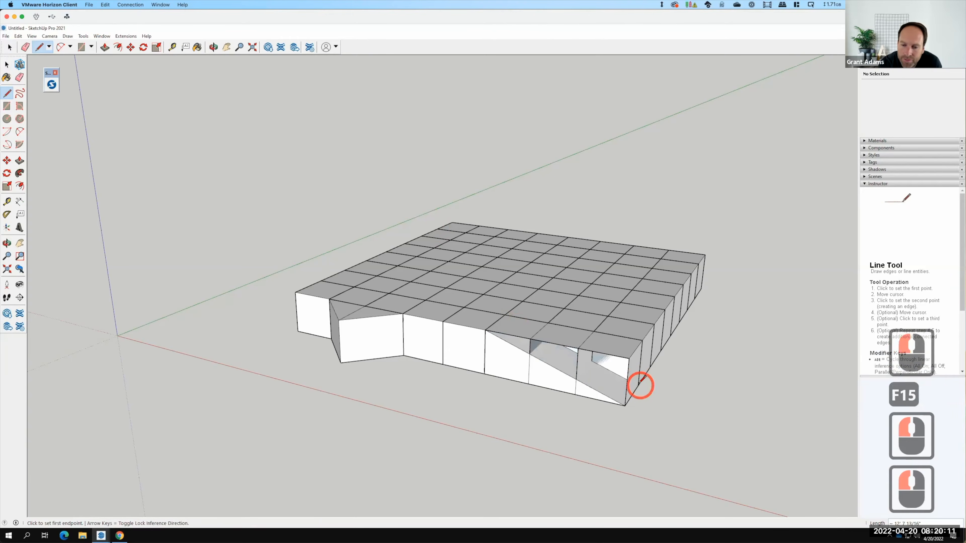
# Draw 4' lines connecting the front and back diagonals at the two seams between the three exploded cubes
pyautogui.click(576, 379)
pyautogui.click(592, 362)
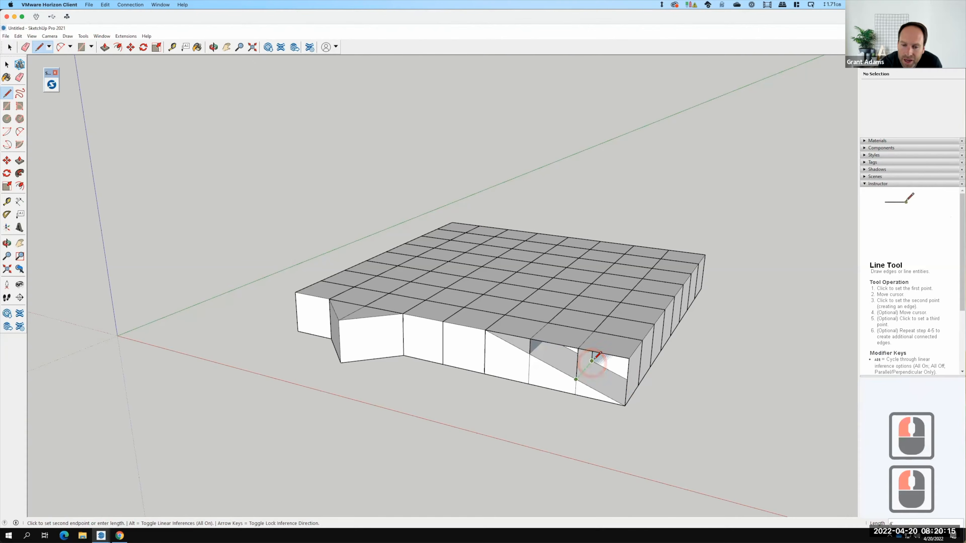
pyautogui.click(576, 359)
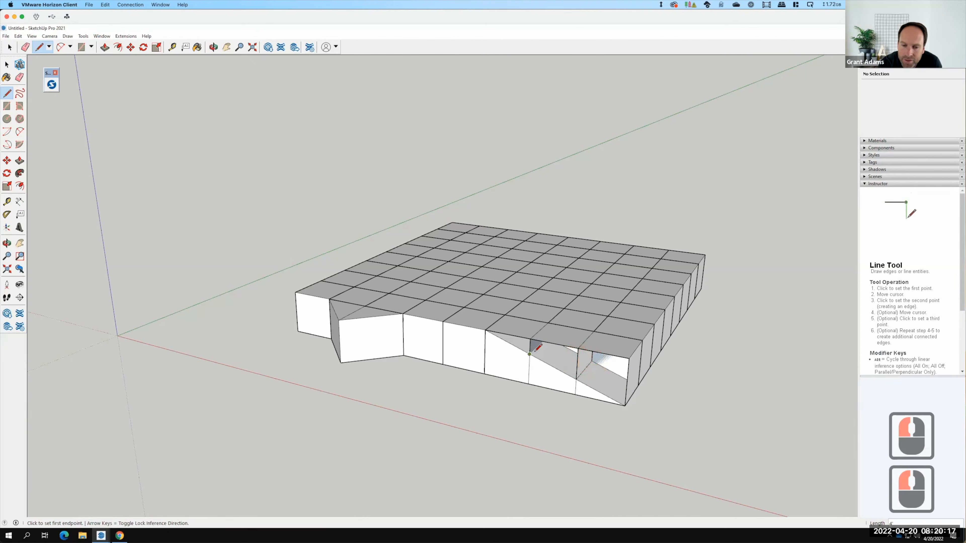
pyautogui.click(529, 353)
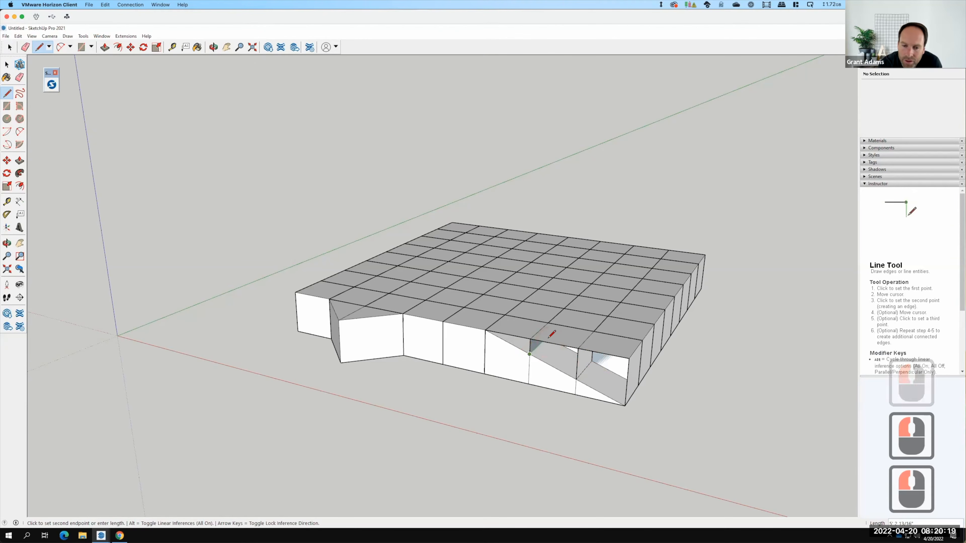
pyautogui.moveTo(551, 366); pyautogui.dragTo(554, 313, button='middle')
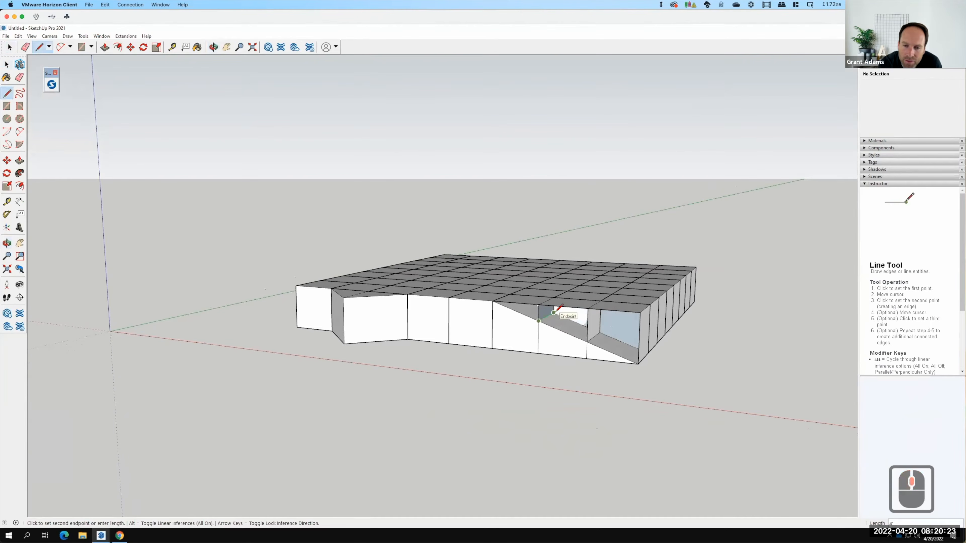
pyautogui.click(554, 312)
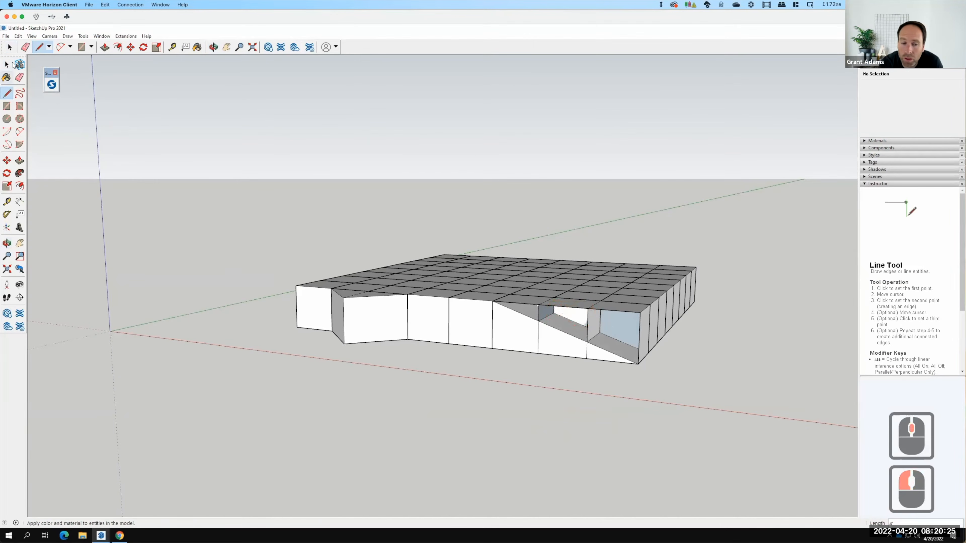
# Erase the top faces of the three exploded cubes and the square face on their outer end
pyautogui.click(7, 66)
pyautogui.moveTo(666, 332); pyautogui.dragTo(532, 390, button='middle')
pyautogui.click(533, 392)
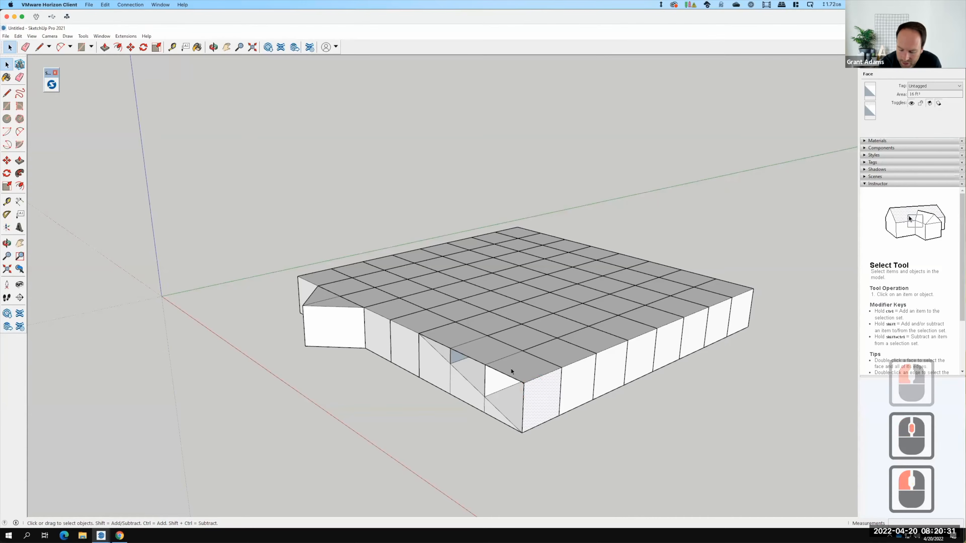
pyautogui.keyDown('shift'); pyautogui.click(482, 350); pyautogui.keyUp('shift')
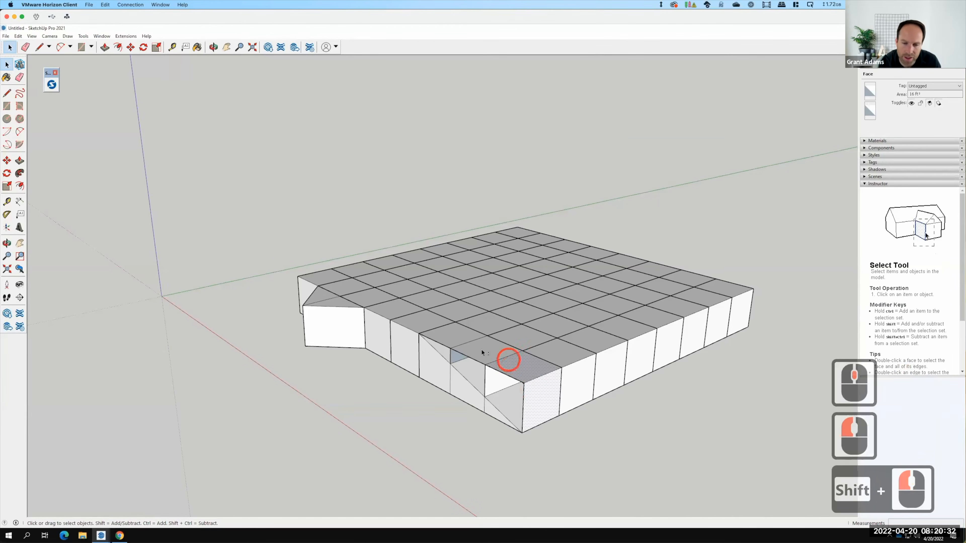
pyautogui.keyDown('shift'); pyautogui.click(461, 336); pyautogui.keyUp('shift')
pyautogui.keyDown('shift'); pyautogui.click(458, 335); pyautogui.keyUp('shift')
pyautogui.rightClick(457, 335)
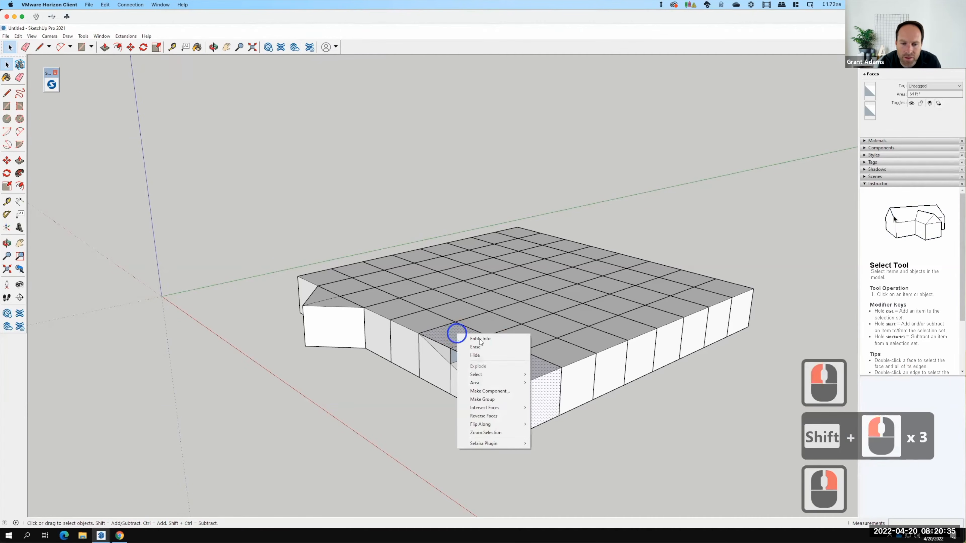
pyautogui.click(478, 355)
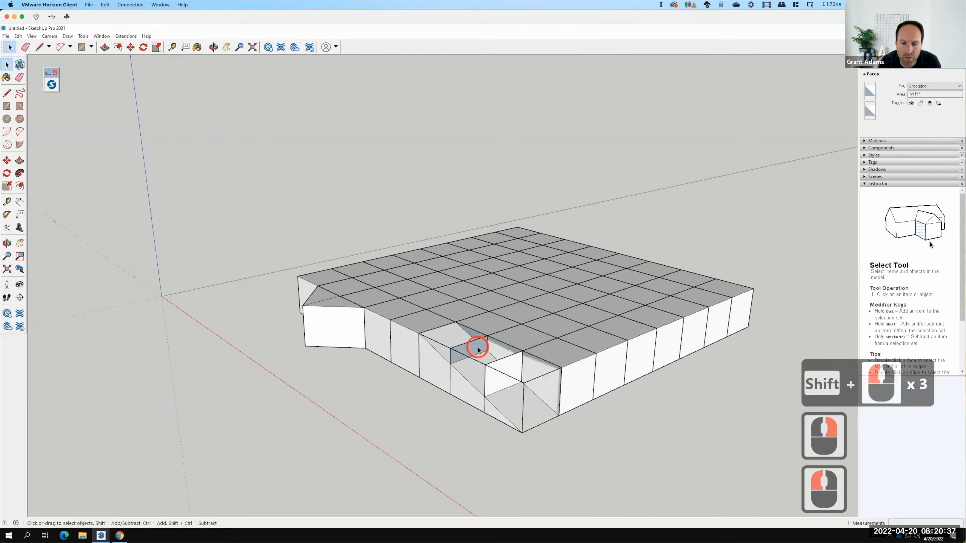
# Erase the leftover interior faces and edges above the slope on the three exploded cubes, leaving only the sloped surface
pyautogui.keyDown('shift'); pyautogui.click(474, 335); pyautogui.keyUp('shift')
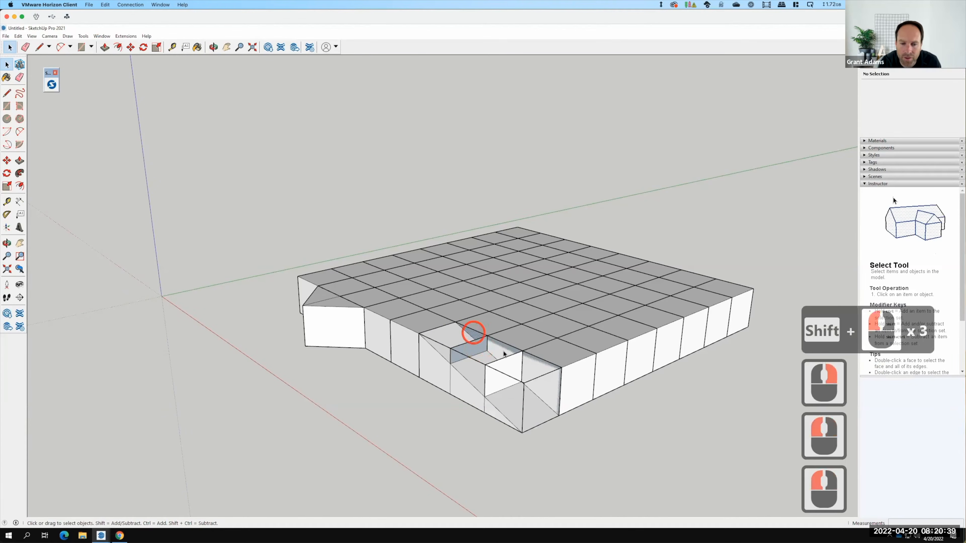
pyautogui.keyDown('shift'); pyautogui.click(540, 371); pyautogui.keyUp('shift')
pyautogui.keyDown('shift'); pyautogui.doubleClick(551, 380); pyautogui.keyUp('shift')
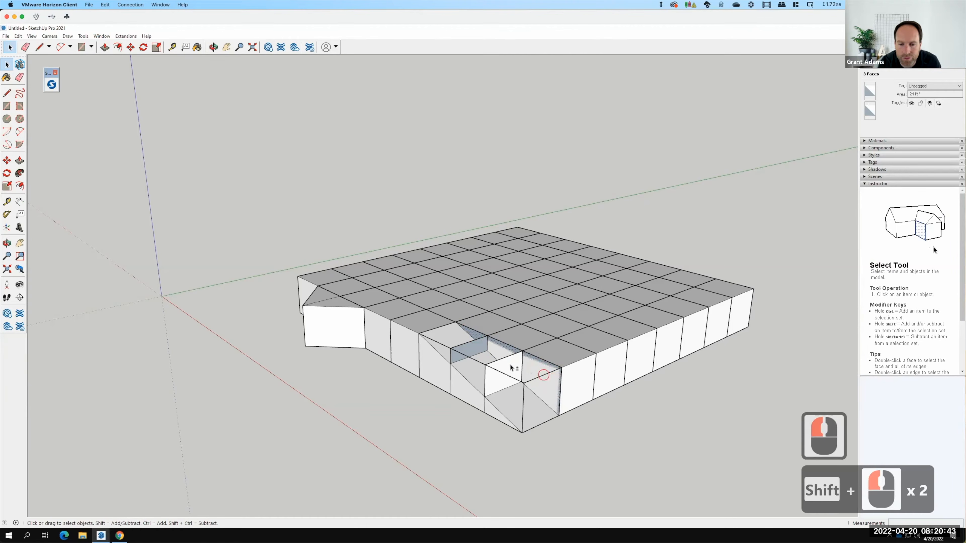
pyautogui.keyDown('shift'); pyautogui.click(503, 366); pyautogui.keyUp('shift')
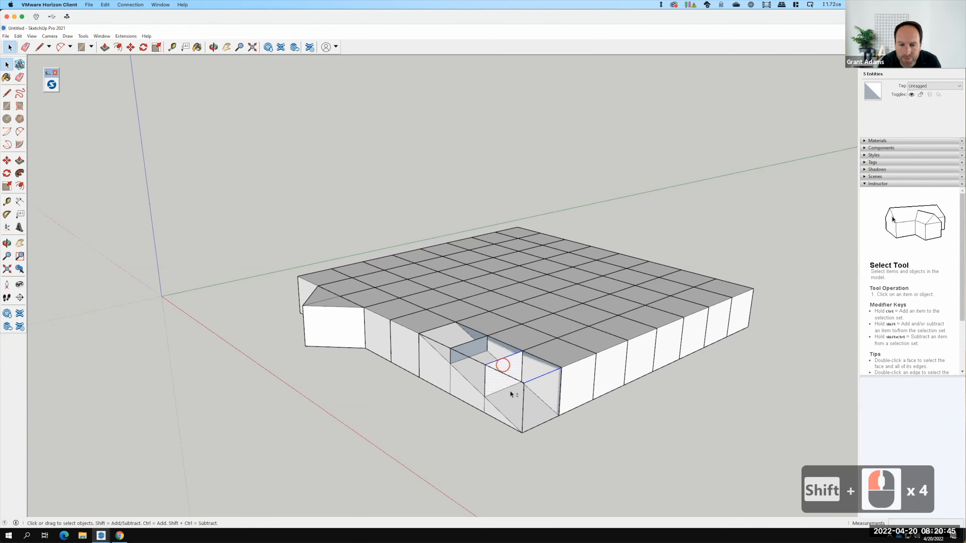
pyautogui.keyDown('shift'); pyautogui.click(474, 360); pyautogui.keyUp('shift')
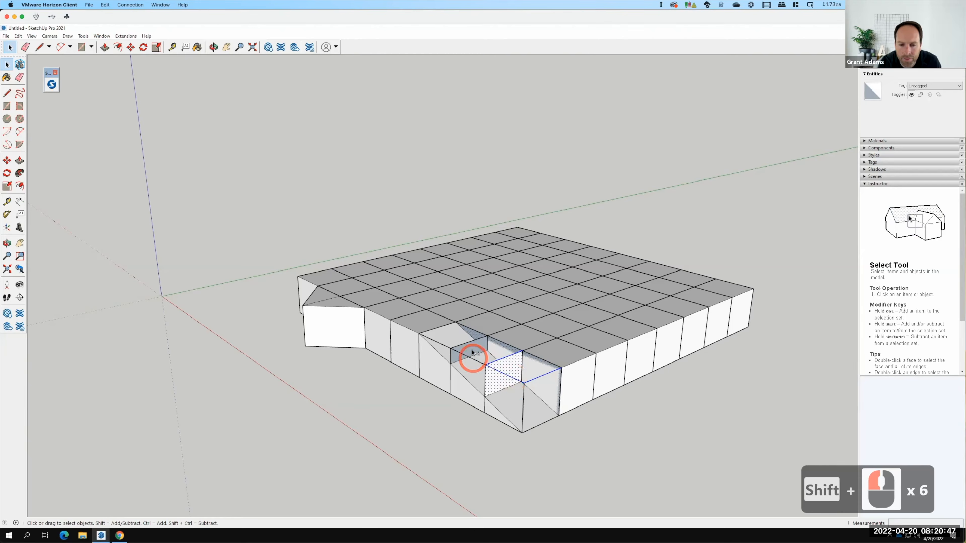
pyautogui.keyDown('shift'); pyautogui.click(472, 348); pyautogui.keyUp('shift')
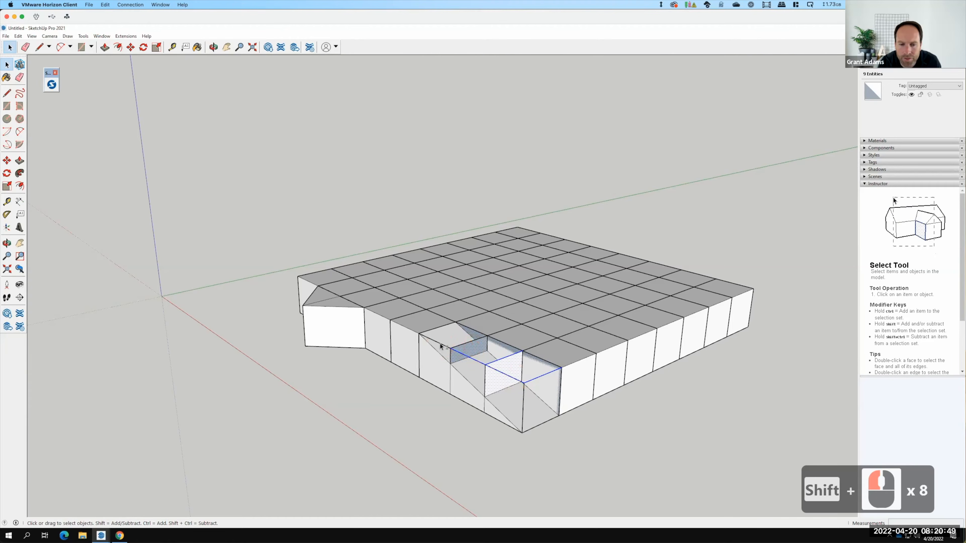
pyautogui.keyDown('shift'); pyautogui.click(471, 342); pyautogui.keyUp('shift')
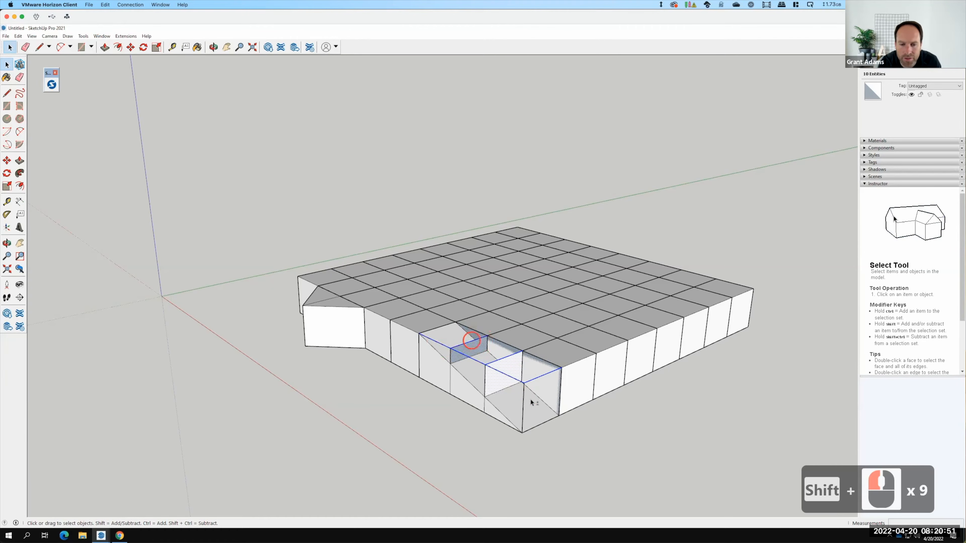
pyautogui.keyDown('shift'); pyautogui.click(526, 374); pyautogui.keyUp('shift')
pyautogui.keyDown('shift'); pyautogui.click(523, 393); pyautogui.keyUp('shift')
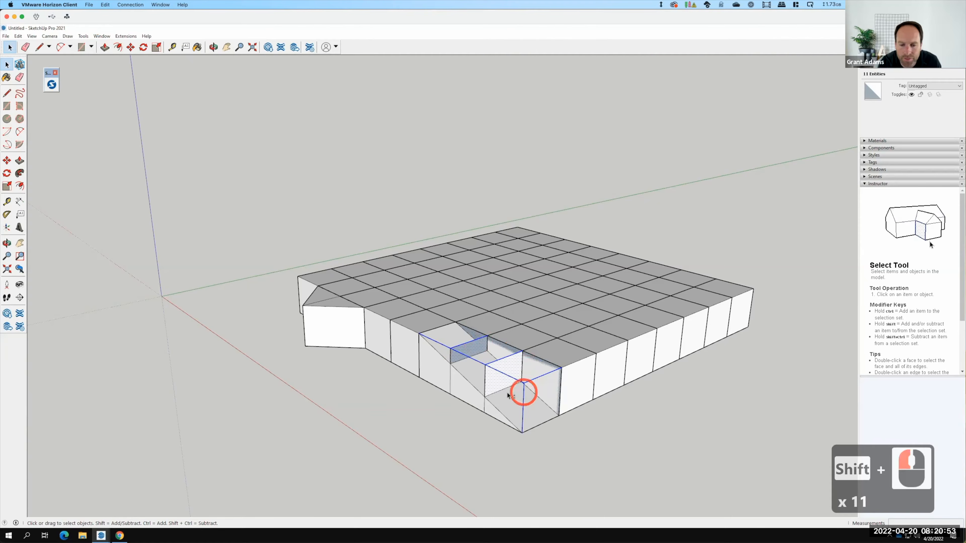
pyautogui.keyDown('shift'); pyautogui.click(485, 374); pyautogui.keyUp('shift')
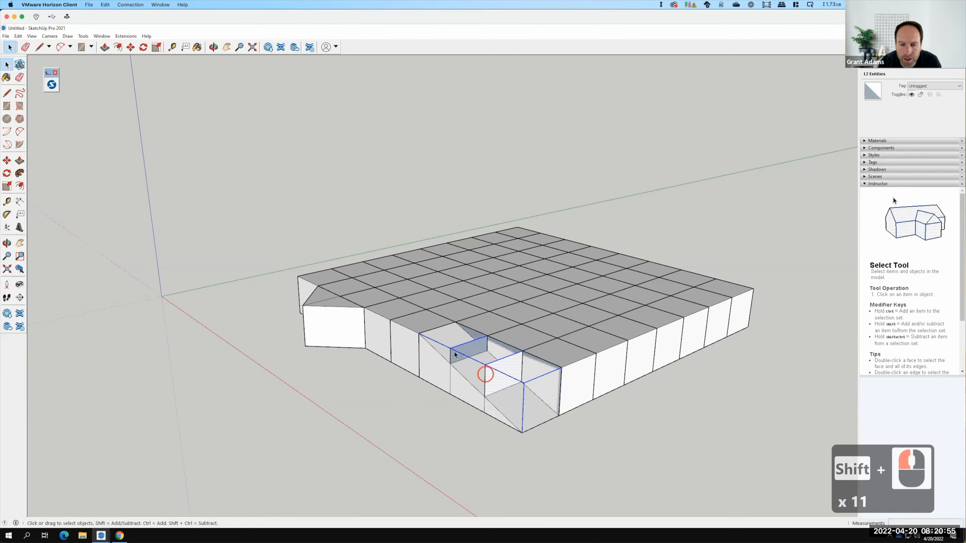
pyautogui.keyDown('shift'); pyautogui.click(451, 355); pyautogui.keyUp('shift')
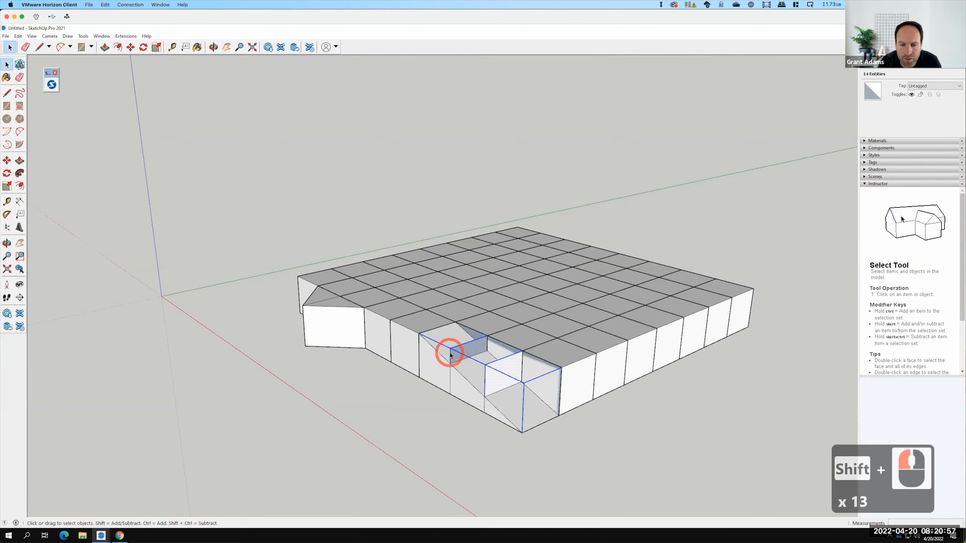
pyautogui.rightClick(450, 355)
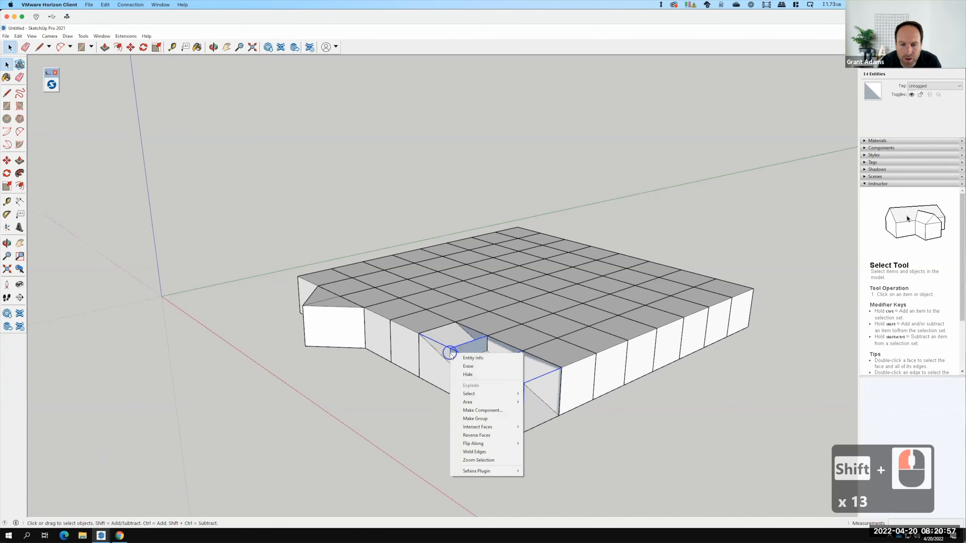
pyautogui.click(475, 365)
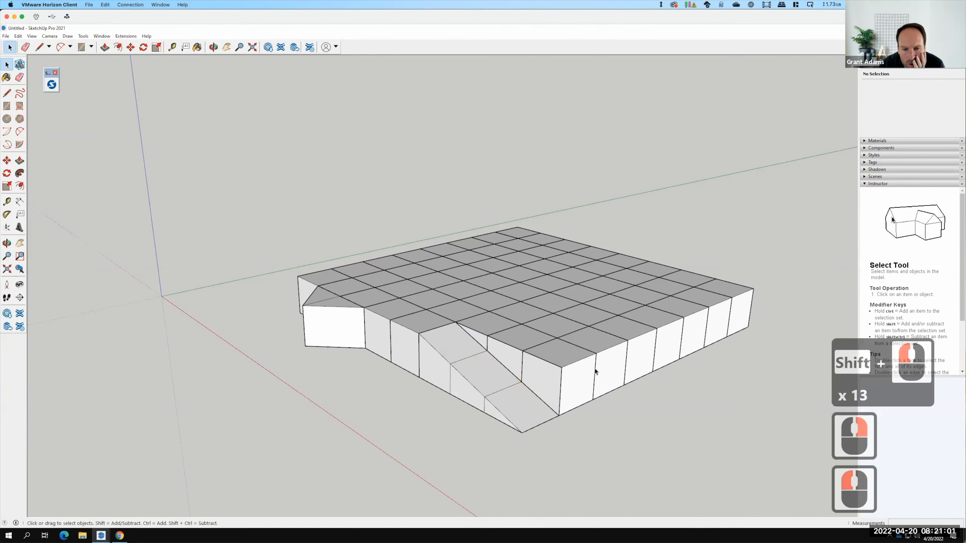
# Inspect the finished slope, check the Cube House drawing on the Exercise 123 page in Chrome, and return to the untitled SketchUp model
pyautogui.scroll(-1, 451, 379)
pyautogui.scroll(-1, 415, 392)
pyautogui.moveTo(408, 388); pyautogui.dragTo(658, 405, button='middle')
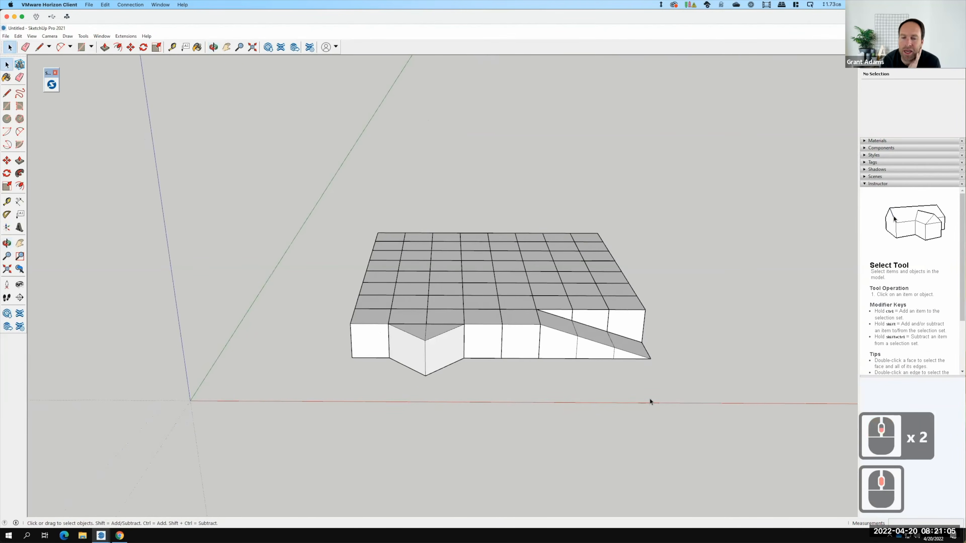
pyautogui.moveTo(603, 368); pyautogui.dragTo(77, 536, button='middle')
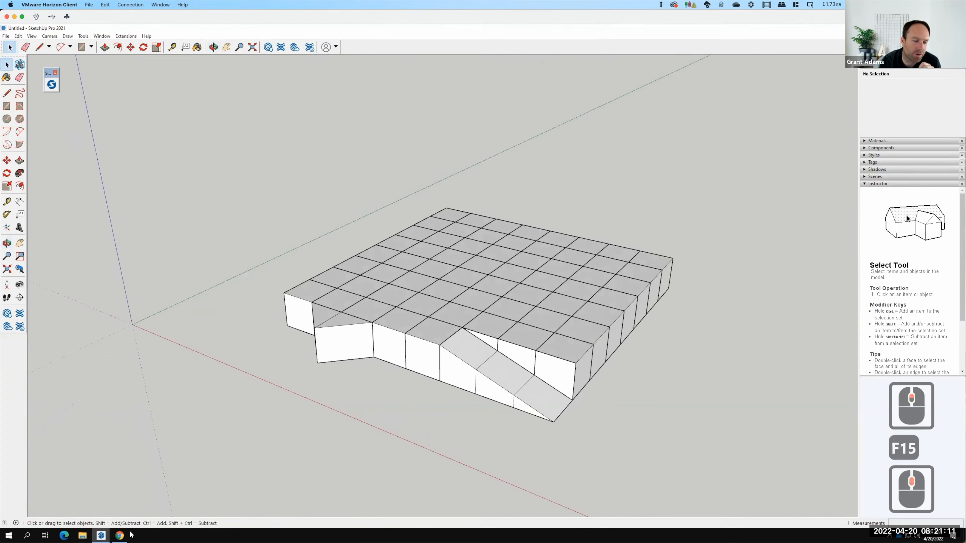
pyautogui.moveTo(119, 536)
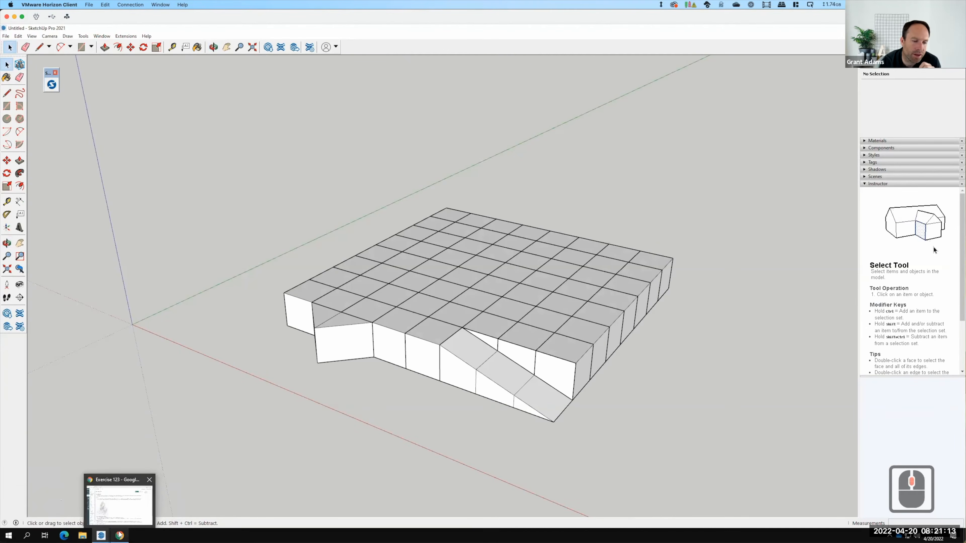
pyautogui.click(120, 535)
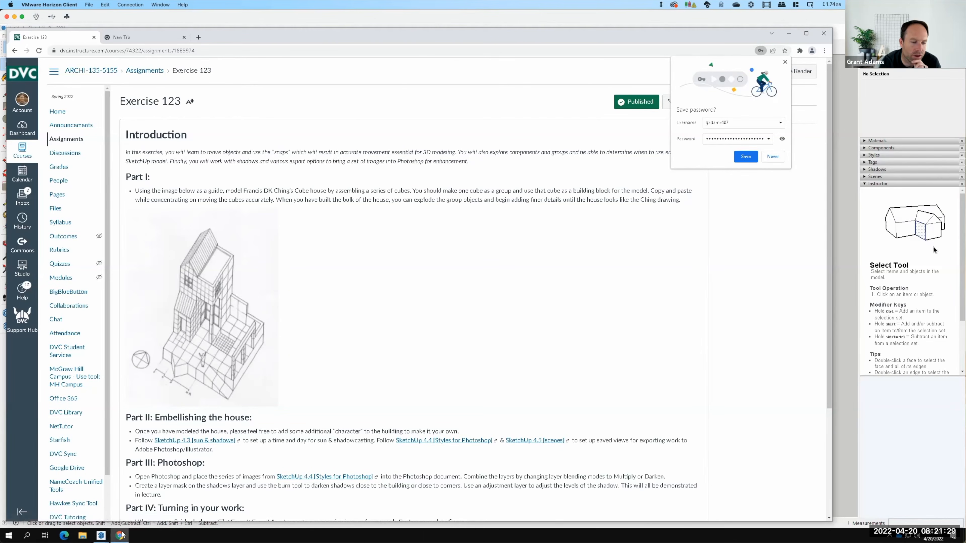
pyautogui.click(101, 535)
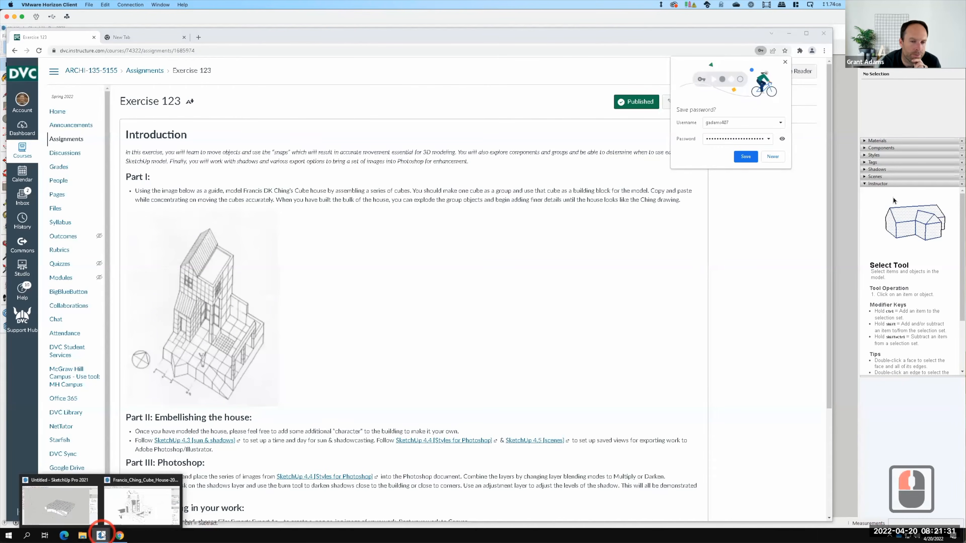
pyautogui.click(63, 508)
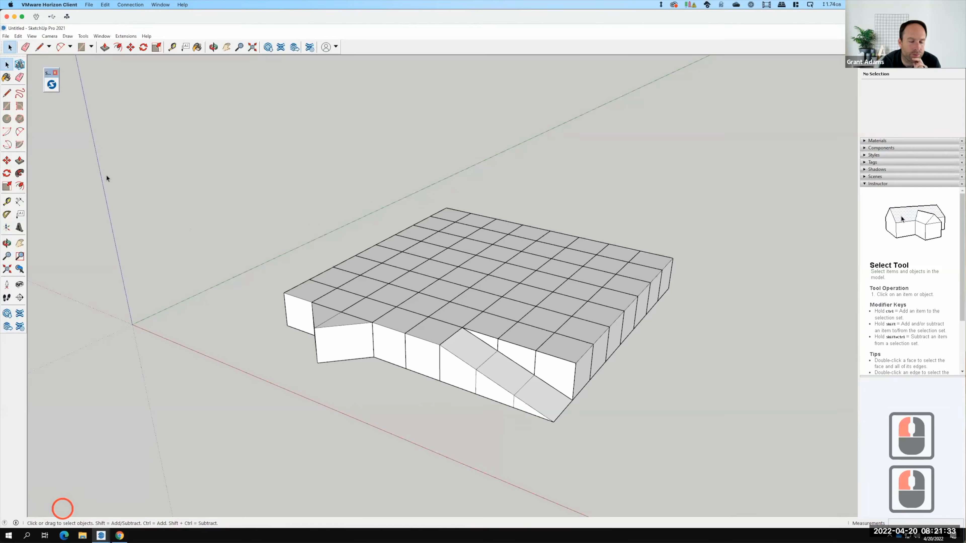
# Draw a 2' by 2' square on the ground in front of the base and Push/Pull it up 2' into a cube
pyautogui.moveTo(182, 439); pyautogui.dragTo(237, 433)
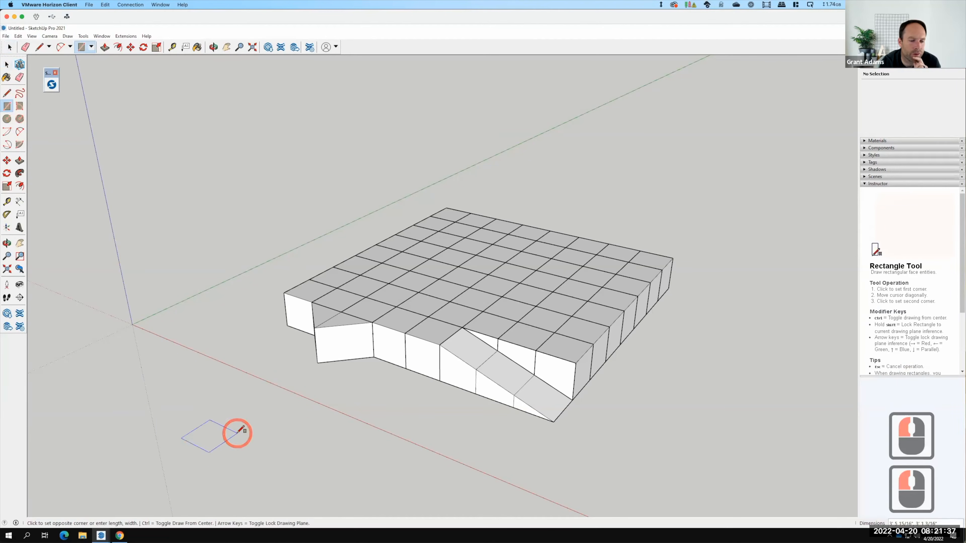
pyautogui.write("2',")
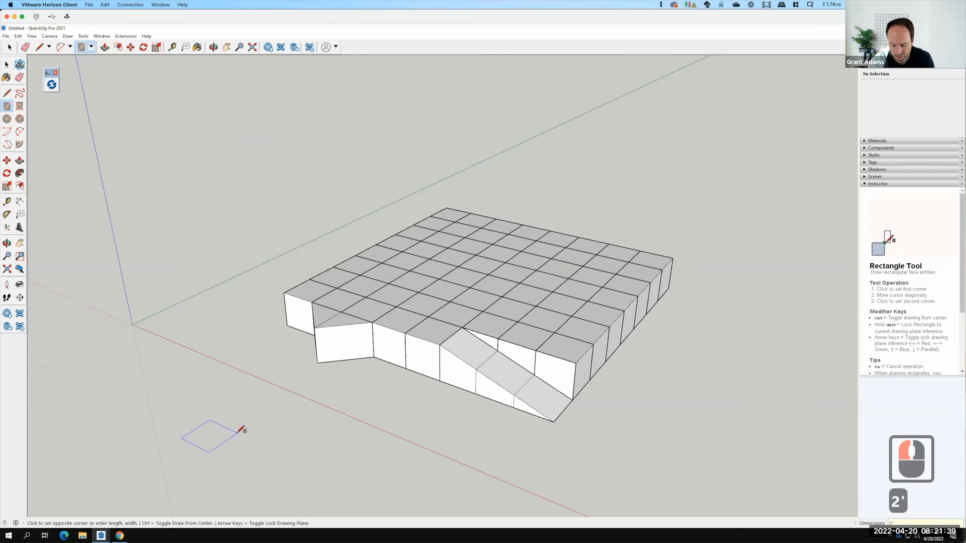
pyautogui.write("2'")
pyautogui.press('Return')
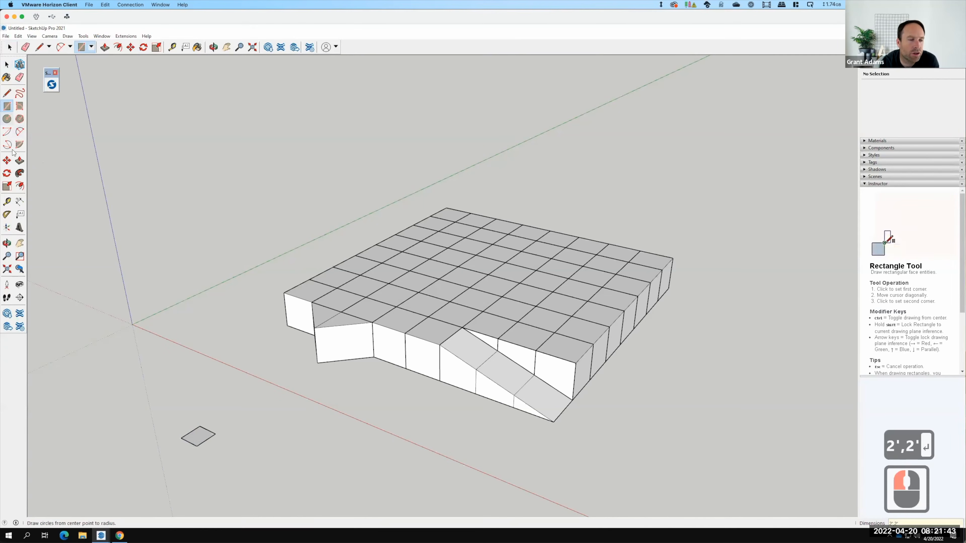
pyautogui.click(20, 160)
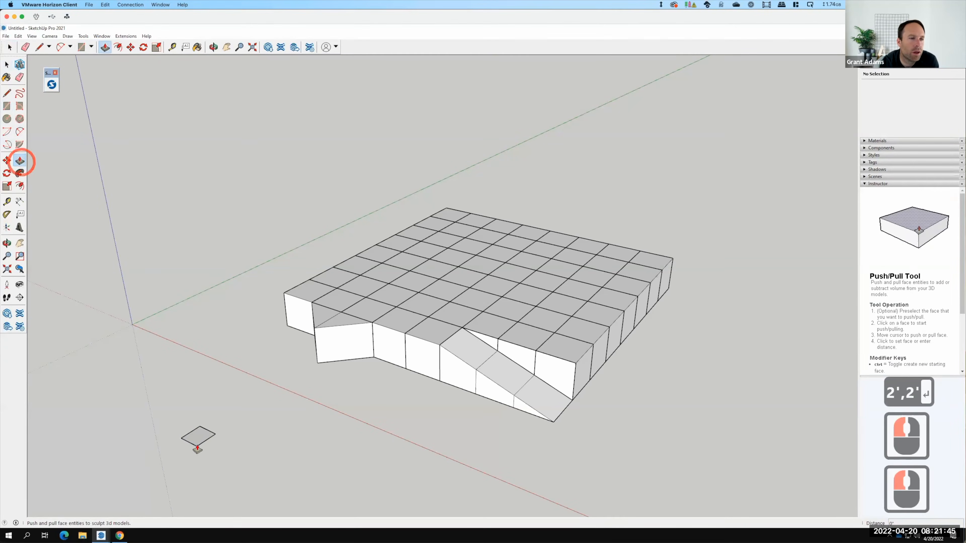
pyautogui.click(194, 433)
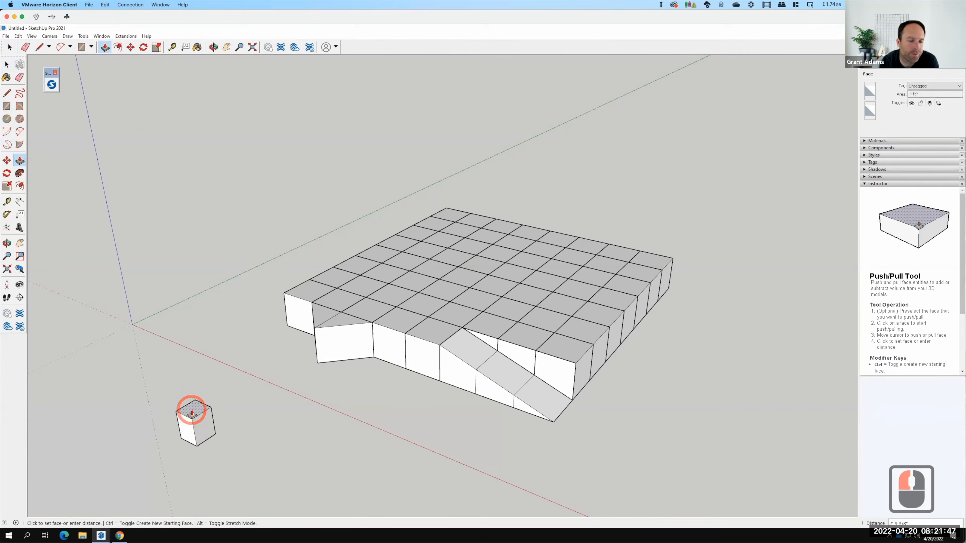
pyautogui.write("2'")
pyautogui.press('Return')
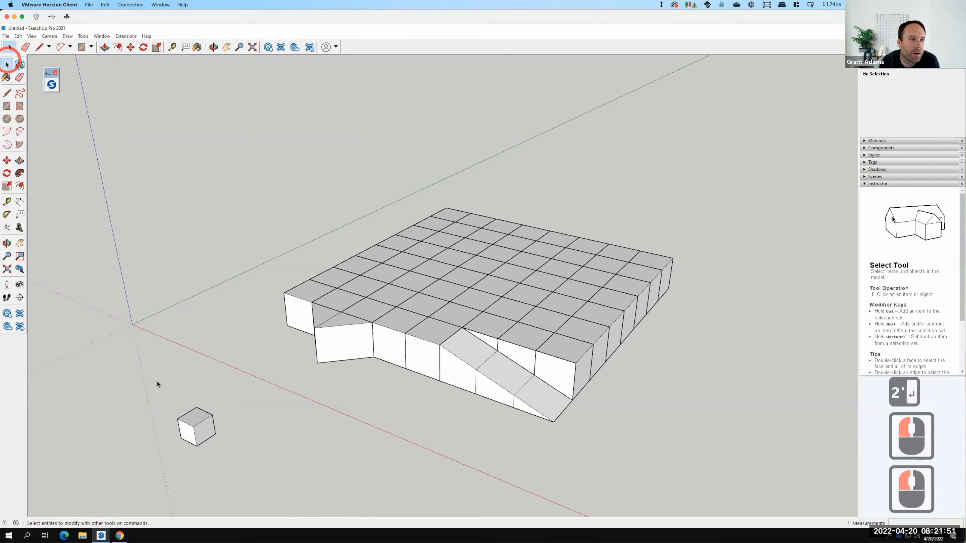
# Make the whole 2' cube a group
pyautogui.moveTo(154, 384); pyautogui.dragTo(276, 481)
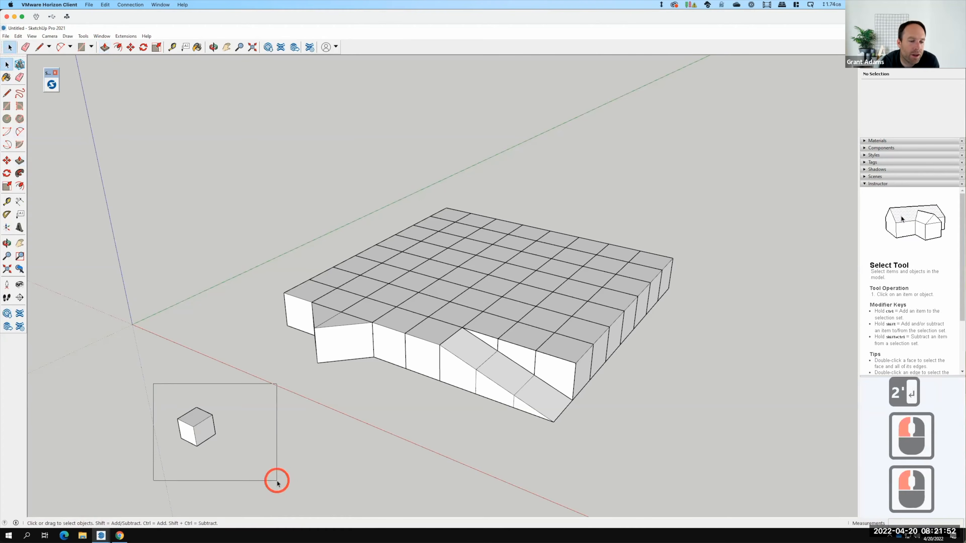
pyautogui.rightClick(198, 425)
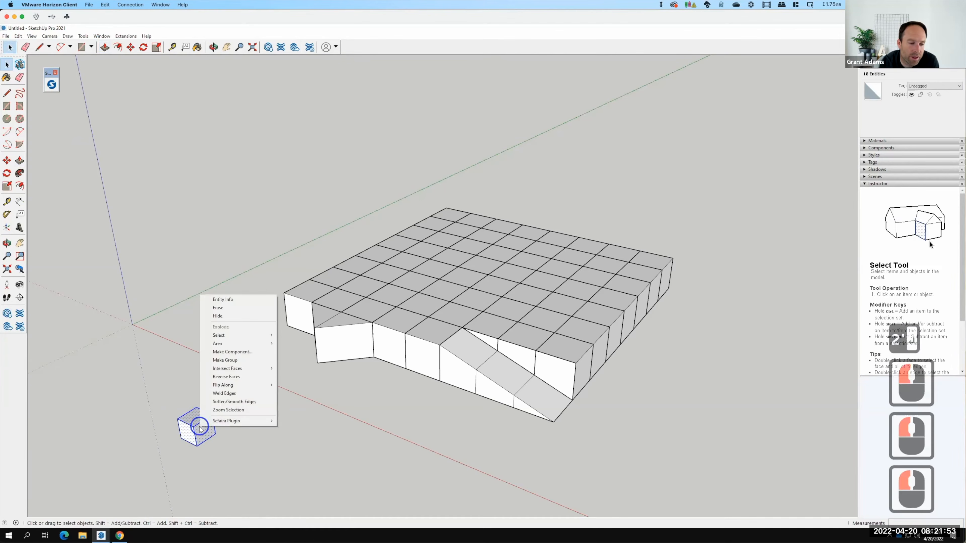
pyautogui.click(222, 360)
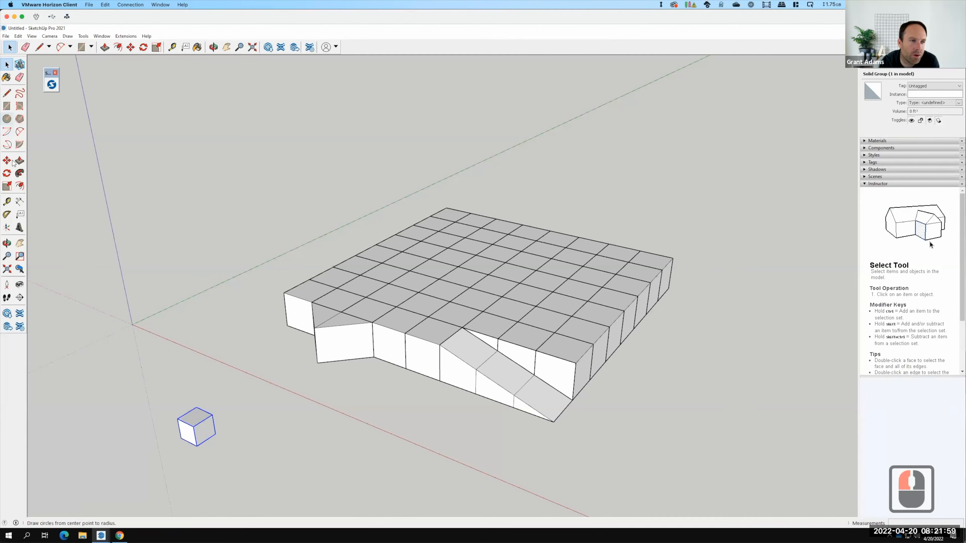
# Move the 2' cube group from the ground onto the base, snapping its bottom corner to a grid intersection near the notched end
pyautogui.press('m')
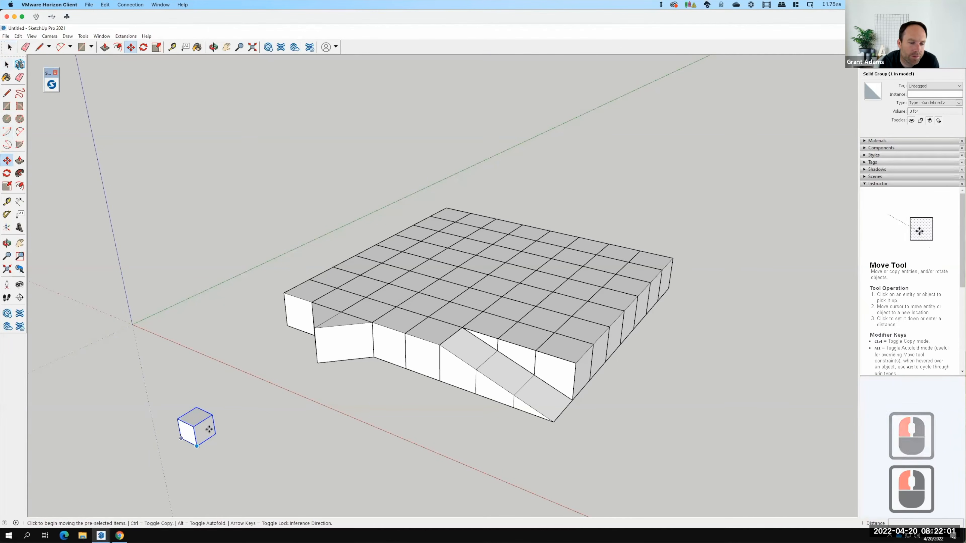
pyautogui.click(196, 446)
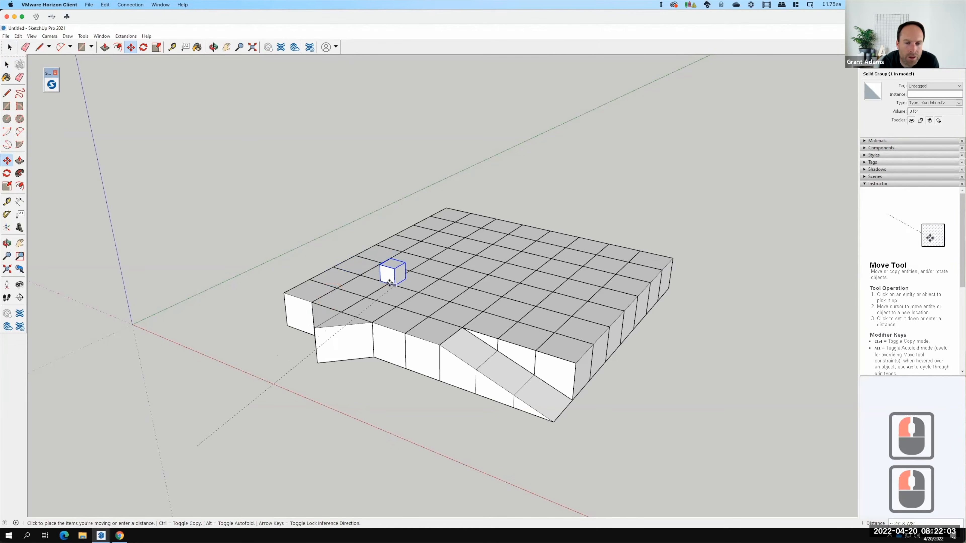
pyautogui.click(389, 283)
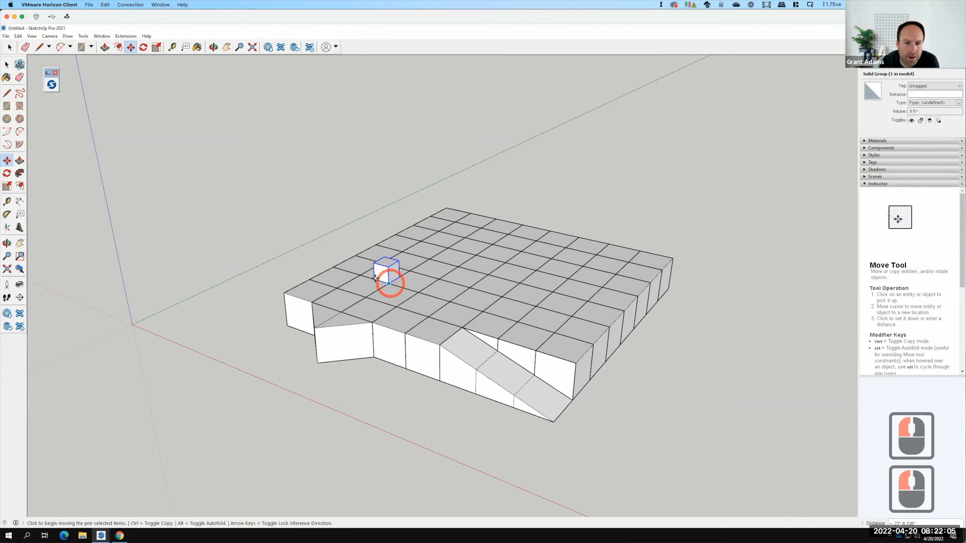
# Copy the 2' cube across the top of the base to the outer edge, in line with the original
pyautogui.press('F15')
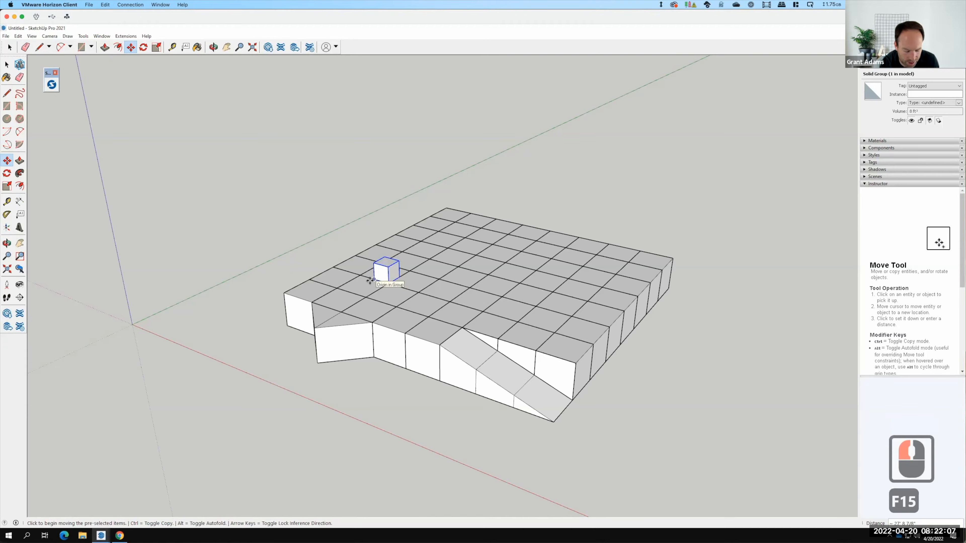
pyautogui.press('ctrl')
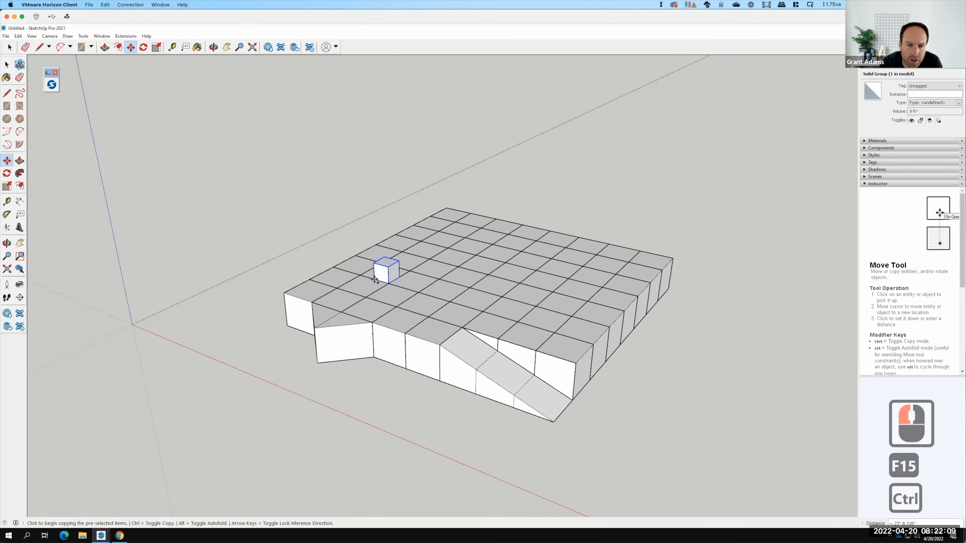
pyautogui.click(375, 280)
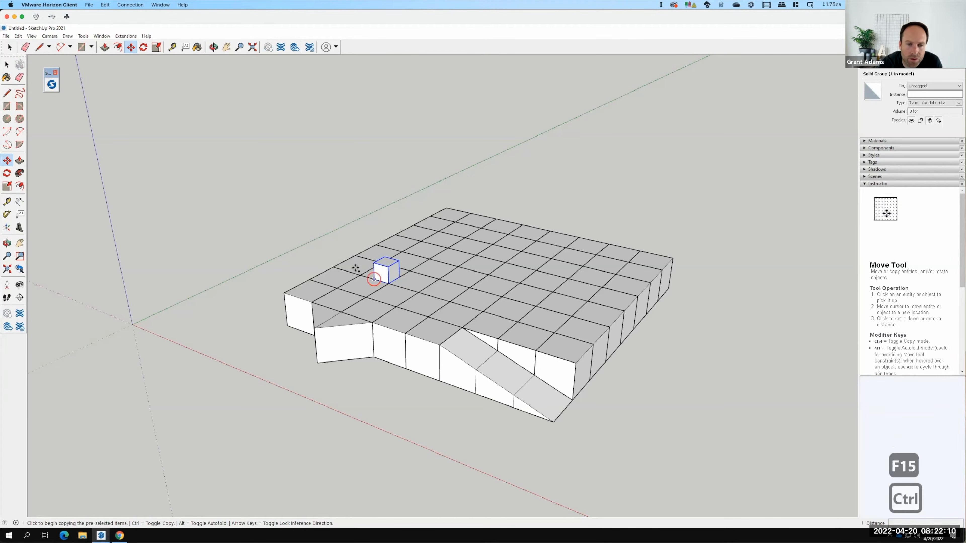
pyautogui.click(334, 262)
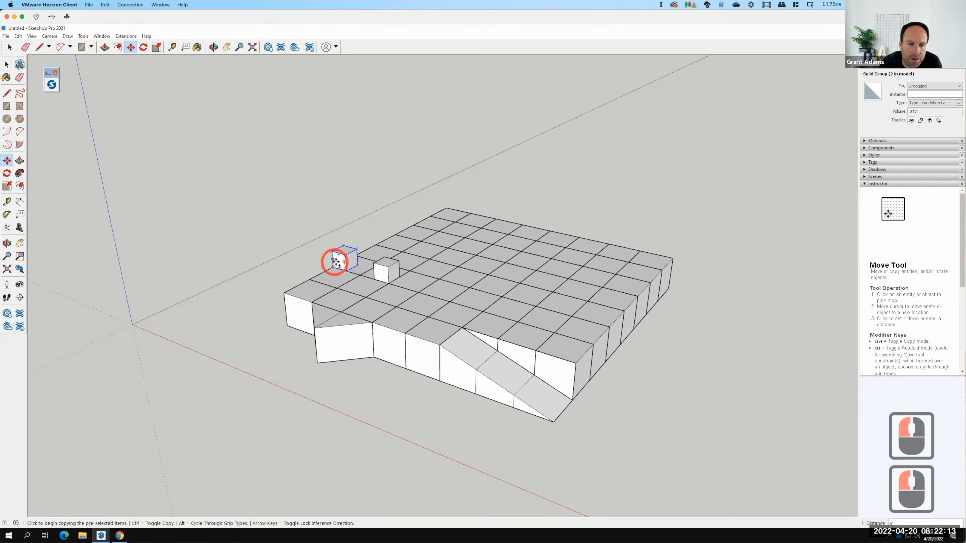
# Select both 2' cubes and copy them straight up 2' to stack a second cube on each
pyautogui.click(7, 65)
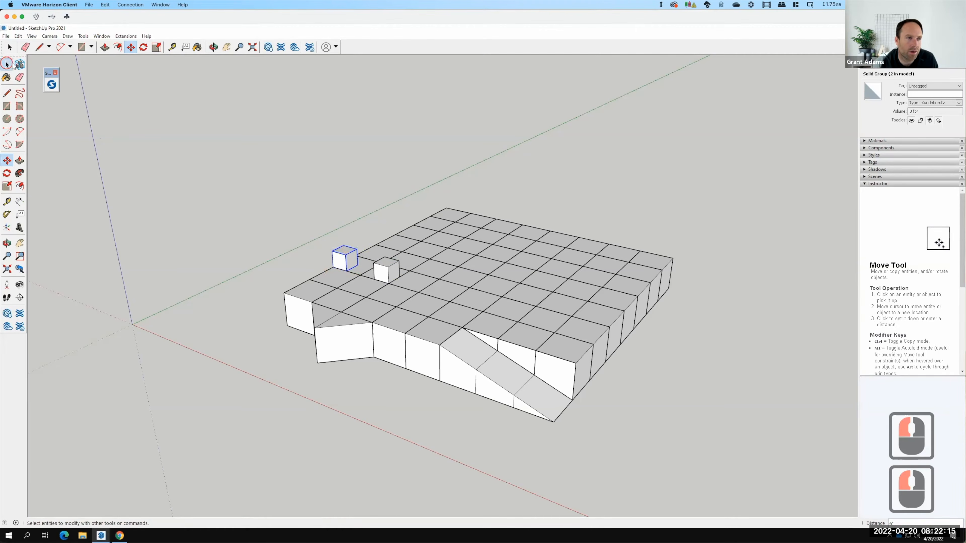
pyautogui.keyDown('shift'); pyautogui.click(382, 275); pyautogui.keyUp('shift')
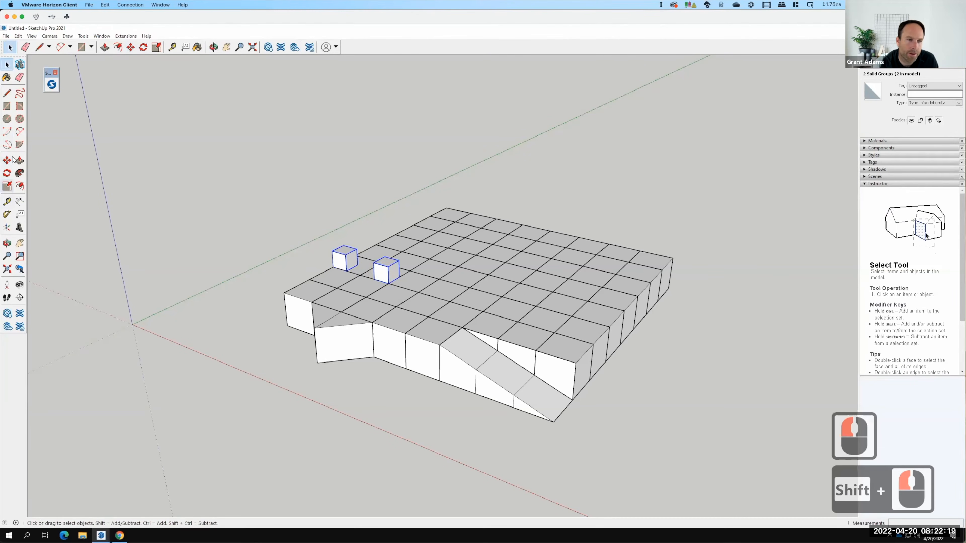
pyautogui.click(8, 160)
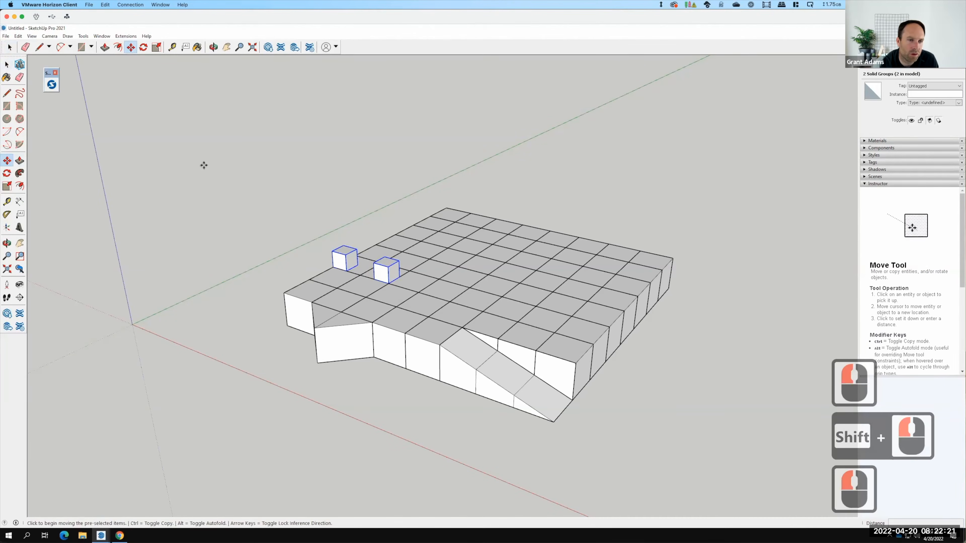
pyautogui.press('ctrl')
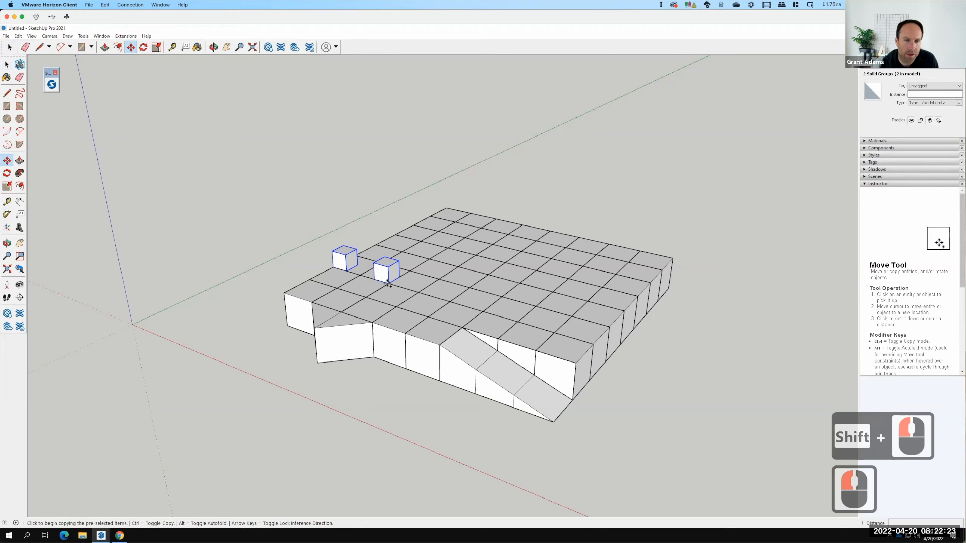
pyautogui.click(389, 282)
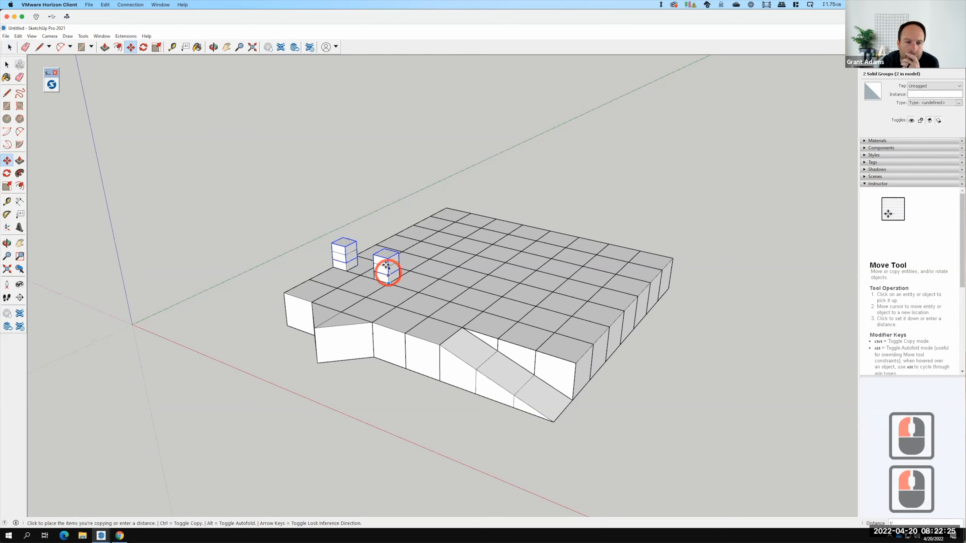
pyautogui.click(387, 266)
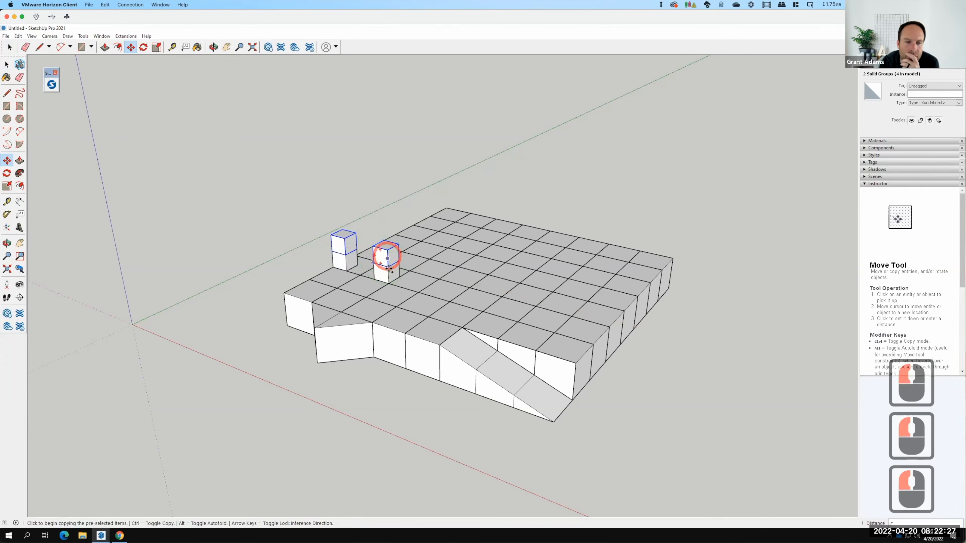
# Stack three more copies of the cube pair upward at 2' spacing, making both columns five cubes high
pyautogui.click(387, 267)
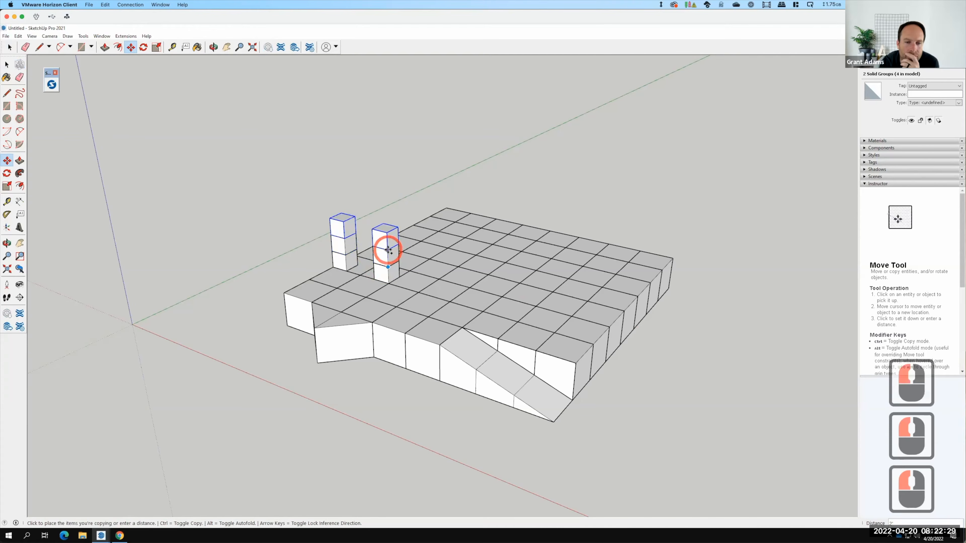
pyautogui.click(388, 250)
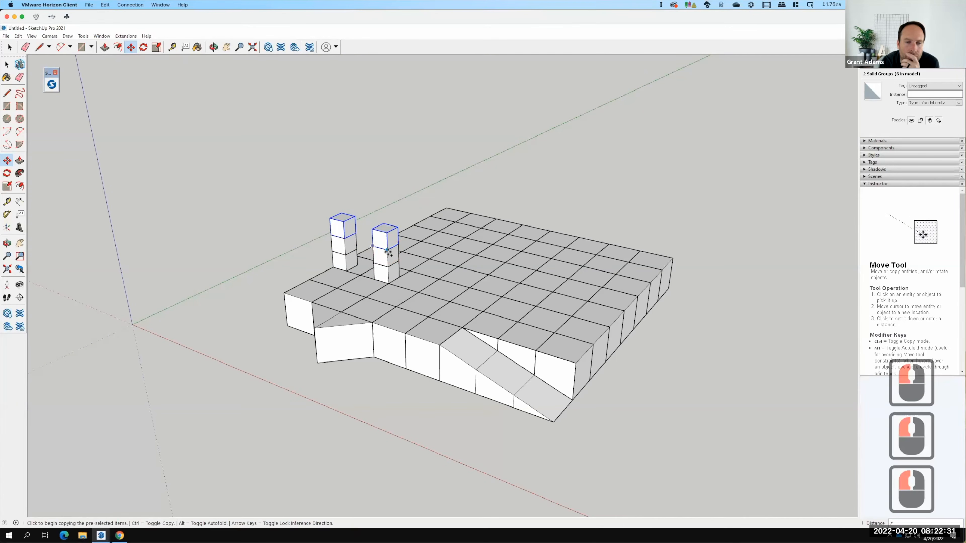
pyautogui.click(386, 242)
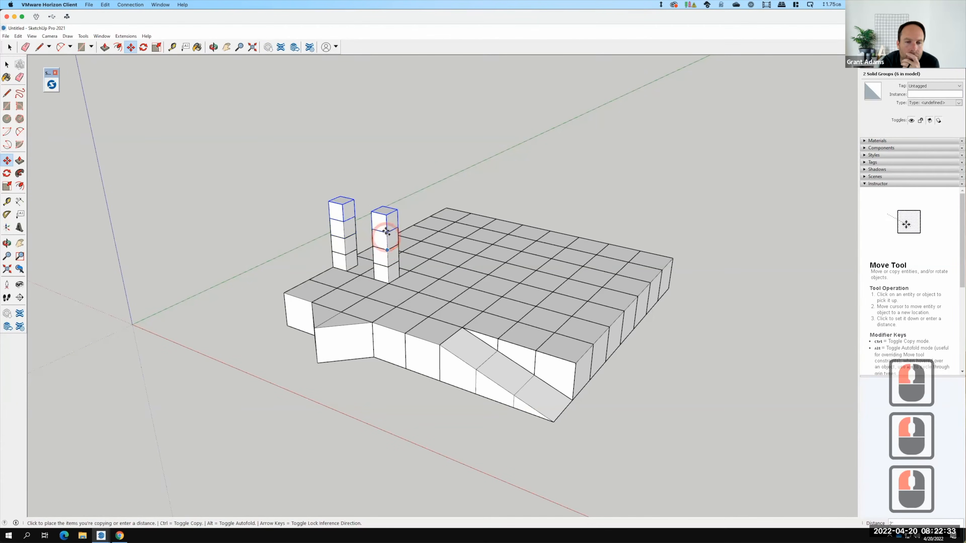
pyautogui.click(386, 233)
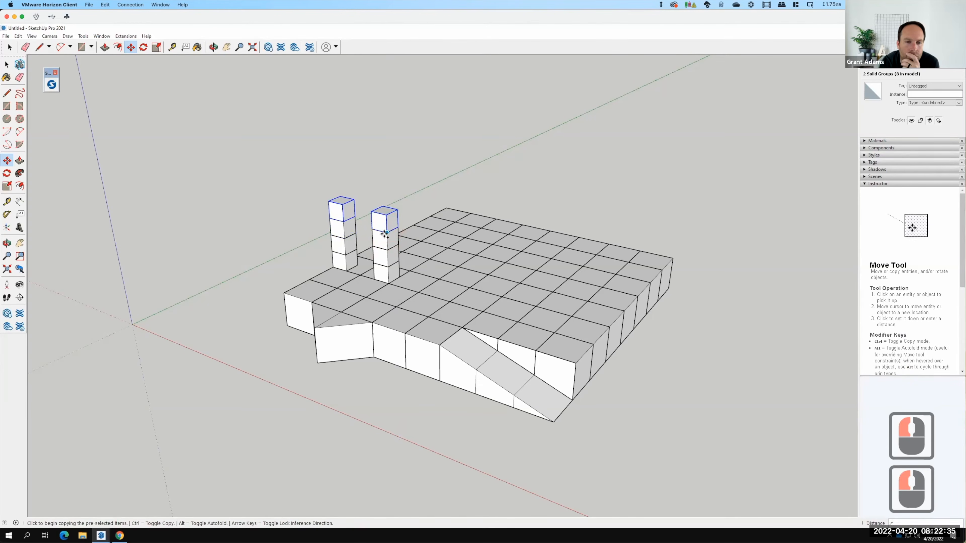
pyautogui.click(384, 228)
pyautogui.click(383, 214)
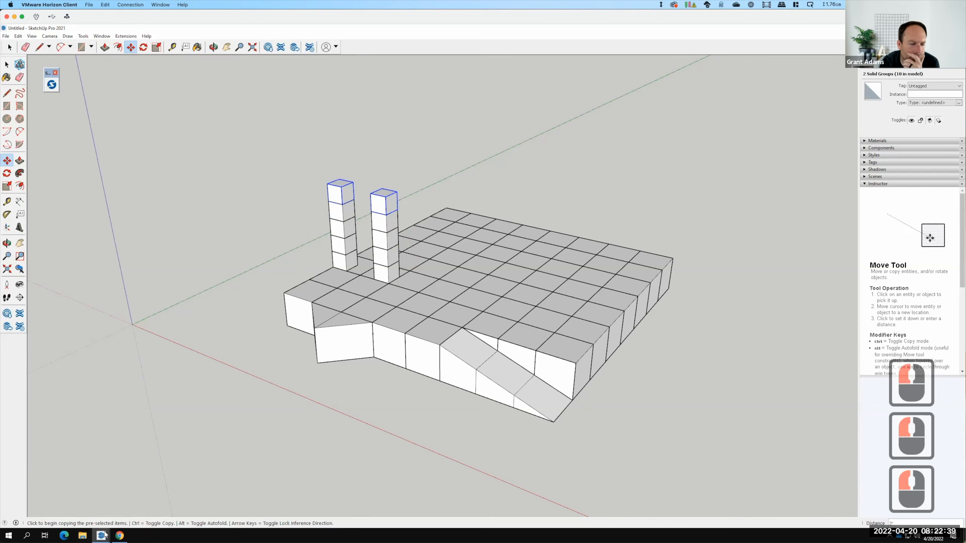
# Check the Cube House drawing in Chrome, return to SketchUp, and draw a 4' by 2' rectangle between the columns beneath their top cubes
pyautogui.moveTo(107, 534)
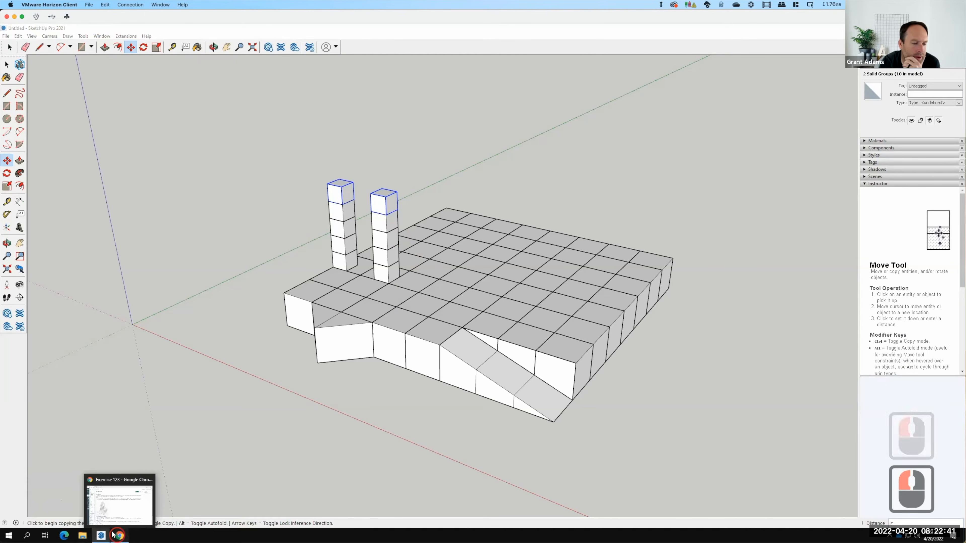
pyautogui.click(120, 535)
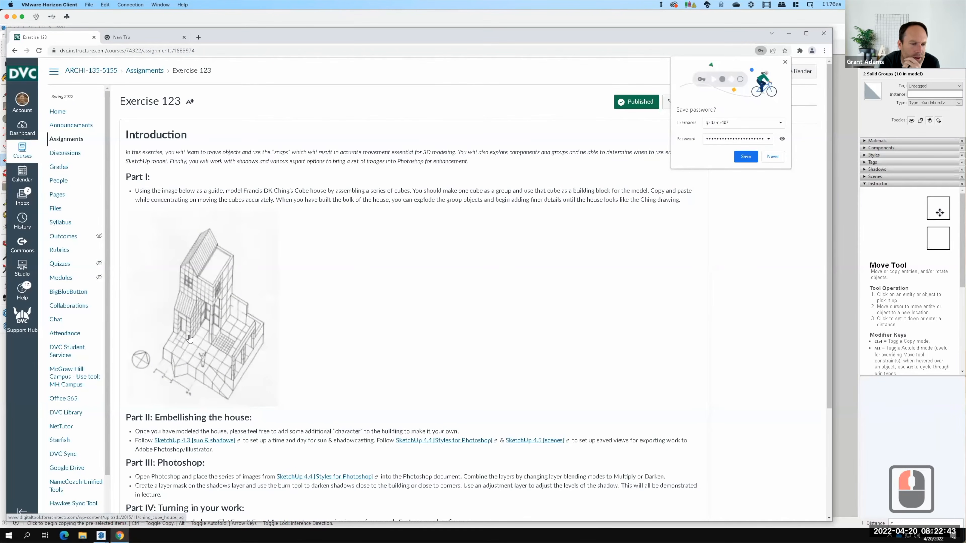
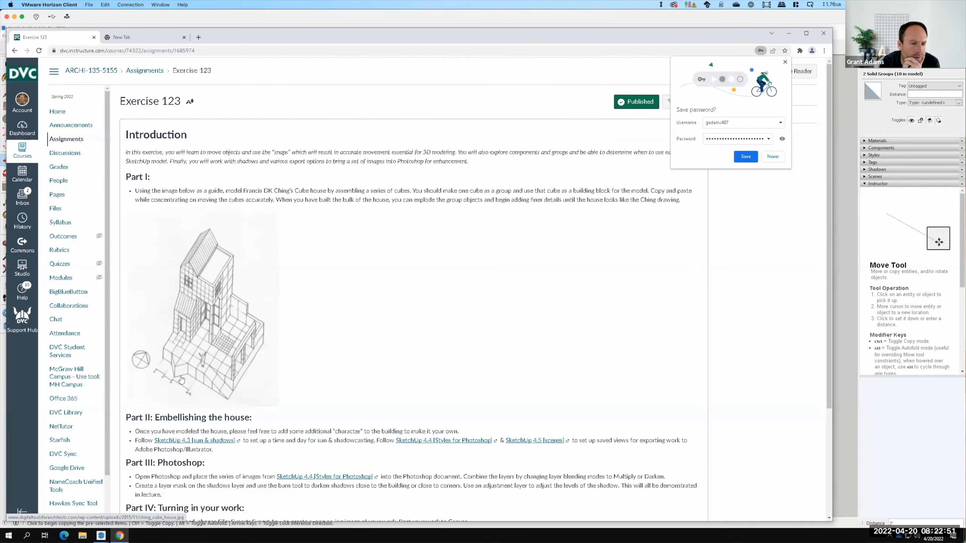
pyautogui.click(122, 536)
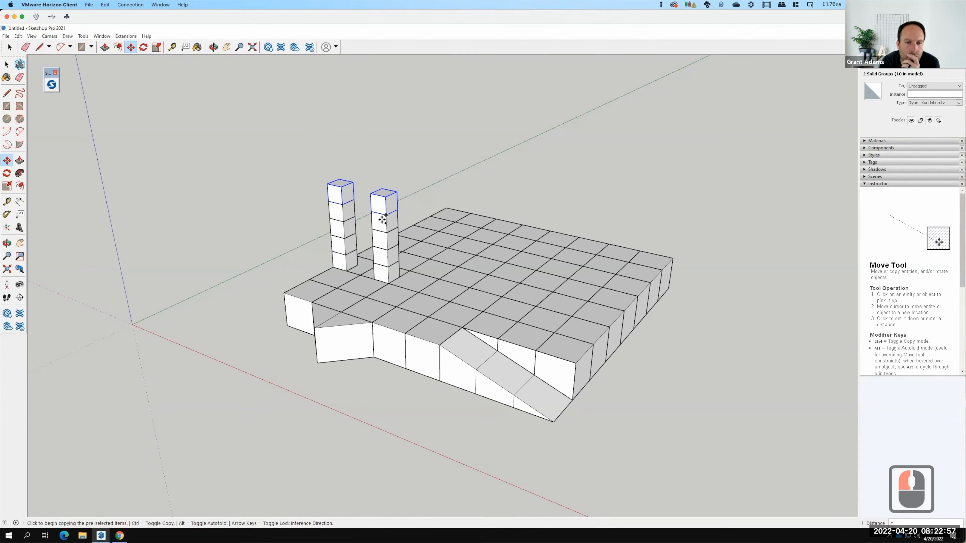
pyautogui.click(8, 106)
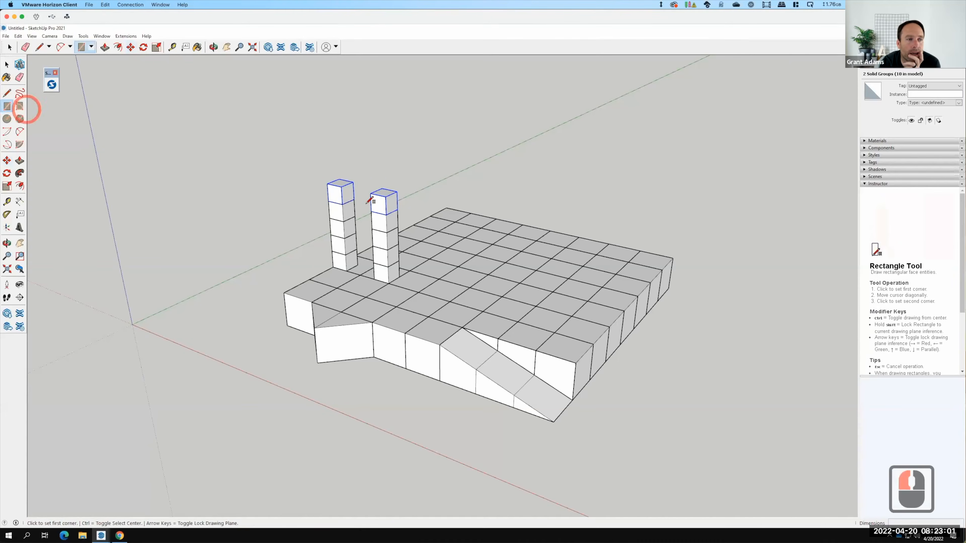
pyautogui.click(354, 200)
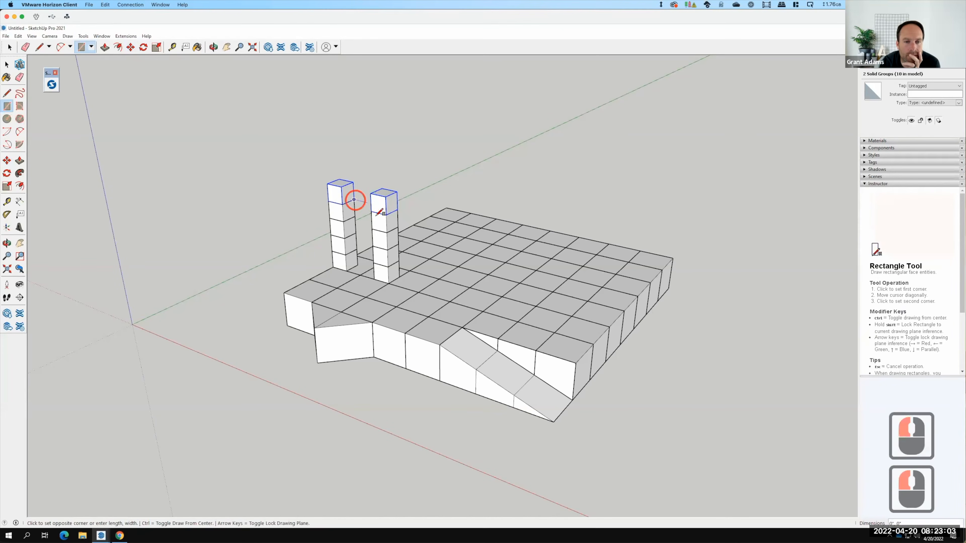
pyautogui.click(371, 211)
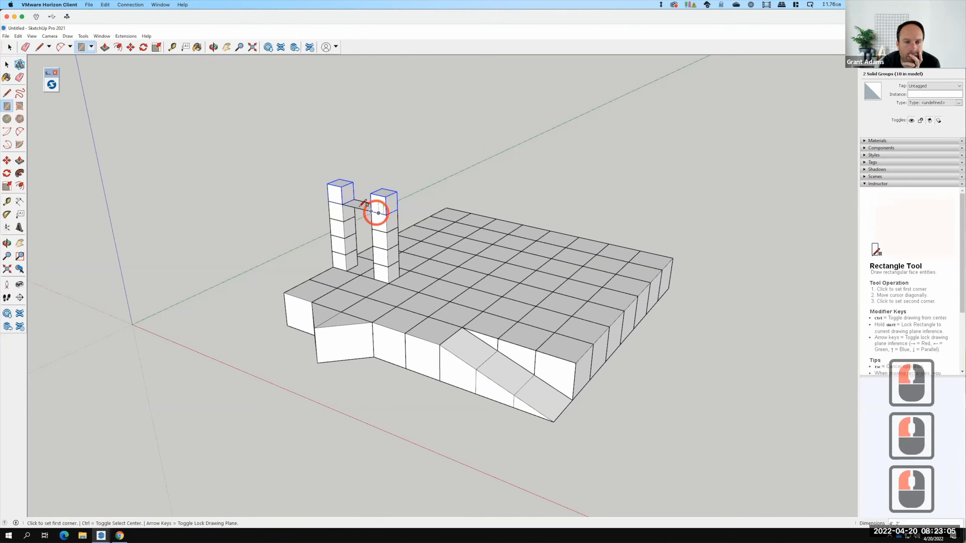
pyautogui.press('F15')
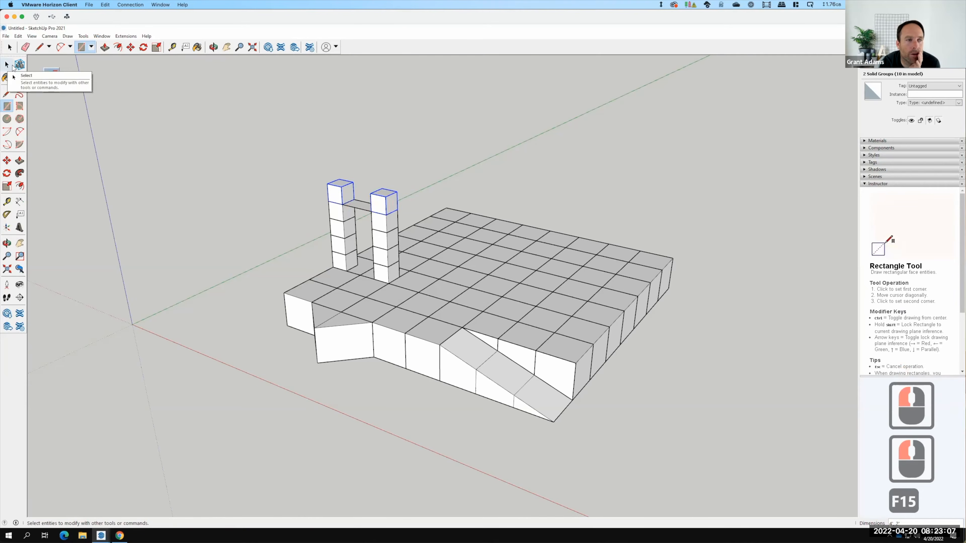
# Push/Pull the rectangle up 2' to form a lintel between the two top cubes
pyautogui.click(12, 66)
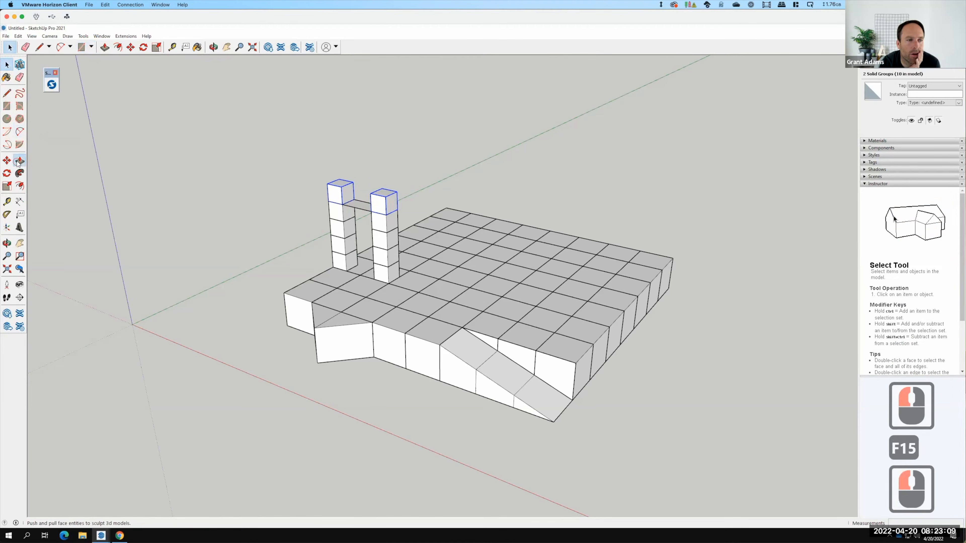
pyautogui.click(19, 160)
pyautogui.click(317, 191)
pyautogui.click(356, 205)
pyautogui.click(340, 185)
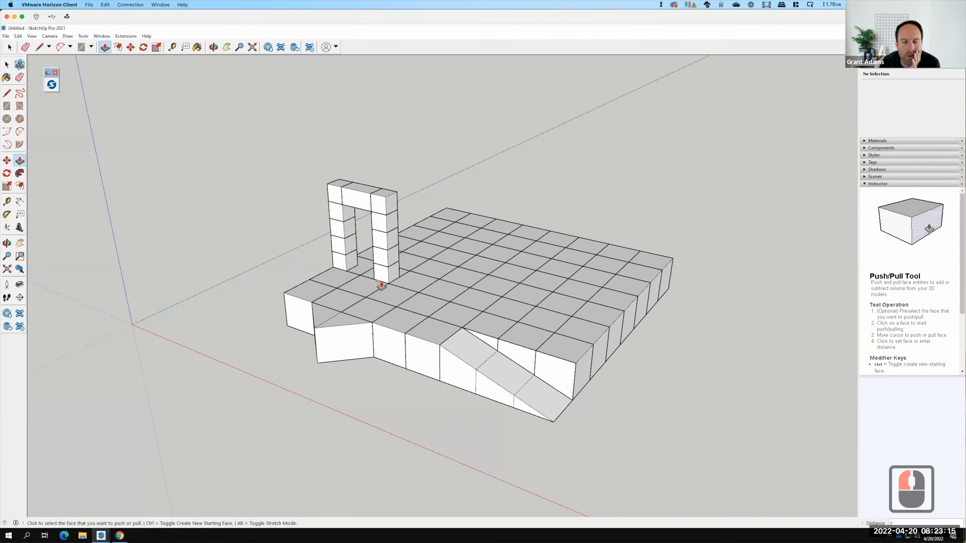
# Check the Cube House drawing in Chrome, then return to the untitled SketchUp model
pyautogui.click(120, 536)
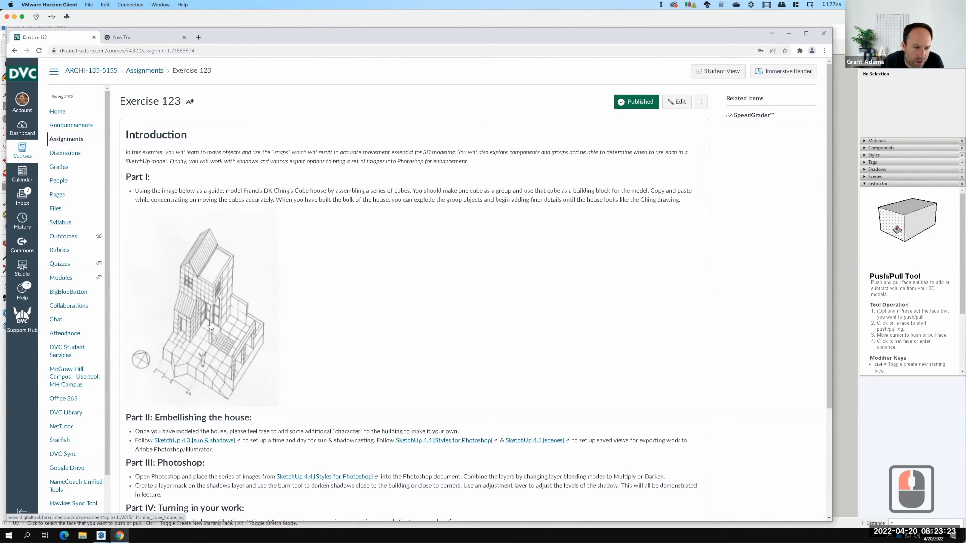
pyautogui.click(100, 535)
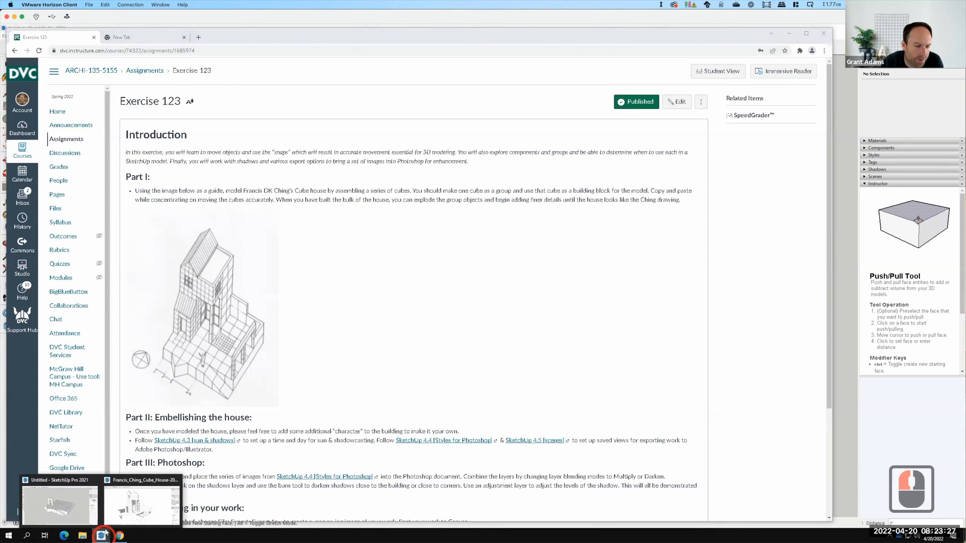
pyautogui.click(78, 505)
# Select all ten cubes of the two columns, leaving out the lintel, and copy them 2' back along the green axis
pyautogui.click(7, 65)
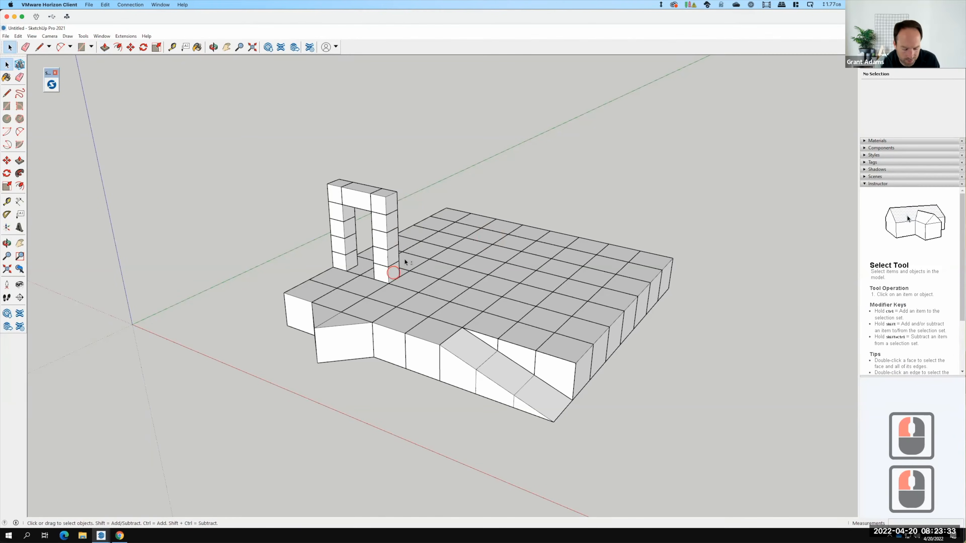
pyautogui.keyDown('shift'); pyautogui.click(397, 270); pyautogui.keyUp('shift')
pyautogui.keyDown('shift'); pyautogui.click(396, 237); pyautogui.keyUp('shift')
pyautogui.keyDown('shift'); pyautogui.click(396, 231); pyautogui.keyUp('shift')
pyautogui.keyDown('shift'); pyautogui.click(393, 218); pyautogui.keyUp('shift')
pyautogui.keyDown('shift'); pyautogui.click(388, 202); pyautogui.keyUp('shift')
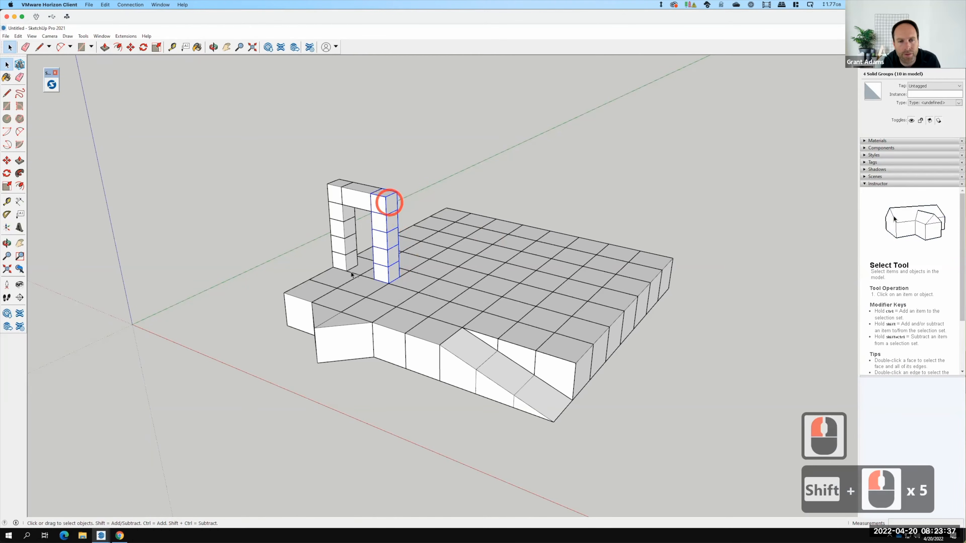
pyautogui.keyDown('shift'); pyautogui.click(337, 246); pyautogui.keyUp('shift')
pyautogui.keyDown('shift'); pyautogui.click(337, 230); pyautogui.keyUp('shift')
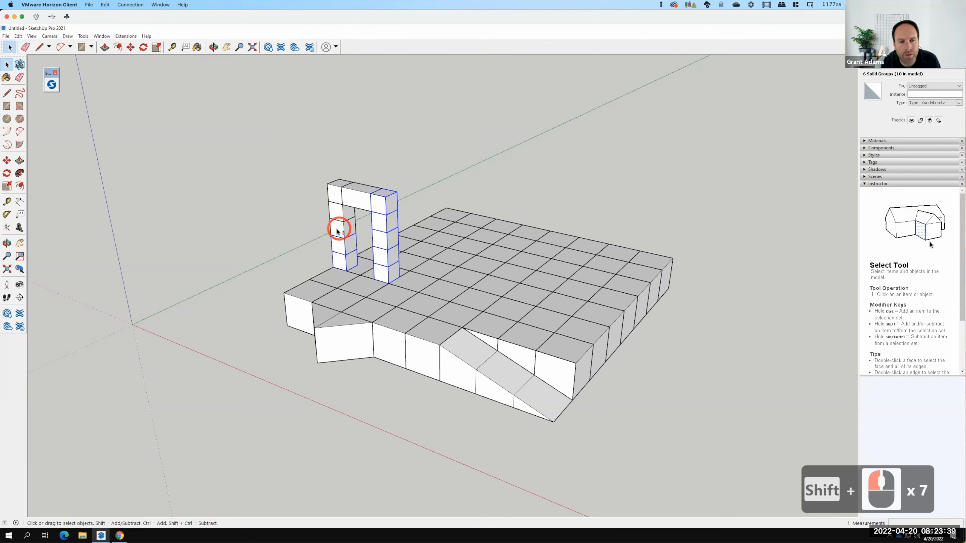
pyautogui.keyDown('shift'); pyautogui.click(336, 195); pyautogui.keyUp('shift')
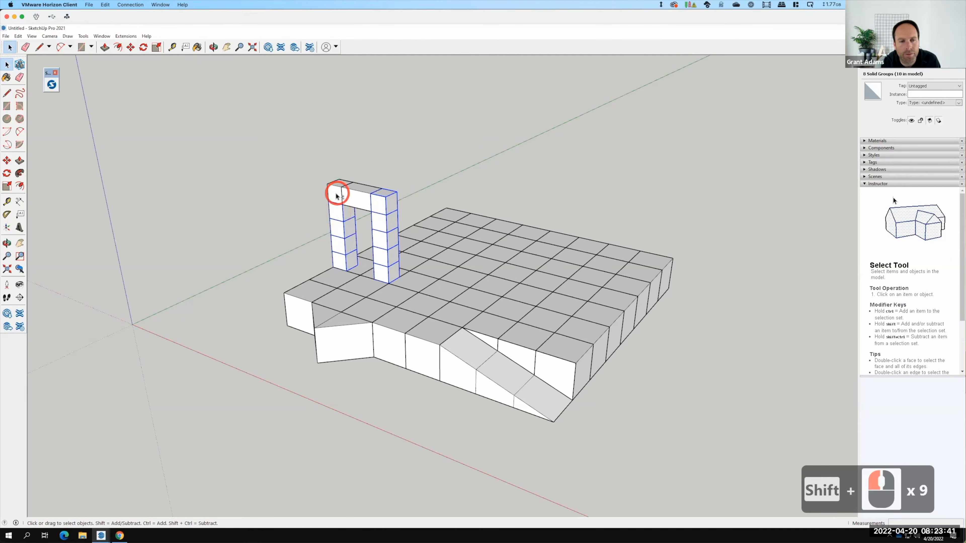
pyautogui.keyDown('shift'); pyautogui.click(344, 194); pyautogui.keyUp('shift')
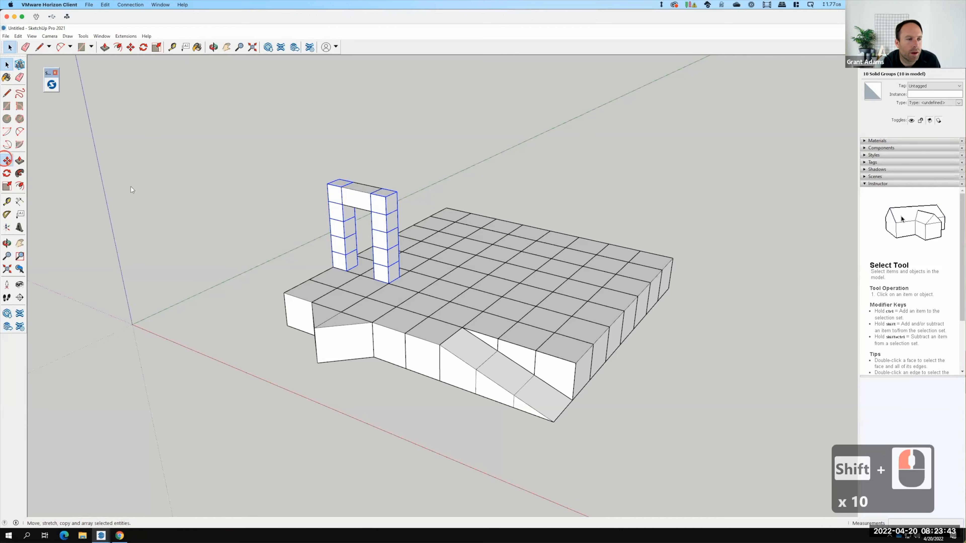
pyautogui.click(7, 161)
pyautogui.press('ctrl')
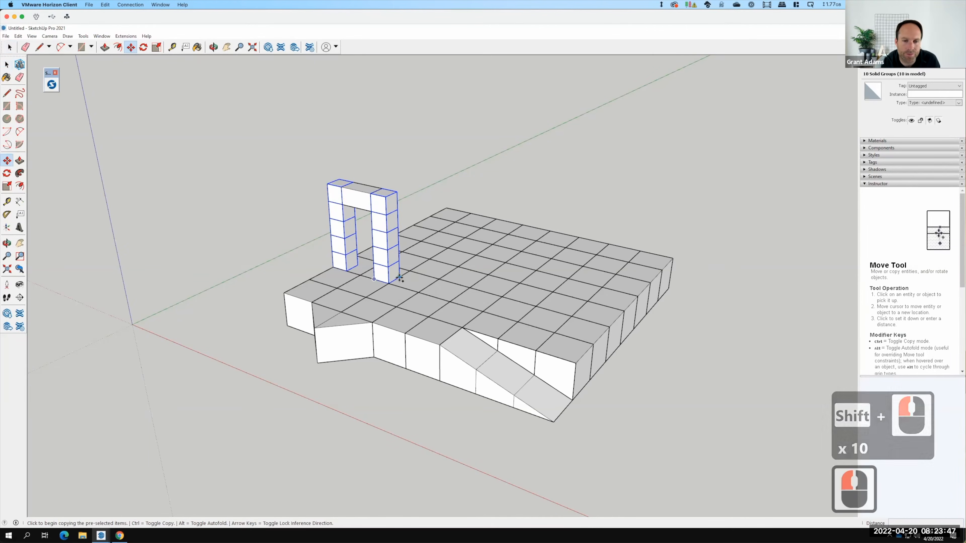
pyautogui.click(388, 282)
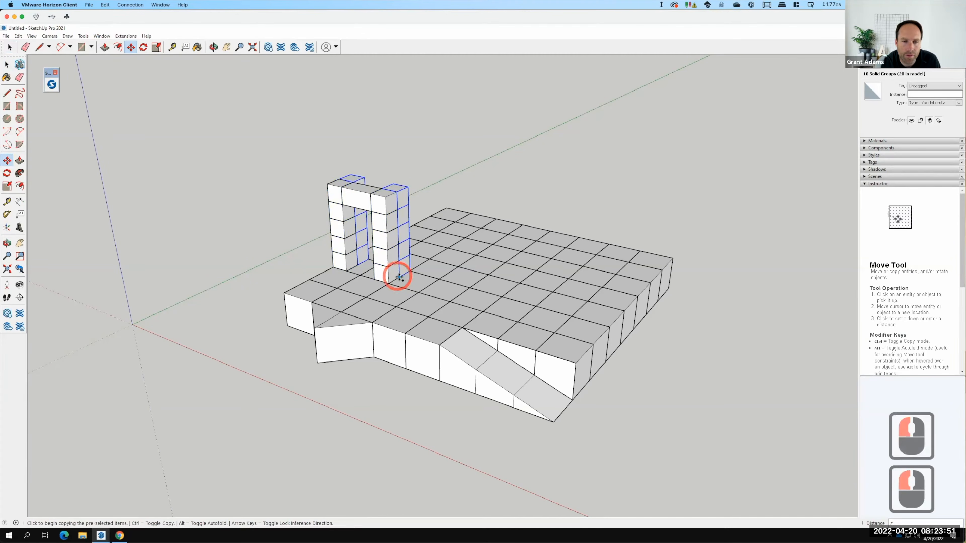
# Place two more copies of the column pair backward at 2' spacing, making both side walls four cubes deep
pyautogui.click(413, 270)
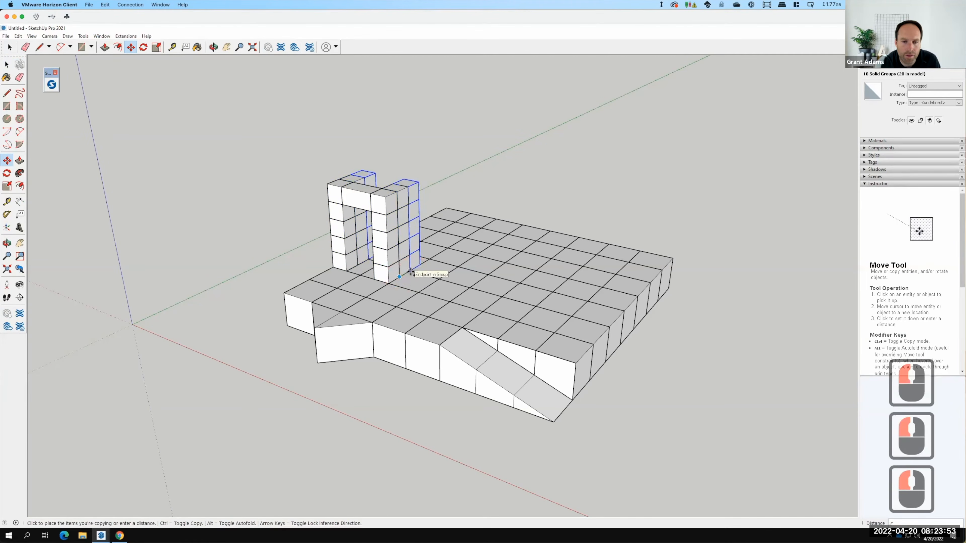
pyautogui.click(410, 270)
pyautogui.click(410, 271)
pyautogui.click(420, 265)
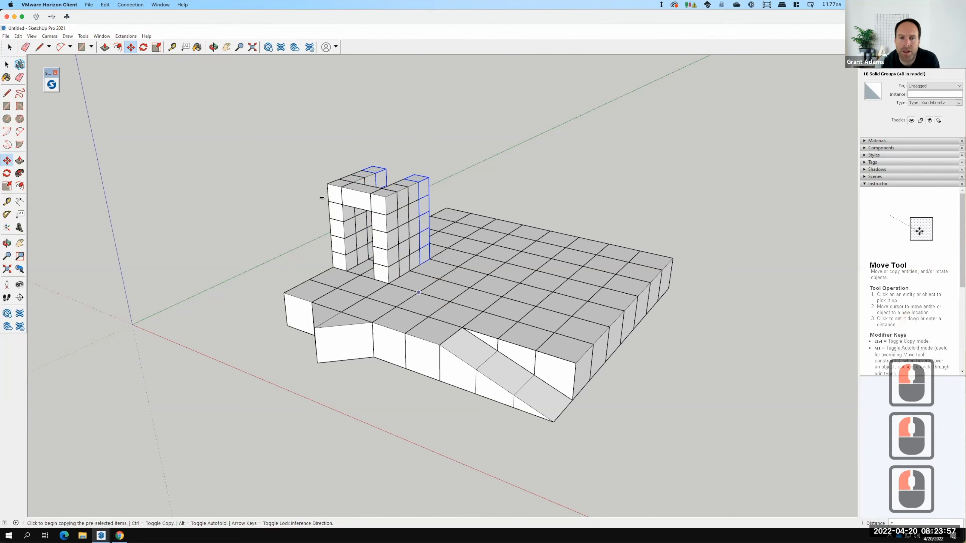
# Select the top cubes of the three rear column pairs and copy them straight up 2'
pyautogui.press('space')
pyautogui.click(402, 199)
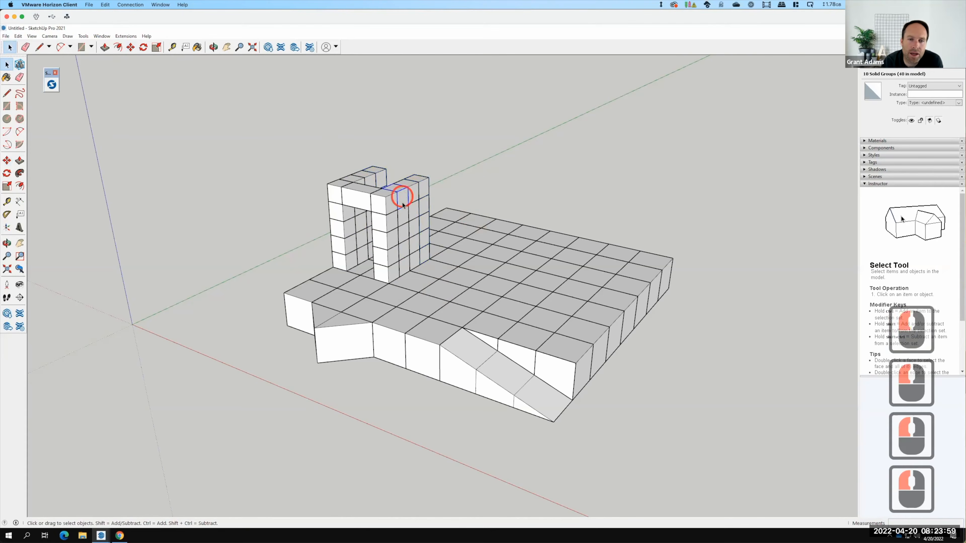
pyautogui.keyDown('shift'); pyautogui.click(418, 188); pyautogui.keyUp('shift')
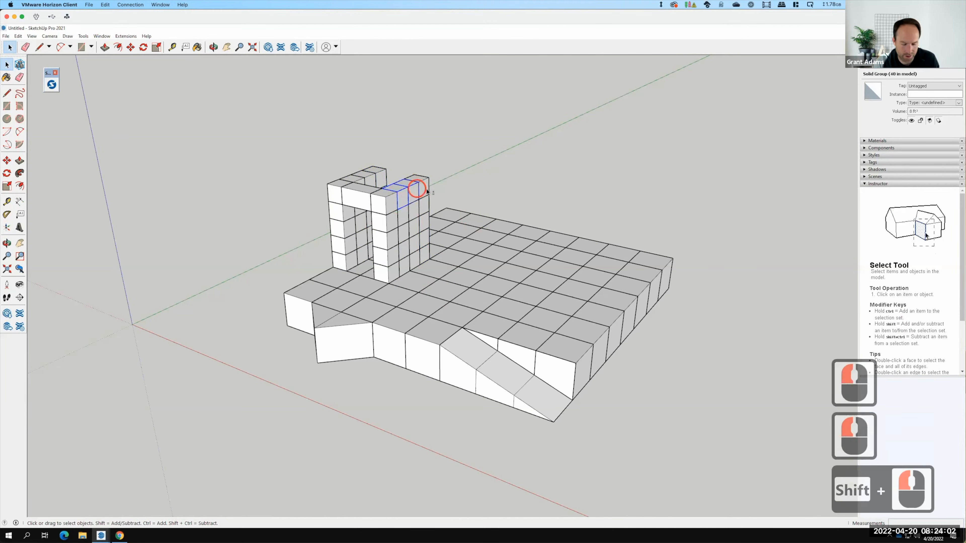
pyautogui.keyDown('shift'); pyautogui.click(360, 178); pyautogui.keyUp('shift')
pyautogui.keyDown('shift'); pyautogui.click(367, 174); pyautogui.keyUp('shift')
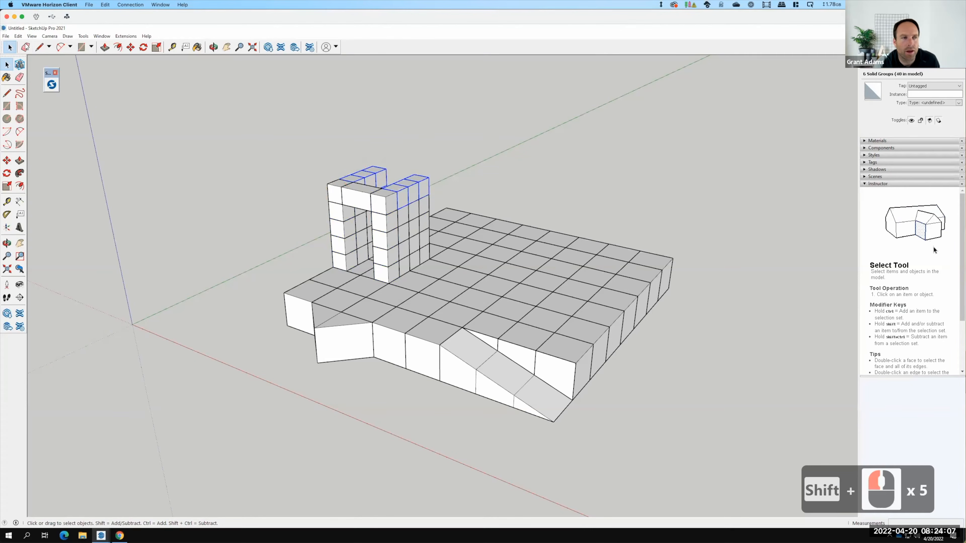
pyautogui.click(7, 160)
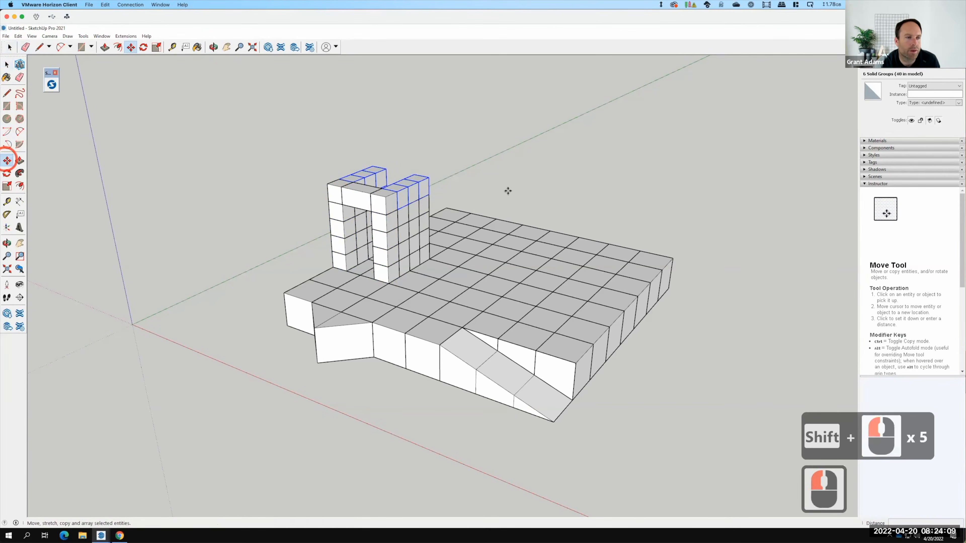
pyautogui.press('ctrl')
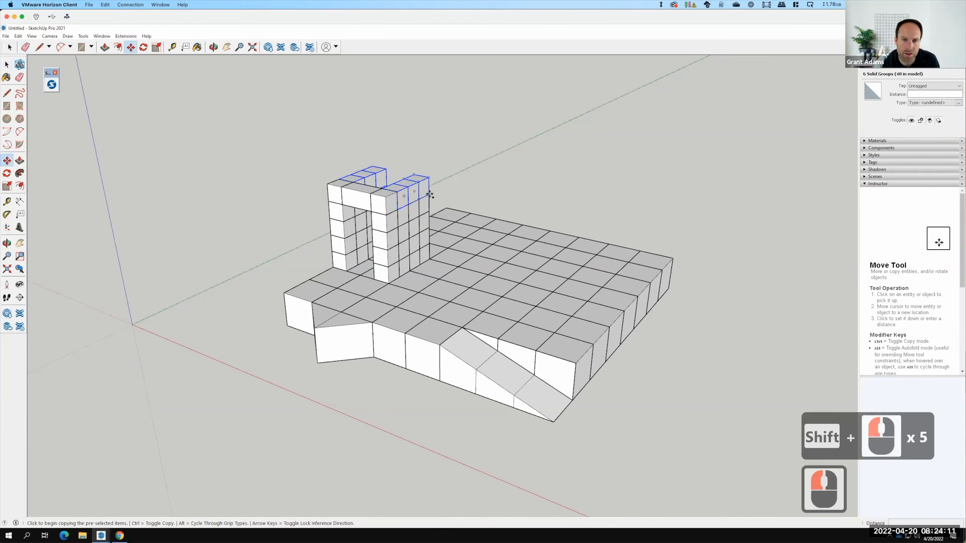
pyautogui.click(432, 179)
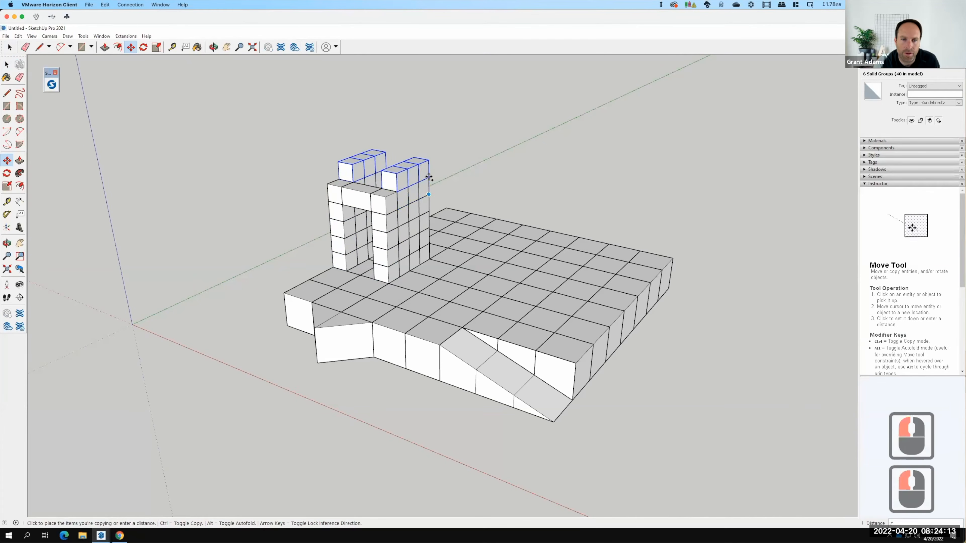
pyautogui.click(430, 177)
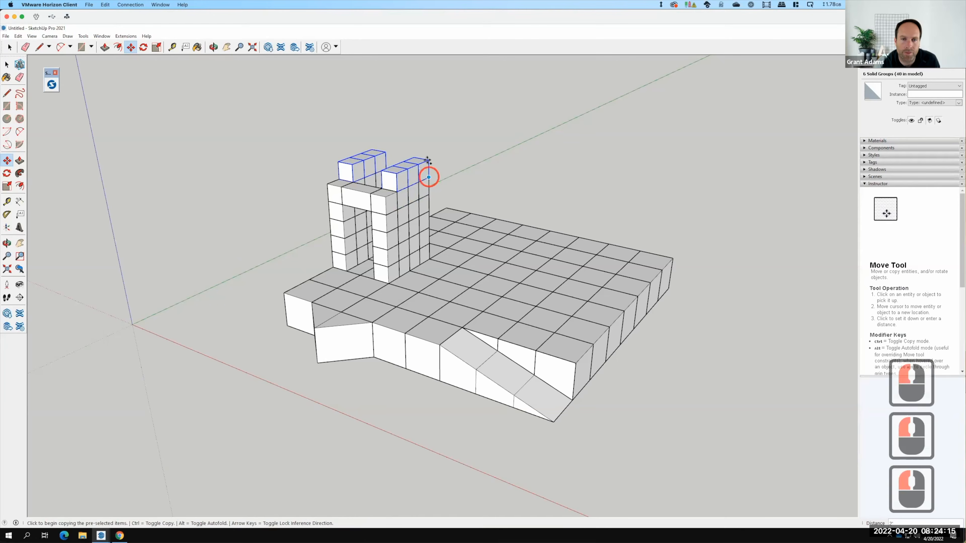
# Stack two more copies of the six cubes upward at 2' spacing, making the rear columns eight cubes high
pyautogui.click(429, 178)
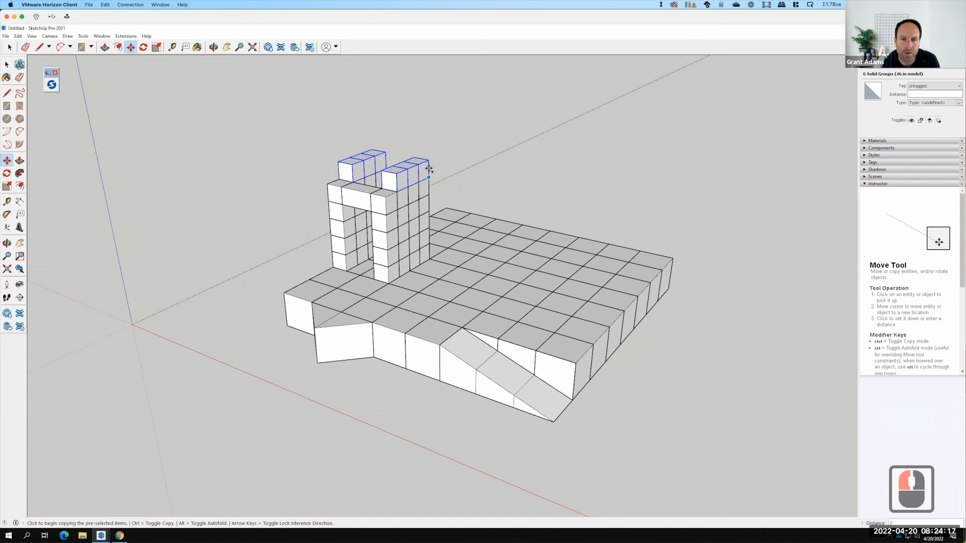
pyautogui.click(426, 160)
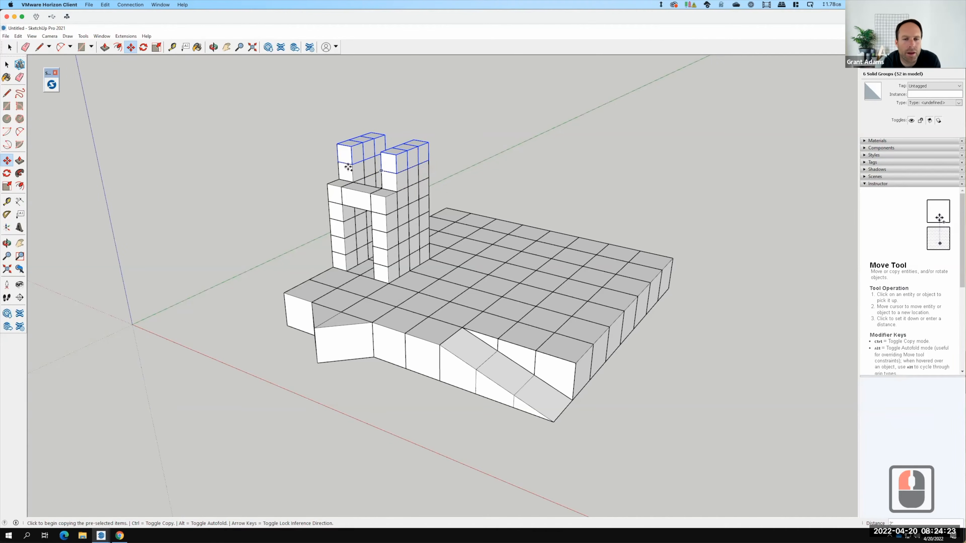
pyautogui.click(429, 160)
pyautogui.click(428, 143)
pyautogui.click(130, 149)
# Copy the sixth-level cubes of the second column pair 2' forward onto the tops of the front columns
pyautogui.click(7, 65)
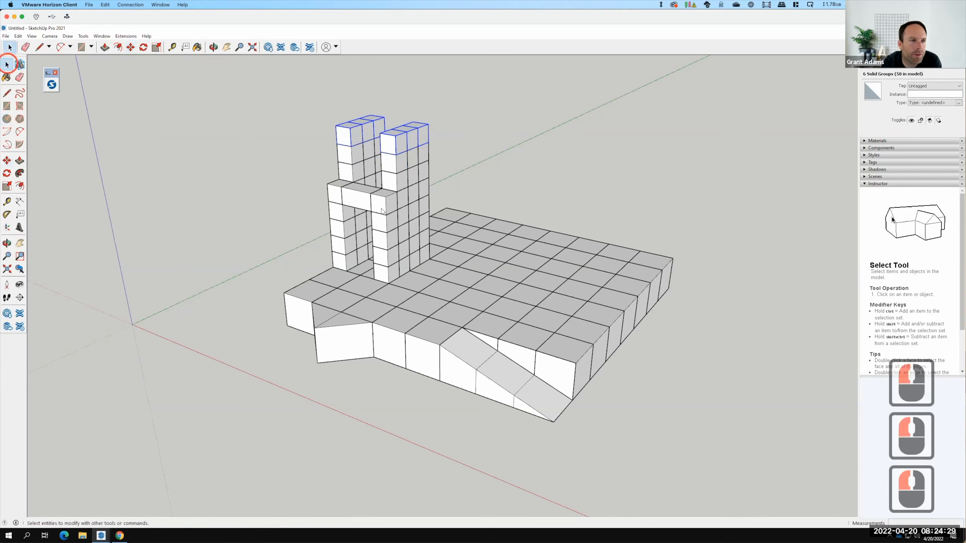
pyautogui.click(396, 182)
pyautogui.click(345, 172)
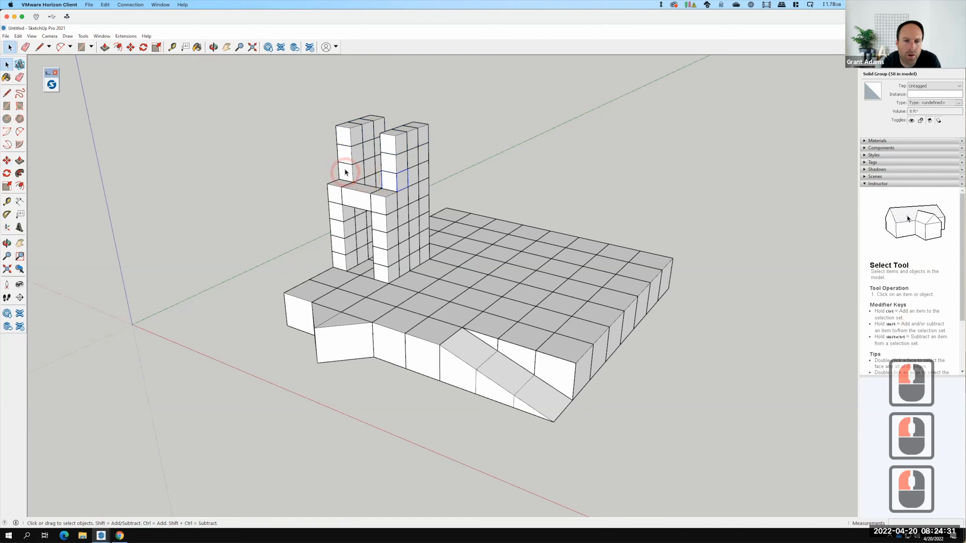
pyautogui.keyDown('shift'); pyautogui.click(345, 172); pyautogui.keyUp('shift')
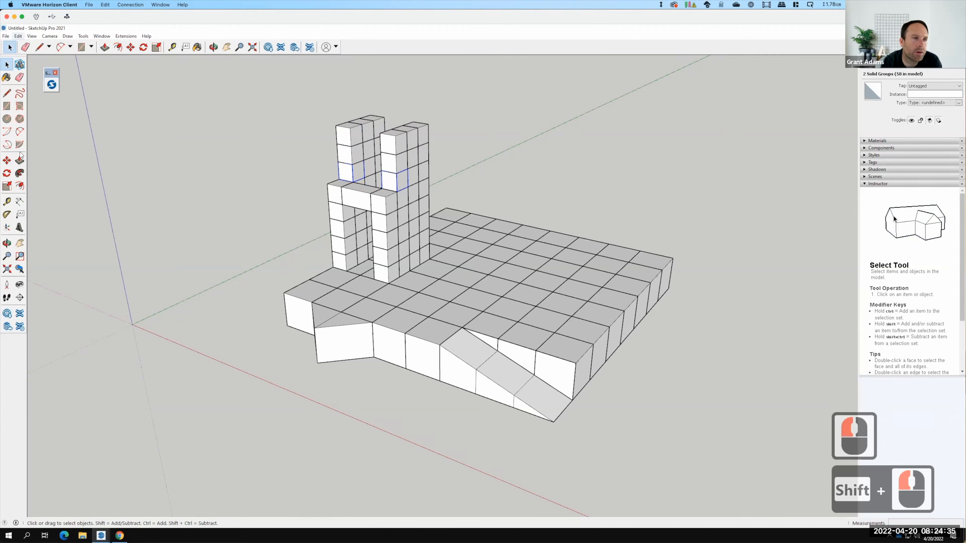
pyautogui.click(7, 160)
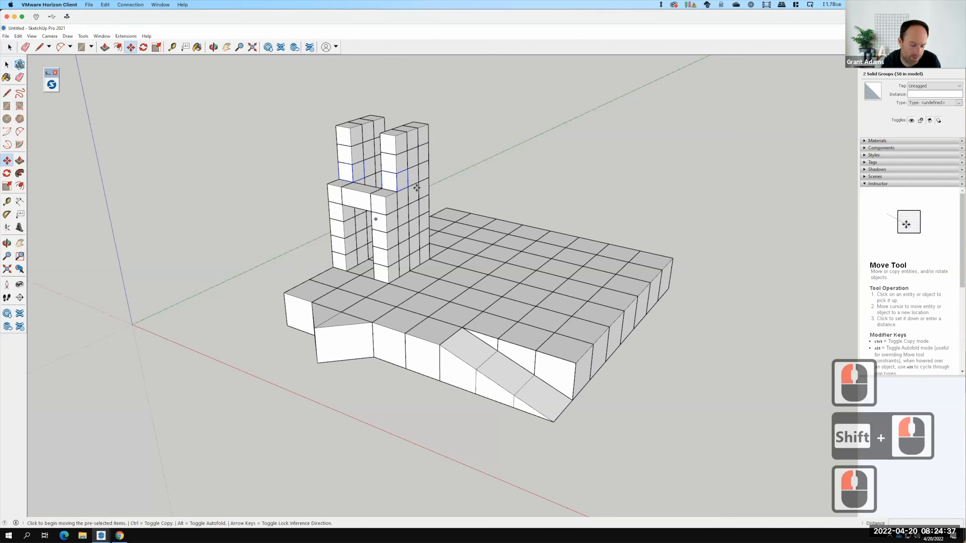
pyautogui.click(393, 193)
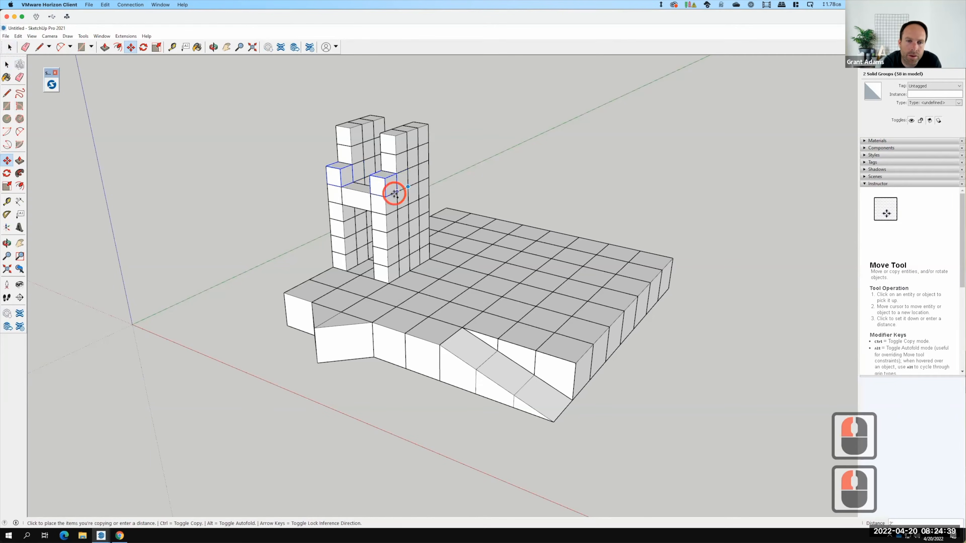
pyautogui.click(394, 190)
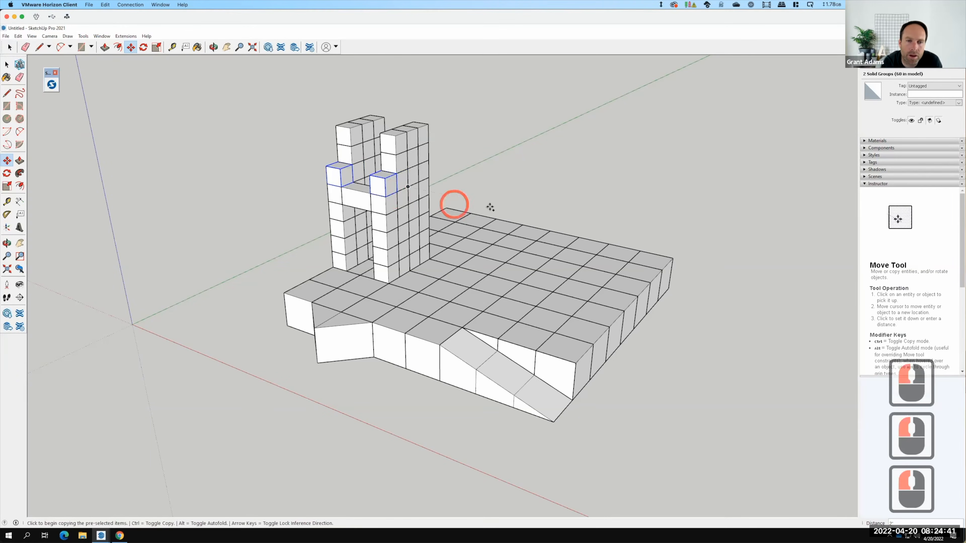
# Compare the raised walls with the Cube House drawing in Chrome and return to the SketchUp model
pyautogui.click(12, 65)
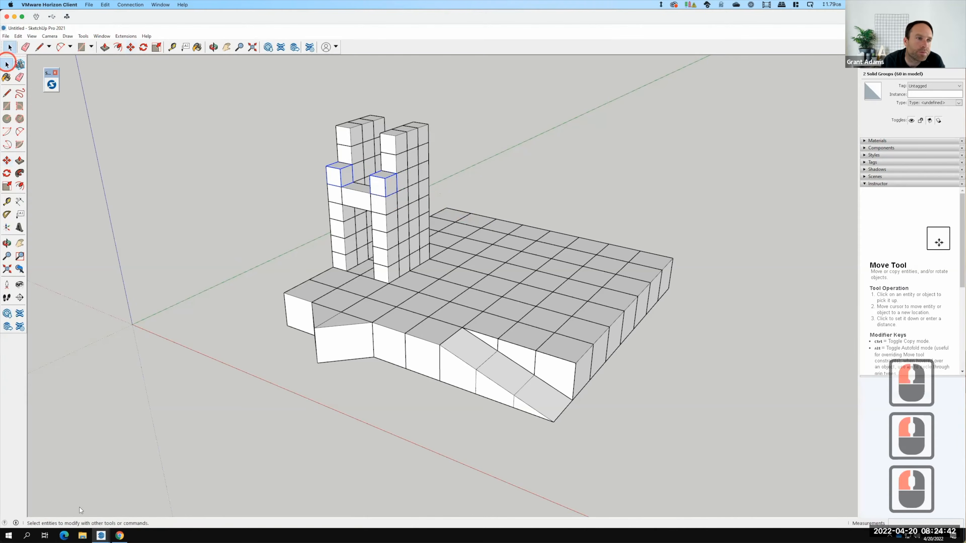
pyautogui.click(121, 535)
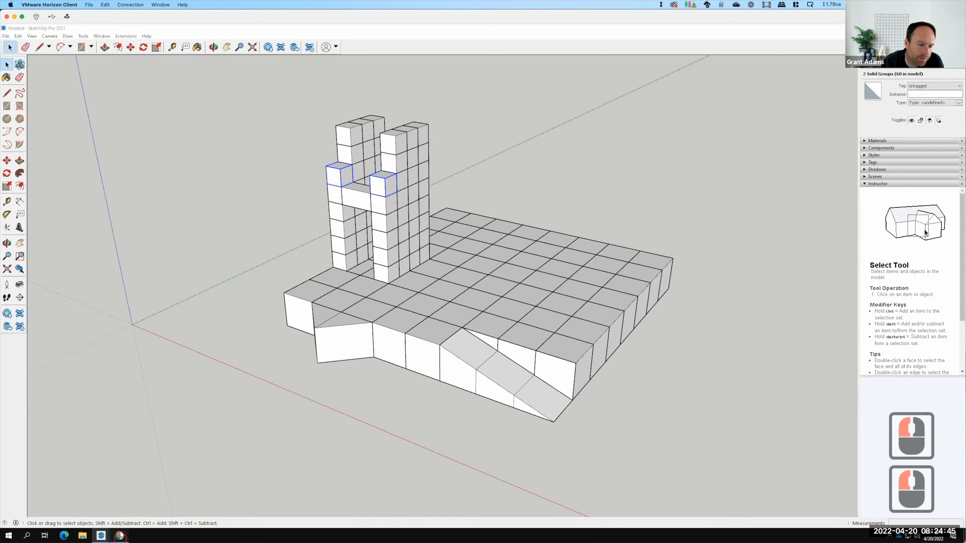
pyautogui.click(119, 536)
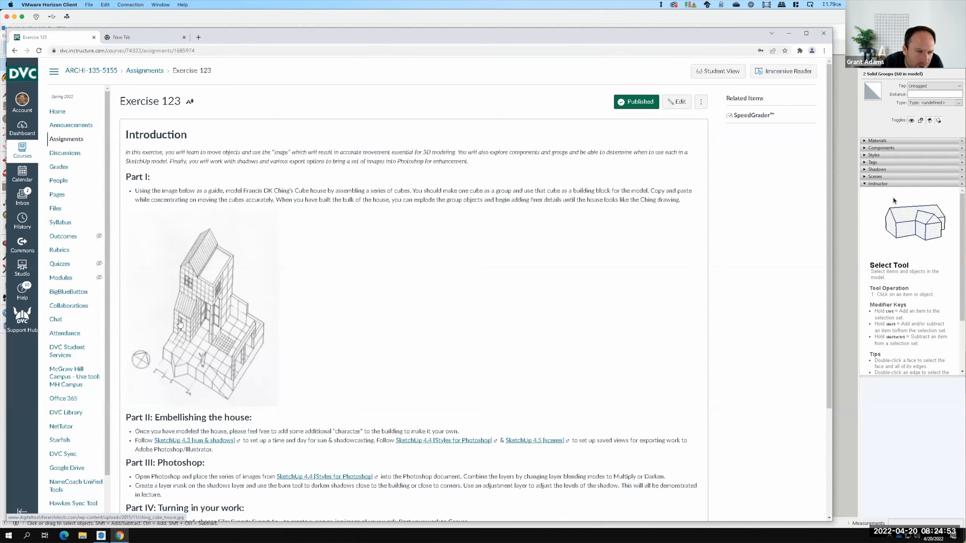
pyautogui.click(120, 535)
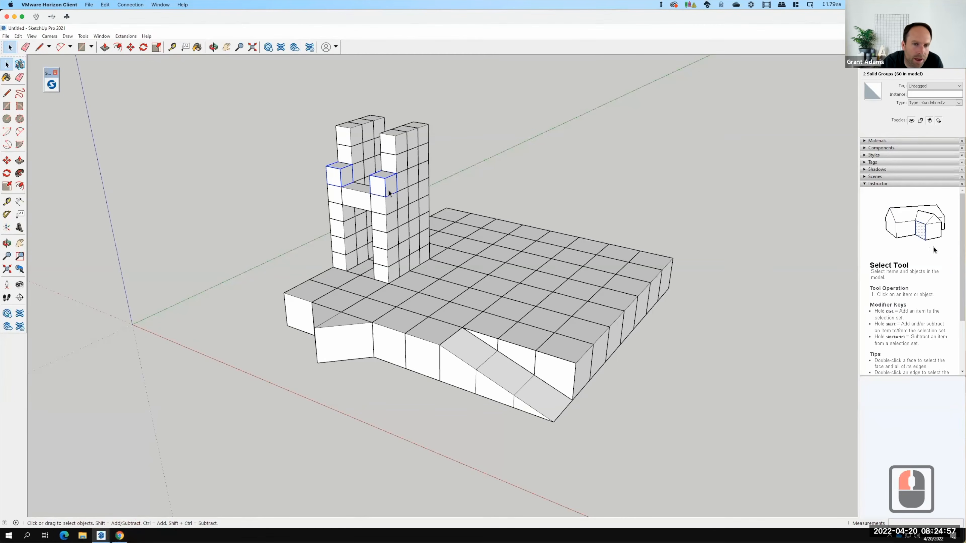
# Draw a diagonal line on one wall's outer side from the top between the third and fourth cubes to the front sixth-level cube's lower front corner
pyautogui.click(415, 157)
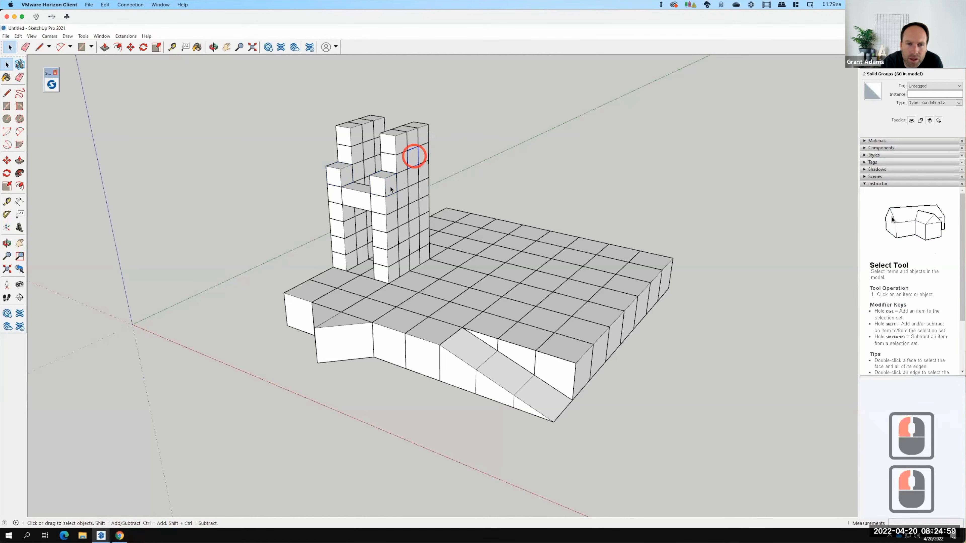
pyautogui.click(388, 187)
pyautogui.click(404, 160)
pyautogui.click(411, 144)
pyautogui.click(8, 94)
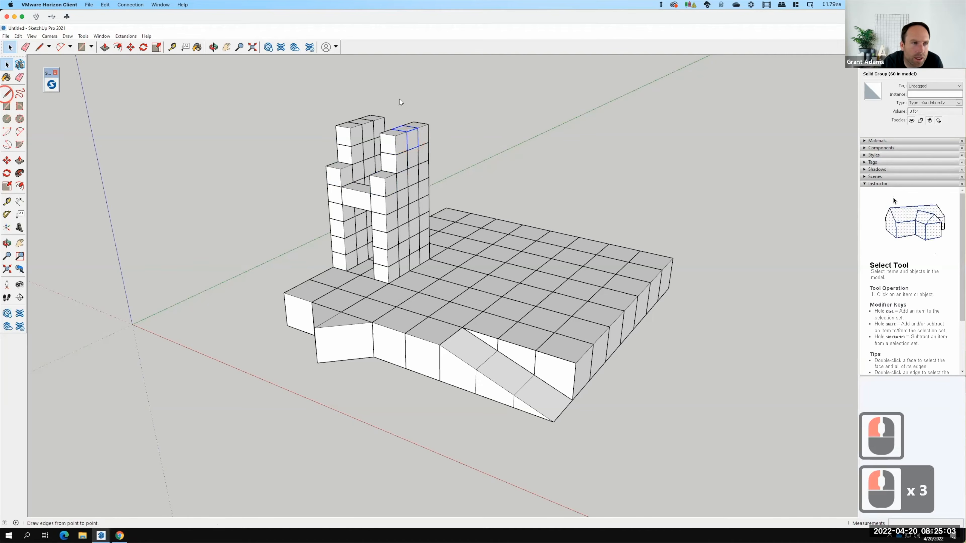
pyautogui.click(412, 134)
pyautogui.click(385, 197)
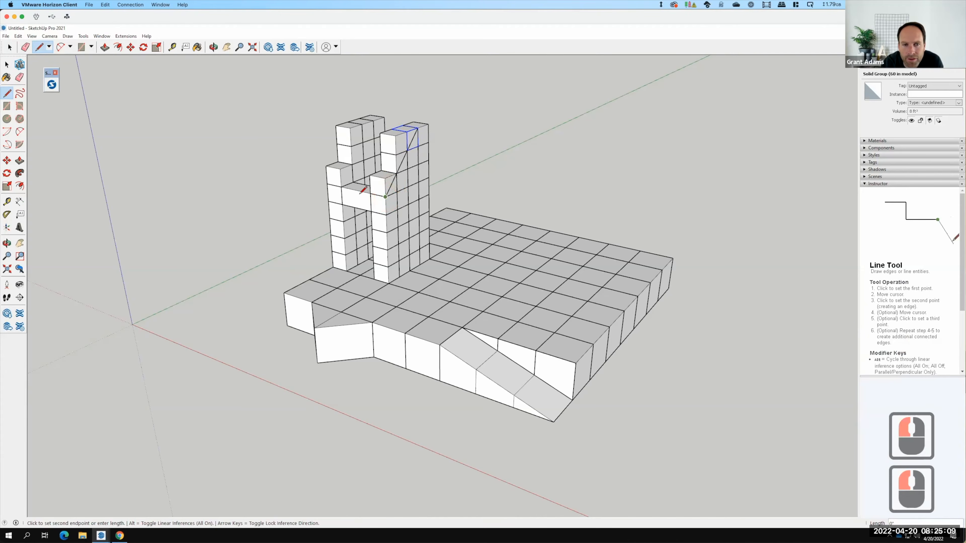
# Continue the line across to the other wall, up its matching diagonal and back across the top, closing a sloped roof face
pyautogui.moveTo(323, 192); pyautogui.dragTo(765, 179, button='middle')
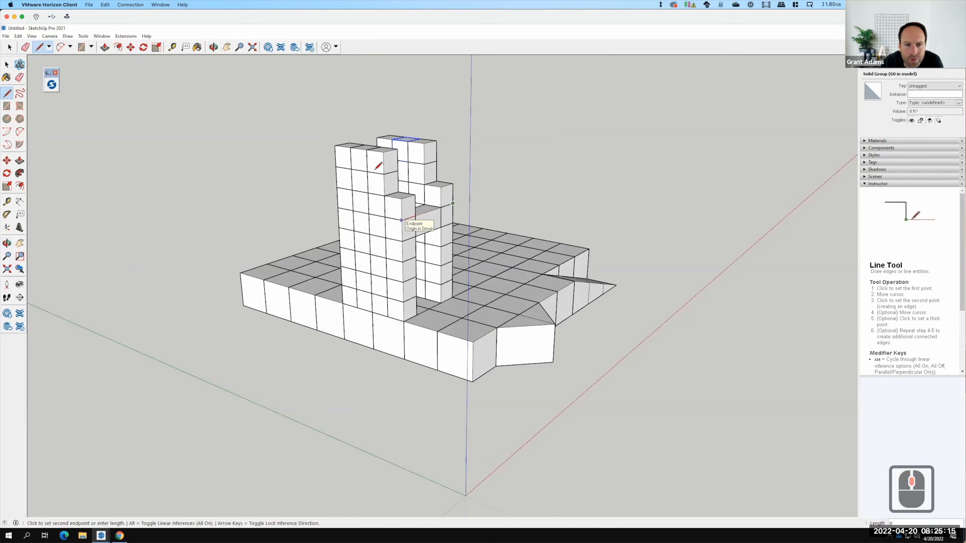
pyautogui.click(401, 220)
pyautogui.click(376, 173)
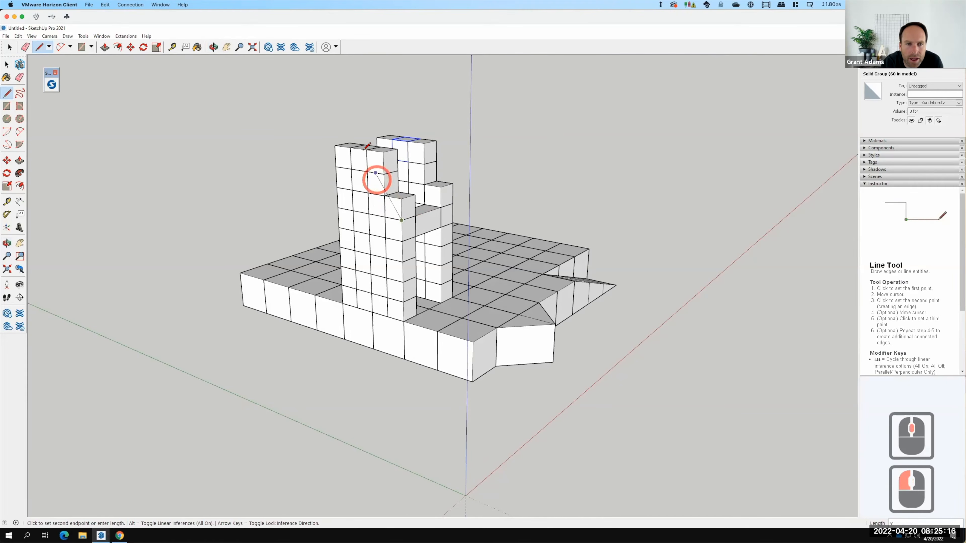
pyautogui.click(350, 148)
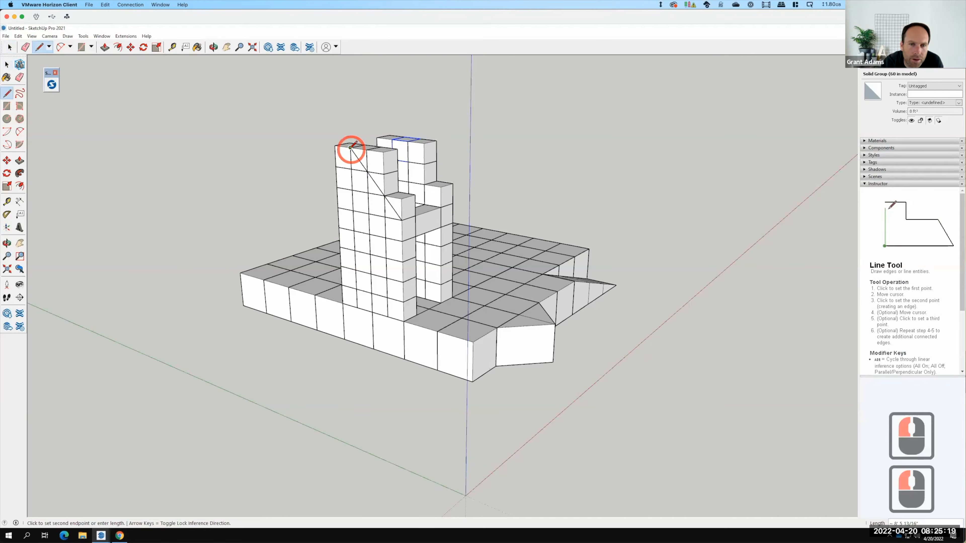
pyautogui.click(391, 140)
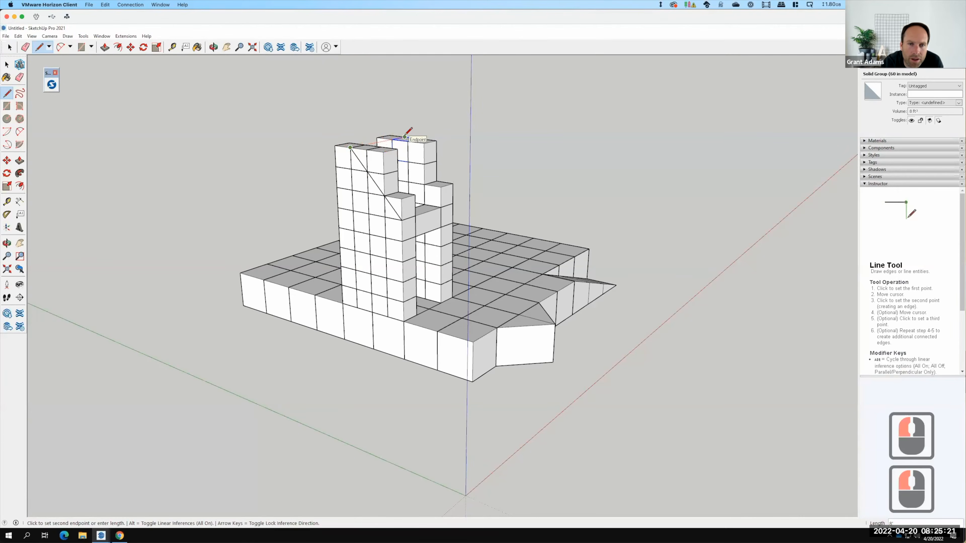
pyautogui.click(404, 137)
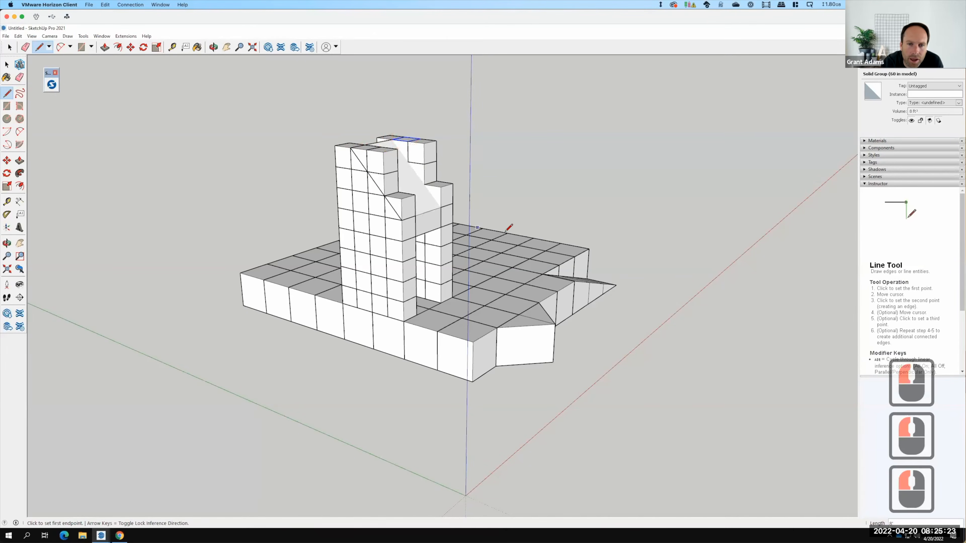
# Erase the front eighth-level cube of each wall, which lies entirely outside the sloped face
pyautogui.moveTo(355, 248)
pyautogui.mouseDown(button='middle')
pyautogui.moveTo(199, 235)
pyautogui.moveTo(317, 209)
pyautogui.moveTo(443, 137)
pyautogui.mouseUp(button='middle')
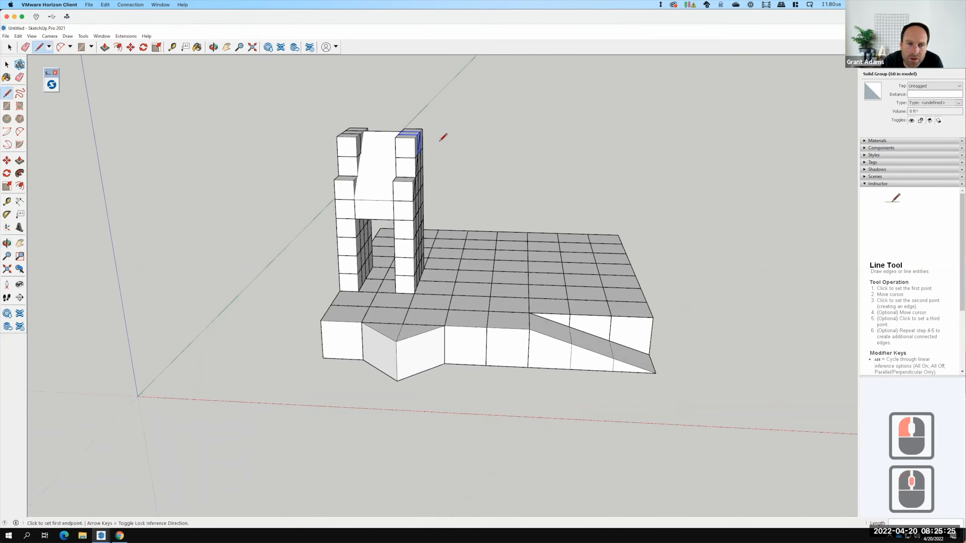
pyautogui.scroll(5, 447, 160)
pyautogui.moveTo(336, 187)
pyautogui.mouseDown(button='middle')
pyautogui.moveTo(418, 185)
pyautogui.moveTo(320, 189)
pyautogui.moveTo(323, 174)
pyautogui.mouseUp(button='middle')
pyautogui.click(6, 65)
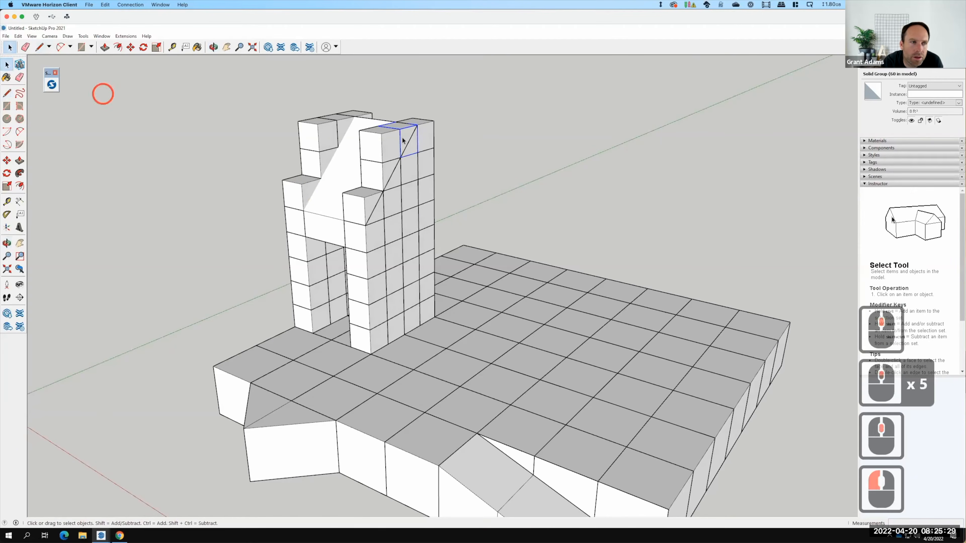
pyautogui.click(383, 145)
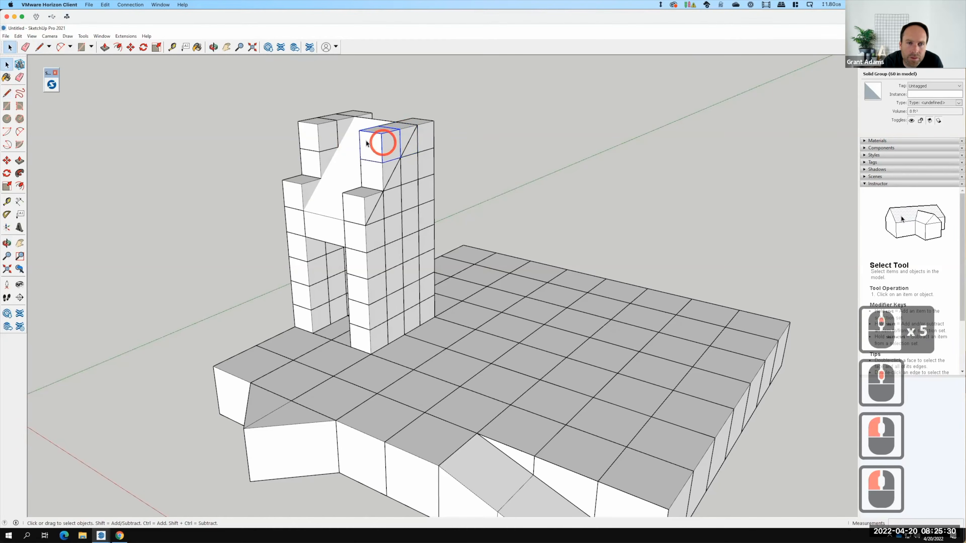
pyautogui.keyDown('shift'); pyautogui.click(317, 138); pyautogui.keyUp('shift')
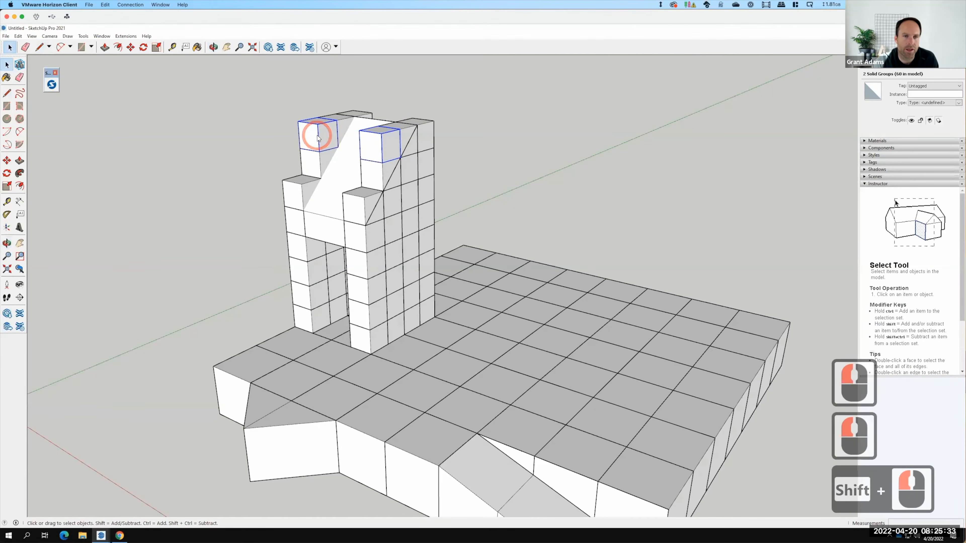
pyautogui.rightClick(317, 137)
pyautogui.click(337, 149)
pyautogui.click(400, 145)
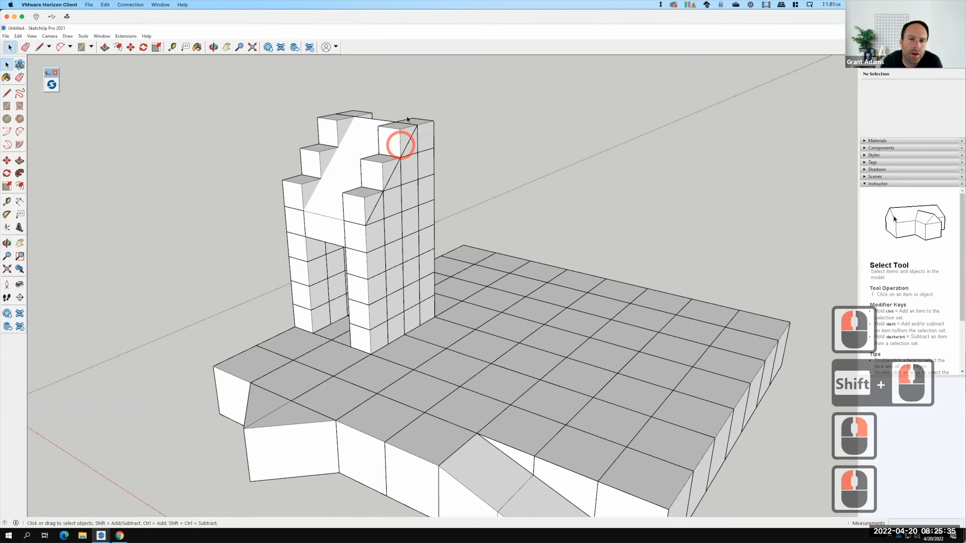
# Explode the six stepped cube groups crossed by the slope, three on each wall
pyautogui.click(364, 198)
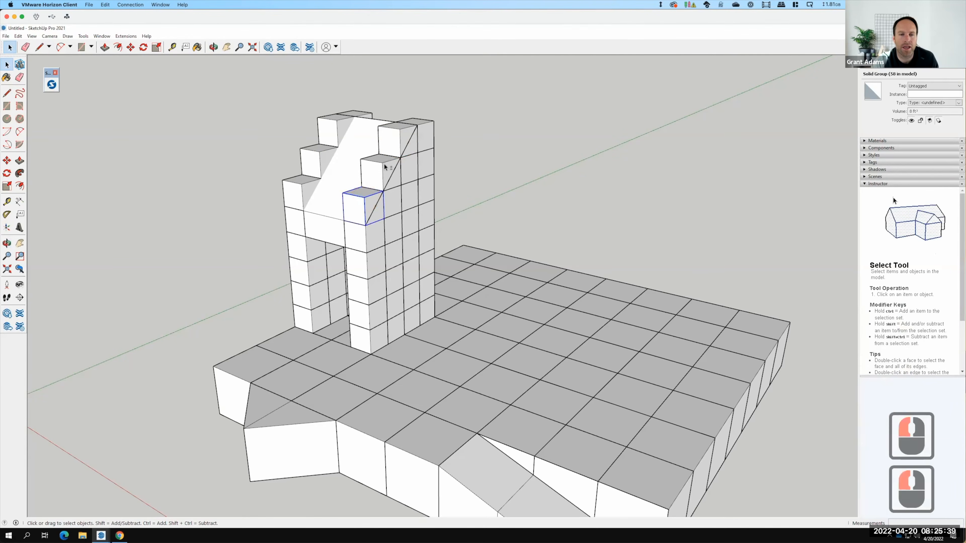
pyautogui.keyDown('shift'); pyautogui.click(381, 171); pyautogui.keyUp('shift')
pyautogui.keyDown('shift'); pyautogui.click(396, 133); pyautogui.keyUp('shift')
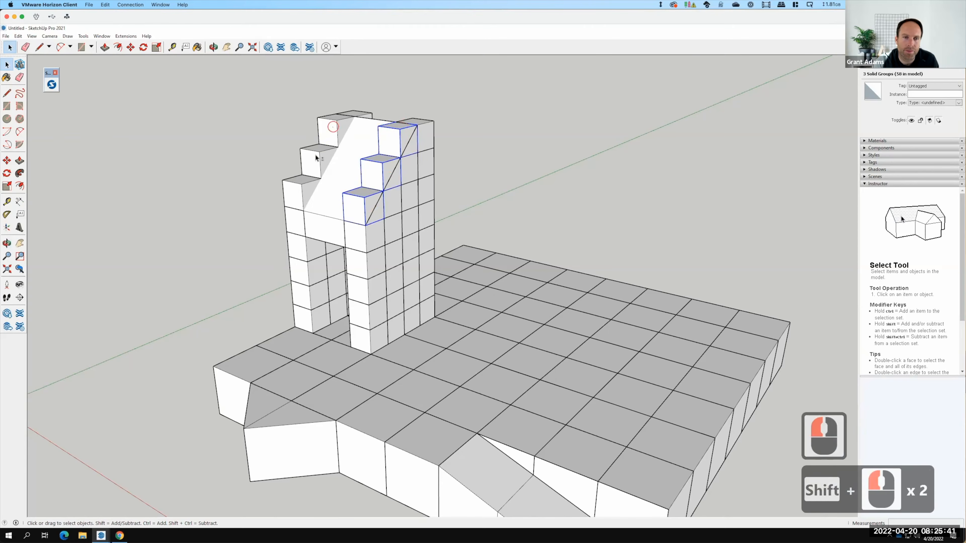
pyautogui.keyDown('shift'); pyautogui.click(300, 187); pyautogui.keyUp('shift')
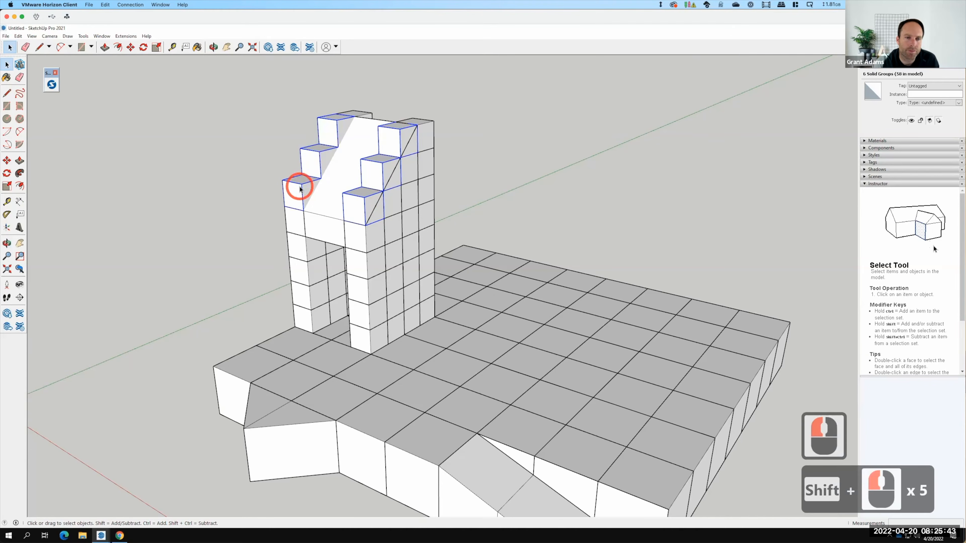
pyautogui.rightClick(300, 188)
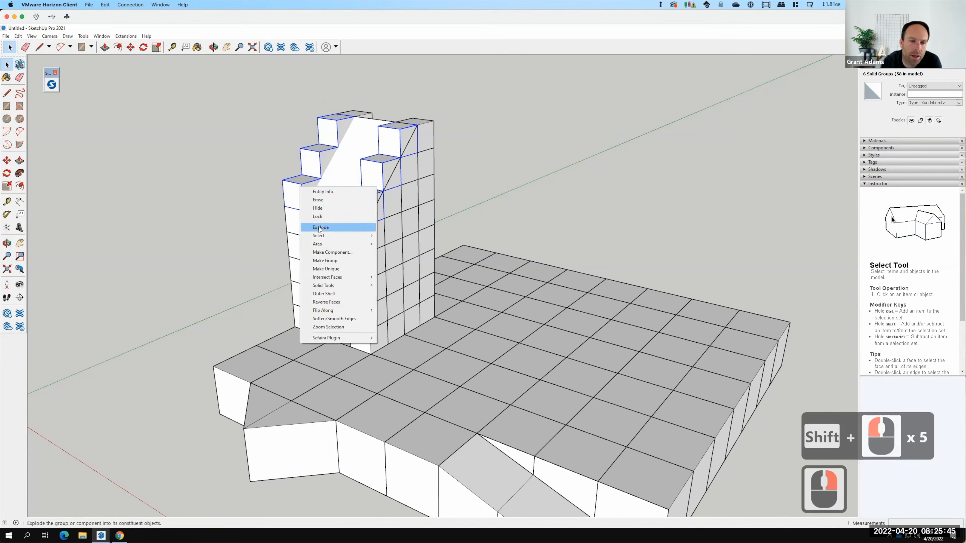
pyautogui.click(319, 228)
# Erase the corner geometry of the exploded eighth-level cubes that projects above the diagonal on both walls
pyautogui.moveTo(372, 161); pyautogui.dragTo(301, 121, button='middle')
pyautogui.click(414, 91)
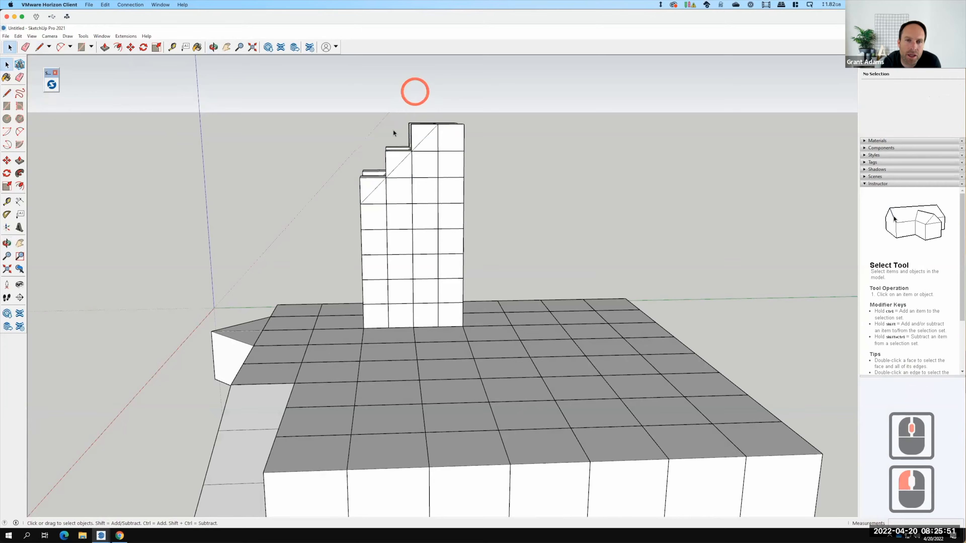
pyautogui.click(416, 131)
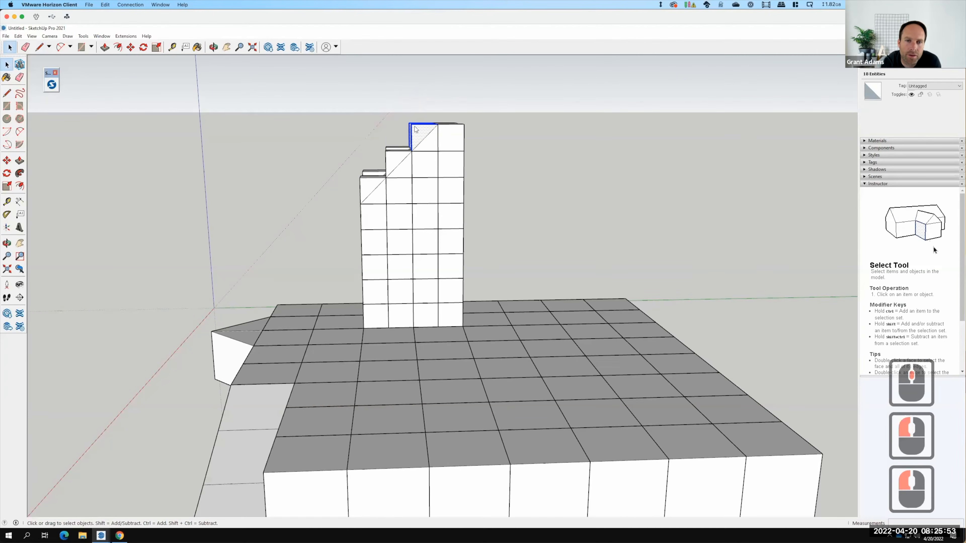
pyautogui.rightClick(416, 130)
pyautogui.click(436, 139)
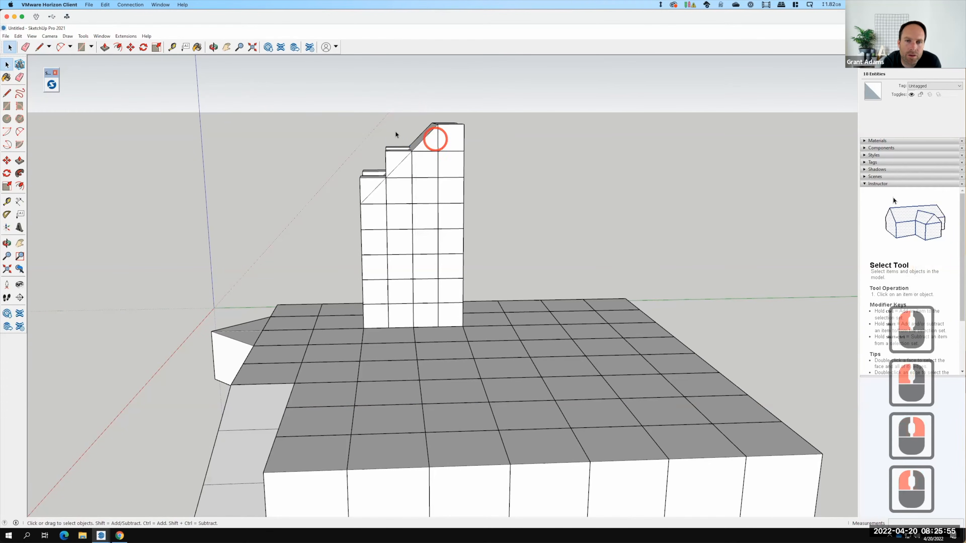
# Erase the parts of the exploded seventh-level cubes that stick out above the slope
pyautogui.click(395, 131)
pyautogui.moveTo(376, 154); pyautogui.dragTo(376, 154)
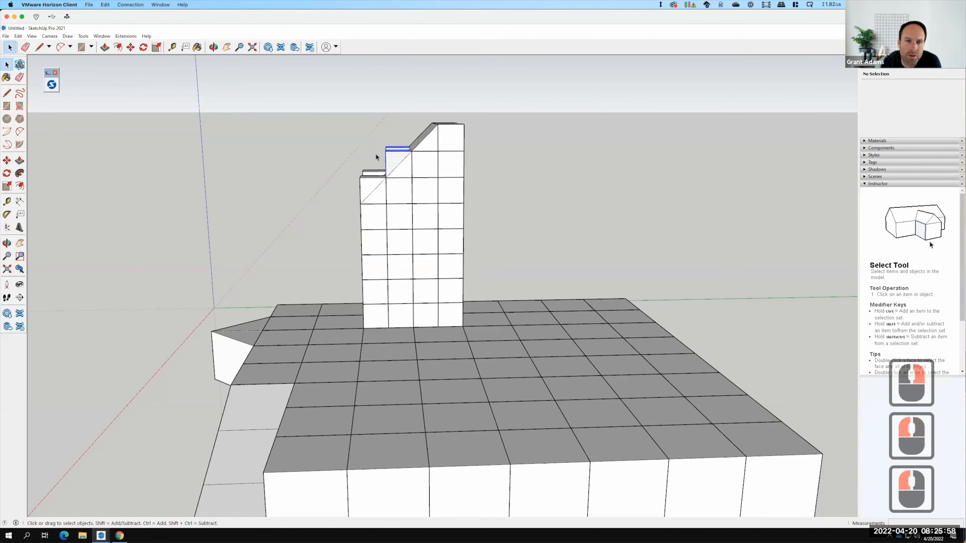
pyautogui.rightClick(393, 159)
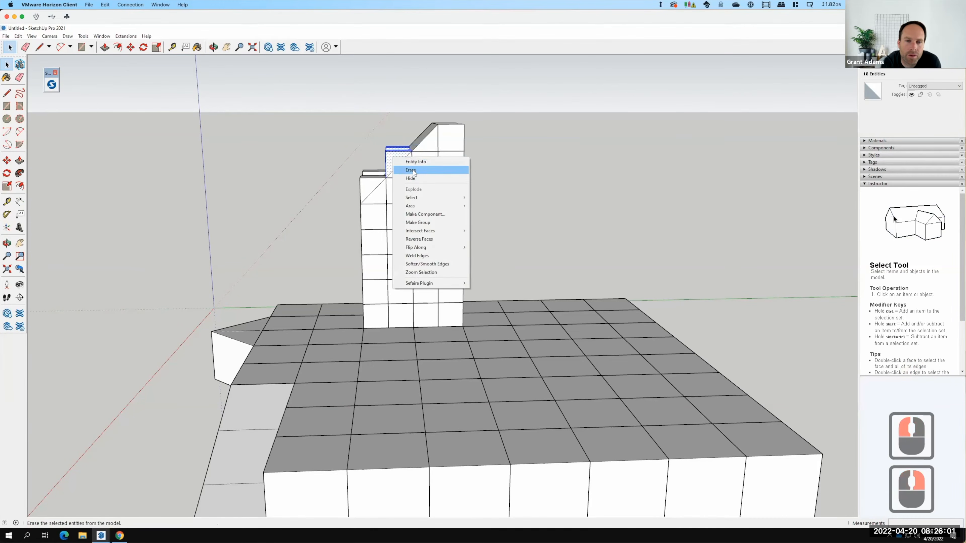
pyautogui.click(414, 172)
# Erase the protruding corners of the exploded sixth-level front cubes, leaving the sloped face exposed
pyautogui.moveTo(413, 213)
pyautogui.mouseDown(button='middle')
pyautogui.moveTo(411, 170)
pyautogui.moveTo(378, 158)
pyautogui.mouseUp(button='middle')
pyautogui.moveTo(378, 156); pyautogui.dragTo(354, 187)
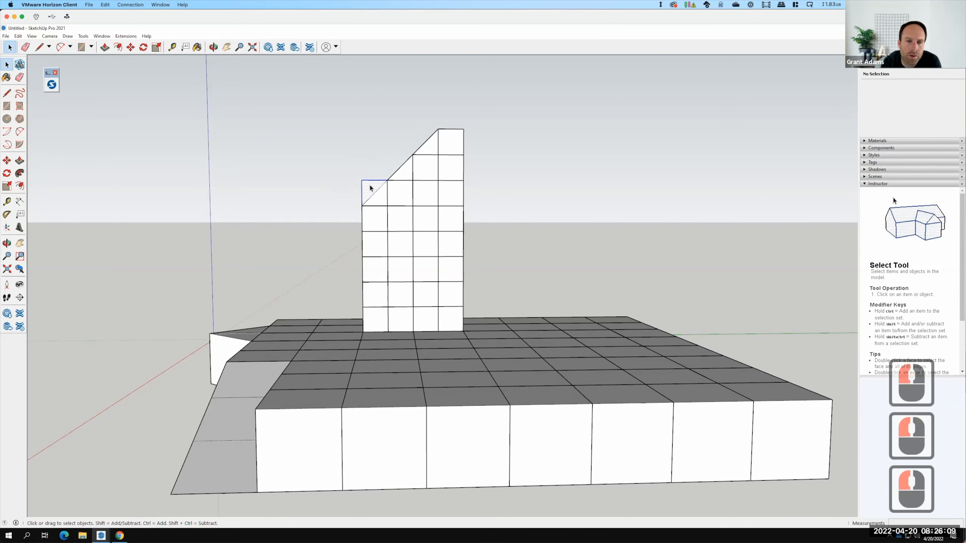
pyautogui.rightClick(371, 185)
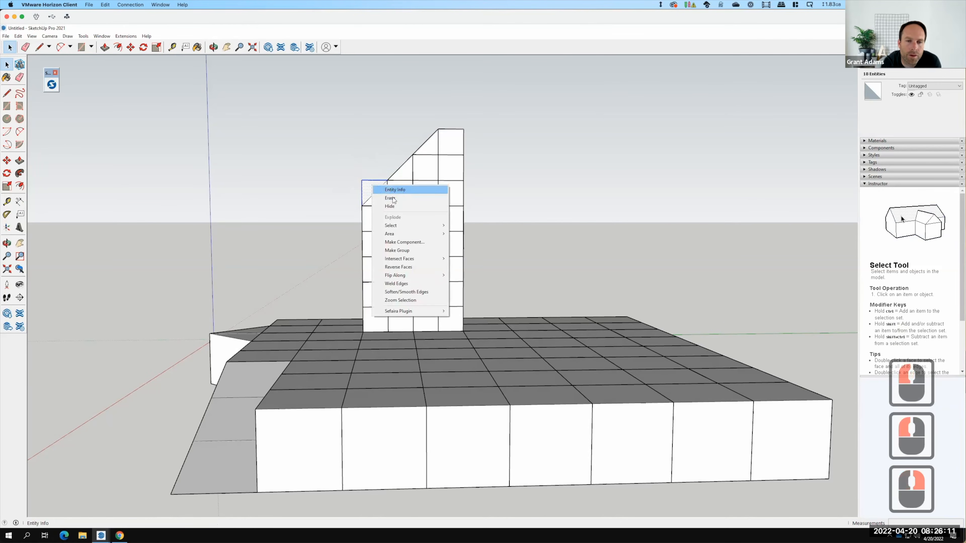
pyautogui.click(390, 197)
pyautogui.click(335, 200)
# Examine the trimmed roof from the front, compare it with the Cube House drawing in Chrome and return to the untitled SketchUp model
pyautogui.moveTo(448, 291)
pyautogui.mouseDown(button='middle')
pyautogui.moveTo(598, 308)
pyautogui.moveTo(671, 304)
pyautogui.moveTo(549, 281)
pyautogui.mouseUp(button='middle')
pyautogui.scroll(-5, 549, 278)
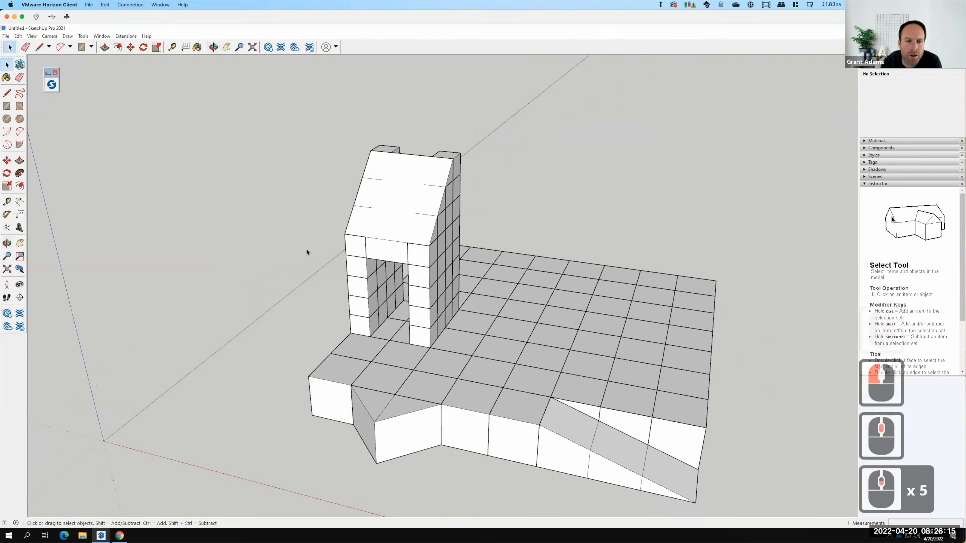
pyautogui.moveTo(431, 261); pyautogui.dragTo(469, 264, button='middle')
pyautogui.middleClick(405, 218)
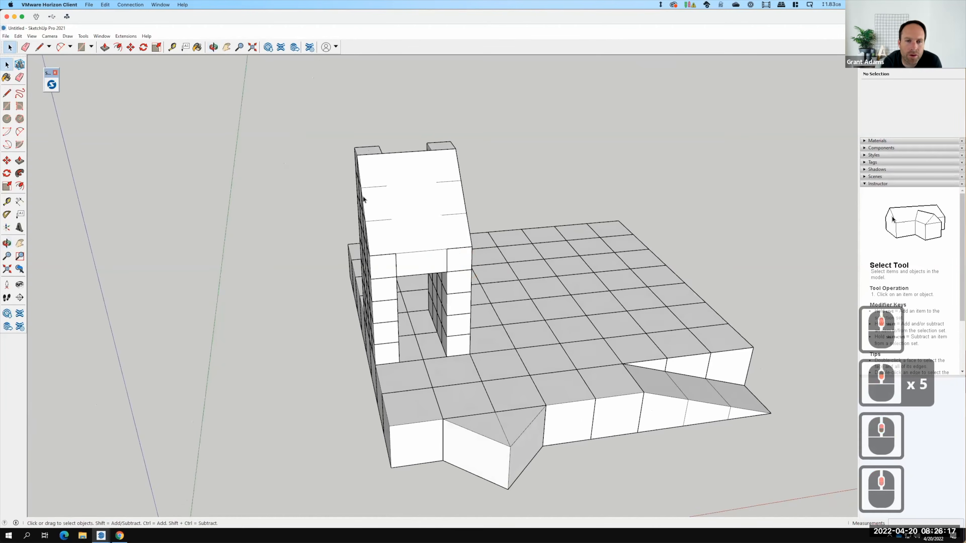
pyautogui.click(124, 535)
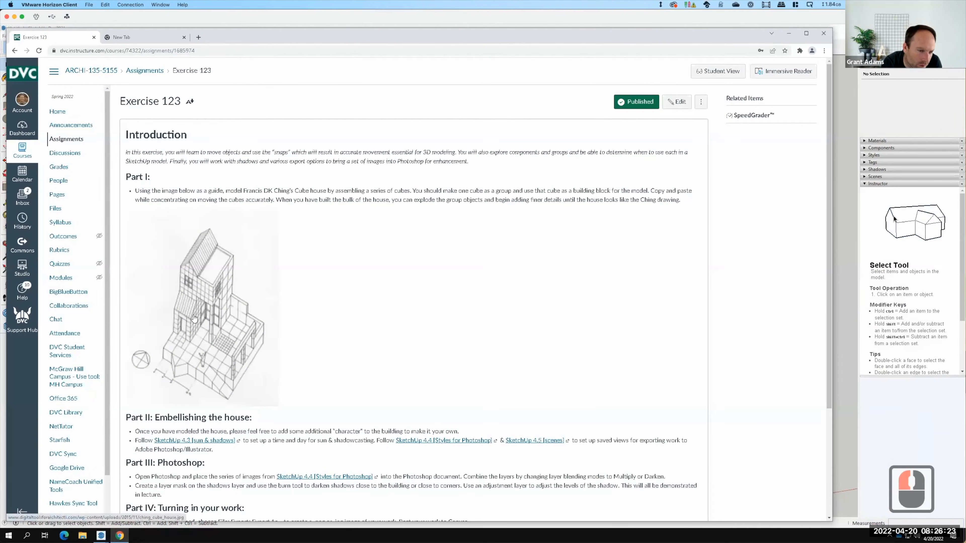
pyautogui.click(102, 535)
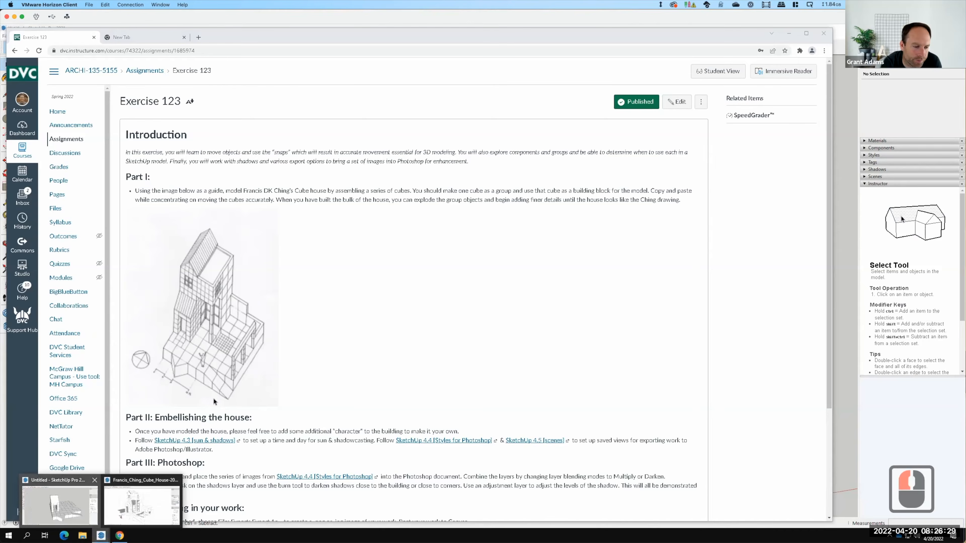
pyautogui.click(72, 505)
# Draw a line up the sloped roof face from the midpoint of its lower edge above one front column
pyautogui.click(7, 93)
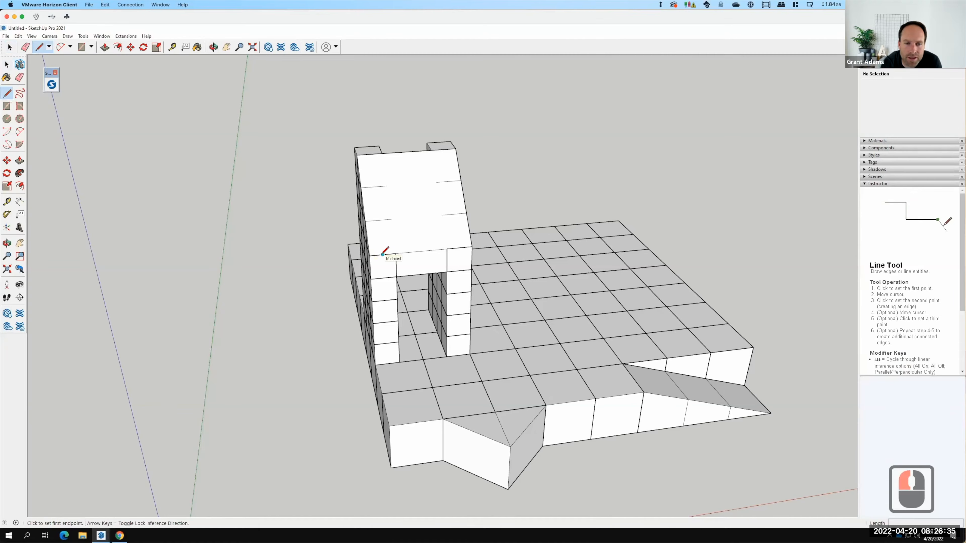
pyautogui.click(382, 254)
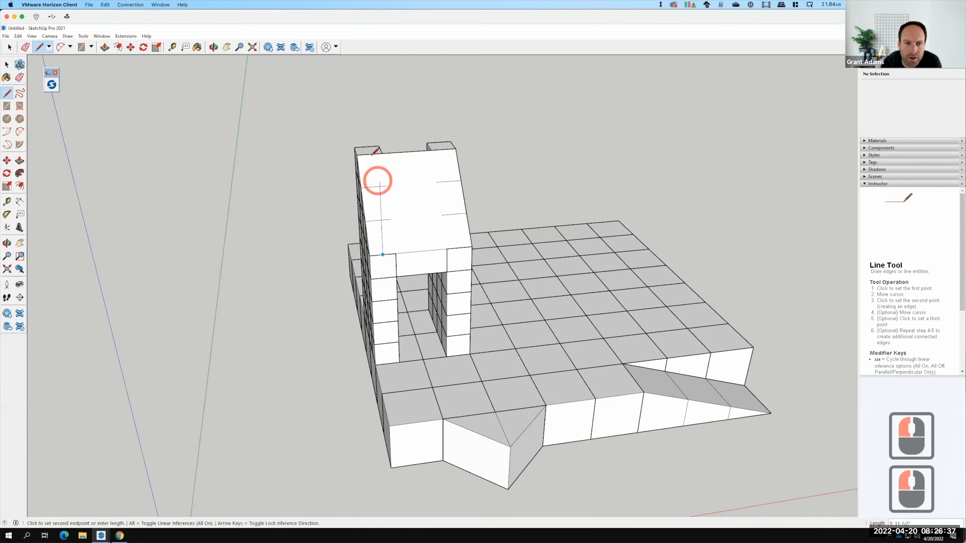
# Draw four parallel seam lines from the eave to the ridge across the left half of the tower's sloped roof face
pyautogui.click(370, 154)
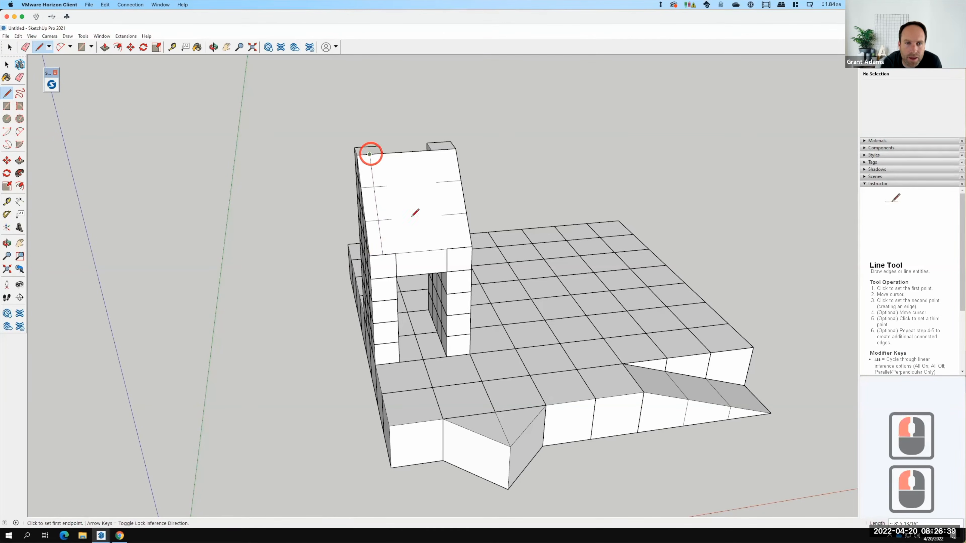
pyautogui.click(395, 253)
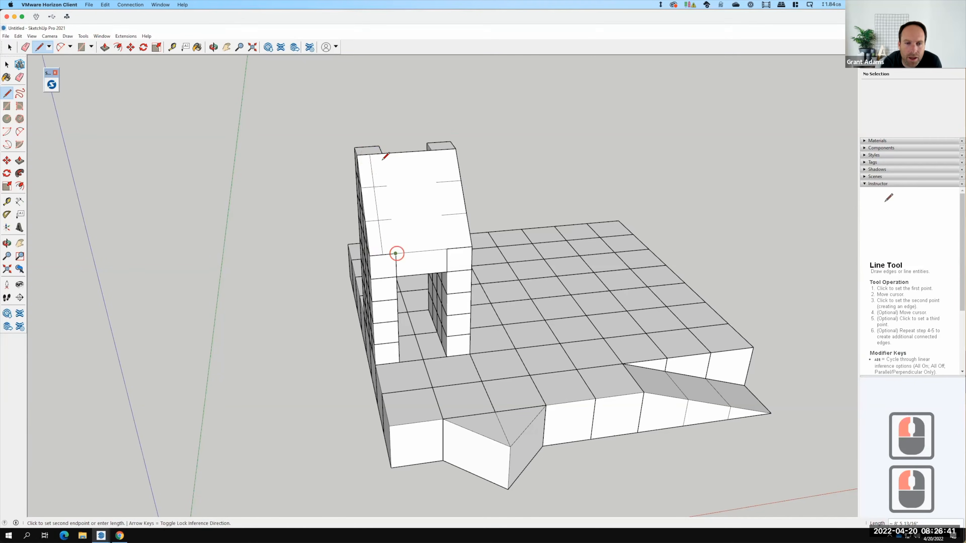
pyautogui.click(382, 153)
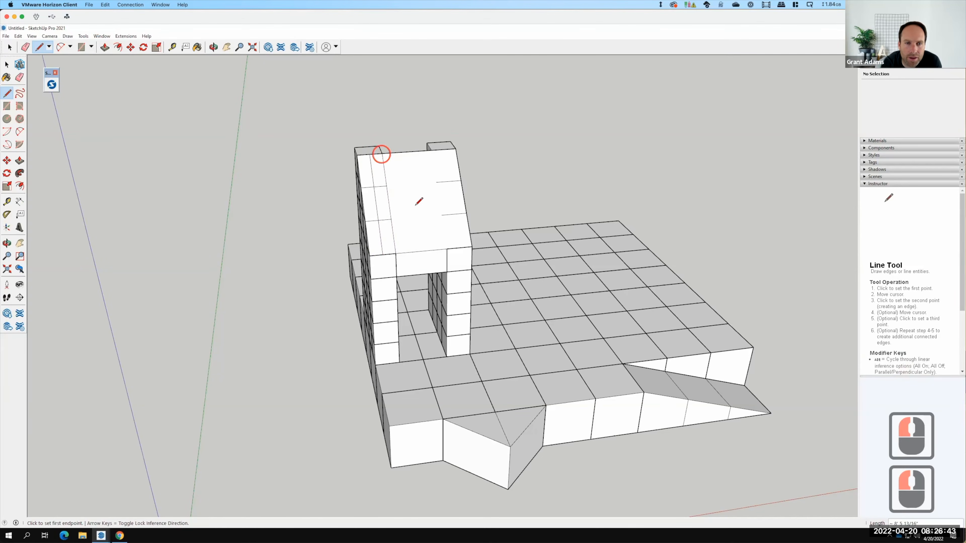
pyautogui.click(422, 251)
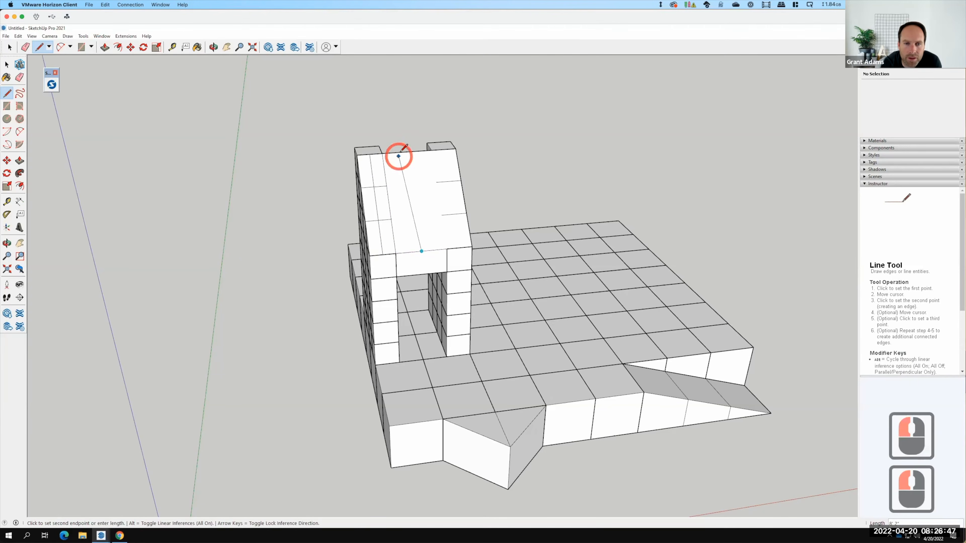
pyautogui.click(407, 152)
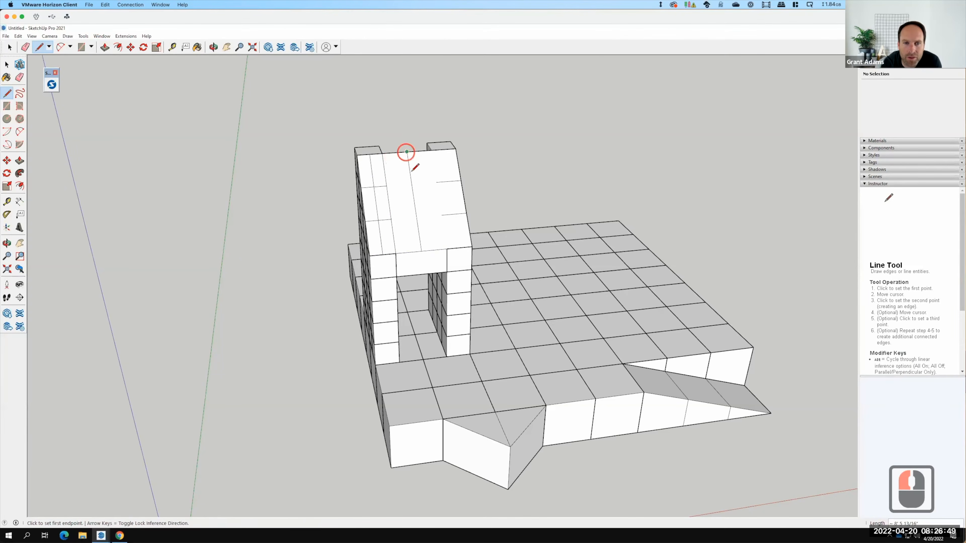
pyautogui.click(409, 252)
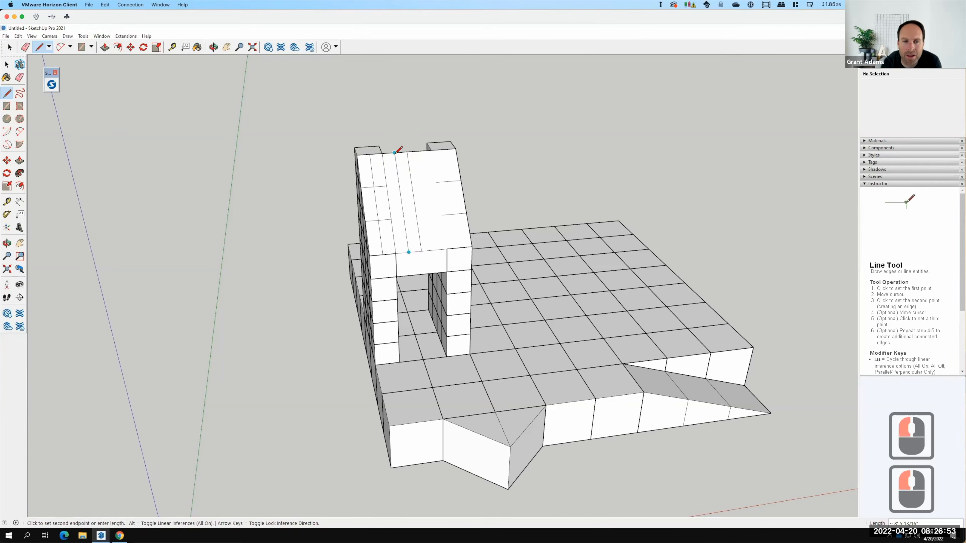
pyautogui.click(405, 168)
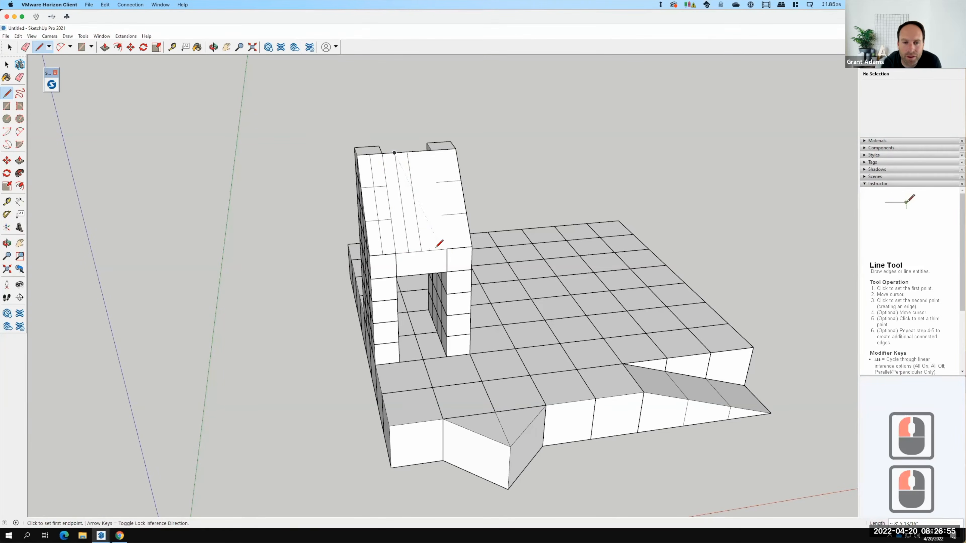
# Draw the three remaining parallel seam lines from eave to ridge on the right half of the sloped roof face
pyautogui.click(434, 250)
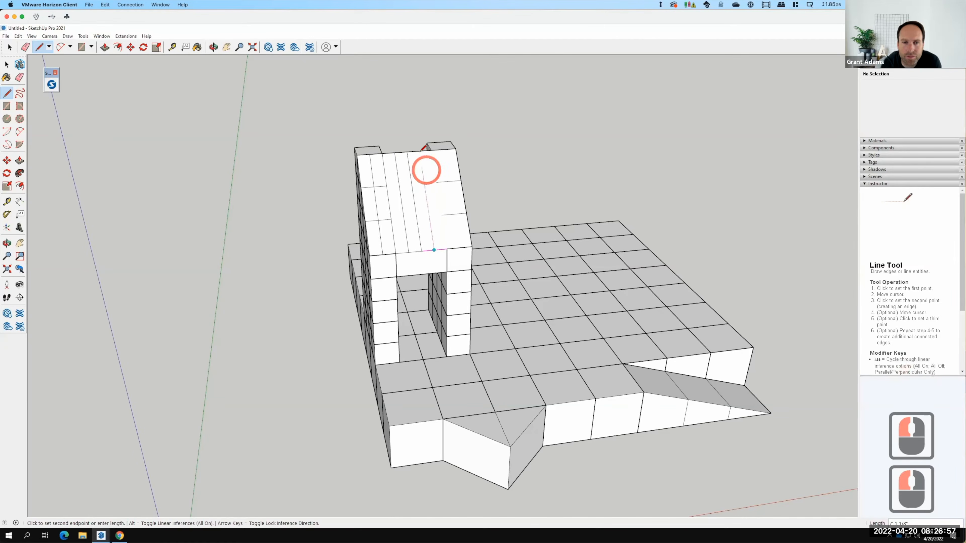
pyautogui.click(447, 250)
pyautogui.click(433, 150)
pyautogui.press('F15')
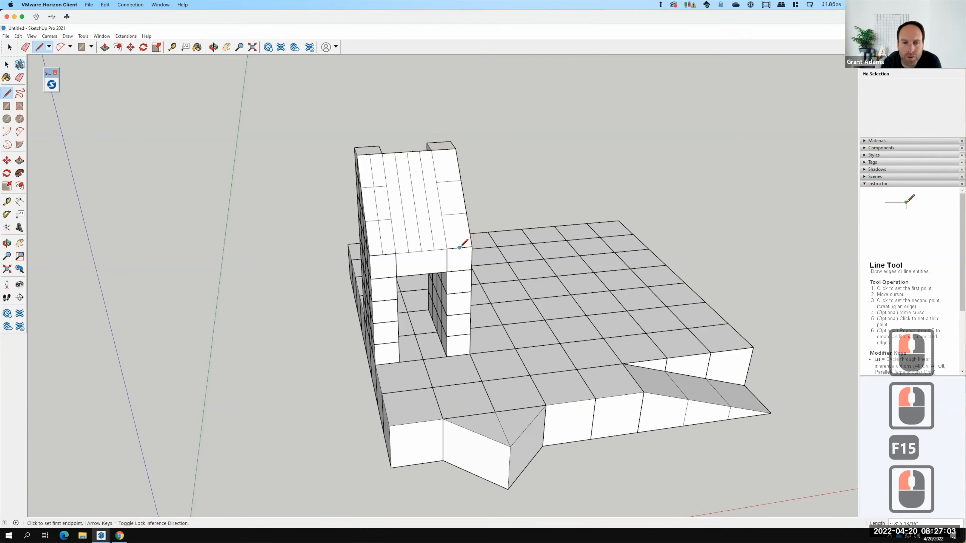
pyautogui.click(459, 248)
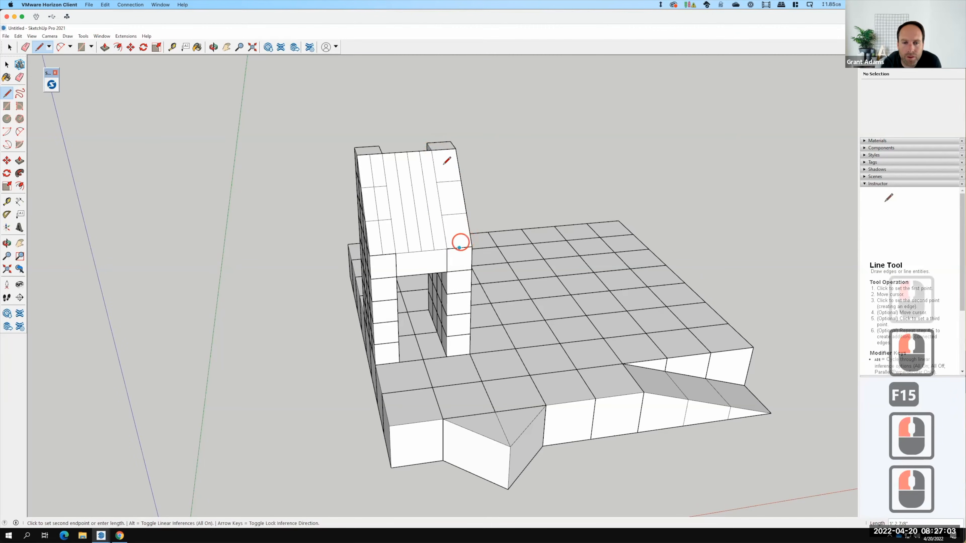
pyautogui.click(443, 149)
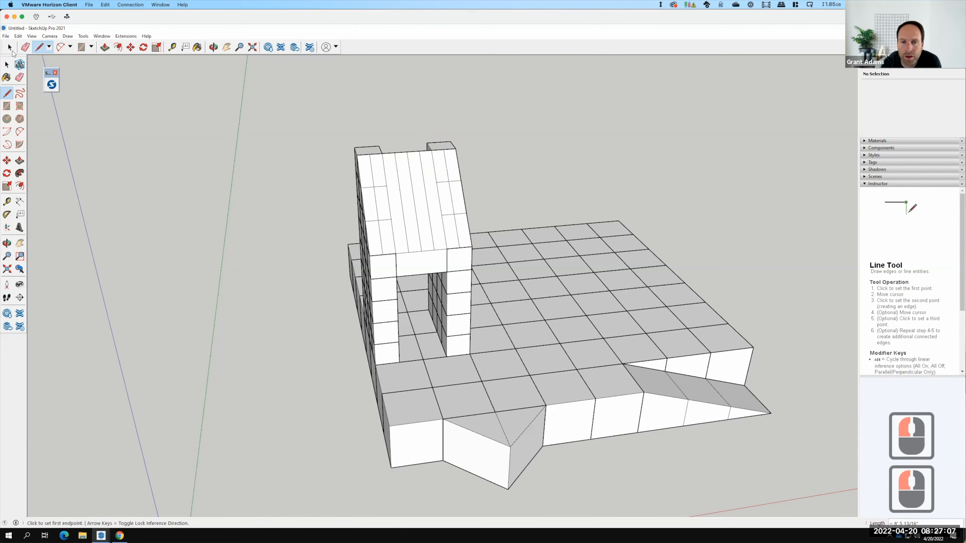
# Try to erase the short horizontal edges crossing the seam lines at both sides of the sloped roof face
pyautogui.click(6, 64)
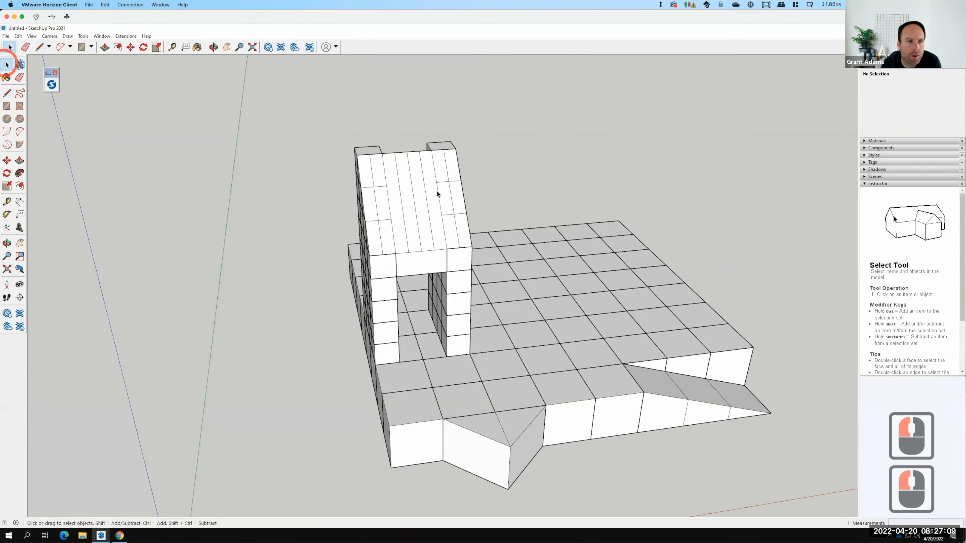
pyautogui.click(440, 181)
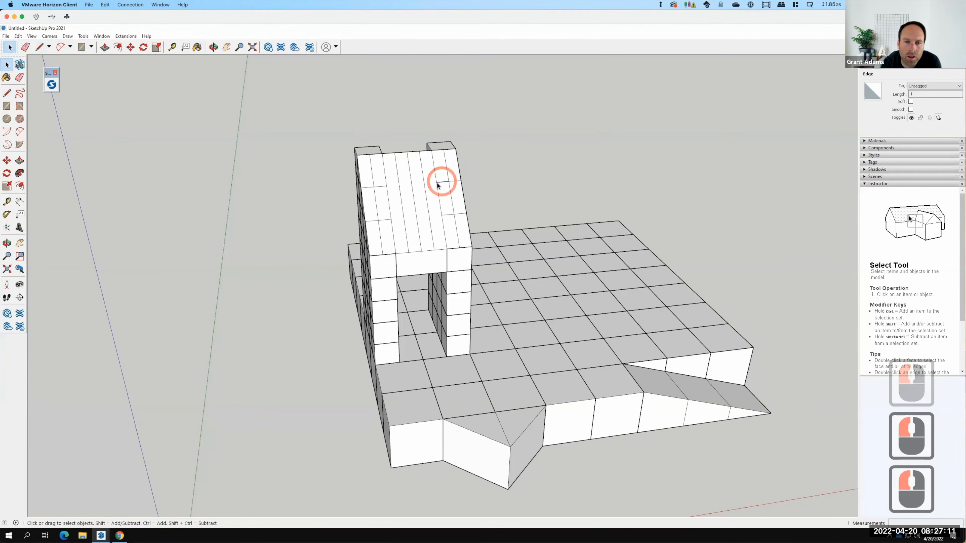
pyautogui.press('BackSpace')
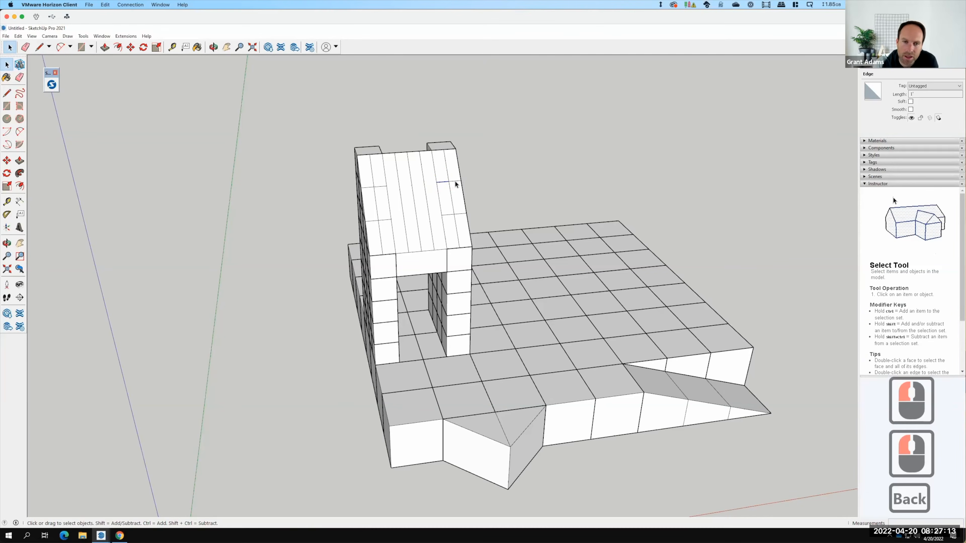
pyautogui.press('shift')
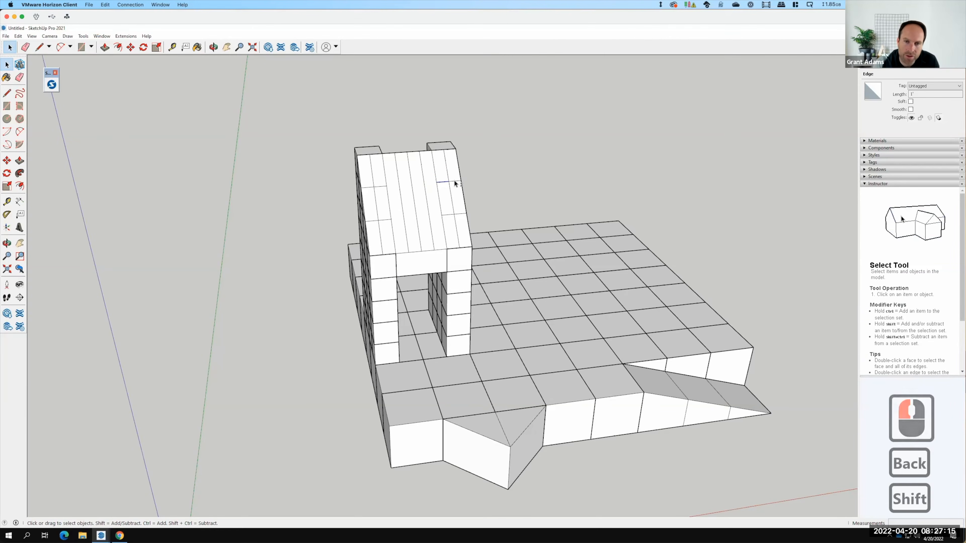
pyautogui.keyDown('shift'); pyautogui.click(453, 181); pyautogui.keyUp('shift')
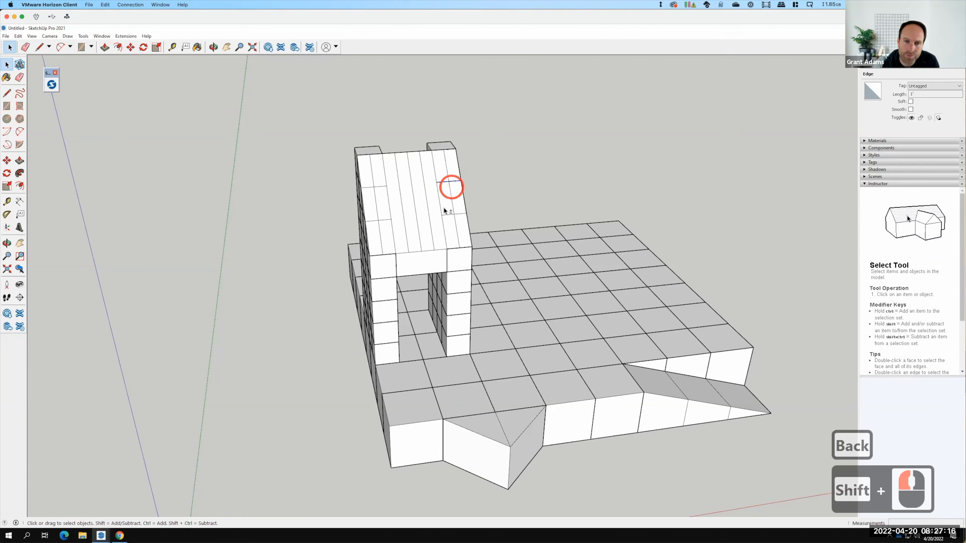
pyautogui.keyDown('shift'); pyautogui.click(457, 212); pyautogui.keyUp('shift')
pyautogui.keyDown('shift'); pyautogui.click(412, 215); pyautogui.keyUp('shift')
pyautogui.keyDown('shift'); pyautogui.click(371, 221); pyautogui.keyUp('shift')
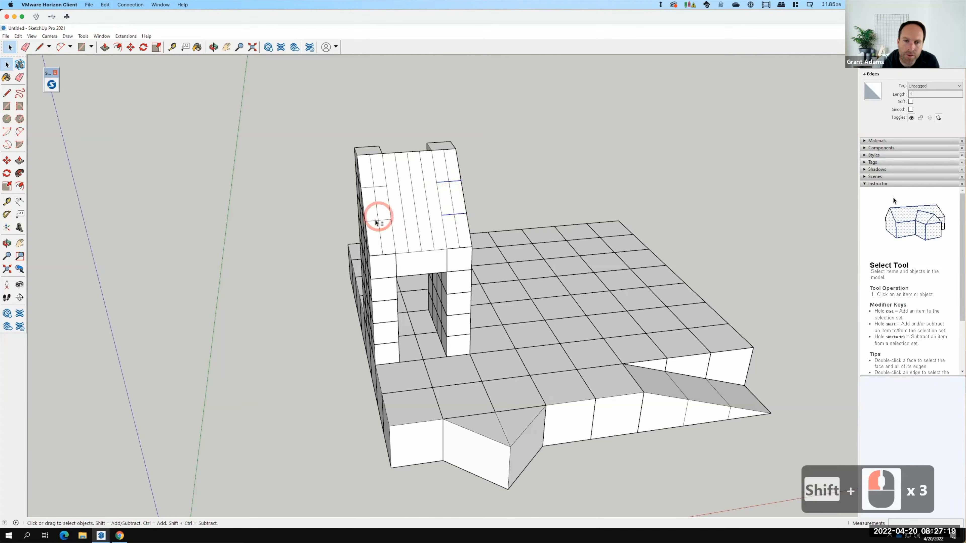
pyautogui.keyDown('shift'); pyautogui.click(381, 220); pyautogui.keyUp('shift')
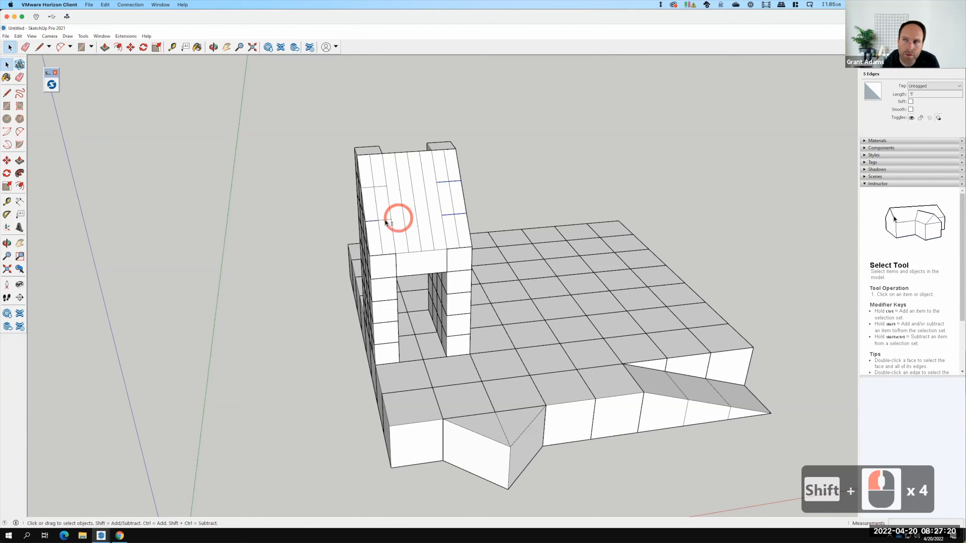
pyautogui.keyDown('shift'); pyautogui.click(377, 187); pyautogui.keyUp('shift')
pyautogui.keyDown('shift'); pyautogui.click(371, 188); pyautogui.keyUp('shift')
pyautogui.rightClick(372, 189)
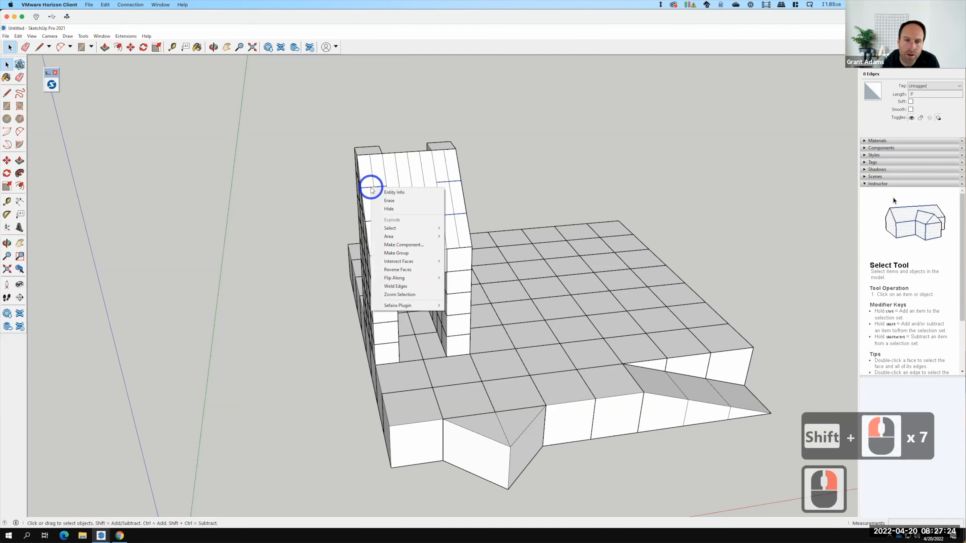
pyautogui.click(395, 200)
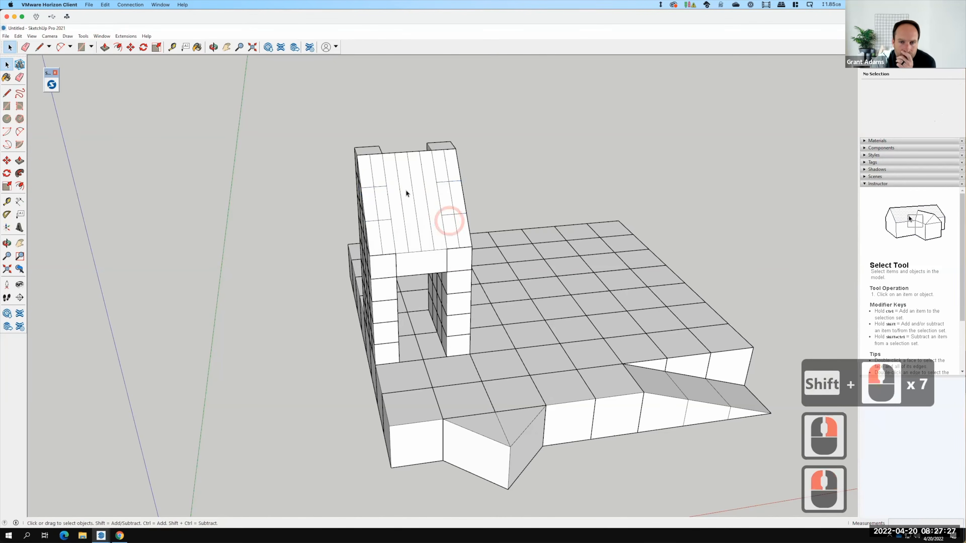
# Examine the tower from several sides, compare it with the cube house drawing on the Exercise 123 page in Chrome, and return to the untitled SketchUp model
pyautogui.moveTo(608, 192); pyautogui.dragTo(433, 233, button='middle')
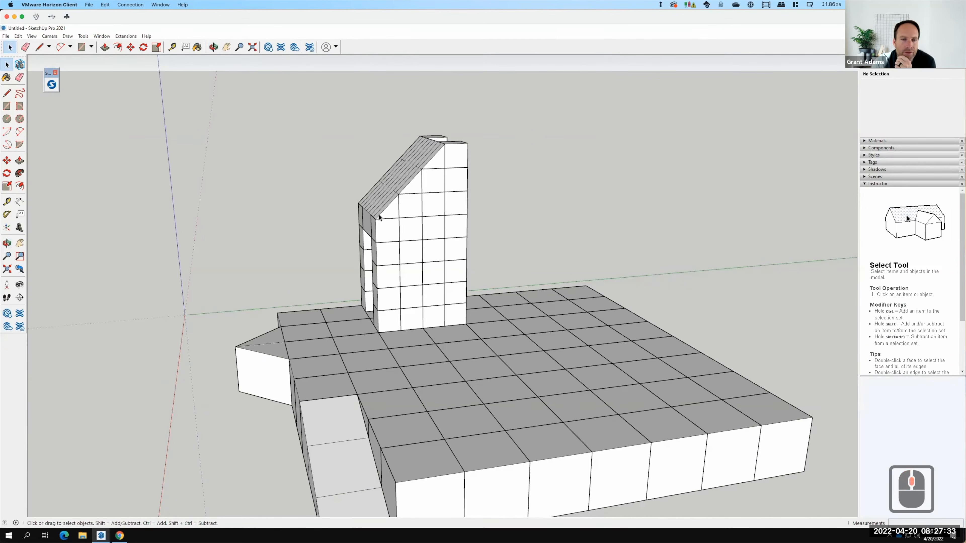
pyautogui.moveTo(439, 228); pyautogui.dragTo(519, 269, button='middle')
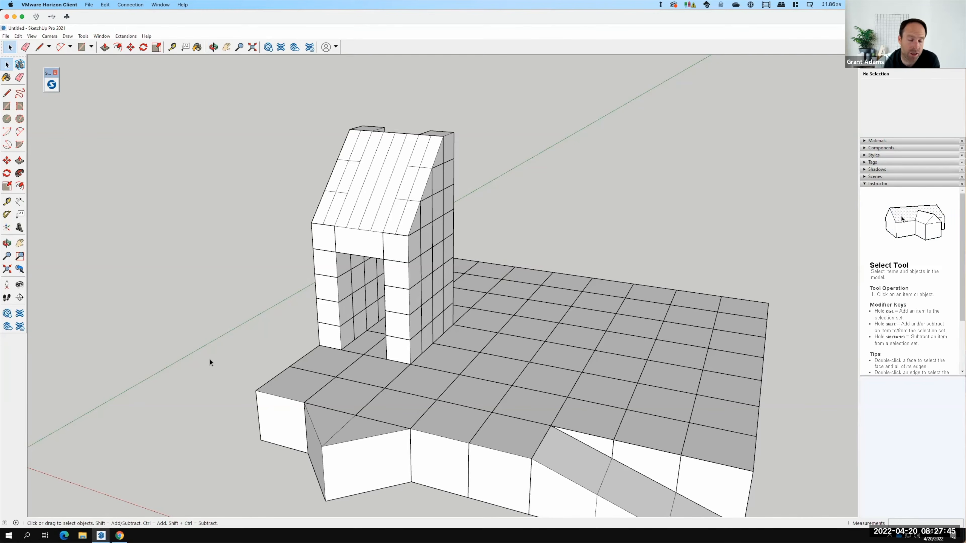
pyautogui.moveTo(453, 324); pyautogui.dragTo(372, 301, button='middle')
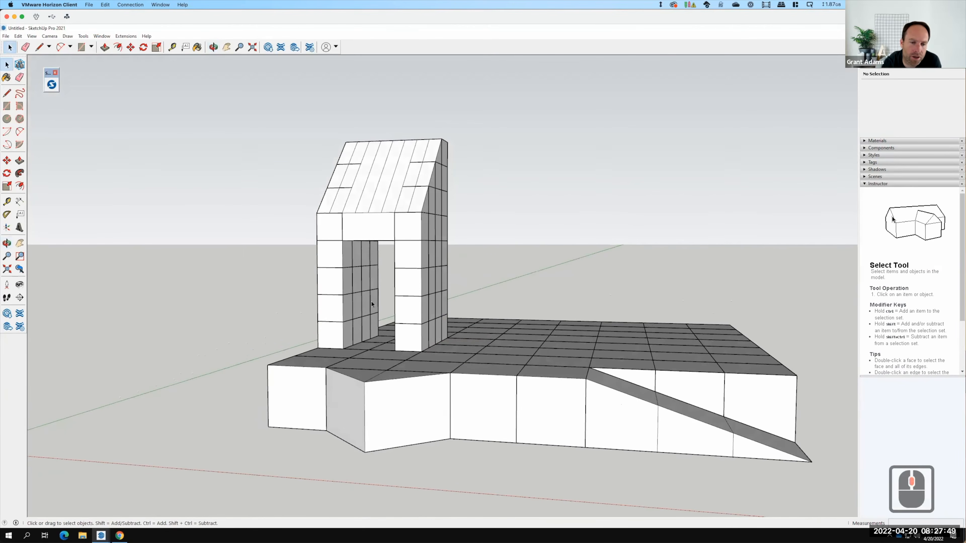
pyautogui.click(120, 535)
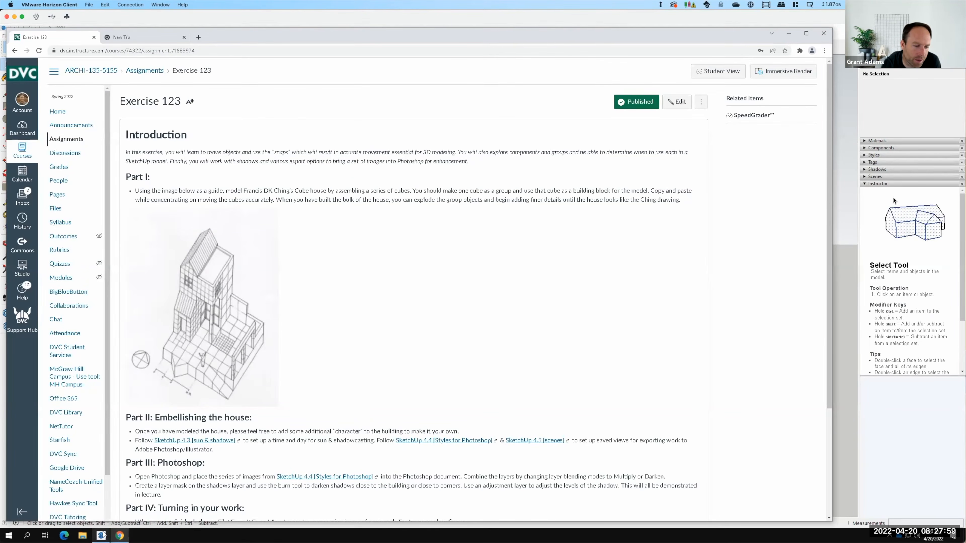
pyautogui.moveTo(96, 532)
pyautogui.press('F15')
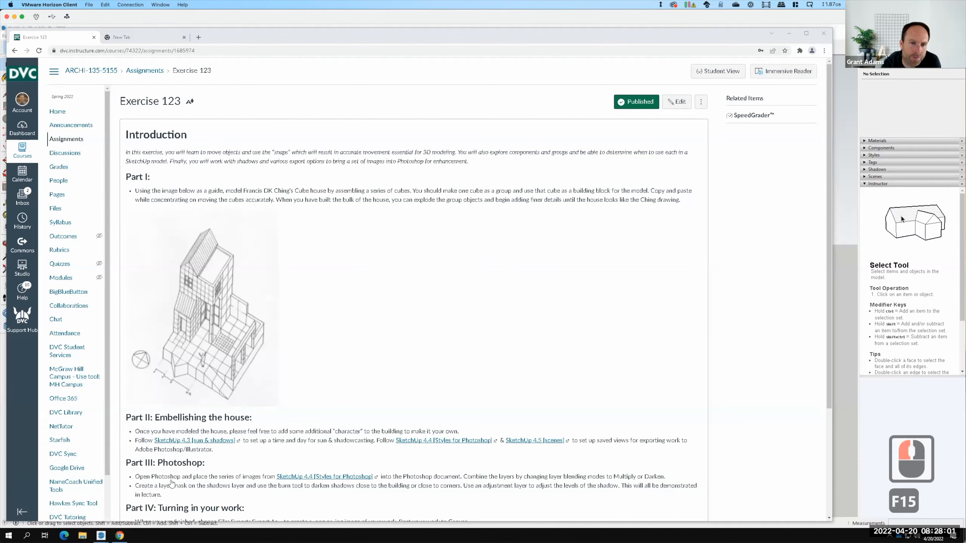
pyautogui.click(101, 534)
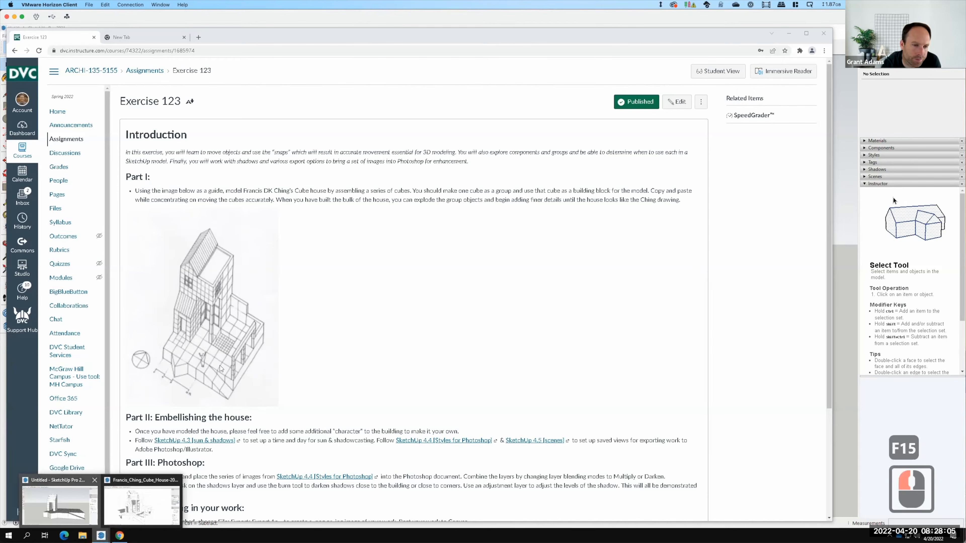
pyautogui.click(63, 501)
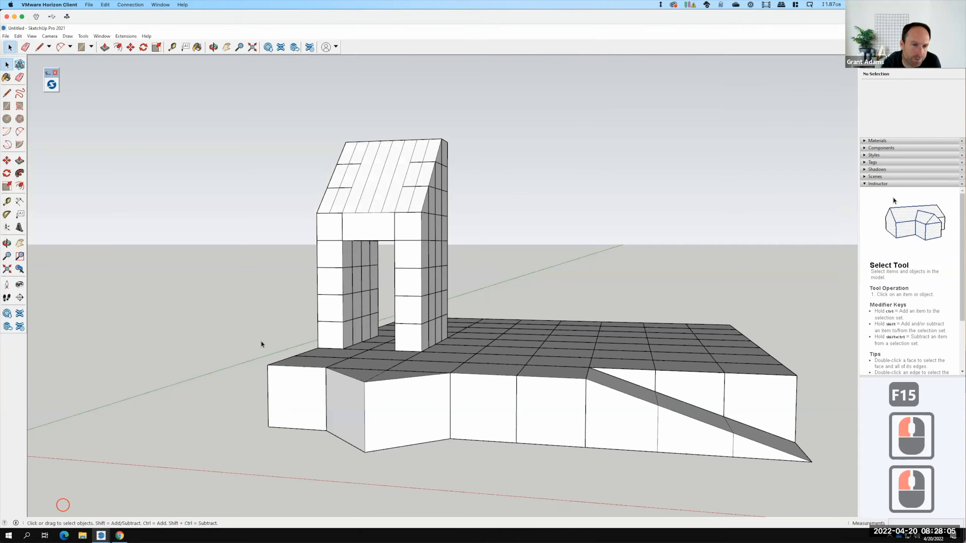
# Draw a vertical line inside the doorway, from the floor one cube behind the front up to the lintel's rear lower corner
pyautogui.click(12, 95)
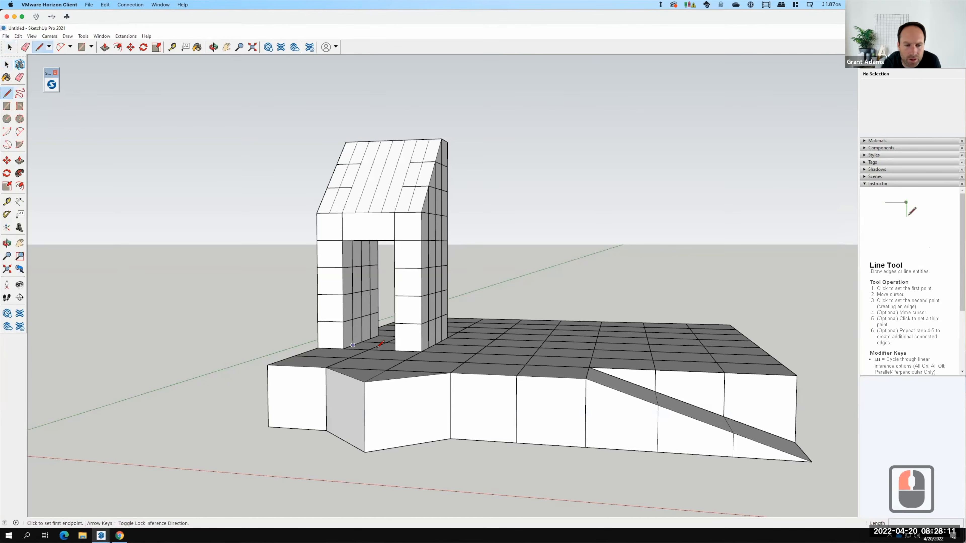
pyautogui.moveTo(552, 423); pyautogui.dragTo(428, 356, button='middle')
pyautogui.click(428, 356)
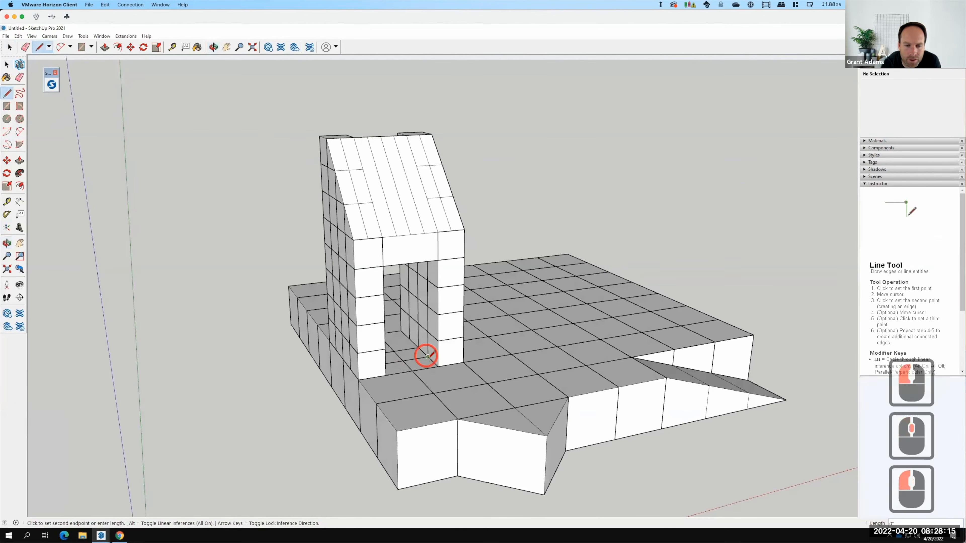
pyautogui.scroll(3, 342, 373)
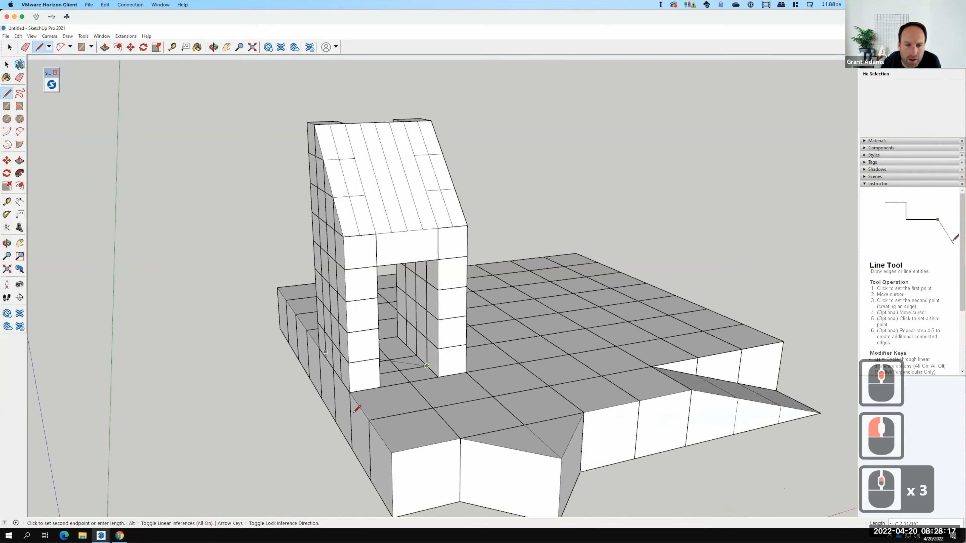
pyautogui.press('o')
pyautogui.moveTo(545, 405); pyautogui.dragTo(653, 408)
pyautogui.moveTo(654, 408); pyautogui.dragTo(665, 407, button='middle')
pyautogui.moveTo(609, 365)
pyautogui.mouseDown(button='middle')
pyautogui.moveTo(382, 345)
pyautogui.moveTo(627, 367)
pyautogui.moveTo(564, 339)
pyautogui.moveTo(531, 366)
pyautogui.mouseUp(button='middle')
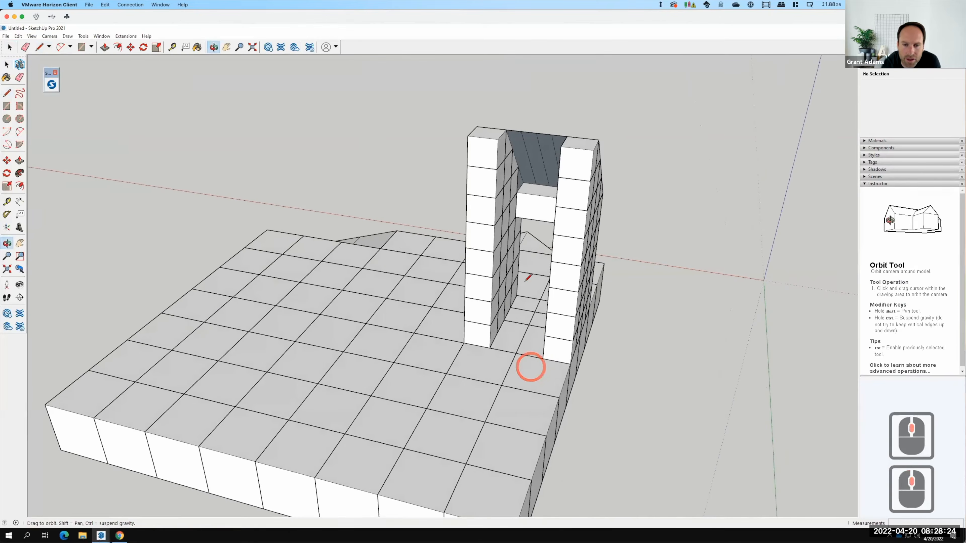
pyautogui.click(515, 216)
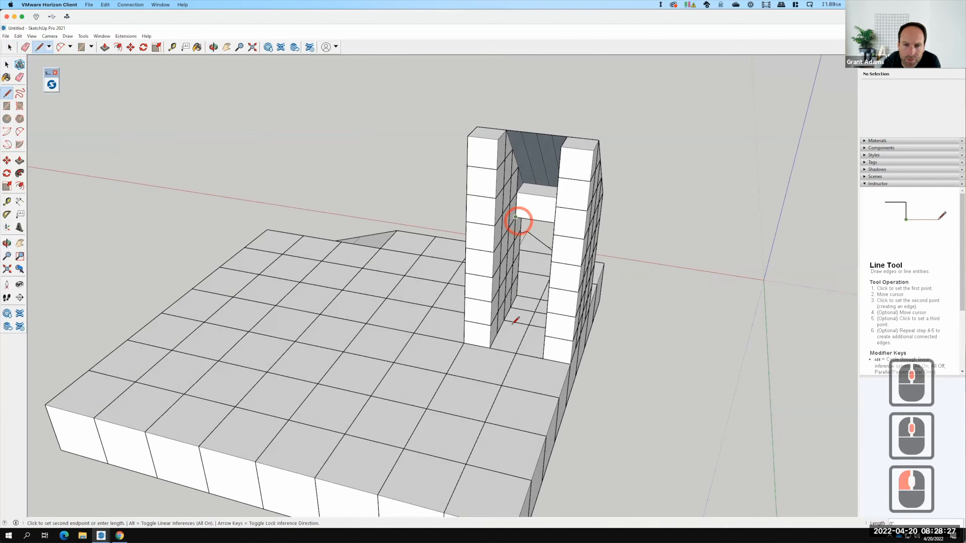
# Draw a 4' line along the lintel's rear lower edge and a vertical line down to the floor to close the doorway with a face
pyautogui.moveTo(559, 324)
pyautogui.mouseDown(button='middle')
pyautogui.moveTo(567, 328)
pyautogui.moveTo(554, 218)
pyautogui.mouseUp(button='middle')
pyautogui.click(557, 219)
pyautogui.doubleClick(557, 220)
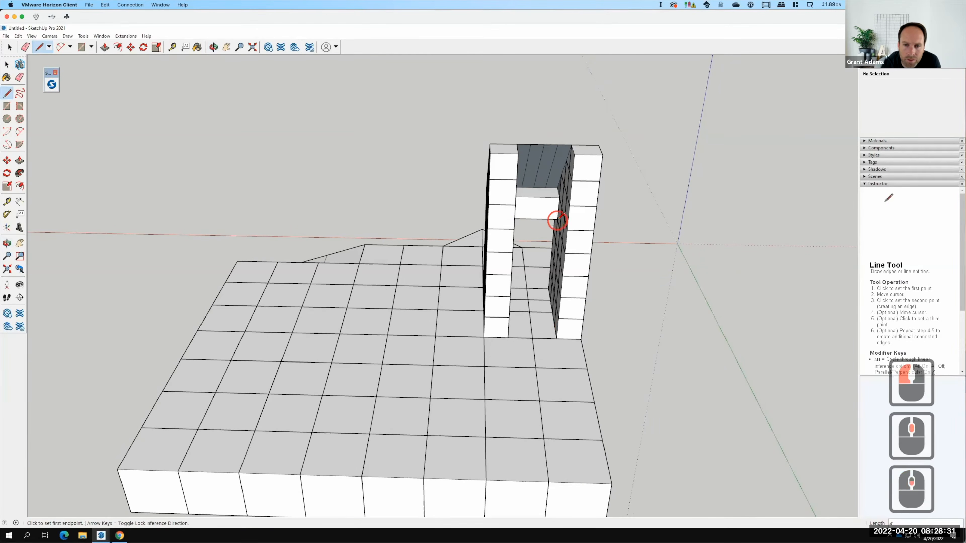
pyautogui.click(555, 238)
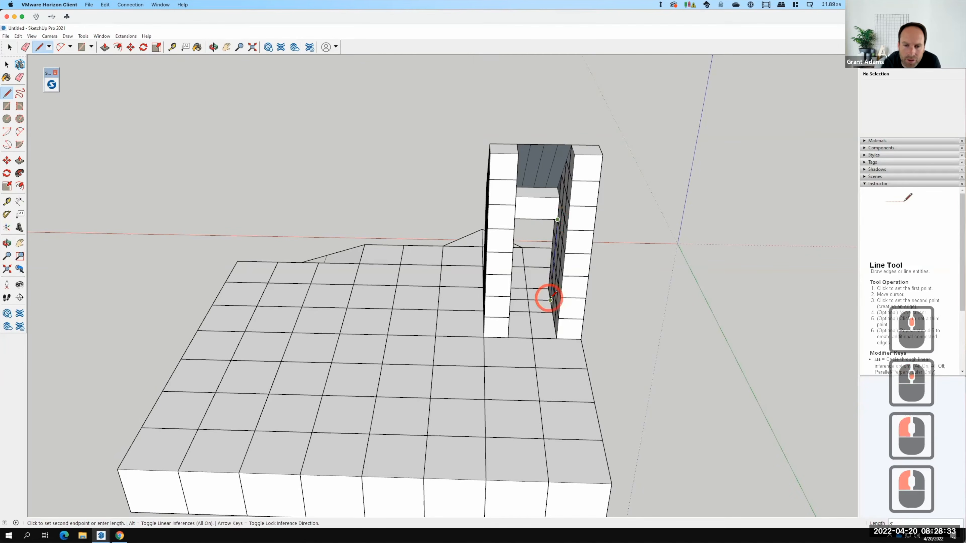
pyautogui.click(550, 298)
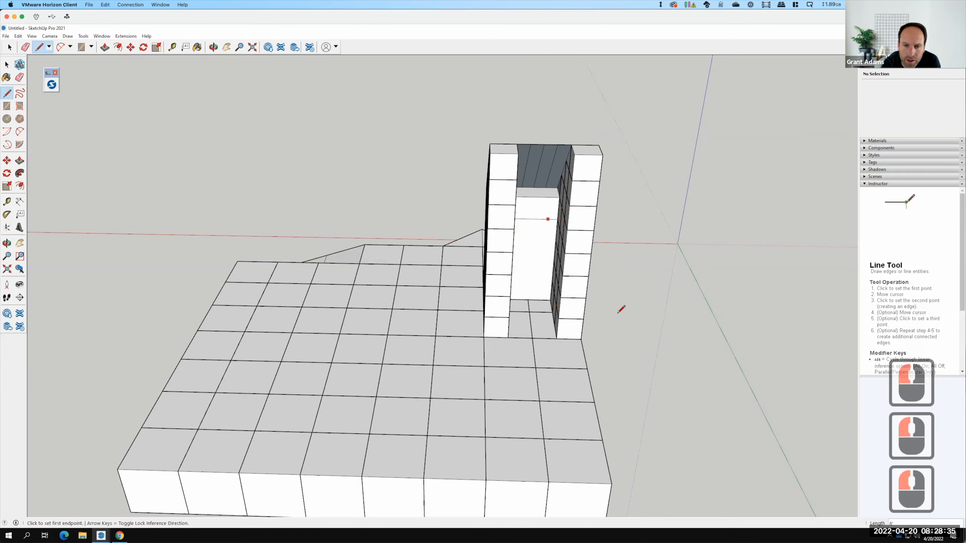
# Examine the tower's doorway up close, compare it with the cube house drawing on the Exercise 123 page in Chrome, and return to the SketchUp model
pyautogui.moveTo(595, 344); pyautogui.dragTo(538, 319, button='middle')
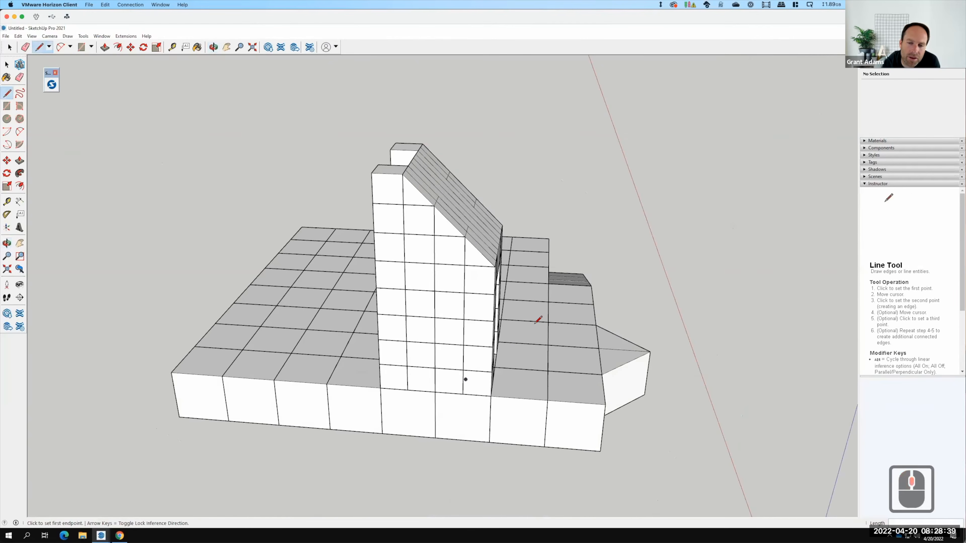
pyautogui.moveTo(394, 329); pyautogui.dragTo(365, 288, button='middle')
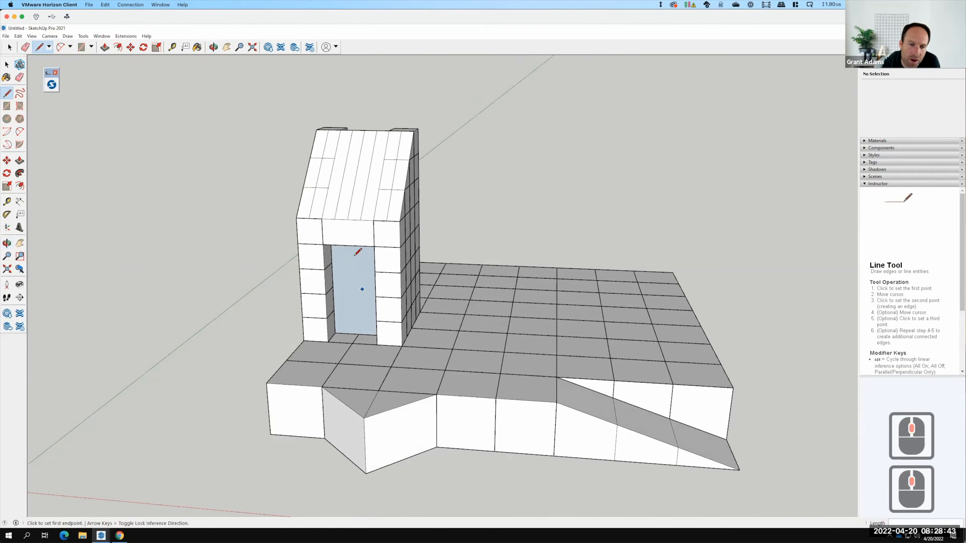
pyautogui.scroll(6, 356, 278)
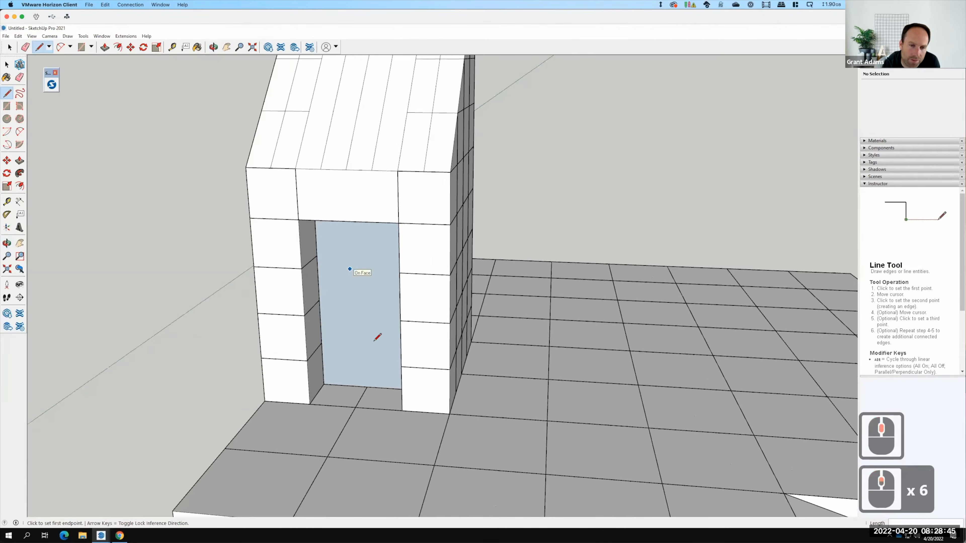
pyautogui.scroll(1, 381, 293)
pyautogui.moveTo(380, 293); pyautogui.dragTo(382, 294, button='middle')
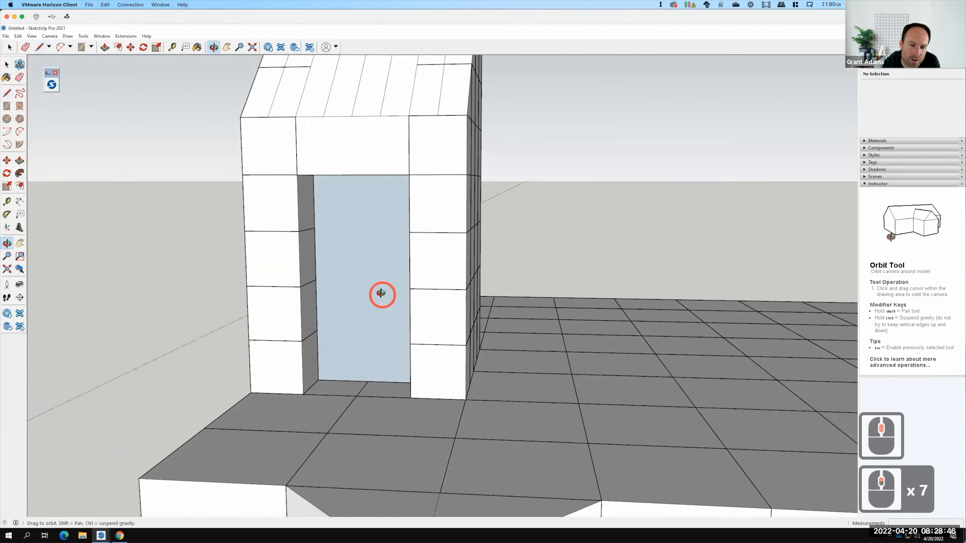
pyautogui.click(121, 535)
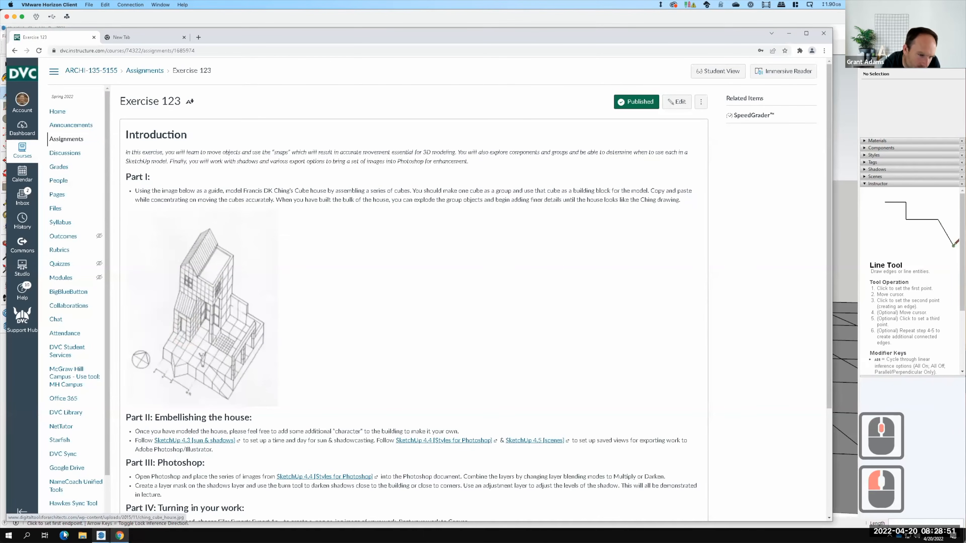
pyautogui.click(126, 535)
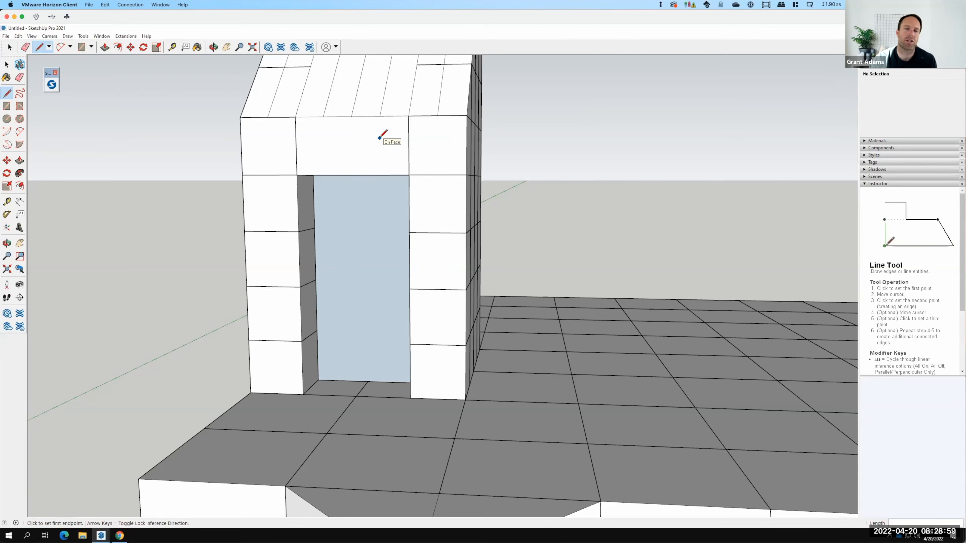
pyautogui.press('F15')
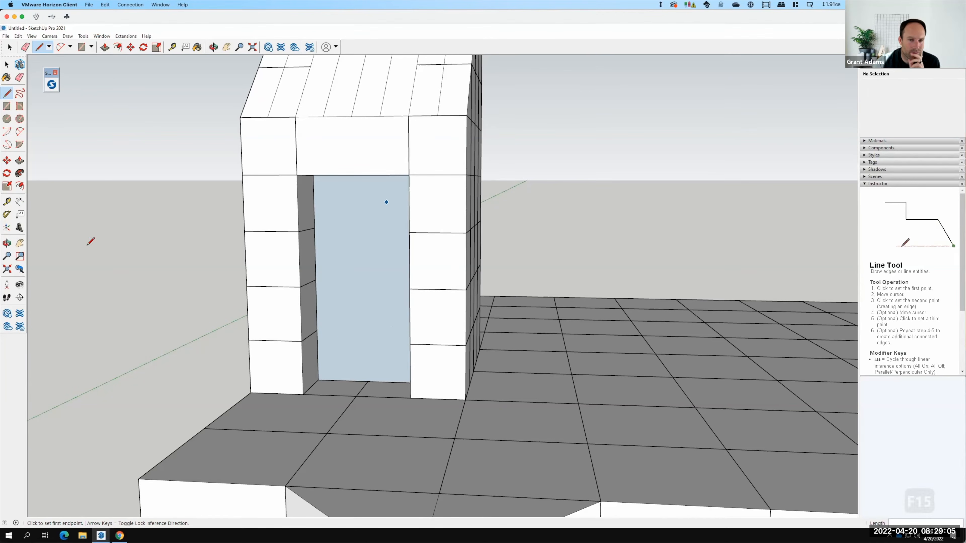
# Offset the outline of the face inside the tower's doorway inward by 2" to form a door frame
pyautogui.click(7, 65)
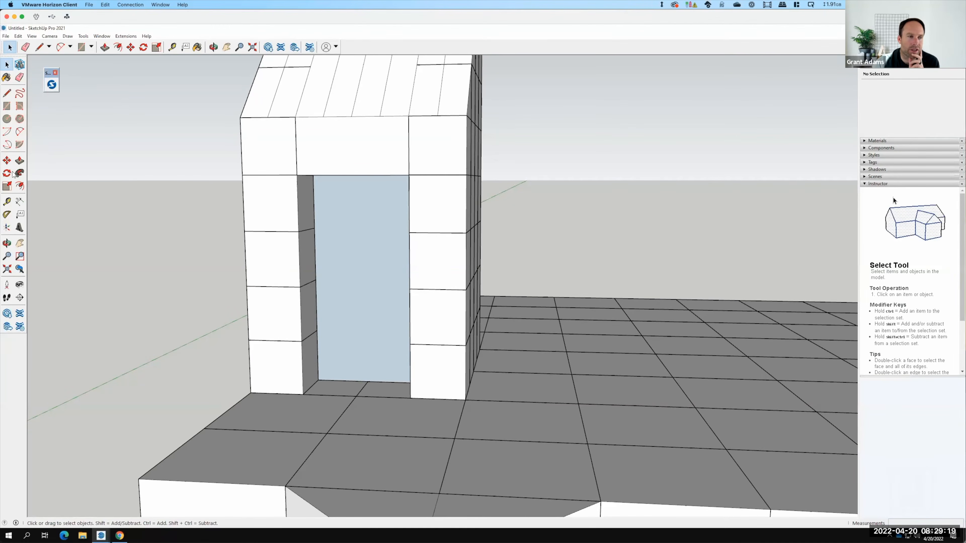
pyautogui.click(20, 186)
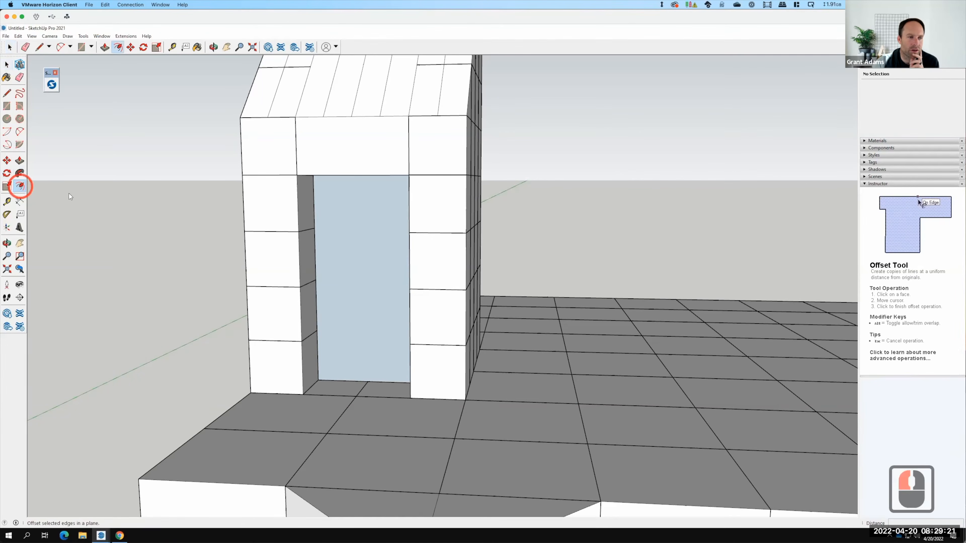
pyautogui.click(342, 265)
pyautogui.click(347, 266)
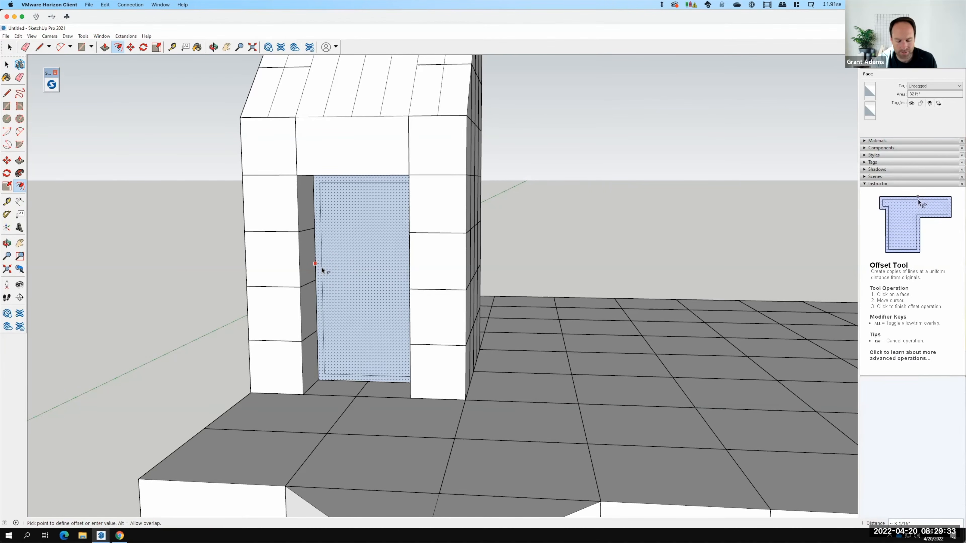
pyautogui.write('2')
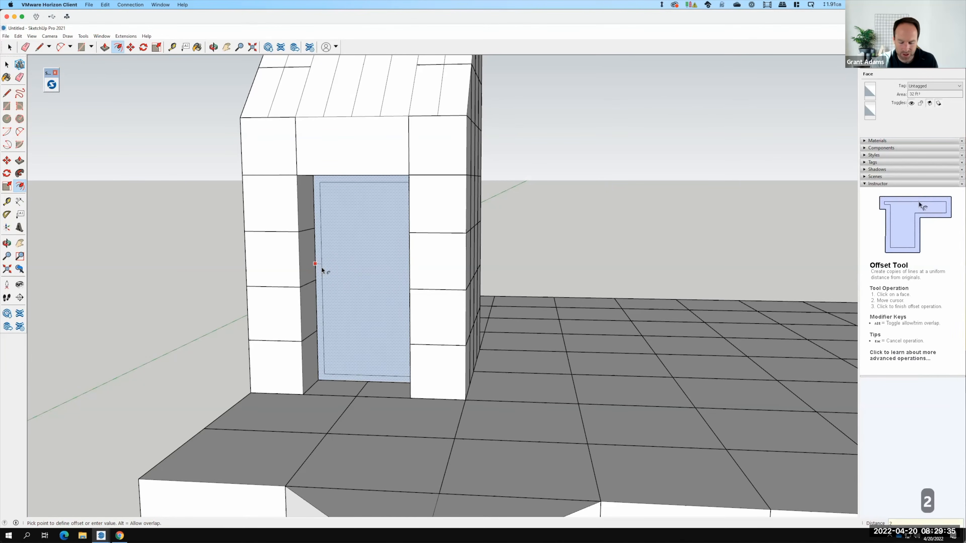
pyautogui.press('Return')
pyautogui.click(428, 369)
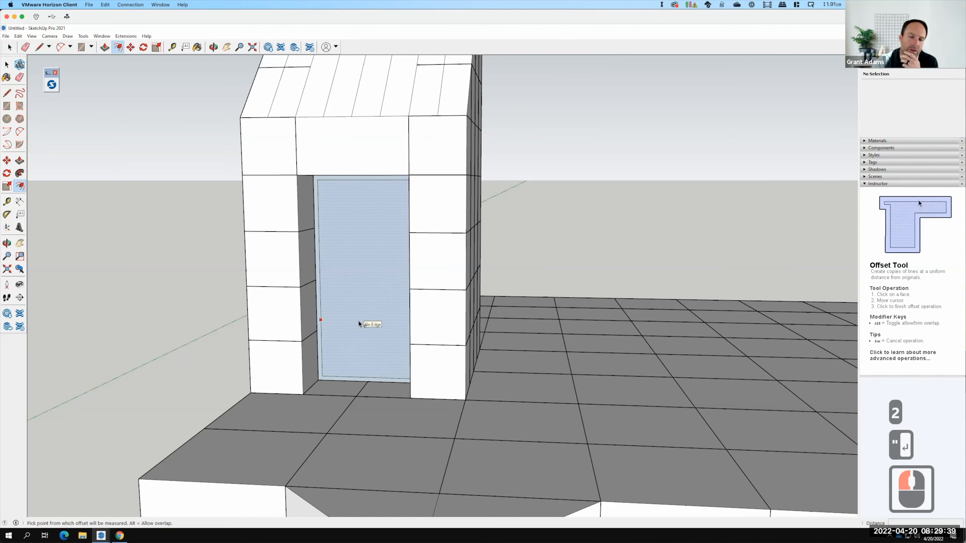
# Push the inner door panel back 1" behind its frame with Push/Pull
pyautogui.scroll(2, 360, 323)
pyautogui.moveTo(342, 323); pyautogui.dragTo(304, 285, button='middle')
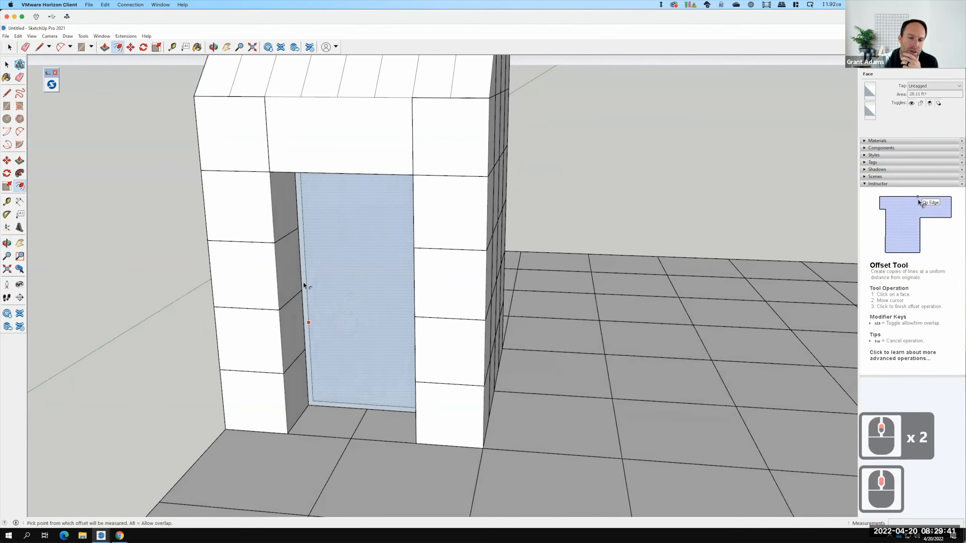
pyautogui.click(20, 160)
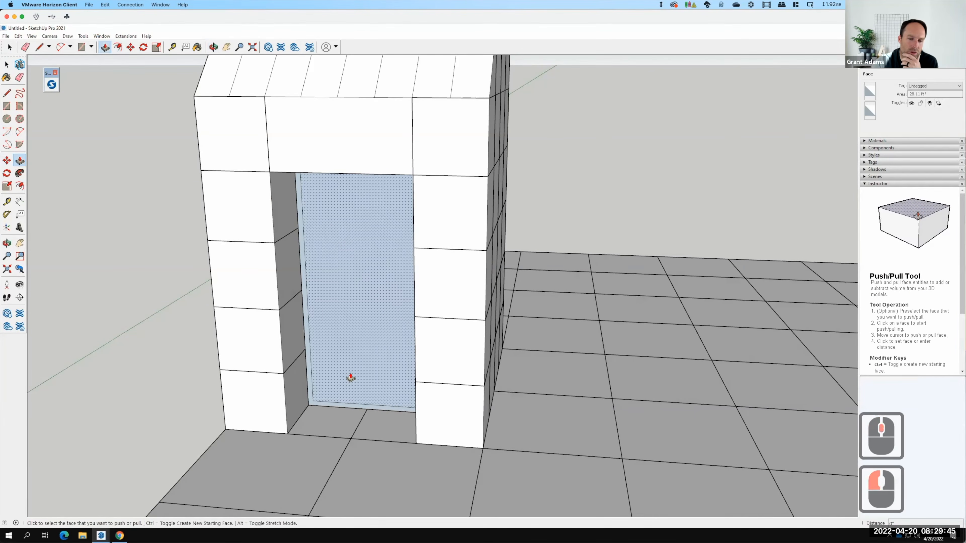
pyautogui.click(349, 377)
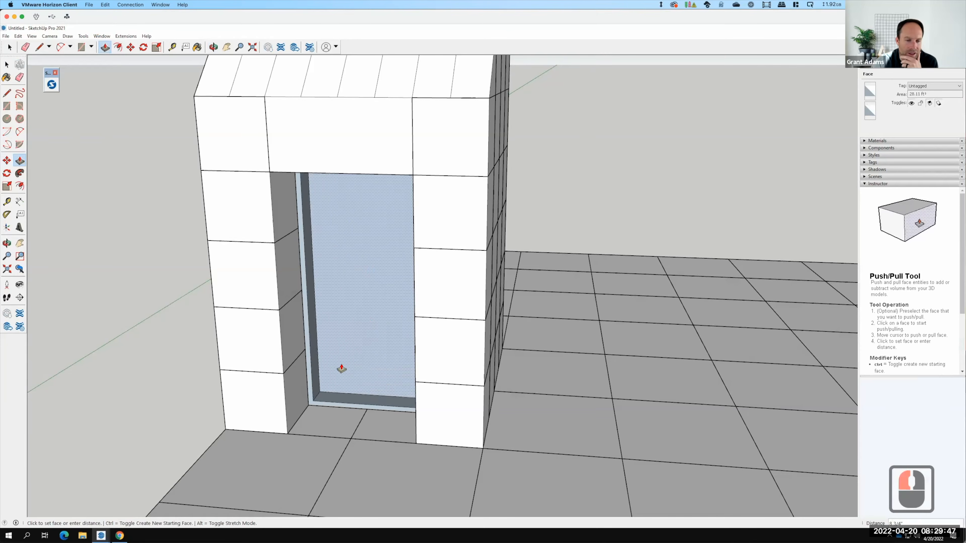
pyautogui.write('1')
pyautogui.press('Return')
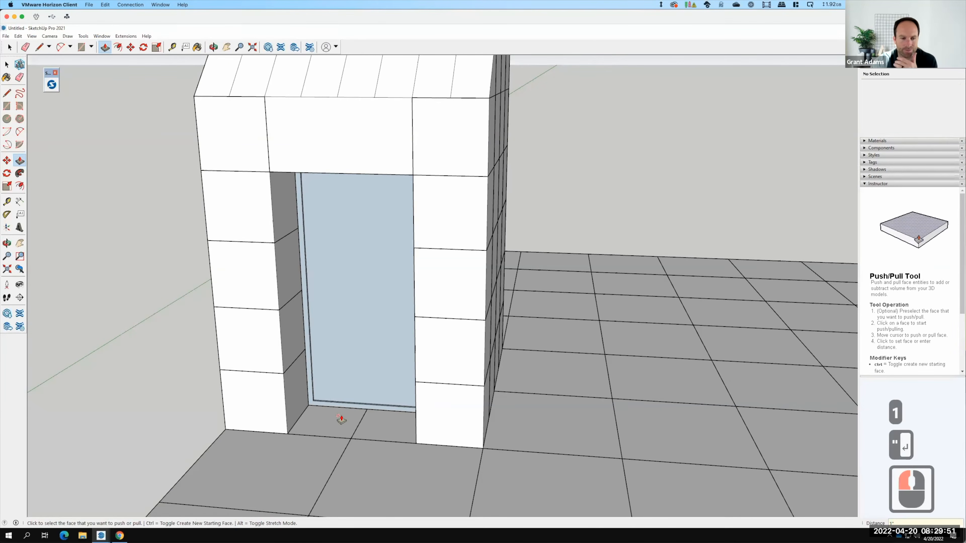
pyautogui.moveTo(340, 418); pyautogui.dragTo(297, 420, button='middle')
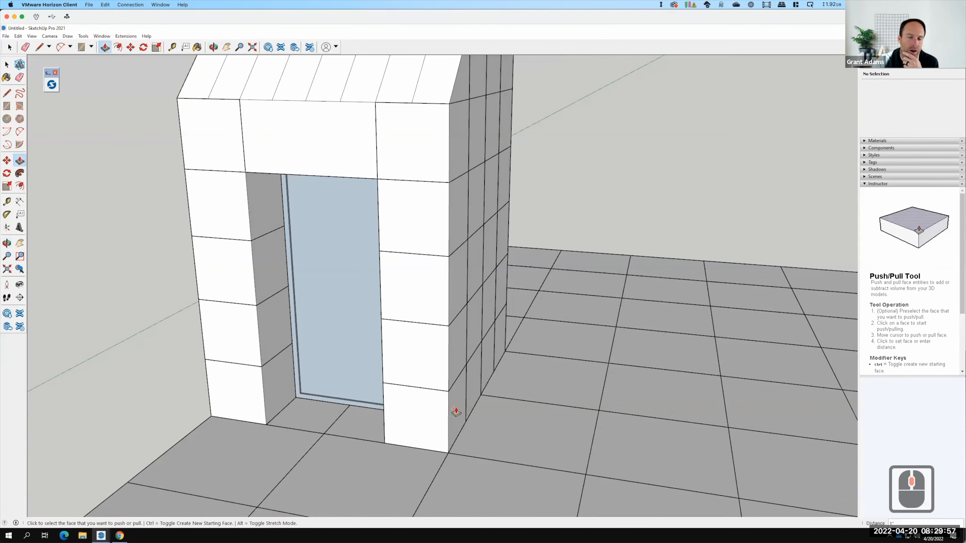
pyautogui.press('F15')
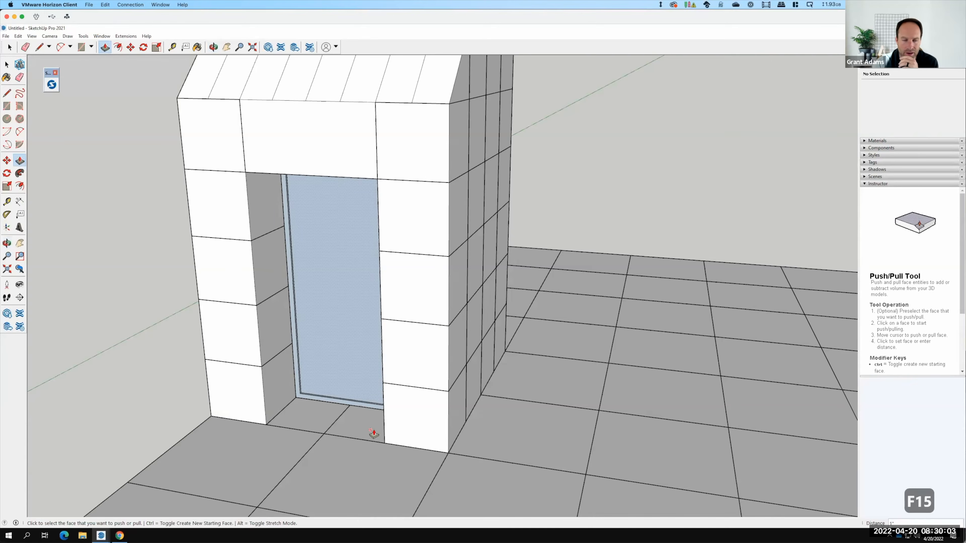
# Pull the sloped roof's end strip, on the side facing the wide gridded platform, outward by 2"
pyautogui.scroll(-3, 374, 434)
pyautogui.scroll(-3, 419, 189)
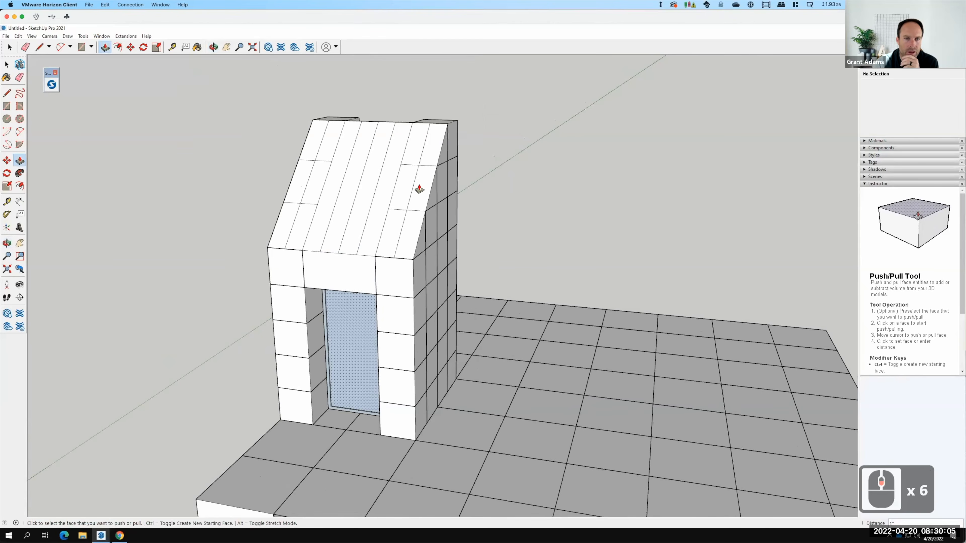
pyautogui.scroll(2, 412, 217)
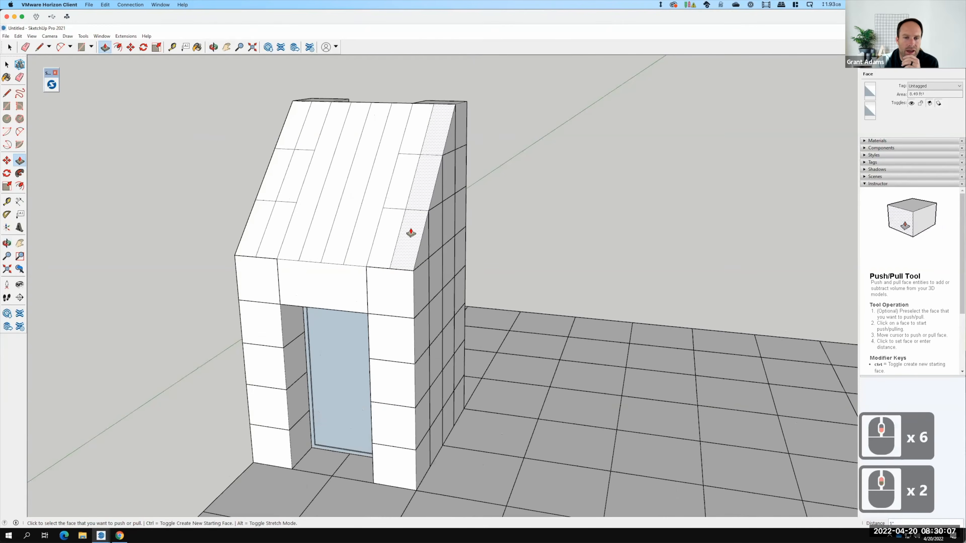
pyautogui.click(410, 237)
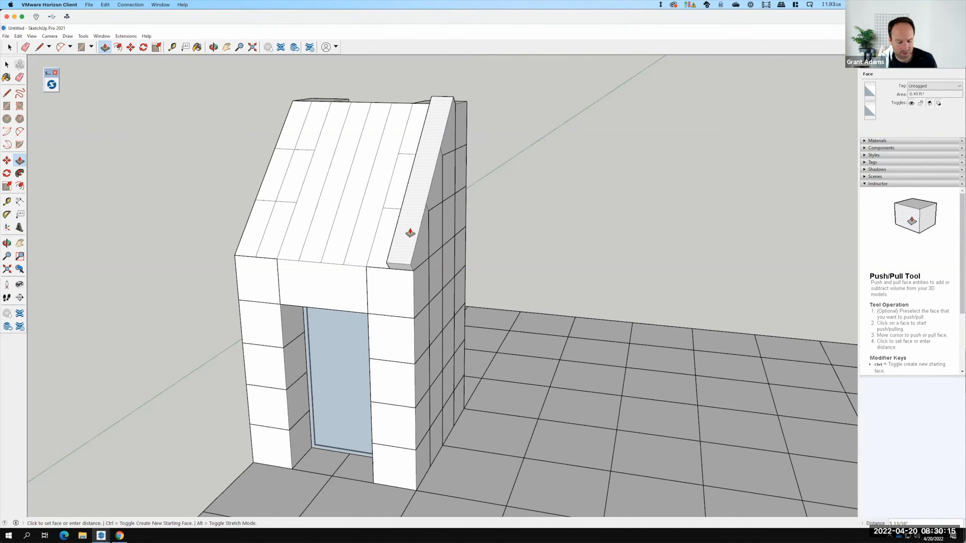
pyautogui.press('Return')
pyautogui.click(536, 285)
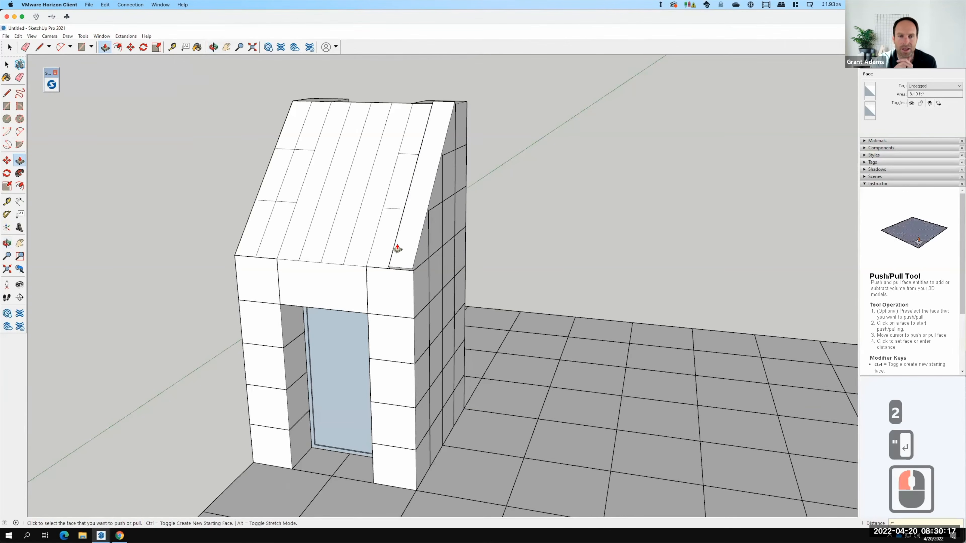
# Repeat the 2" Push/Pull on each remaining strip of the sloped roof, working across to the opposite edge
pyautogui.click(389, 267)
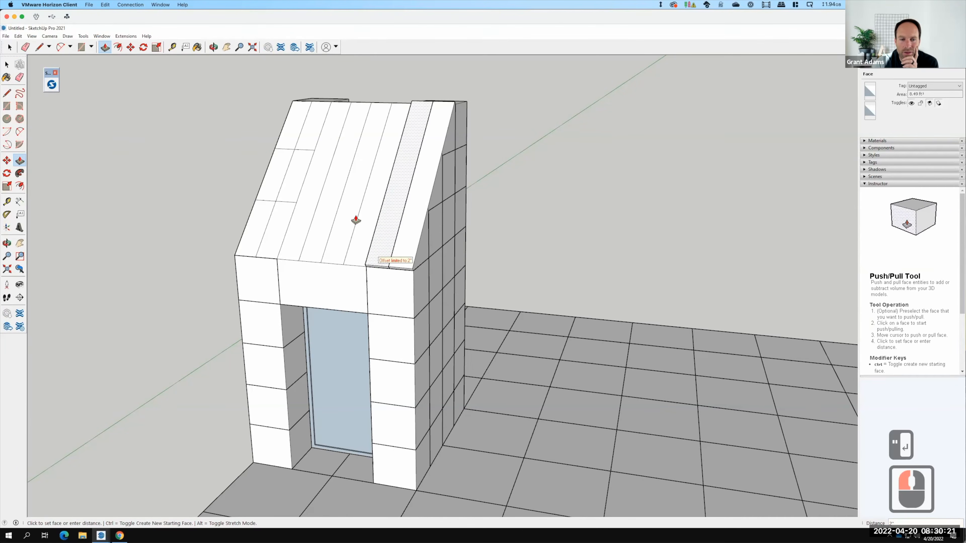
pyautogui.click(355, 248)
pyautogui.click(353, 248)
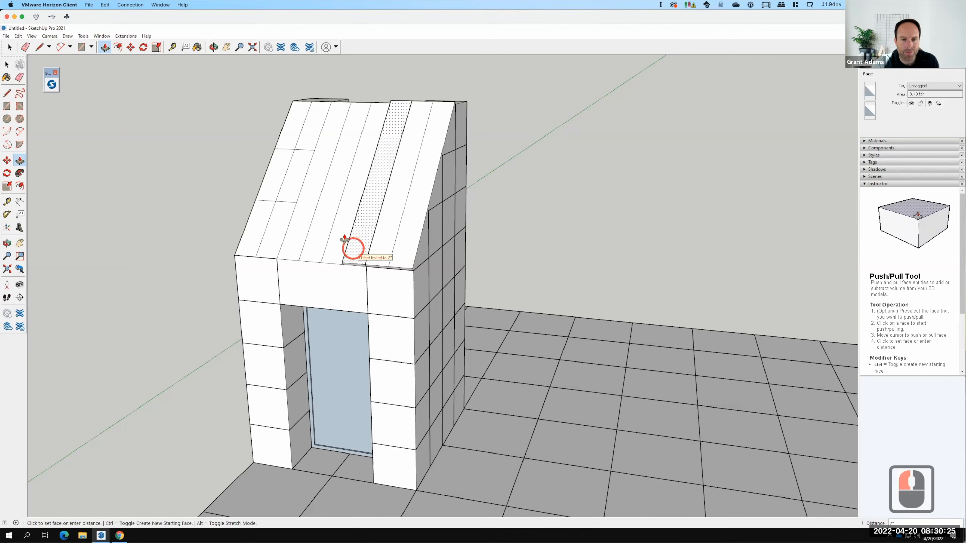
pyautogui.click(328, 231)
pyautogui.click(327, 224)
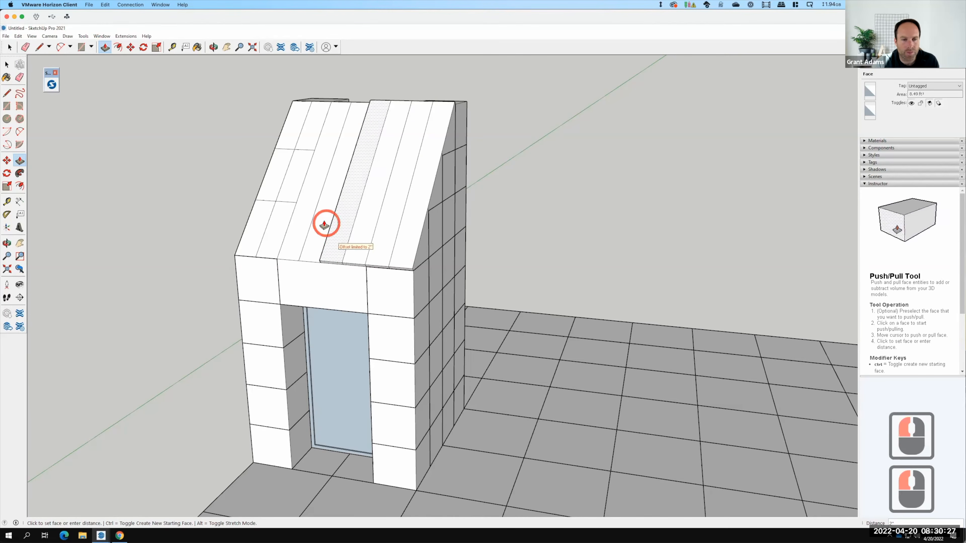
pyautogui.click(318, 253)
pyautogui.click(315, 248)
pyautogui.click(306, 234)
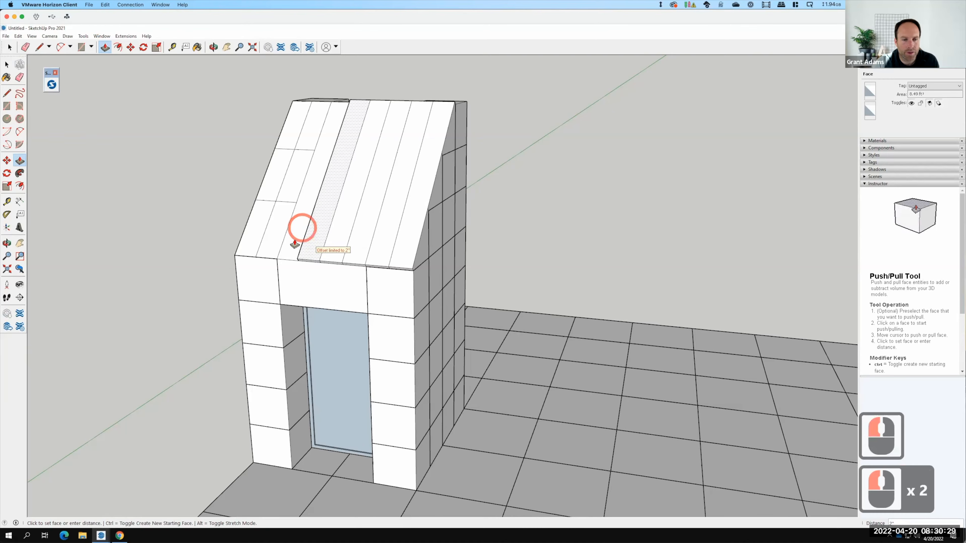
pyautogui.click(286, 224)
pyautogui.click(284, 223)
pyautogui.click(281, 224)
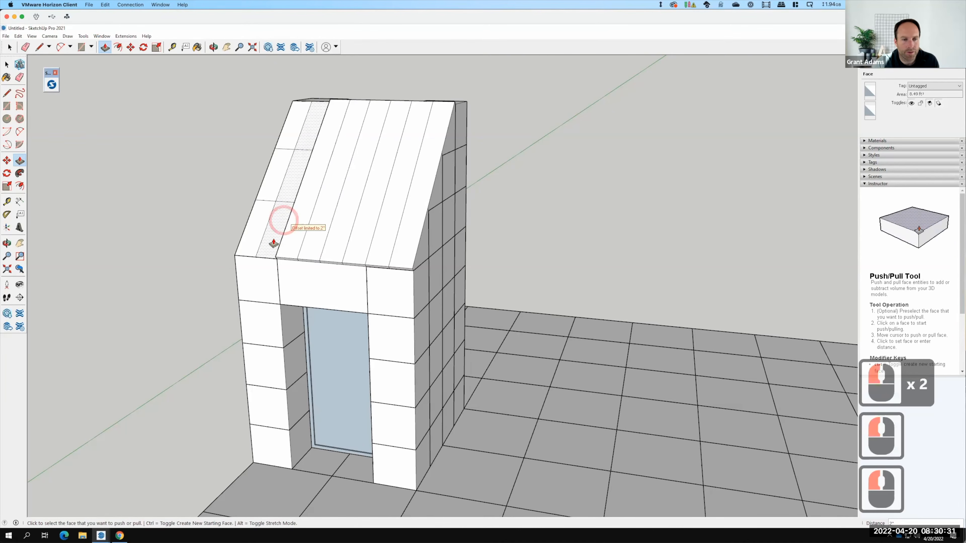
pyautogui.click(271, 223)
pyautogui.click(243, 249)
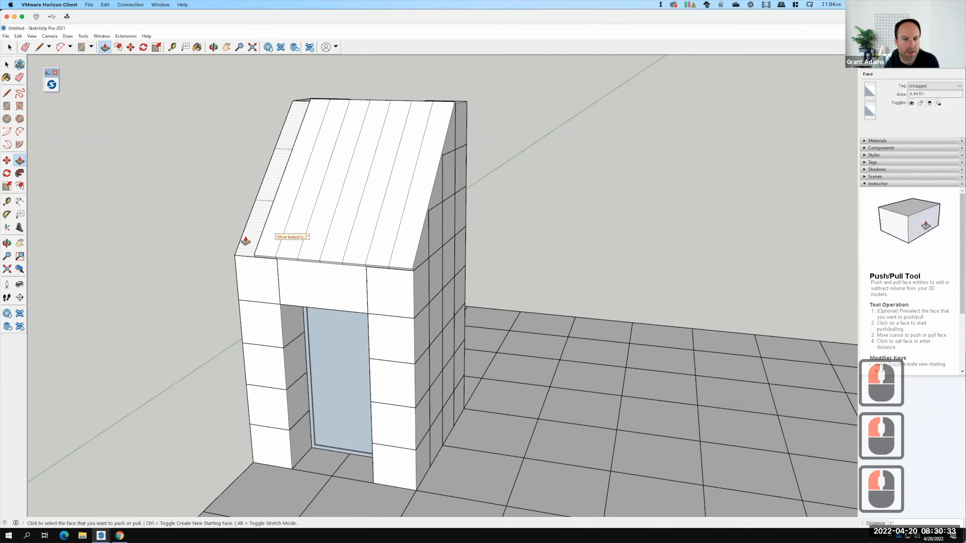
pyautogui.click(245, 241)
pyautogui.click(349, 230)
# Draw a 2" line at the roof slab's lower corner on the platform side and a sloped line from there up to the ridge
pyautogui.click(8, 65)
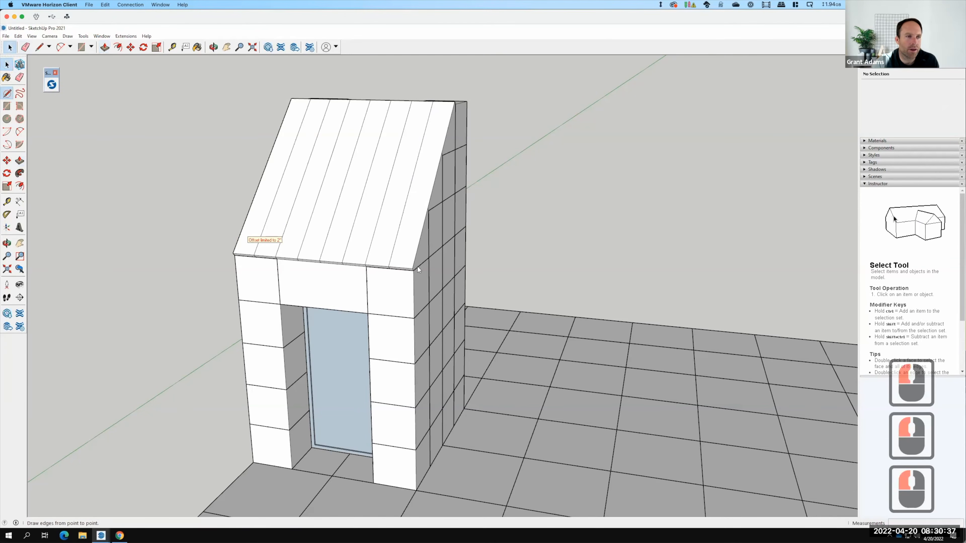
pyautogui.click(7, 93)
pyautogui.click(413, 269)
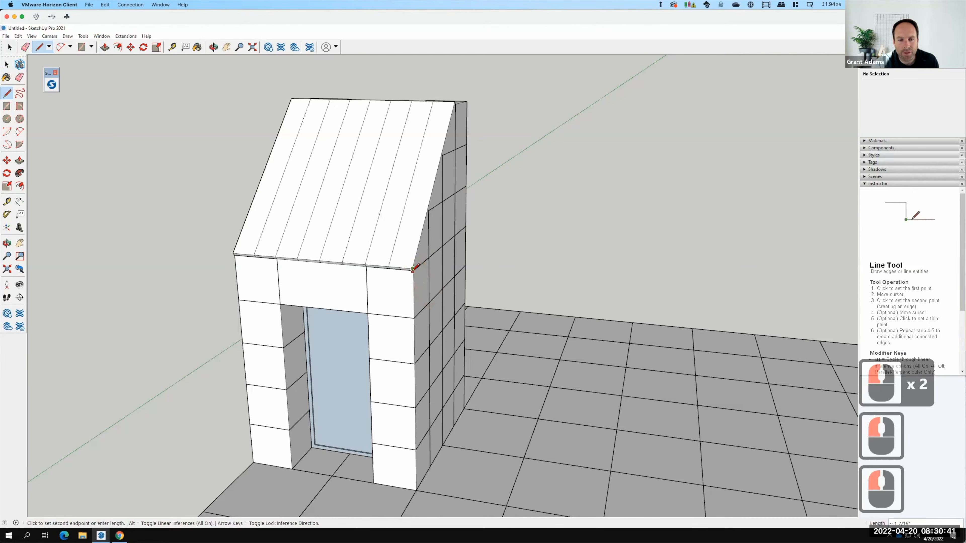
pyautogui.click(413, 270)
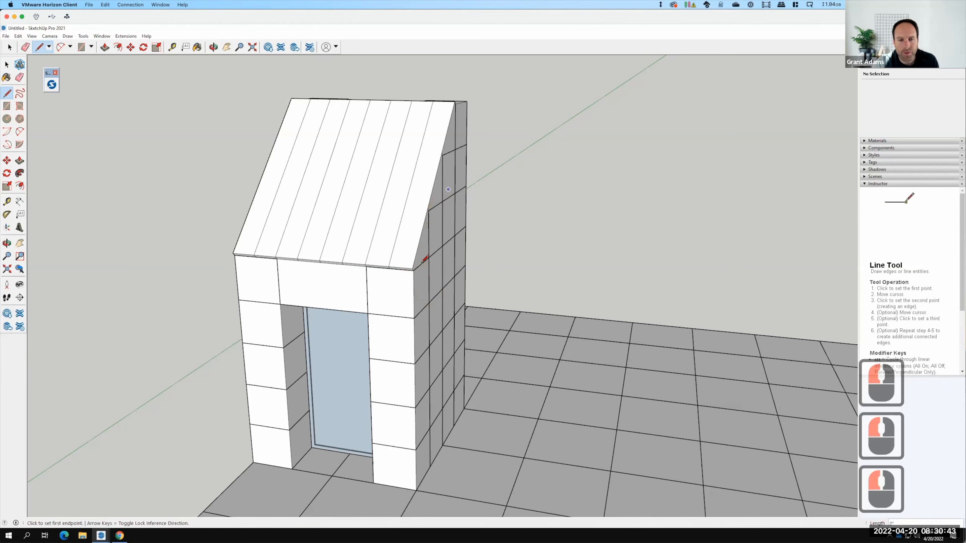
pyautogui.click(414, 270)
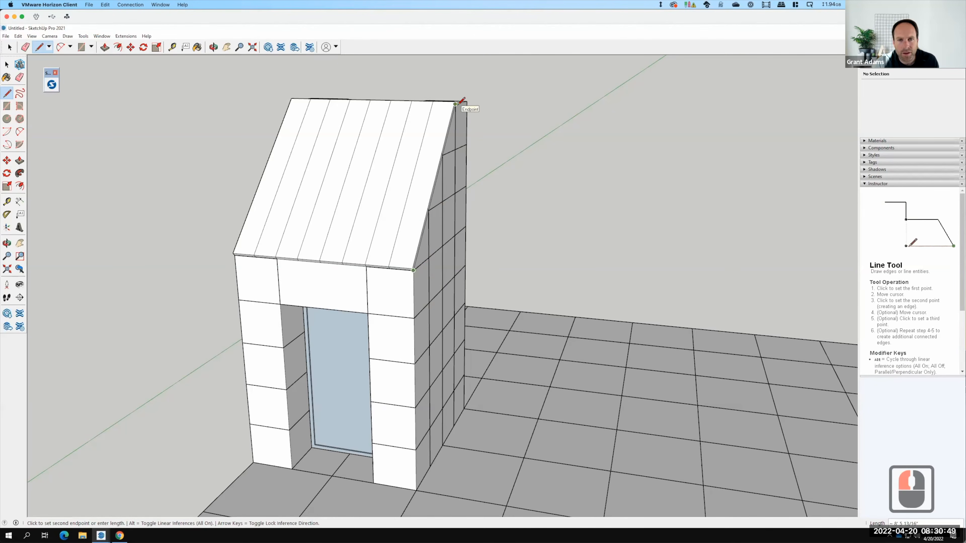
pyautogui.click(456, 103)
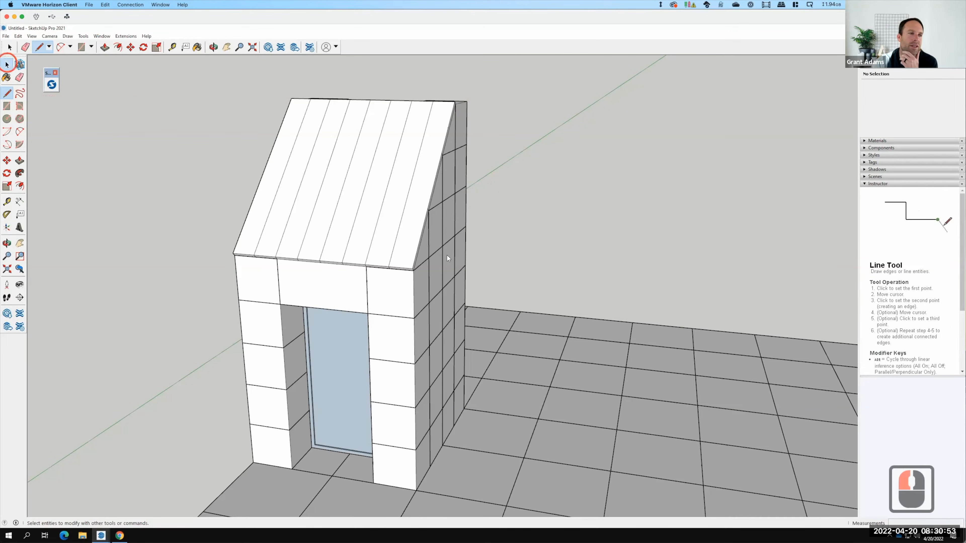
# View the finished roof and doorway of the tower and check the cube house drawing on the Exercise 123 page in Chrome
pyautogui.click(6, 64)
pyautogui.scroll(-4, 327, 236)
pyautogui.moveTo(408, 334); pyautogui.dragTo(532, 405, button='middle')
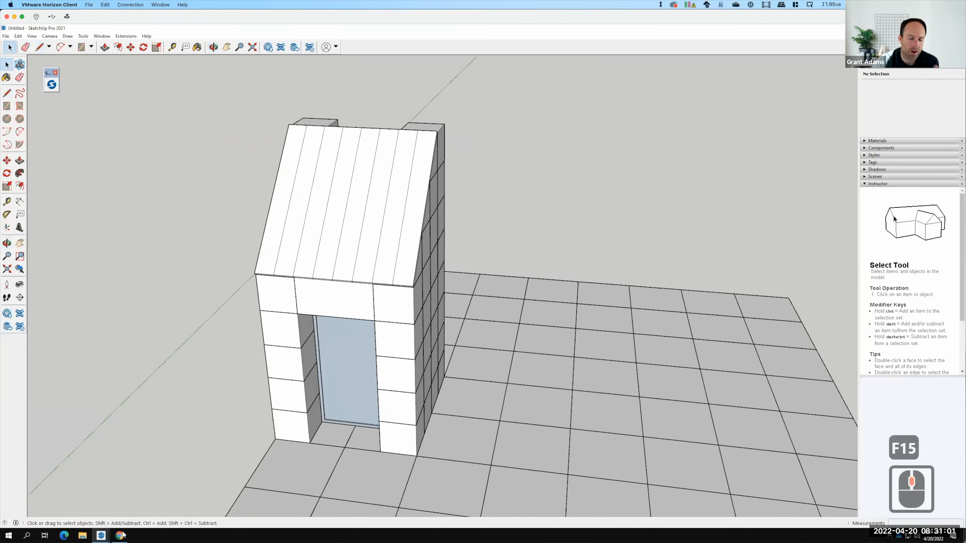
pyautogui.click(122, 535)
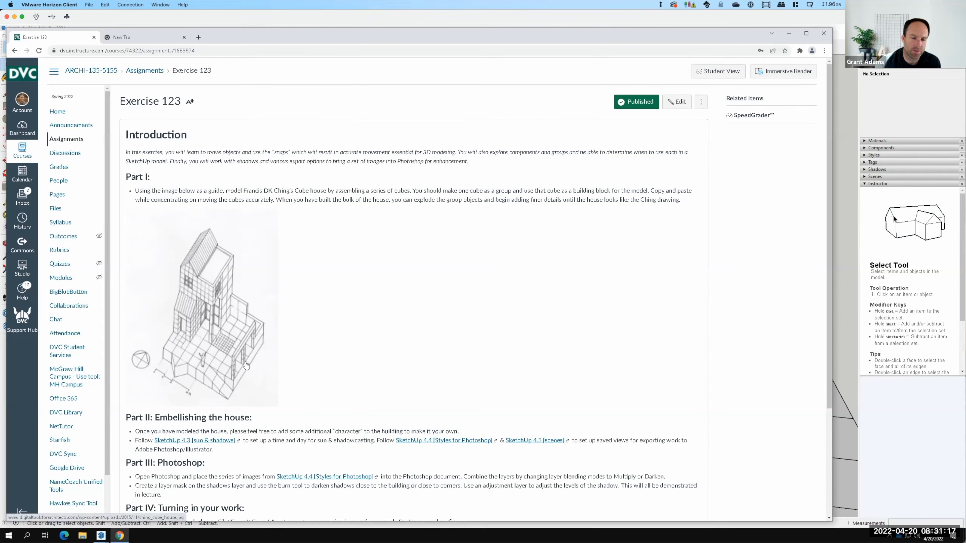
# Switch to the Francis_Ching_Cube_House-2013 model in SketchUp and view the completed house from all sides
pyautogui.click(101, 536)
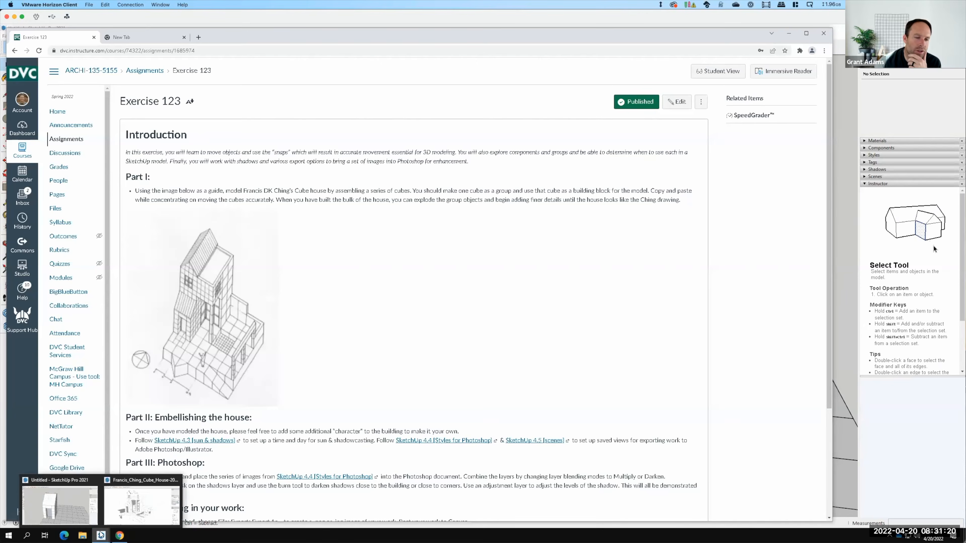
pyautogui.click(143, 509)
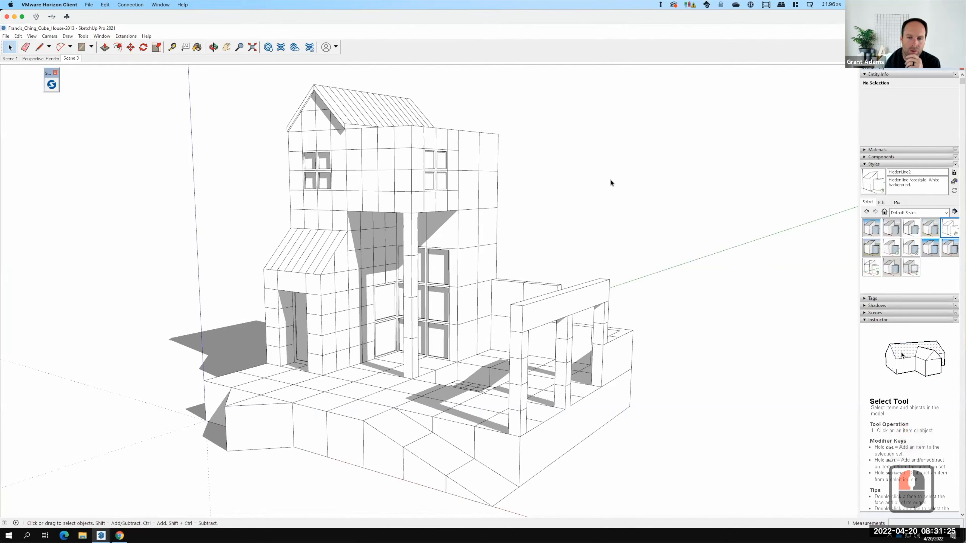
pyautogui.moveTo(581, 272); pyautogui.dragTo(541, 325, button='middle')
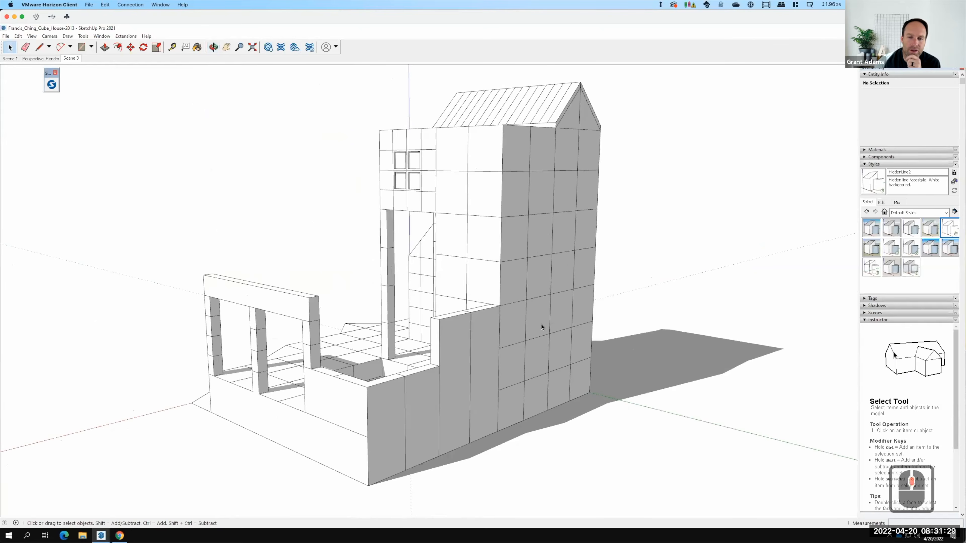
pyautogui.moveTo(605, 328)
pyautogui.mouseDown(button='middle')
pyautogui.moveTo(620, 325)
pyautogui.moveTo(334, 337)
pyautogui.moveTo(613, 334)
pyautogui.mouseUp(button='middle')
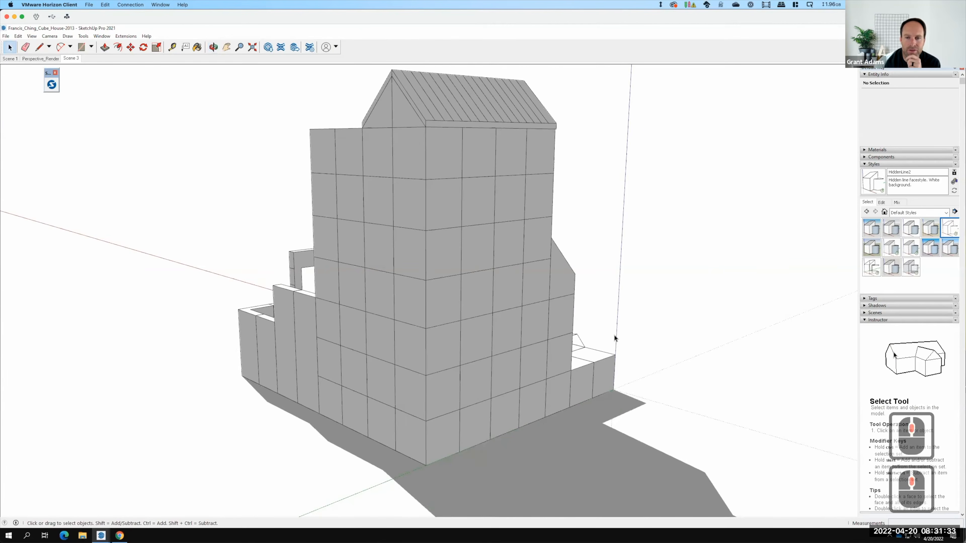
pyautogui.moveTo(544, 335); pyautogui.dragTo(670, 338, button='middle')
pyautogui.moveTo(459, 328); pyautogui.dragTo(598, 324, button='middle')
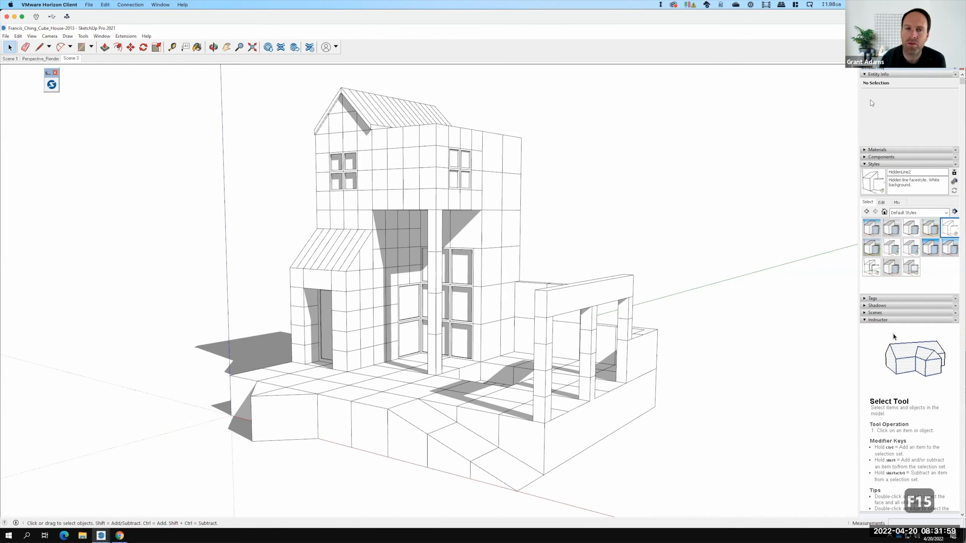
pyautogui.click(864, 164)
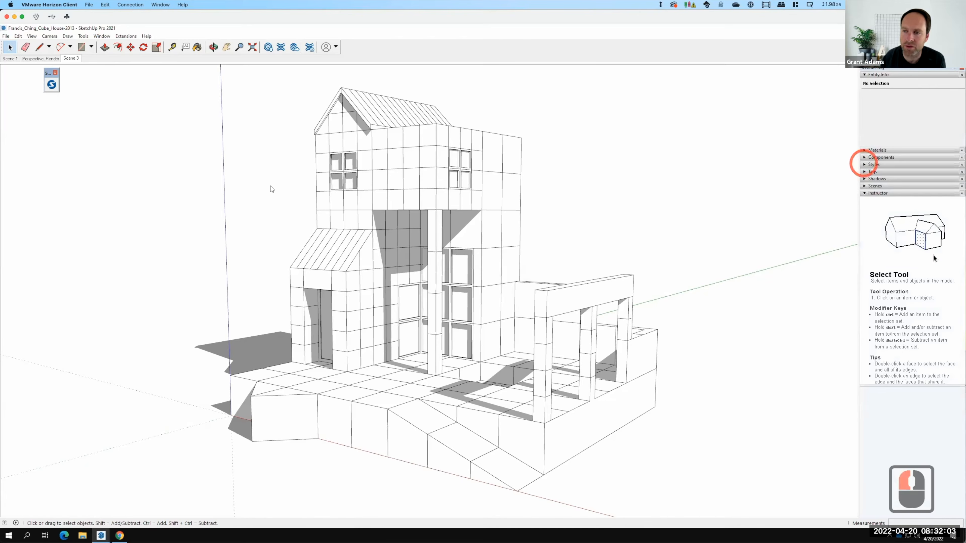
# Open the SketchUp 4.4 [Styles for Photoshop] tutorial from the Exercise 123 page in Chrome in a new tab and read its instructions
pyautogui.click(118, 535)
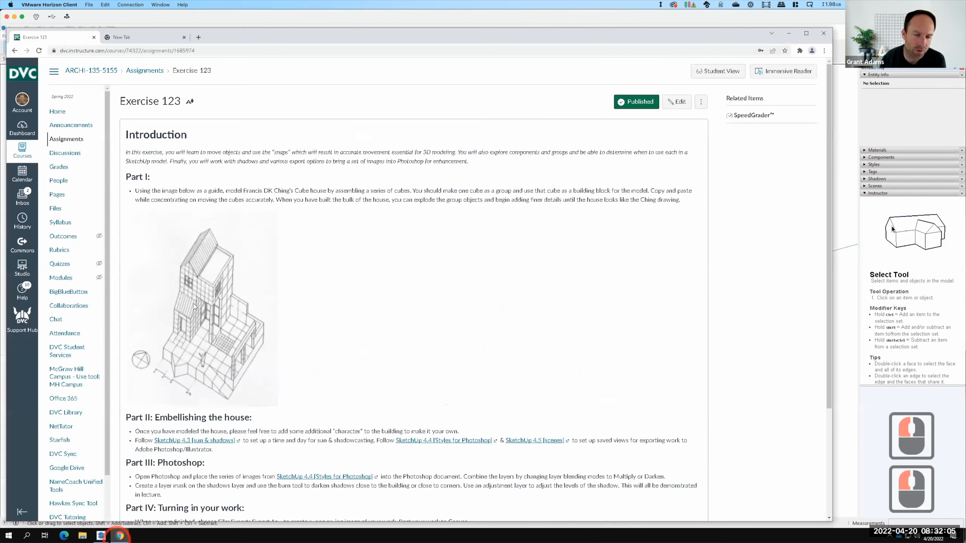
pyautogui.scroll(-3, 324, 342)
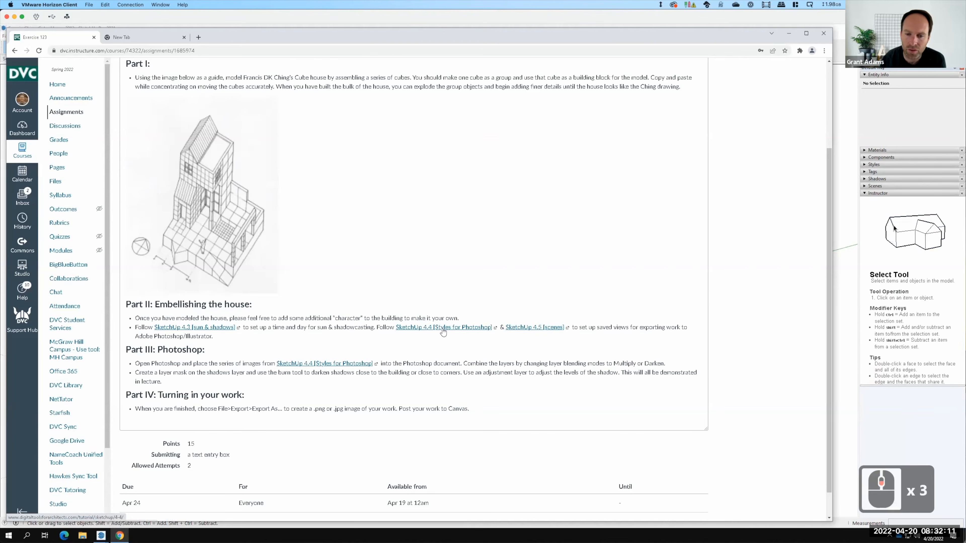
pyautogui.rightClick(451, 329)
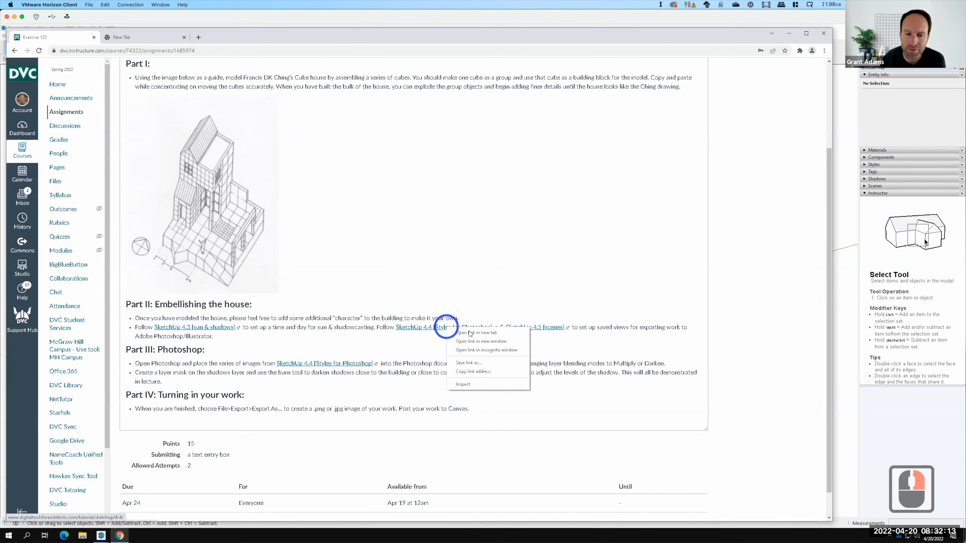
pyautogui.click(472, 333)
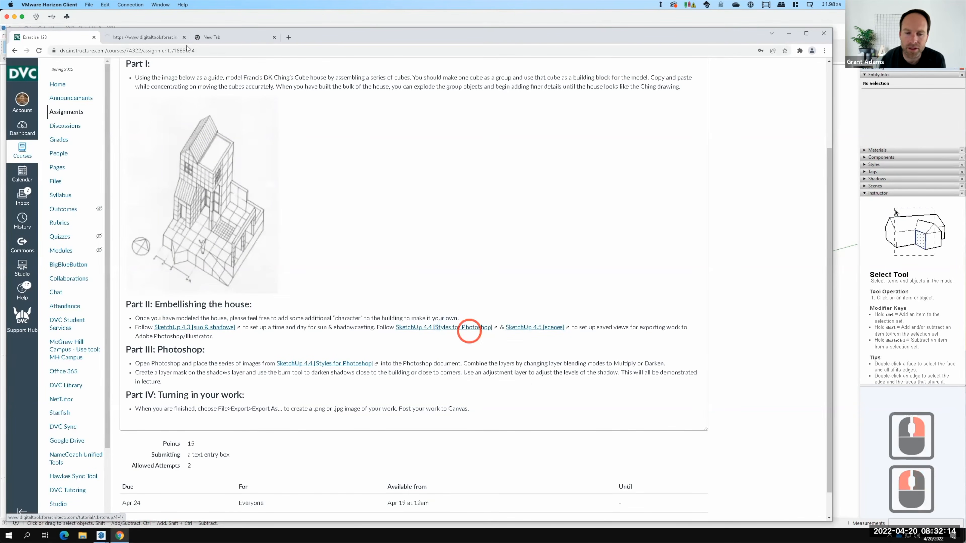
pyautogui.click(156, 38)
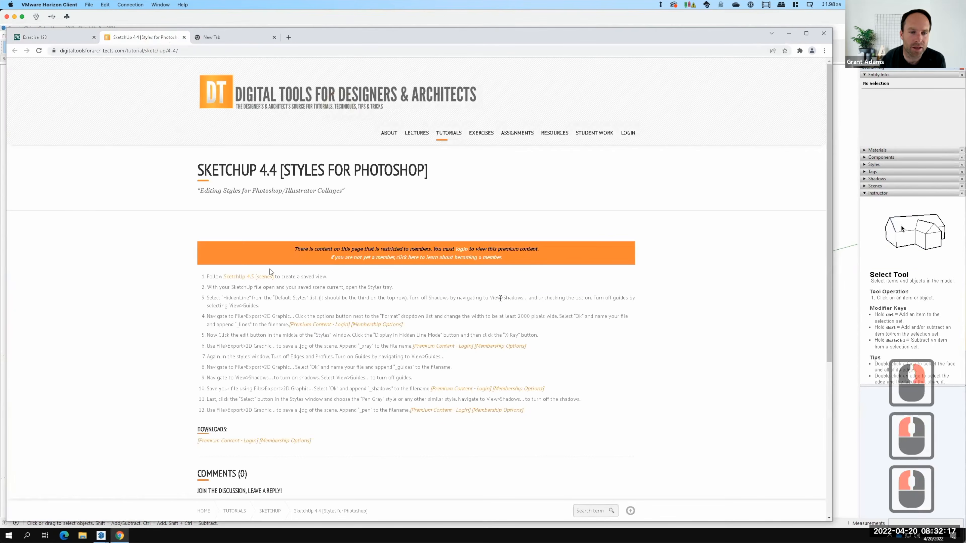
pyautogui.scroll(-2, 270, 268)
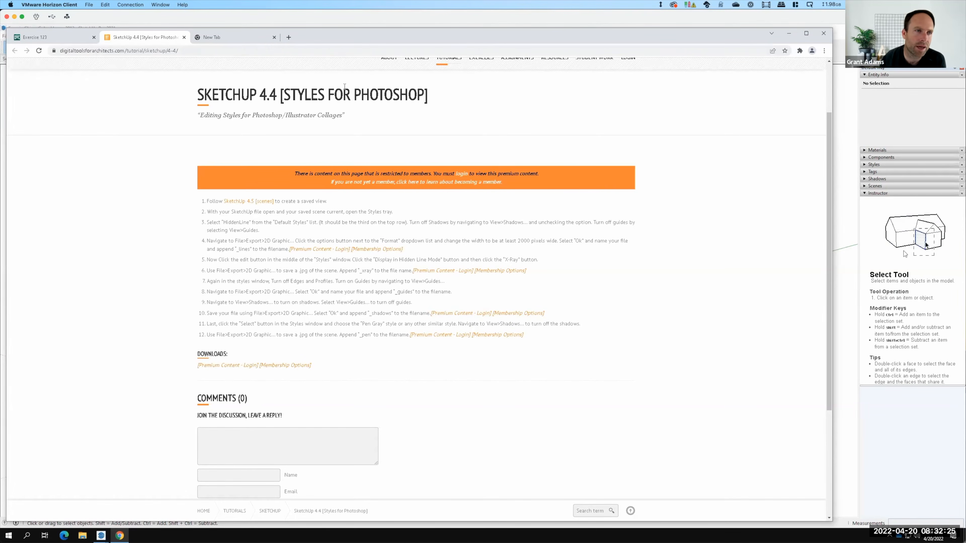
# Switch back to the SketchUp cube house and add a scene that saves a low perspective view of its entry and pergola sides
pyautogui.click(867, 138)
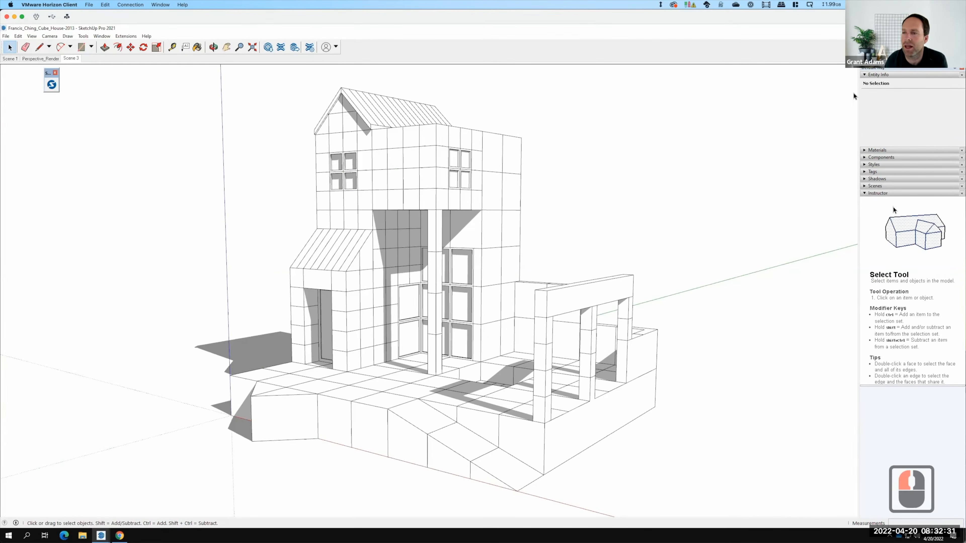
pyautogui.click(864, 76)
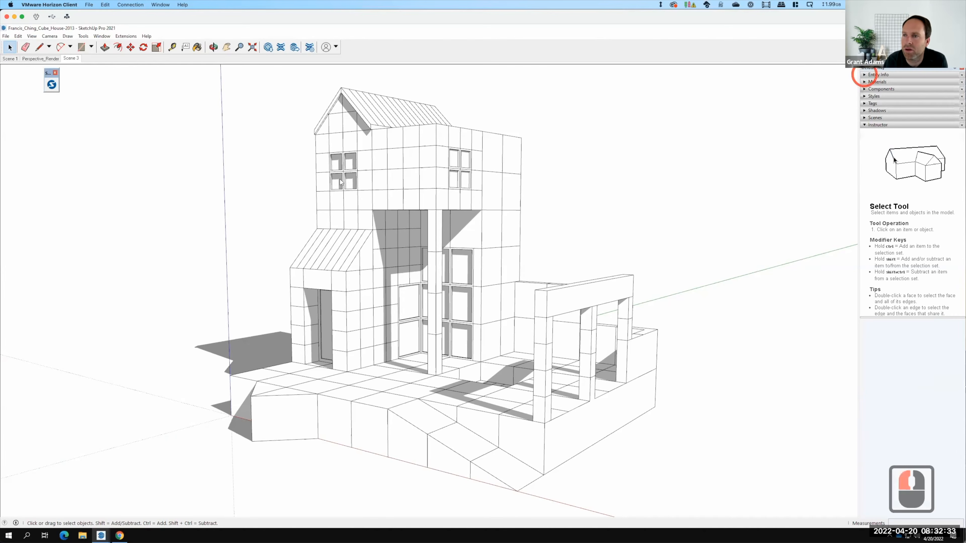
pyautogui.press('o')
pyautogui.moveTo(537, 293); pyautogui.dragTo(538, 257)
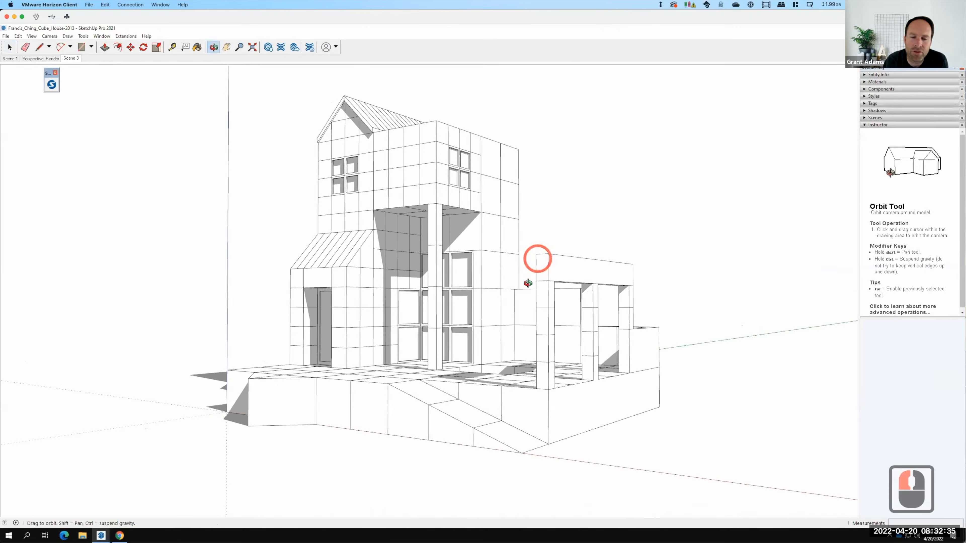
pyautogui.moveTo(522, 312); pyautogui.dragTo(546, 302)
pyautogui.press('space')
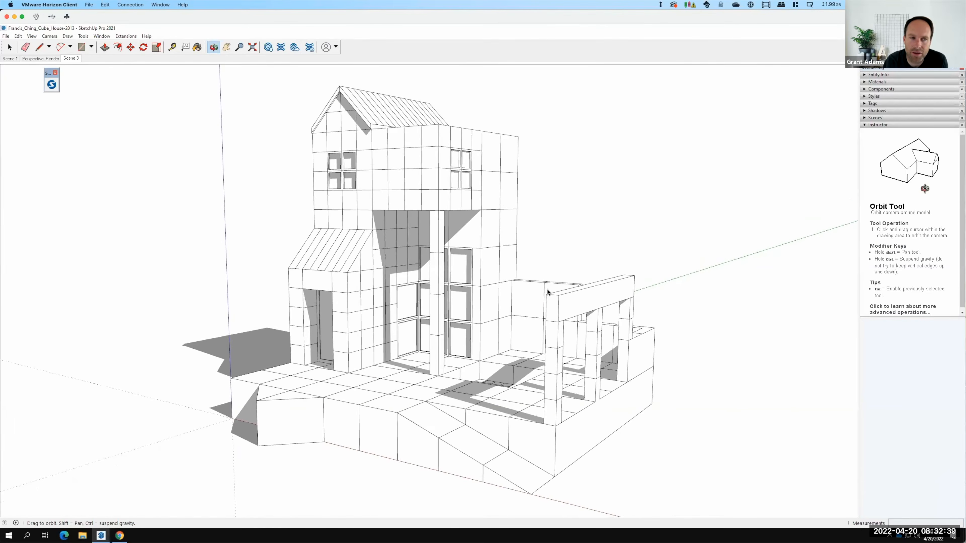
pyautogui.press('o')
pyautogui.moveTo(469, 311)
pyautogui.mouseDown()
pyautogui.moveTo(467, 271)
pyautogui.moveTo(470, 321)
pyautogui.moveTo(488, 317)
pyautogui.moveTo(484, 310)
pyautogui.mouseUp()
pyautogui.press('space')
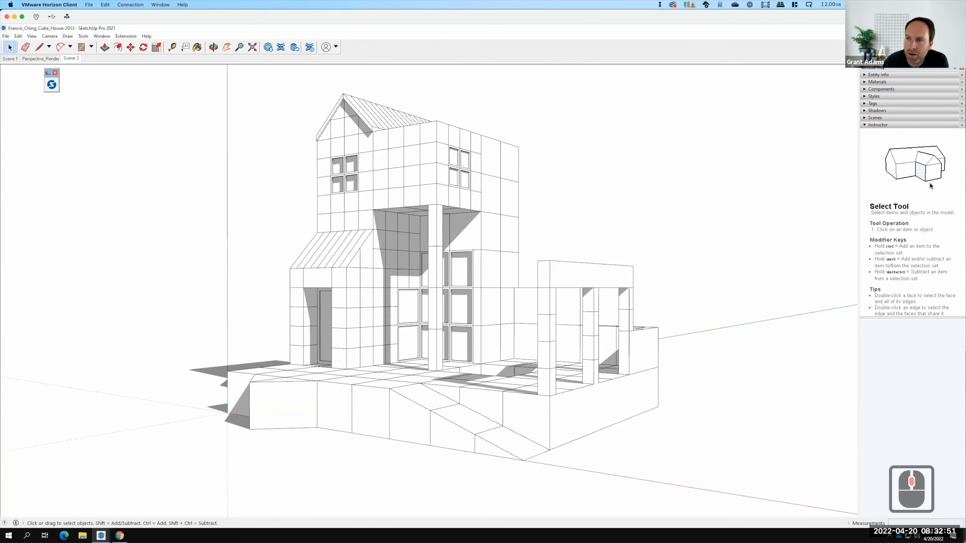
pyautogui.click(865, 118)
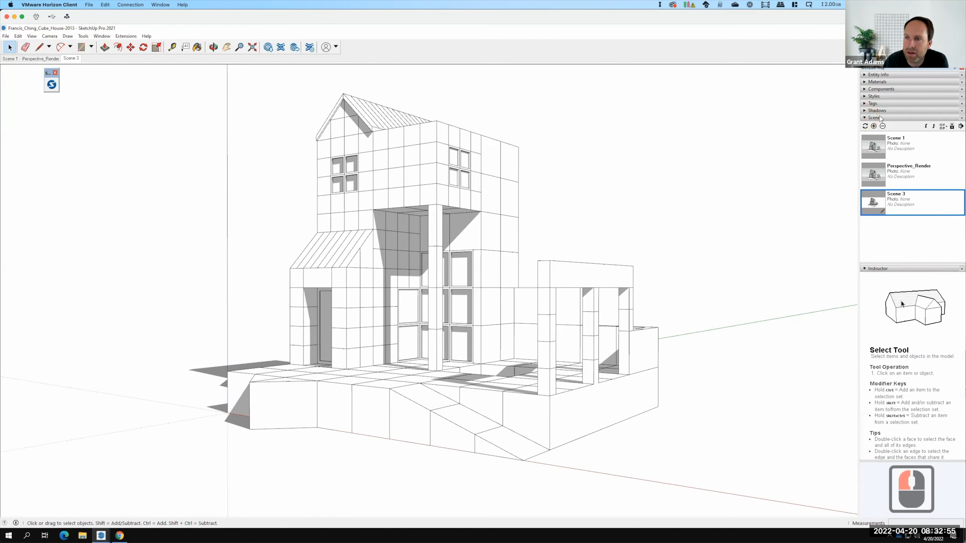
pyautogui.press('F15')
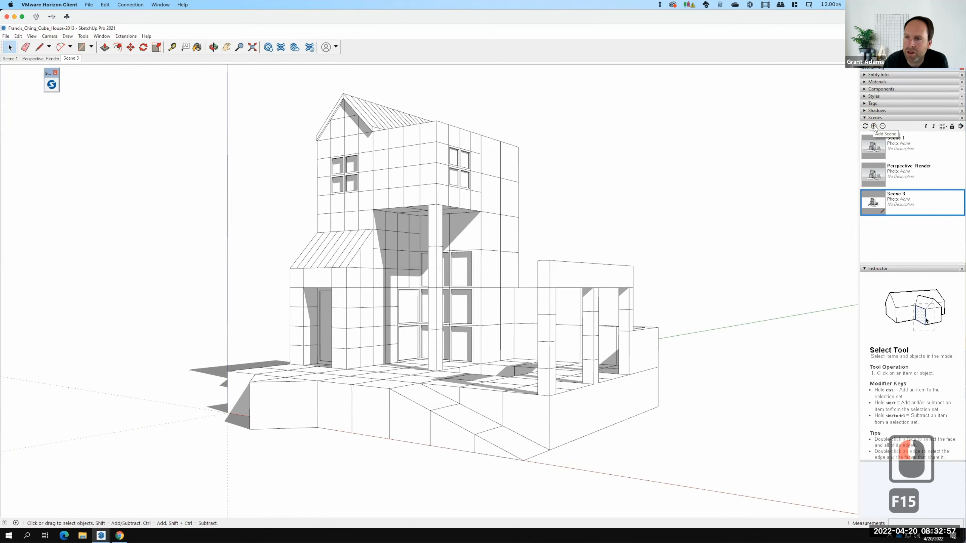
pyautogui.click(874, 127)
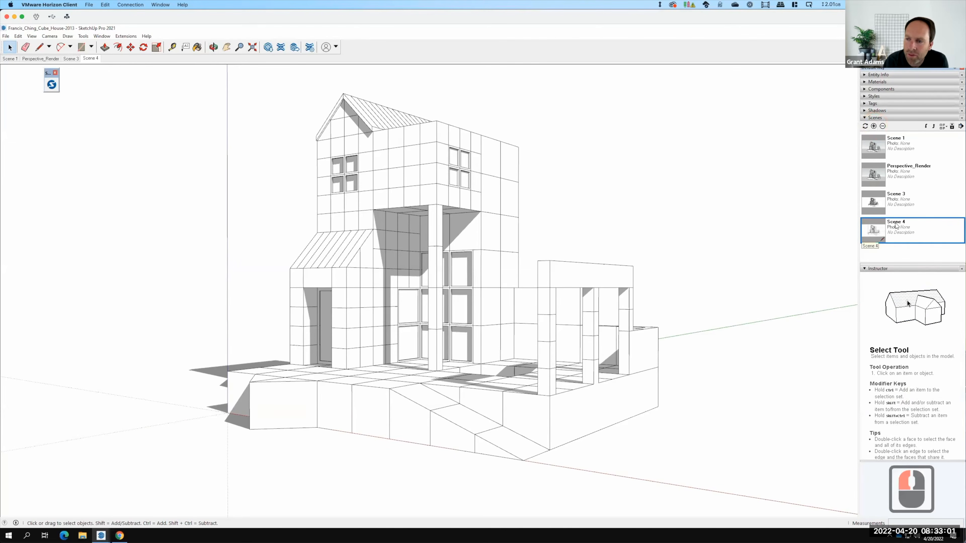
# Rename the newly added scene as Perspective_Output
pyautogui.click(896, 223)
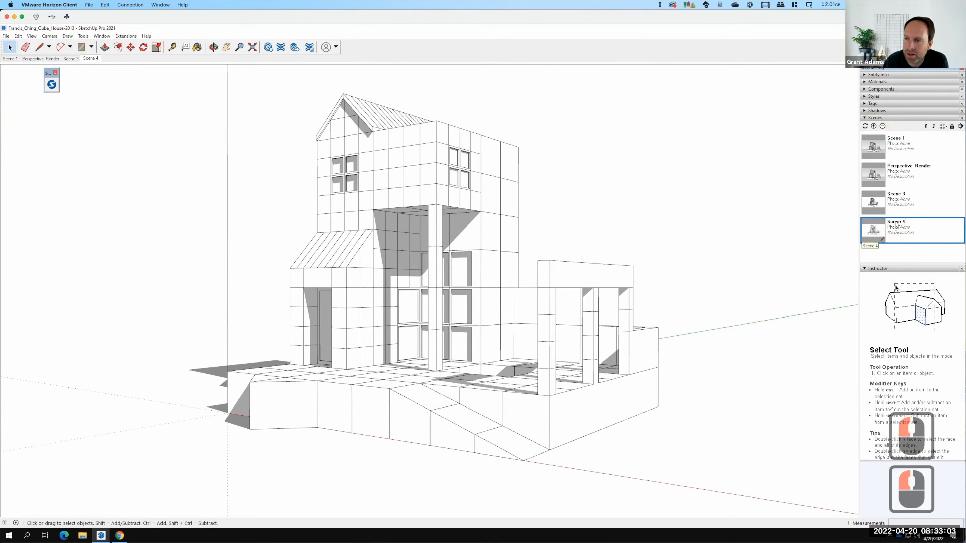
pyautogui.doubleClick(896, 225)
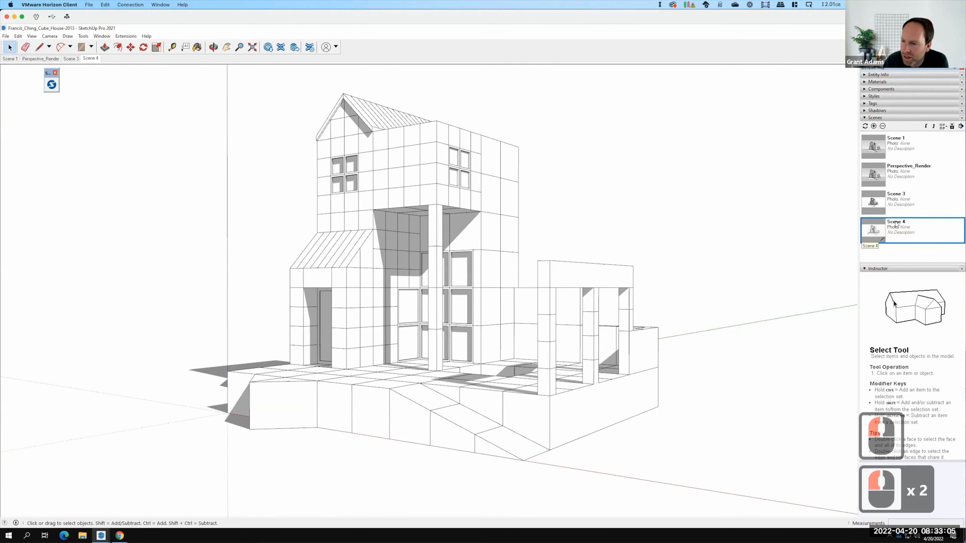
pyautogui.click(962, 268)
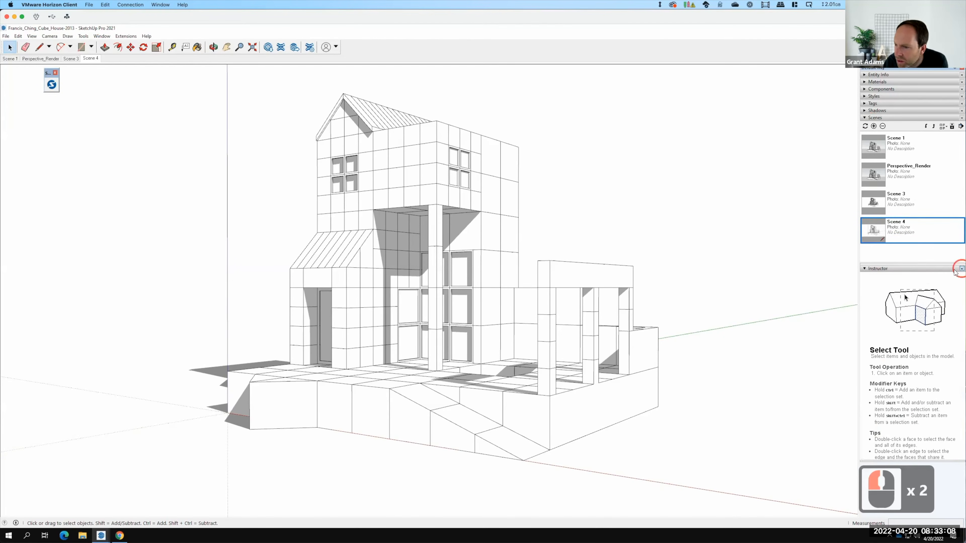
pyautogui.rightClick(903, 224)
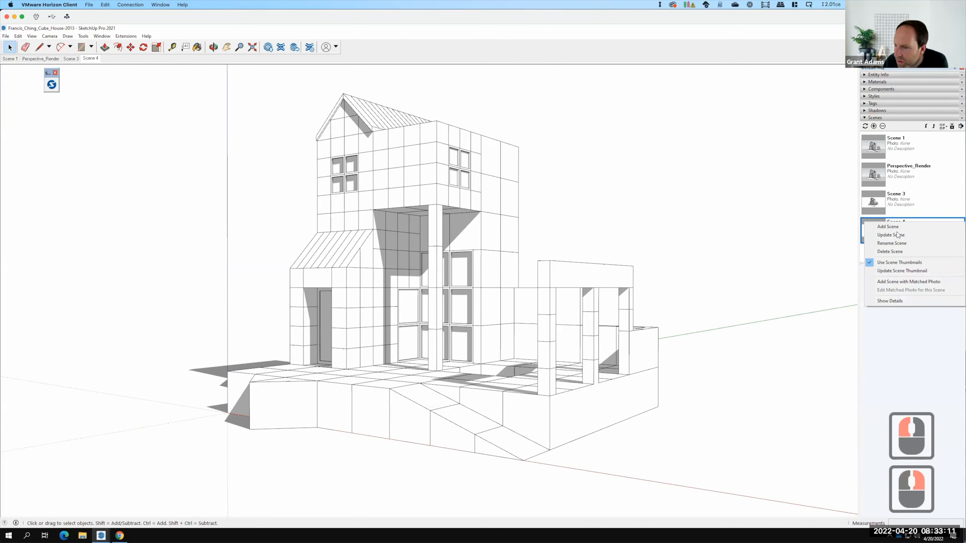
pyautogui.click(896, 245)
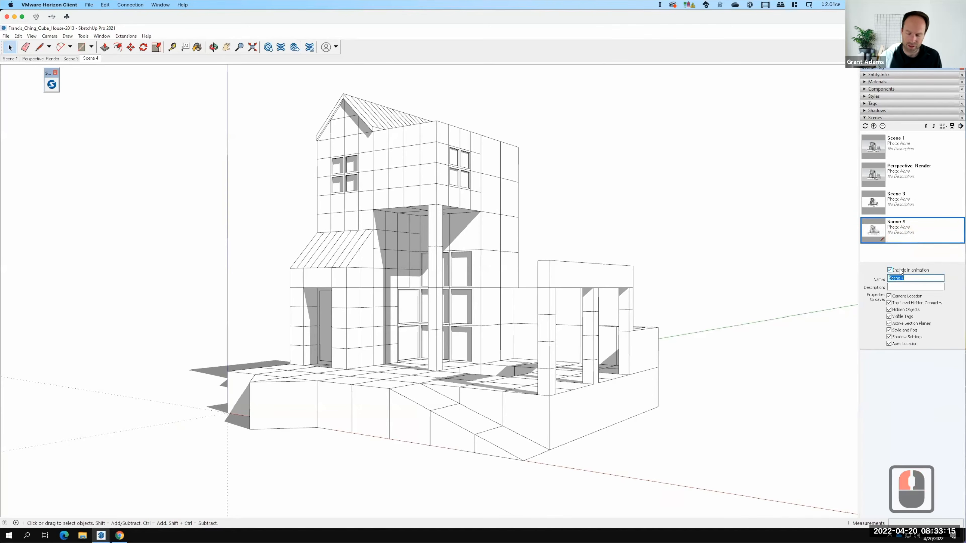
pyautogui.write('Persp')
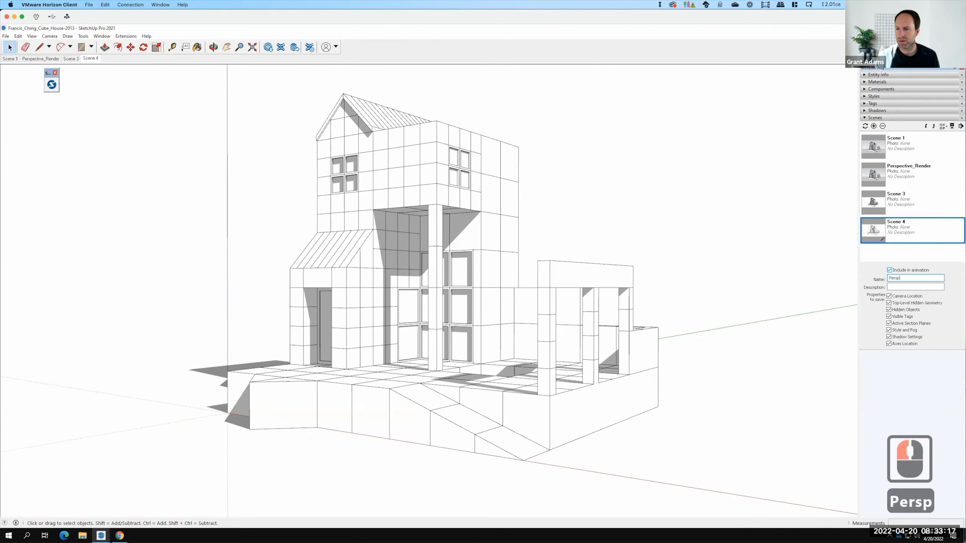
pyautogui.write('ective_O')
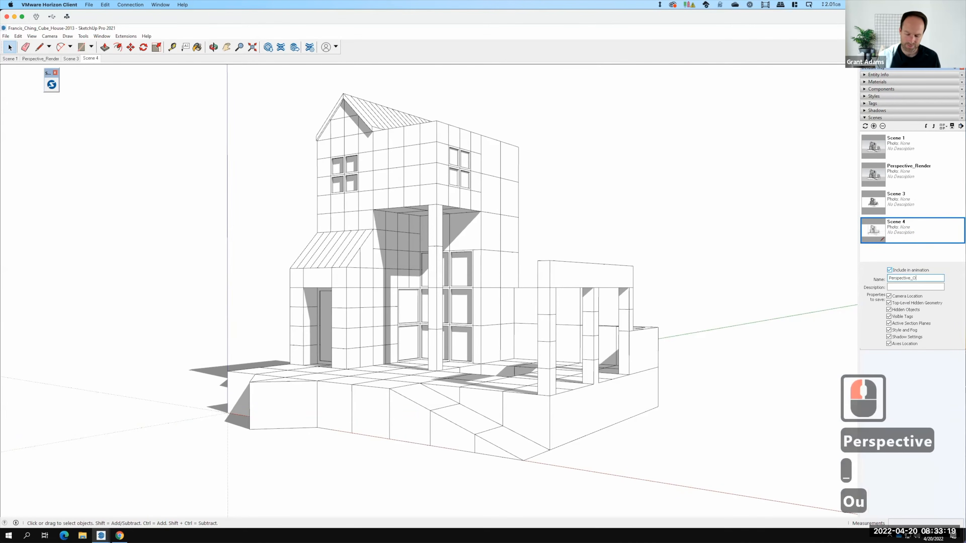
pyautogui.write('utput')
pyautogui.press('Return')
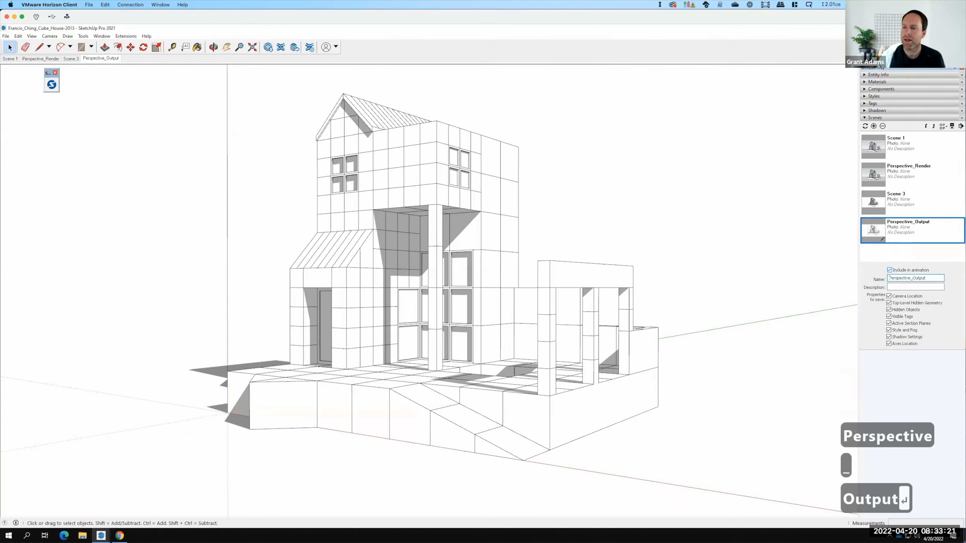
# Orbit away from the saved view and recall the Perspective_Output scene to check it
pyautogui.click(789, 275)
pyautogui.moveTo(600, 248); pyautogui.dragTo(608, 267, button='middle')
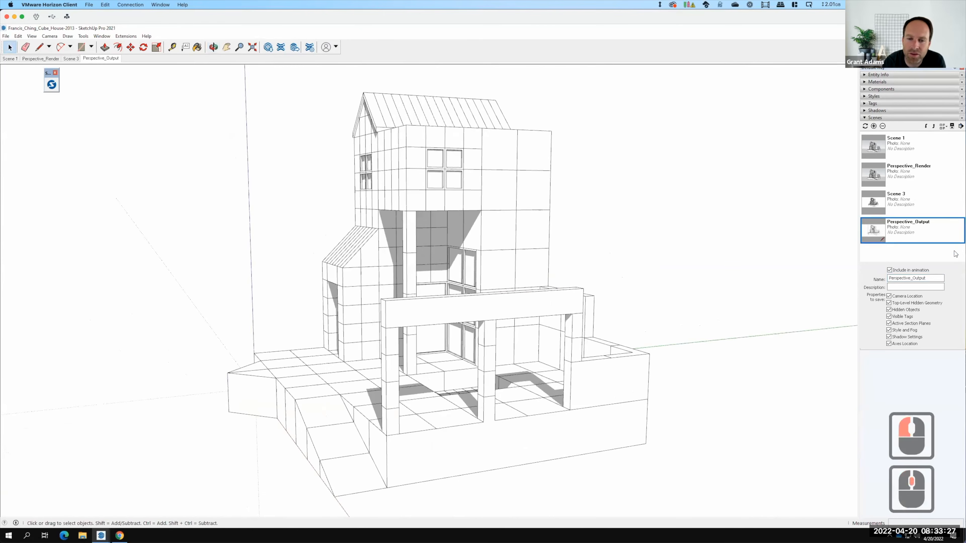
pyautogui.doubleClick(936, 229)
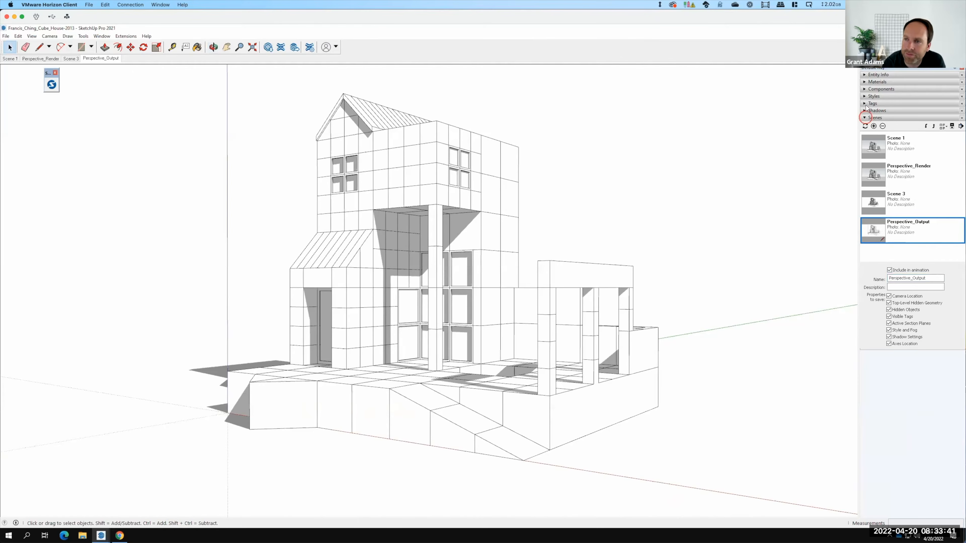
# Try the 3D Printing, Architectural Design and Construction Documentation styles from the default styles on the cube house
pyautogui.click(866, 117)
pyautogui.click(875, 96)
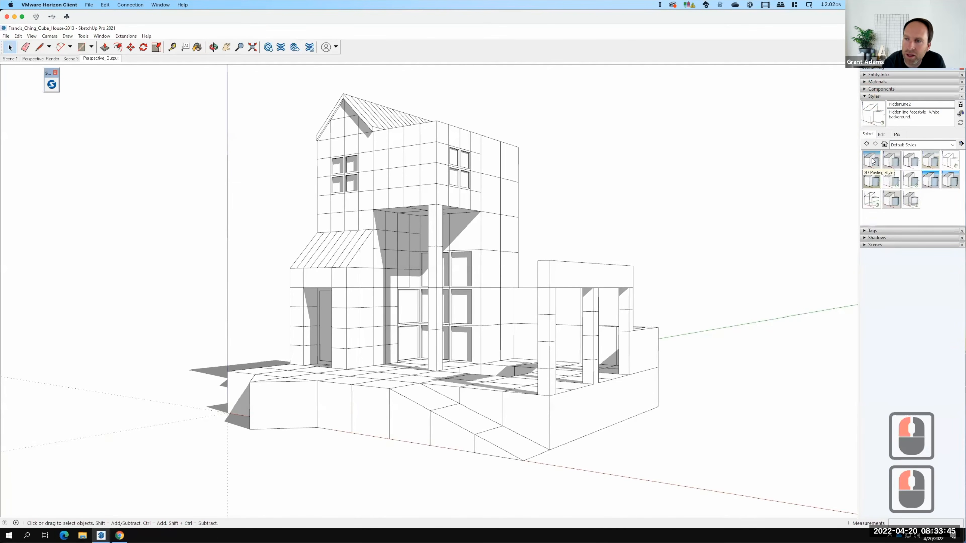
pyautogui.click(872, 161)
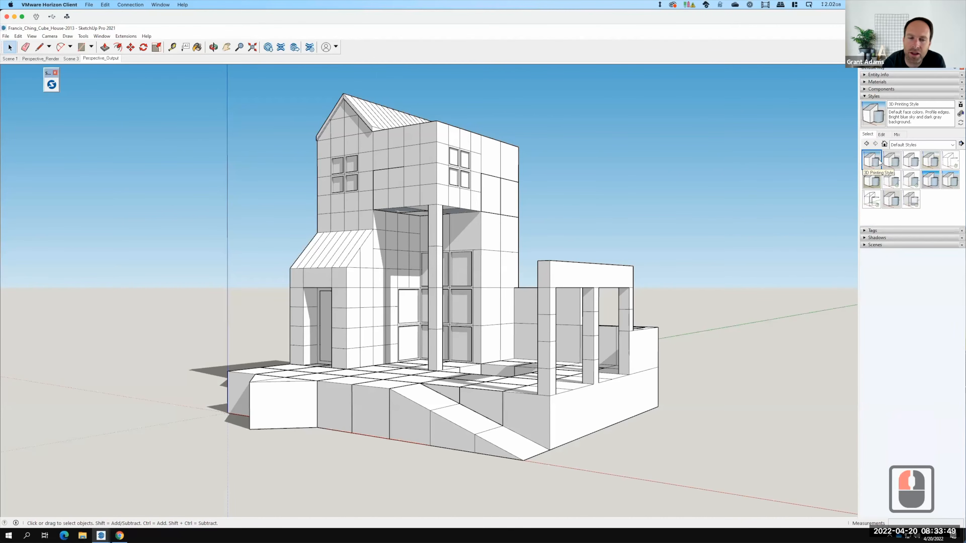
pyautogui.click(890, 161)
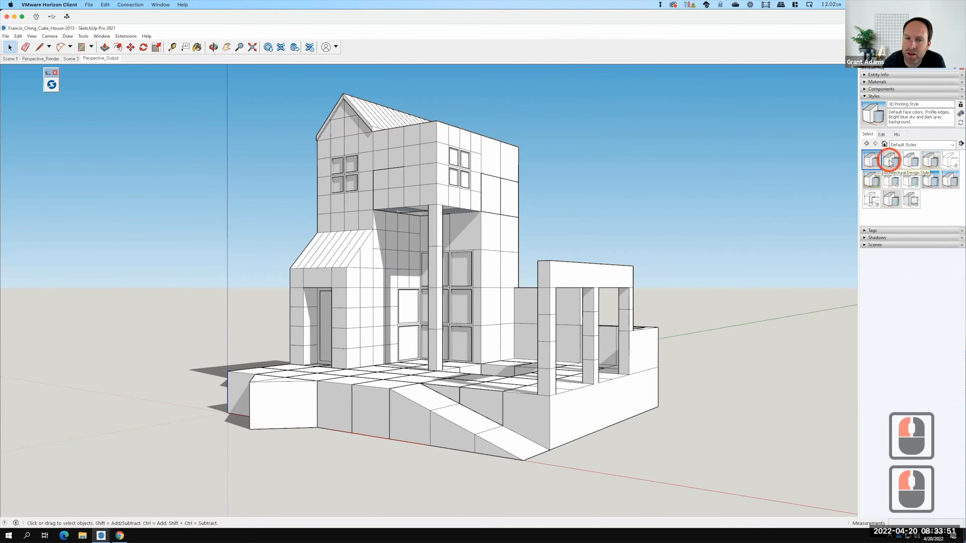
pyautogui.click(911, 160)
pyautogui.press('F15')
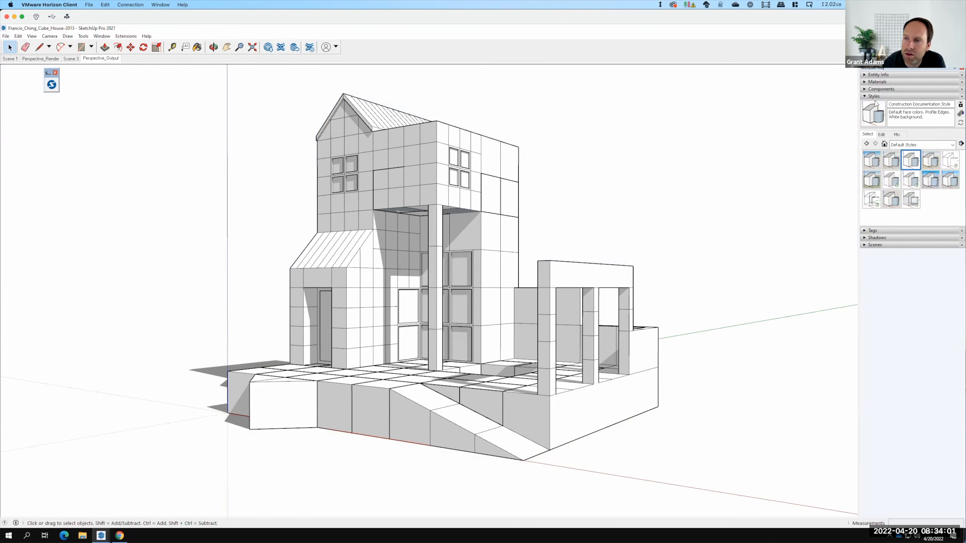
# Keep the Default Styles collection and apply its Hidden Line style with a white background to the cube house
pyautogui.click(952, 145)
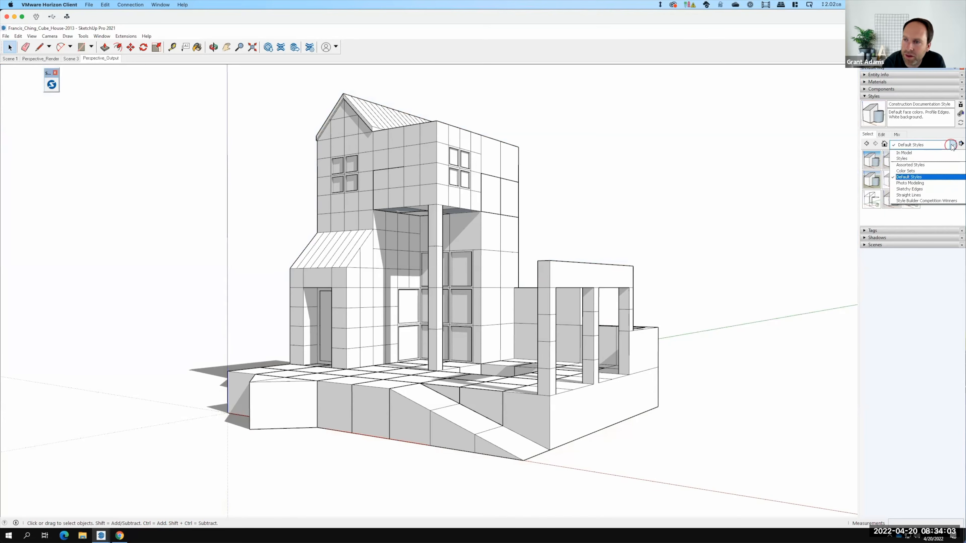
pyautogui.click(907, 177)
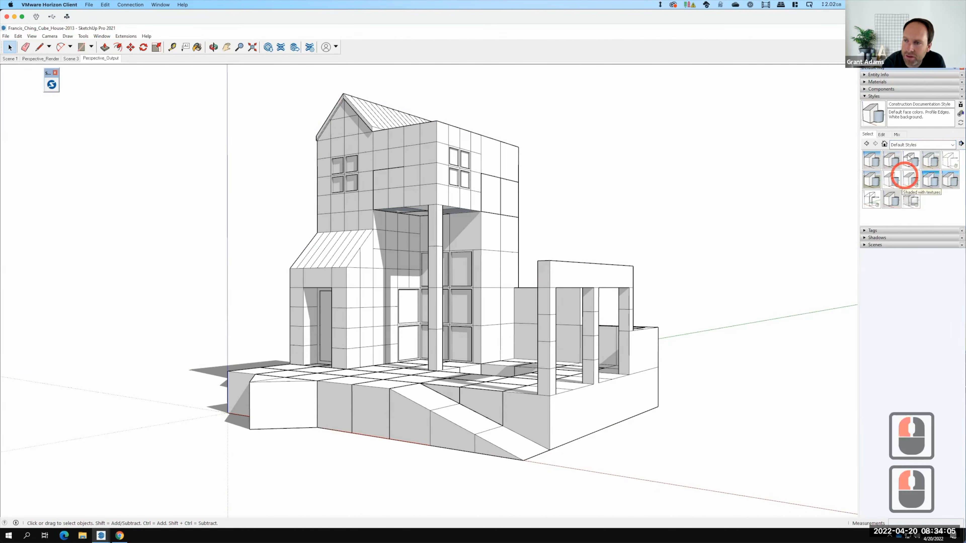
pyautogui.click(953, 160)
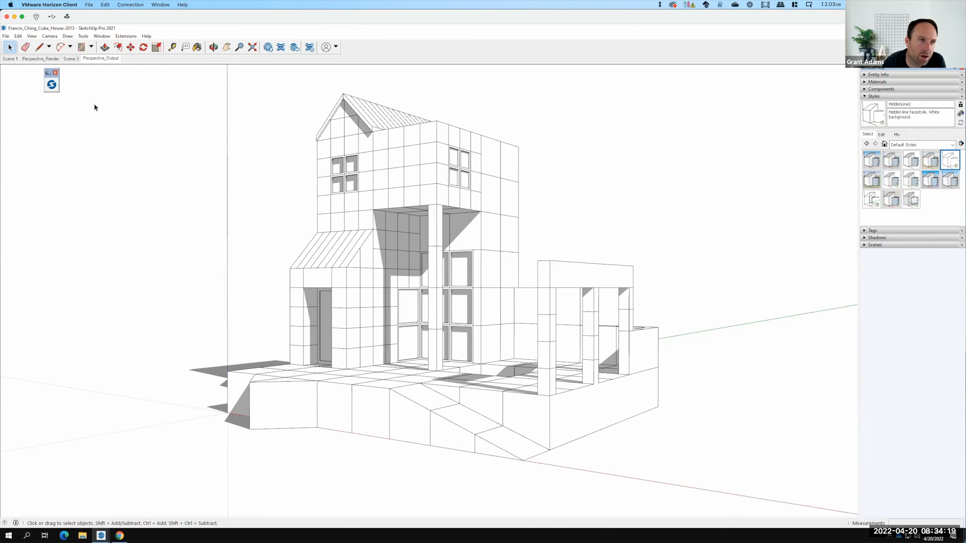
# Turn off the display of shadows, axes and guides so only the cube house linework shows
pyautogui.click(31, 36)
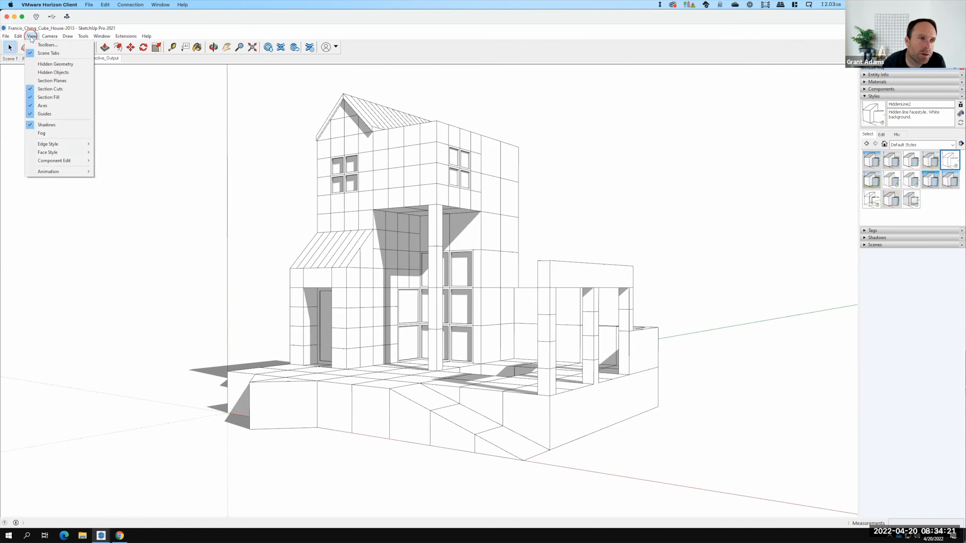
pyautogui.click(31, 126)
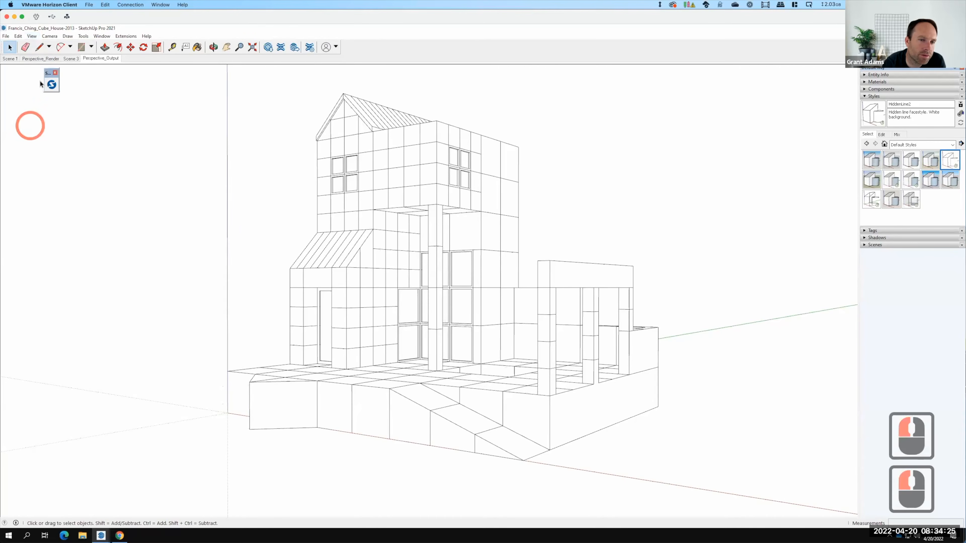
pyautogui.click(32, 37)
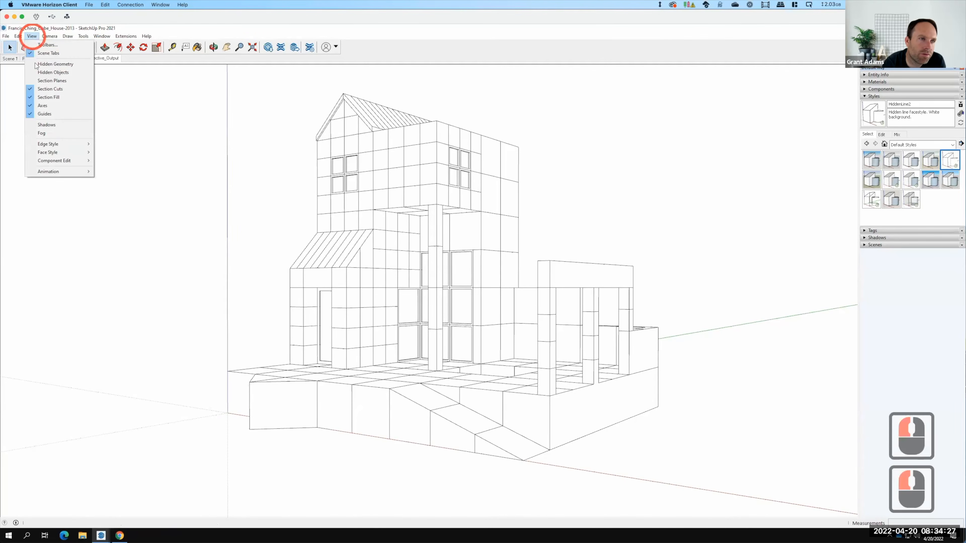
pyautogui.click(43, 107)
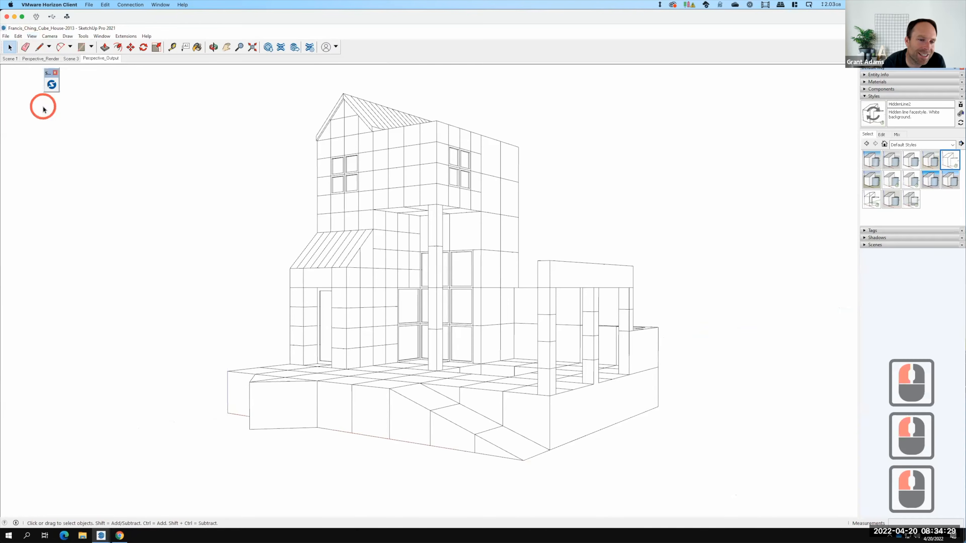
pyautogui.click(33, 37)
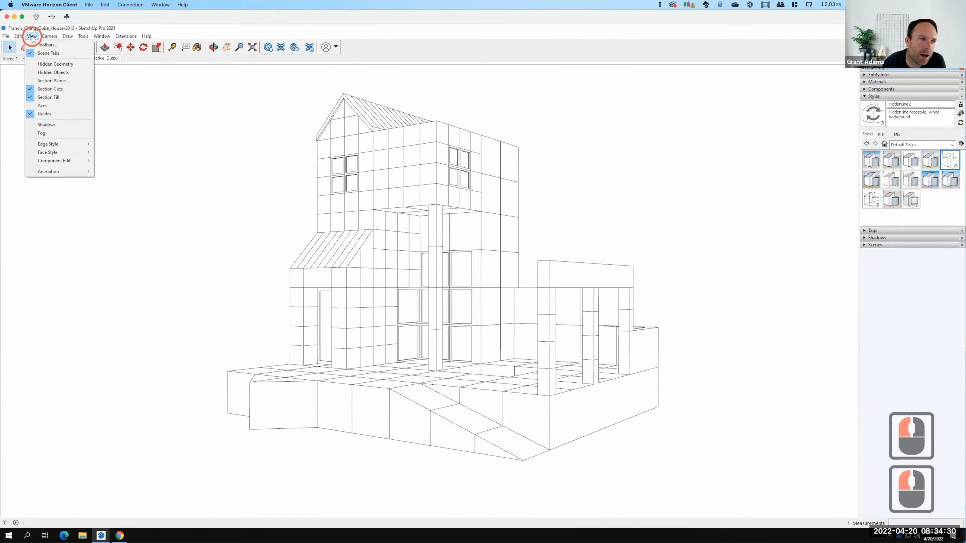
pyautogui.click(30, 115)
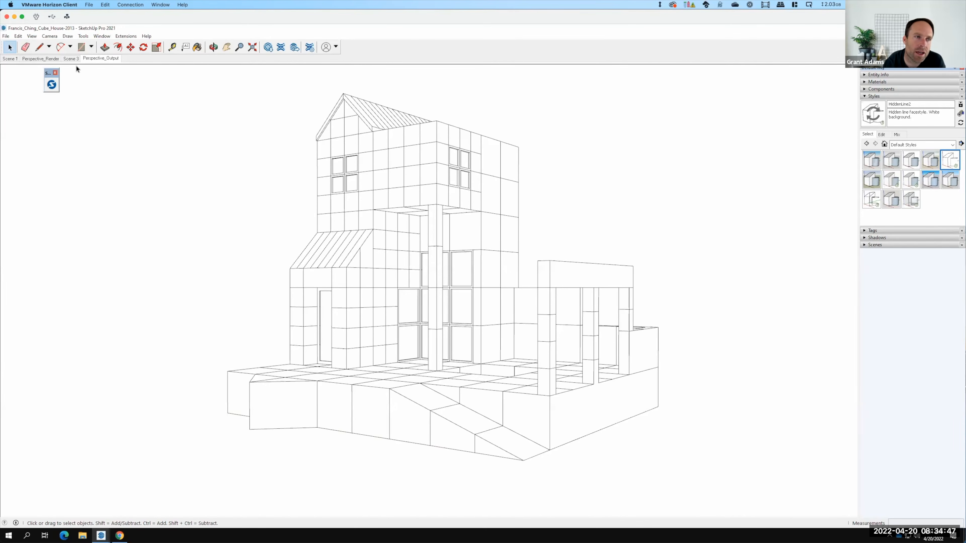
# Start a 2D graphic export and set its image width to 3000 pixels instead of using the view size
pyautogui.click(6, 35)
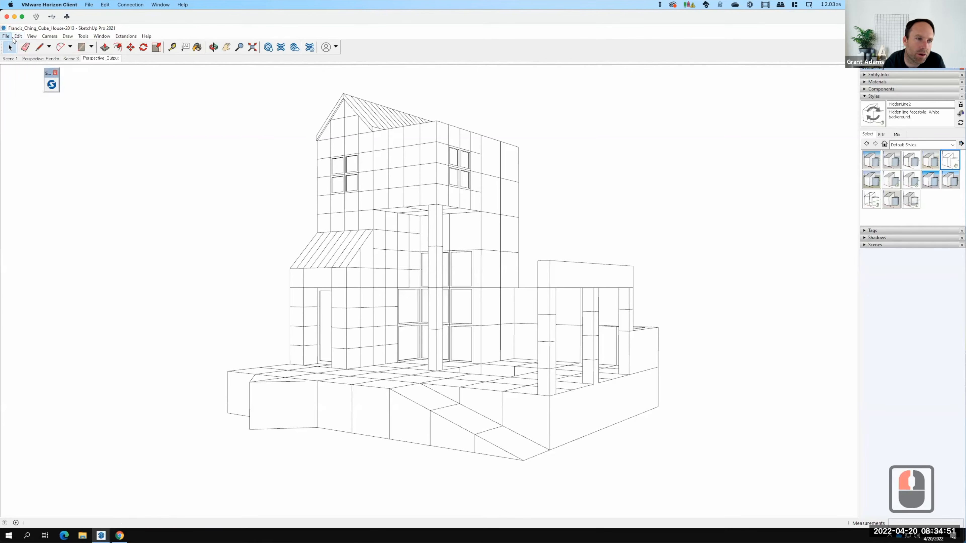
pyautogui.moveTo(34, 172)
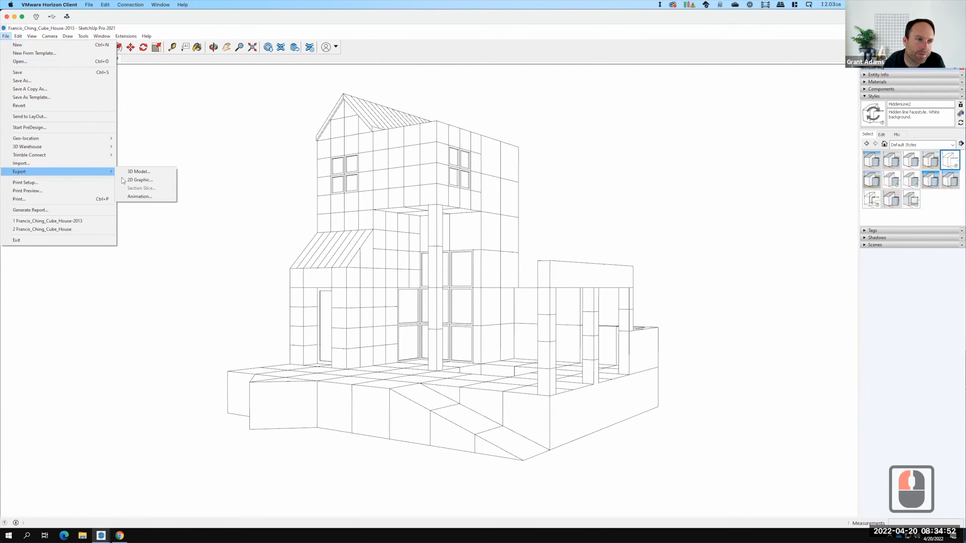
pyautogui.press('F15')
pyautogui.click(140, 180)
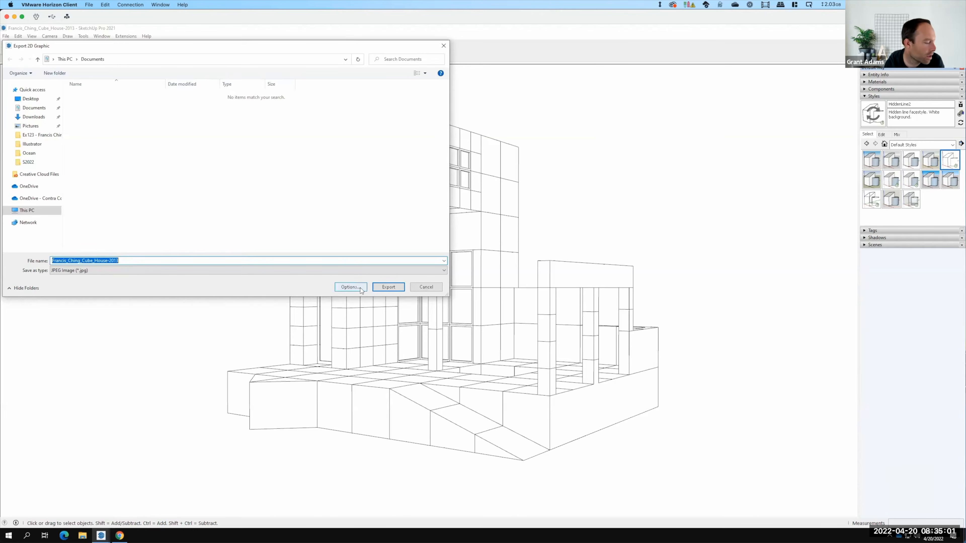
pyautogui.click(350, 287)
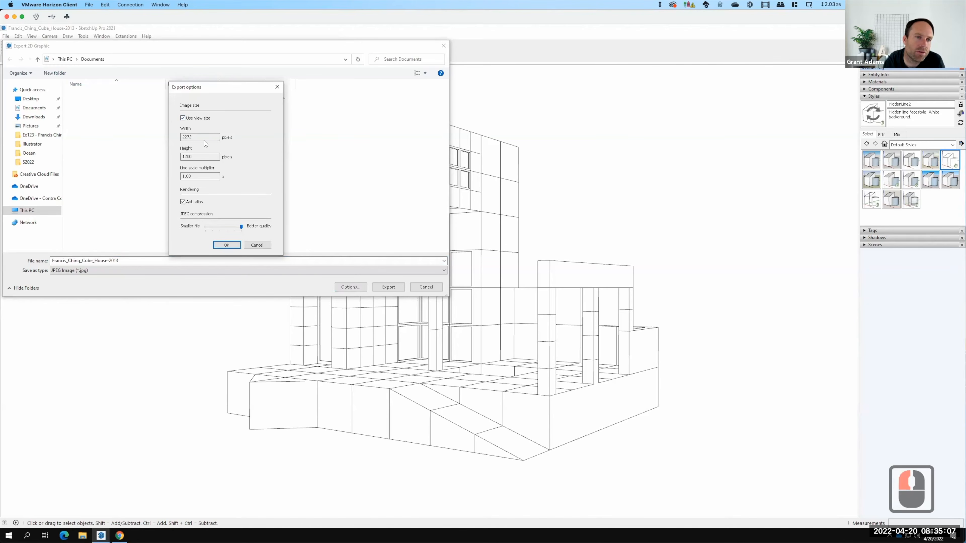
pyautogui.click(183, 118)
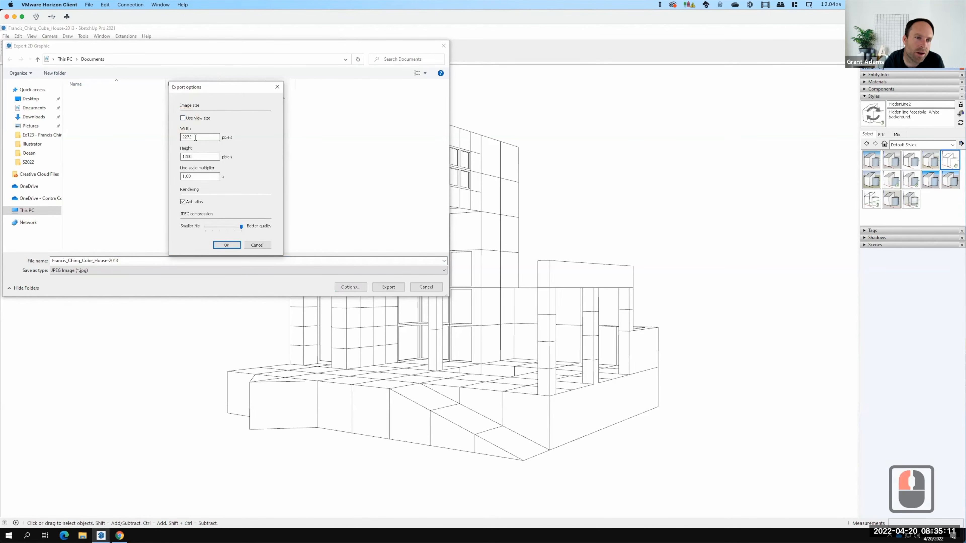
pyautogui.moveTo(196, 138); pyautogui.dragTo(166, 137)
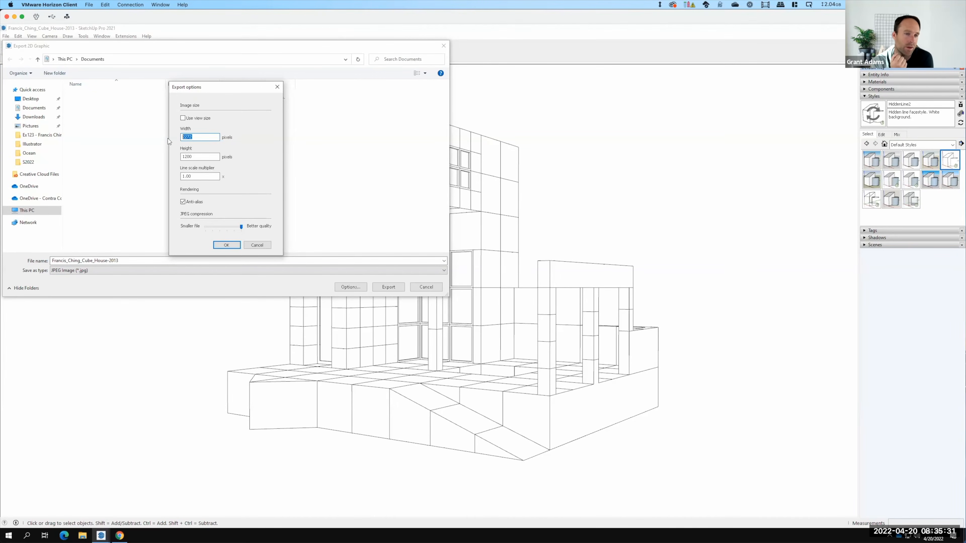
pyautogui.write('3000')
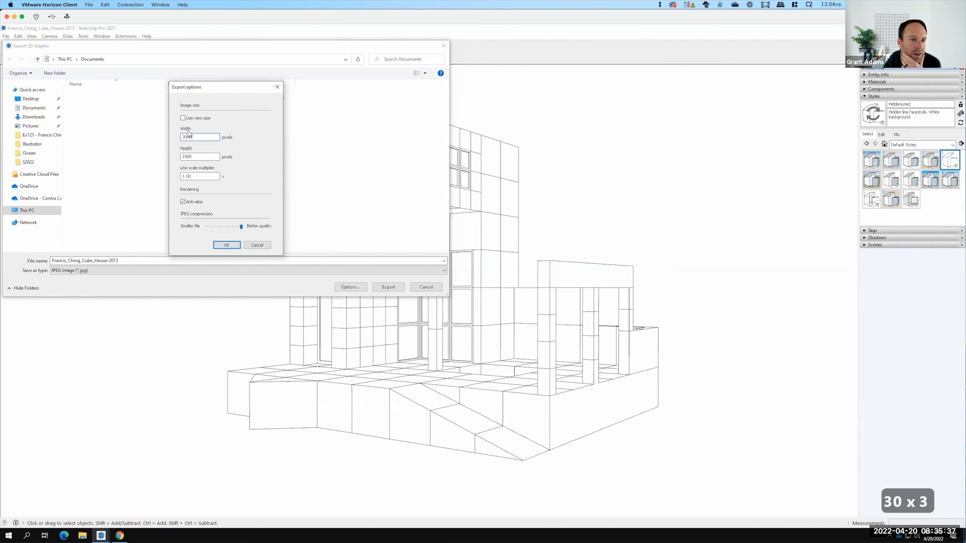
pyautogui.click(228, 245)
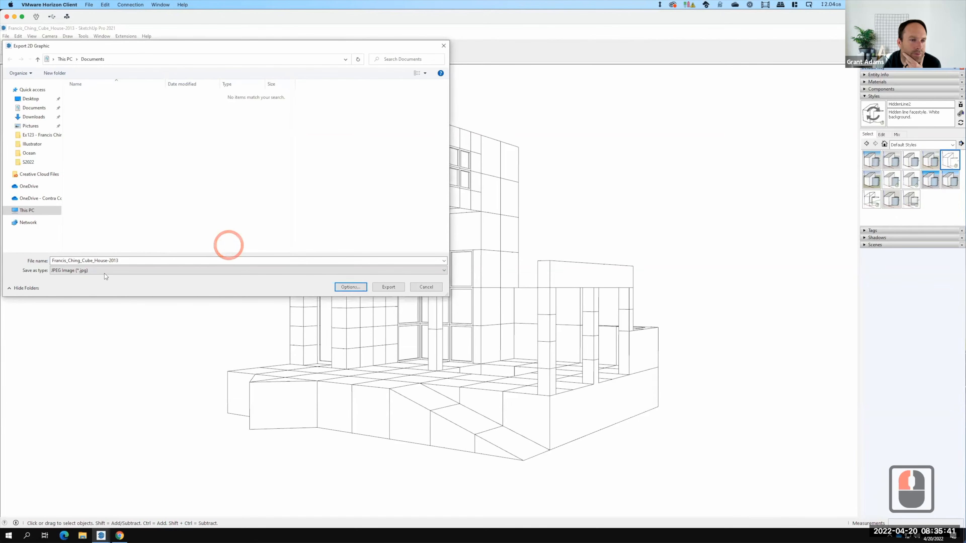
# Name the exported JPEG image Francis_Ching_Cube_House-S2022_lines
pyautogui.click(135, 260)
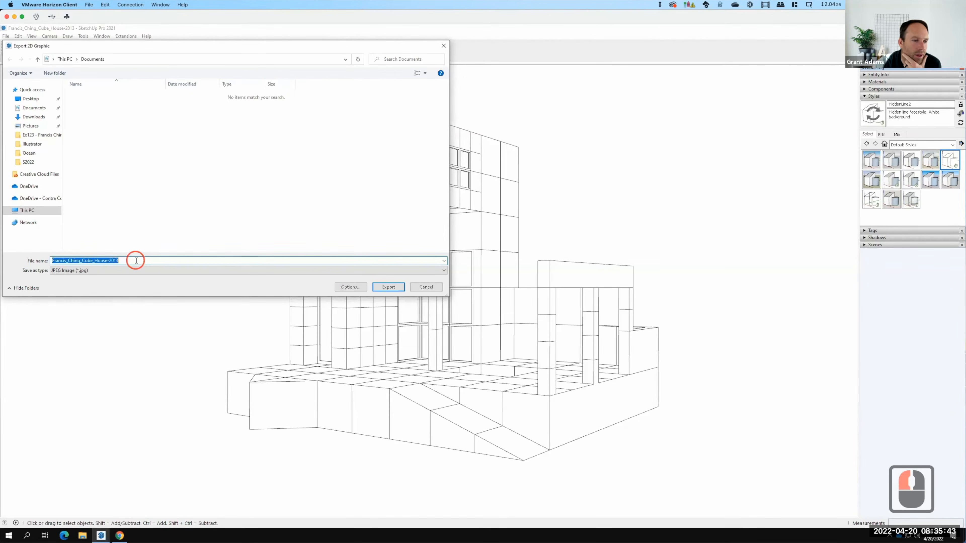
pyautogui.click(136, 260)
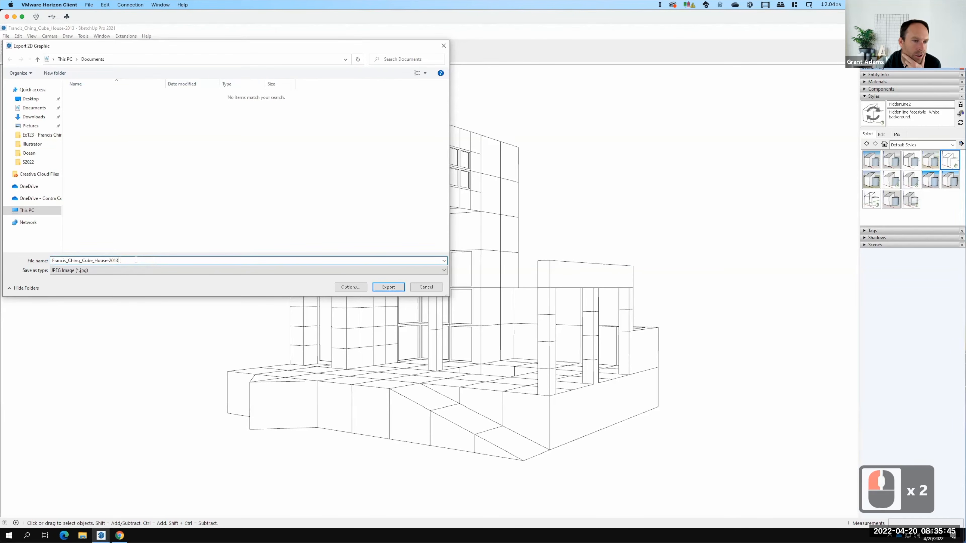
pyautogui.press('BackSpace')
pyautogui.press('BackSpace')
pyautogui.press('BackSpace')
pyautogui.press('BackSpace')
pyautogui.press('BackSpace')
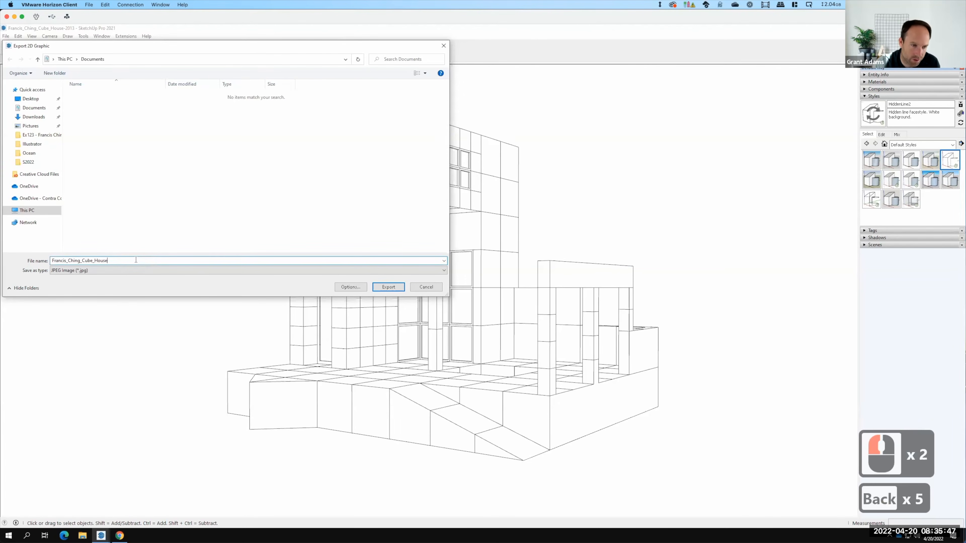
pyautogui.write('-S20')
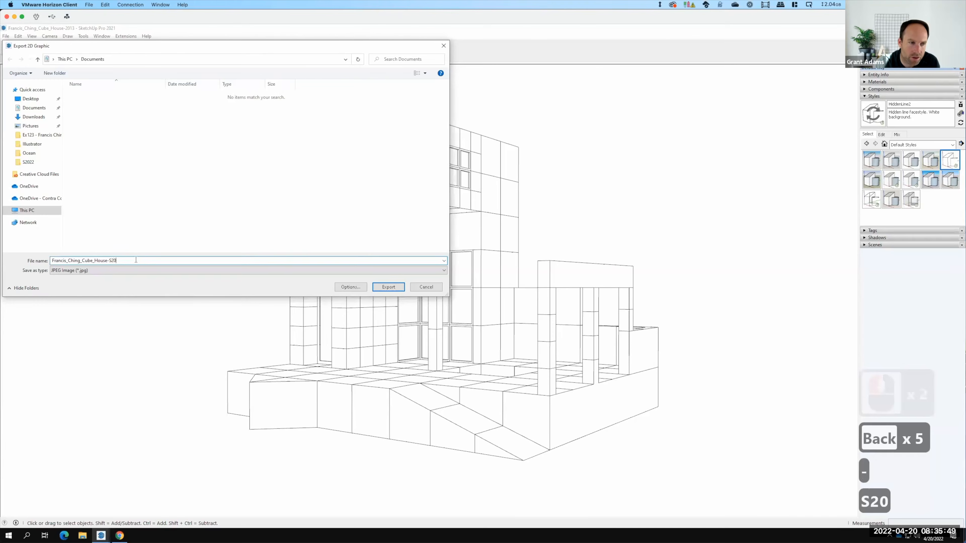
pyautogui.write('22_')
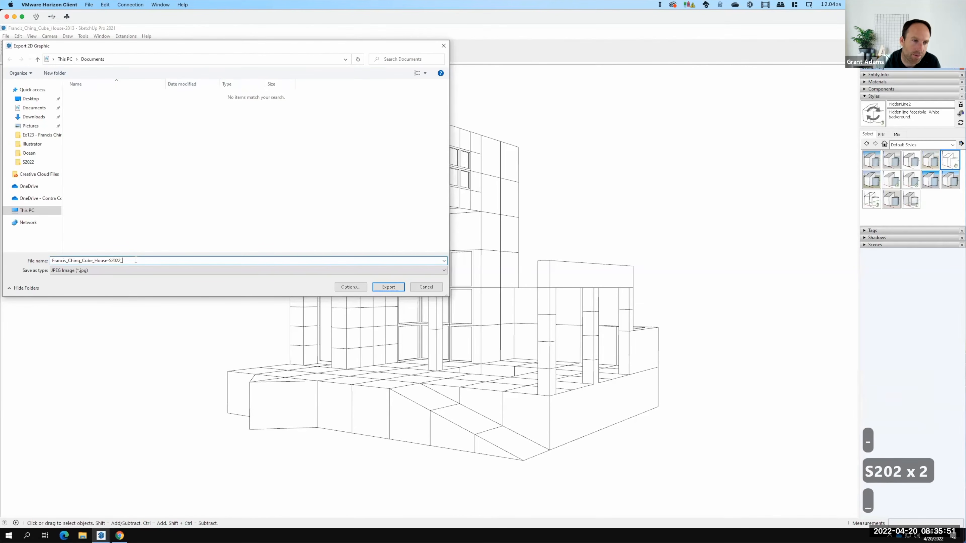
pyautogui.write('lines')
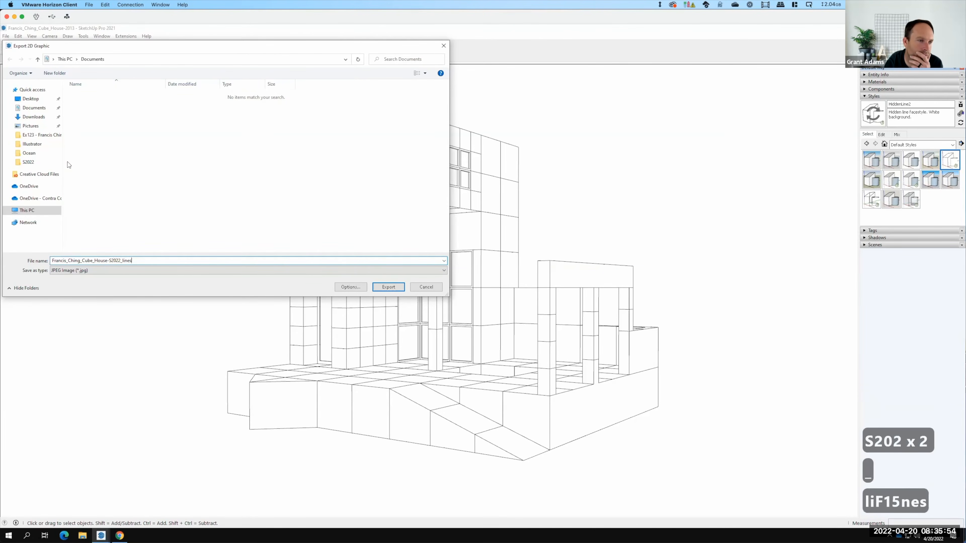
# Create a folder named S2022 inside the Ex123 - Francis Ching Cube House folder and export the JPEG image into it
pyautogui.click(43, 136)
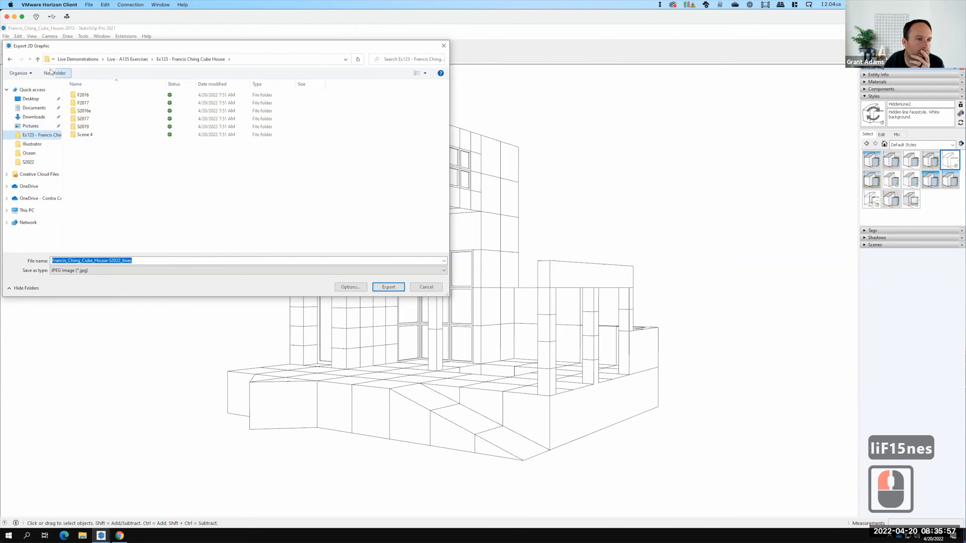
pyautogui.click(98, 168)
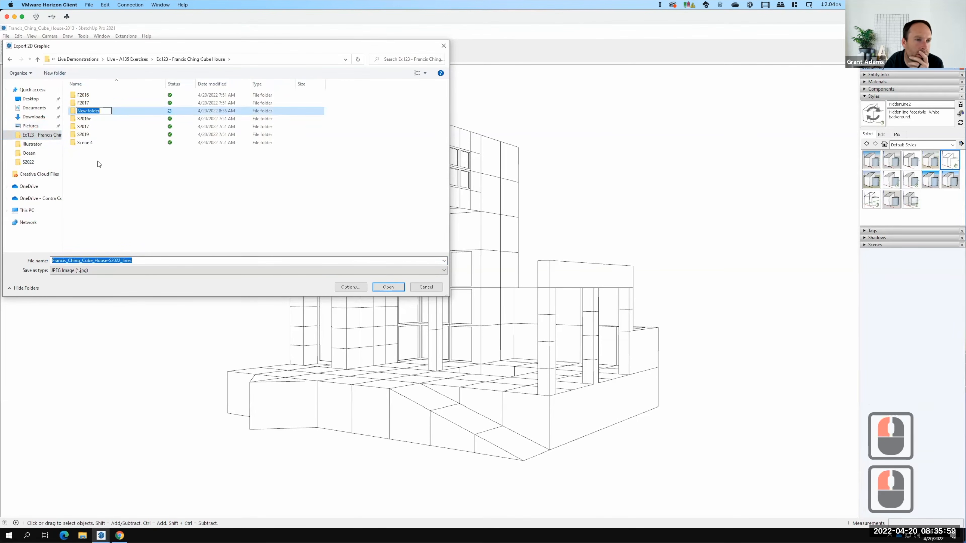
pyautogui.write('S2-')
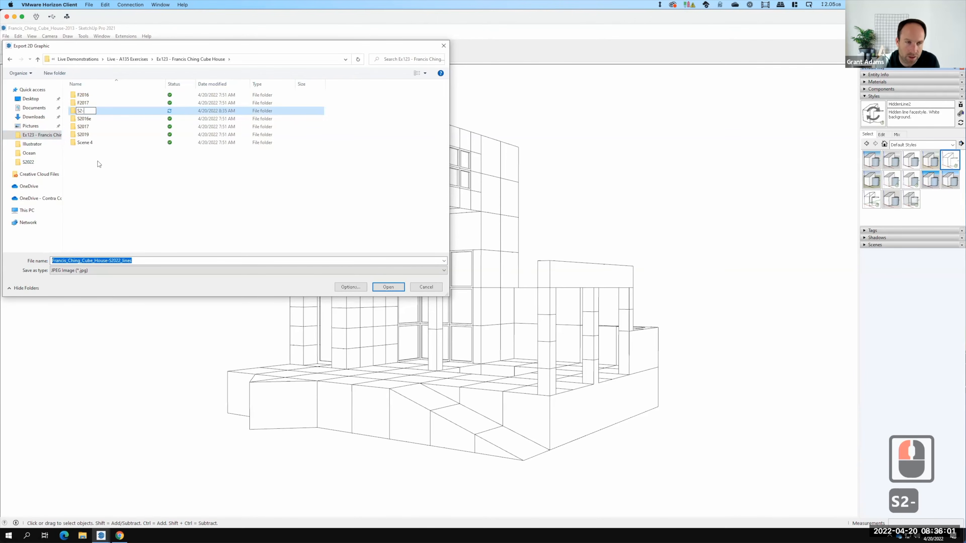
pyautogui.press('BackSpace')
pyautogui.write('022')
pyautogui.press('Return')
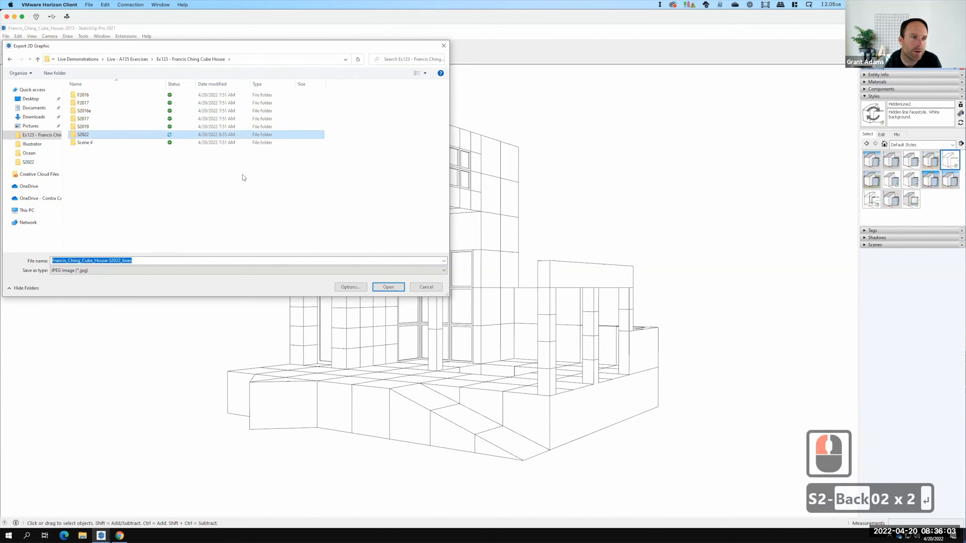
pyautogui.doubleClick(107, 135)
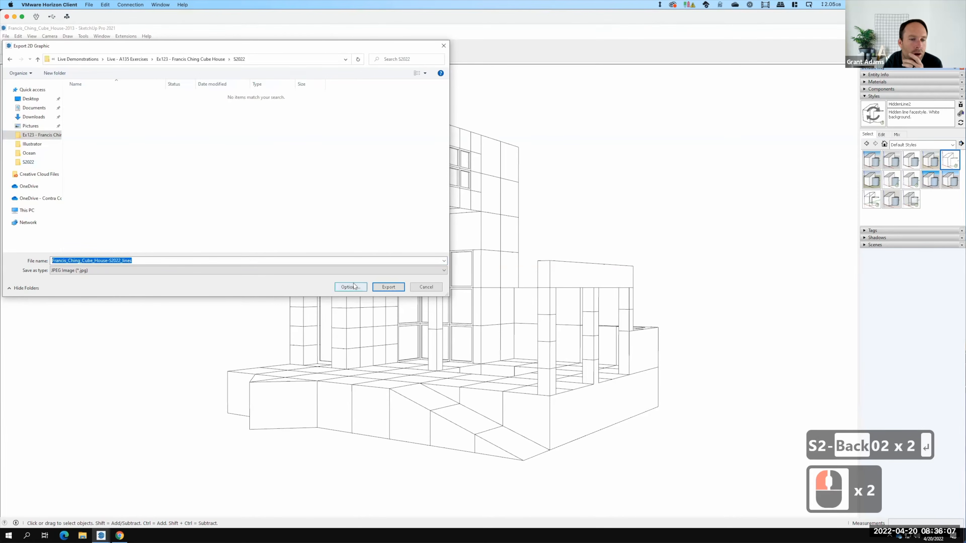
pyautogui.click(388, 287)
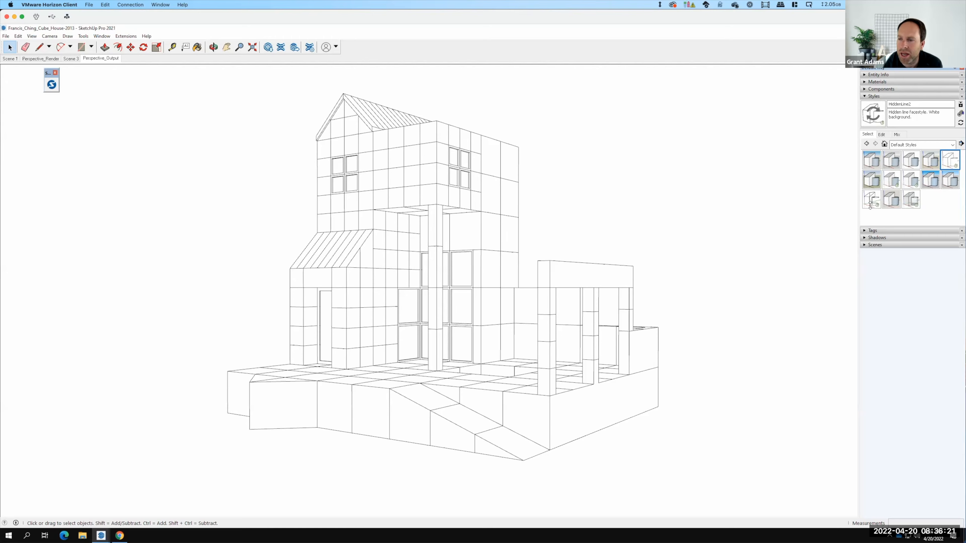
# Turn on shadows for the cube house perspective and expand the shadow settings
pyautogui.click(864, 238)
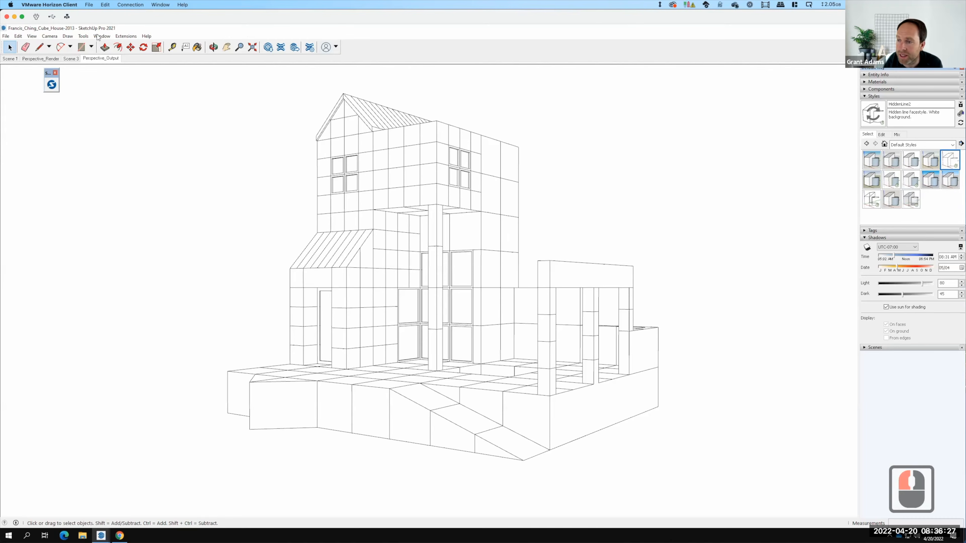
pyautogui.click(32, 36)
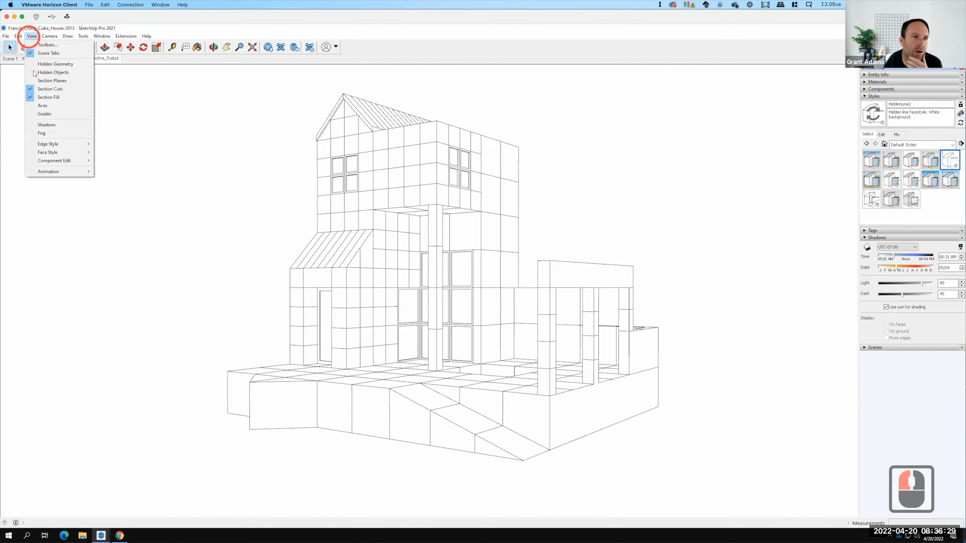
pyautogui.click(40, 125)
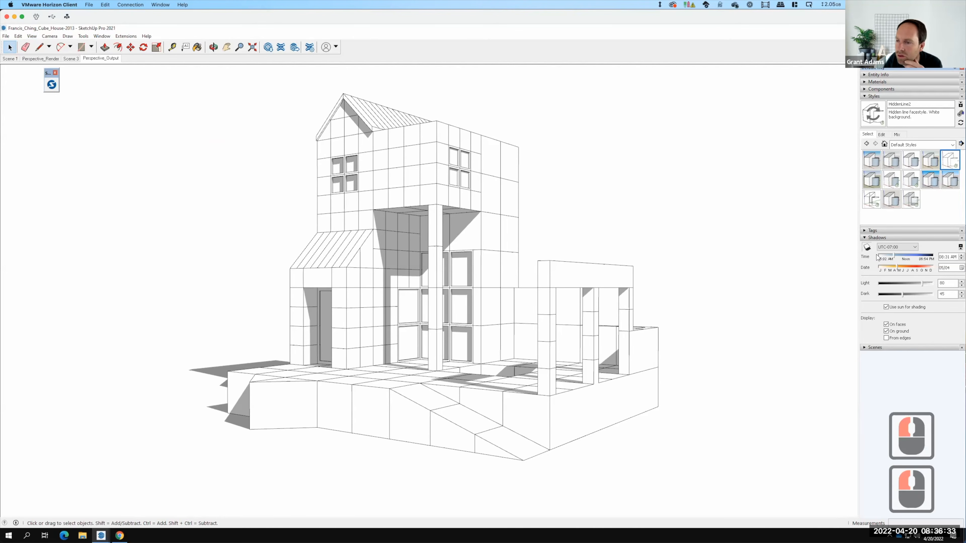
# Try late-day sun times on the cube house shadows and return the shadow time to 08:31 AM
pyautogui.moveTo(899, 257); pyautogui.dragTo(940, 258)
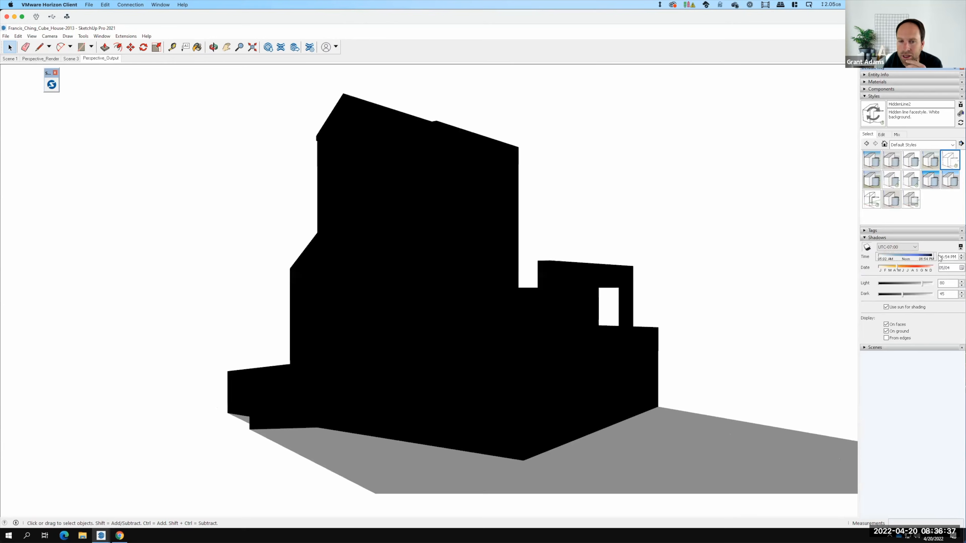
pyautogui.click(928, 258)
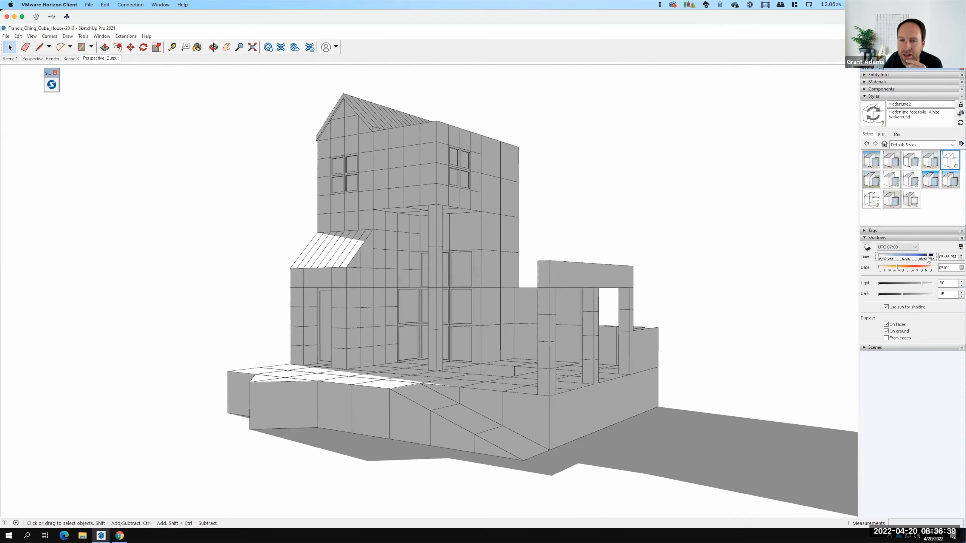
pyautogui.moveTo(928, 259); pyautogui.dragTo(894, 246)
pyautogui.press('F15')
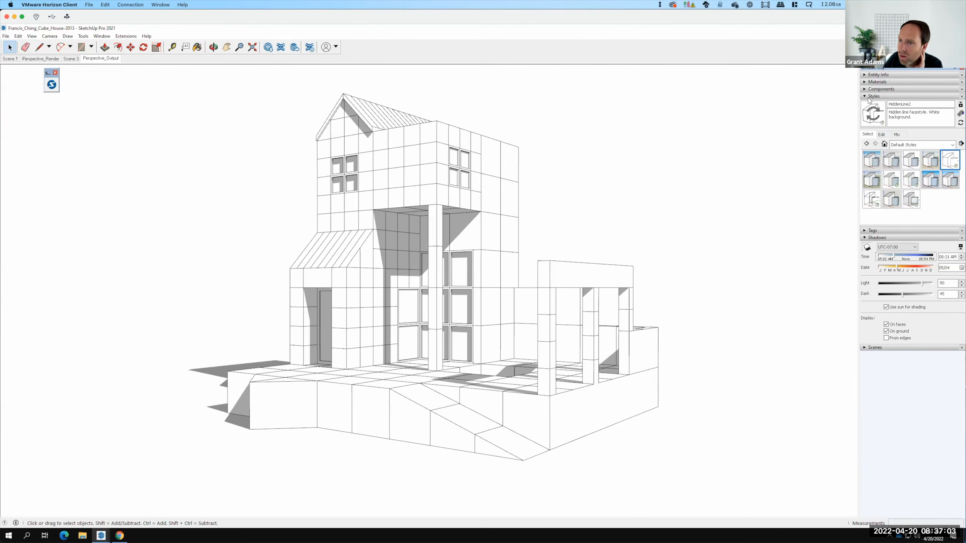
# Turn off edges in the hidden line style so only the cast shadows are displayed
pyautogui.click(882, 135)
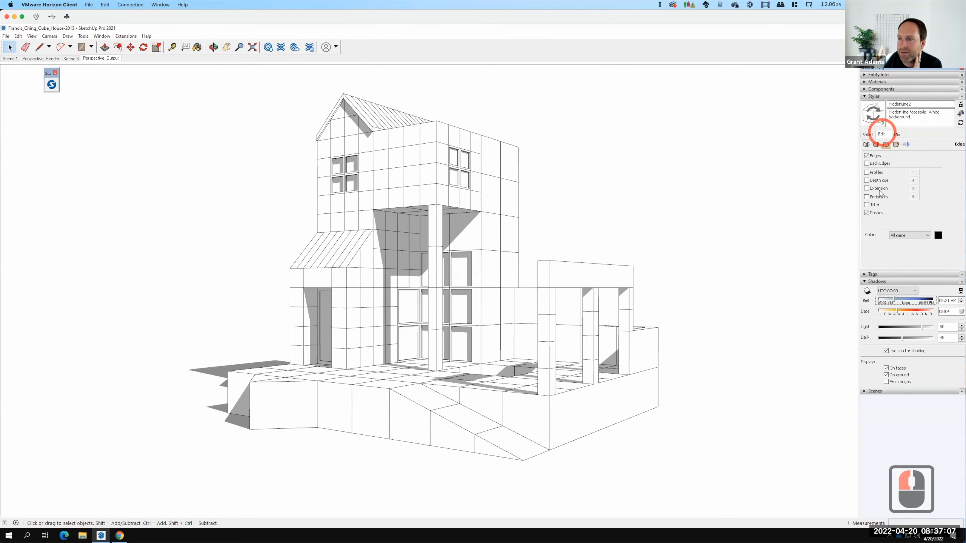
pyautogui.click(867, 156)
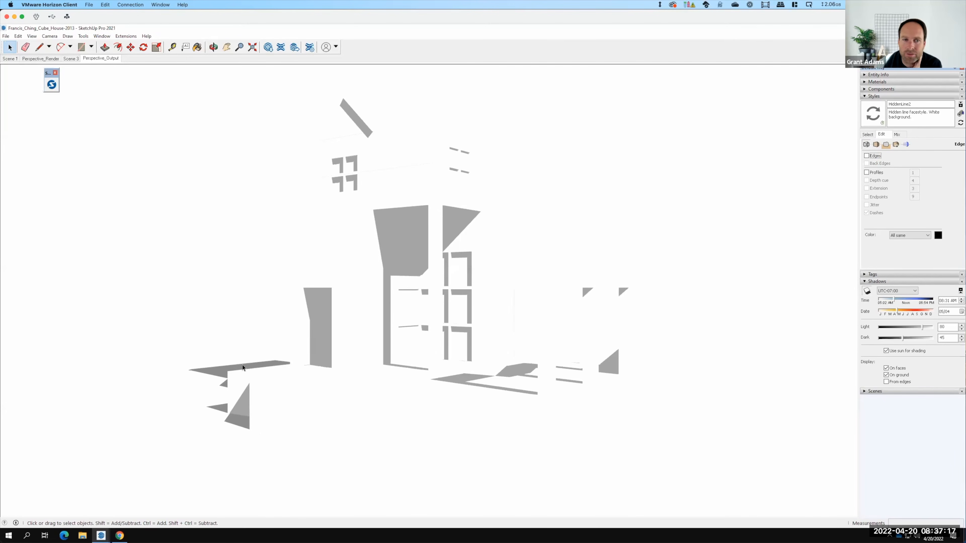
# Start a 2D graphic export in the S2022 folder, reusing the existing lines image's file name as the base
pyautogui.click(6, 36)
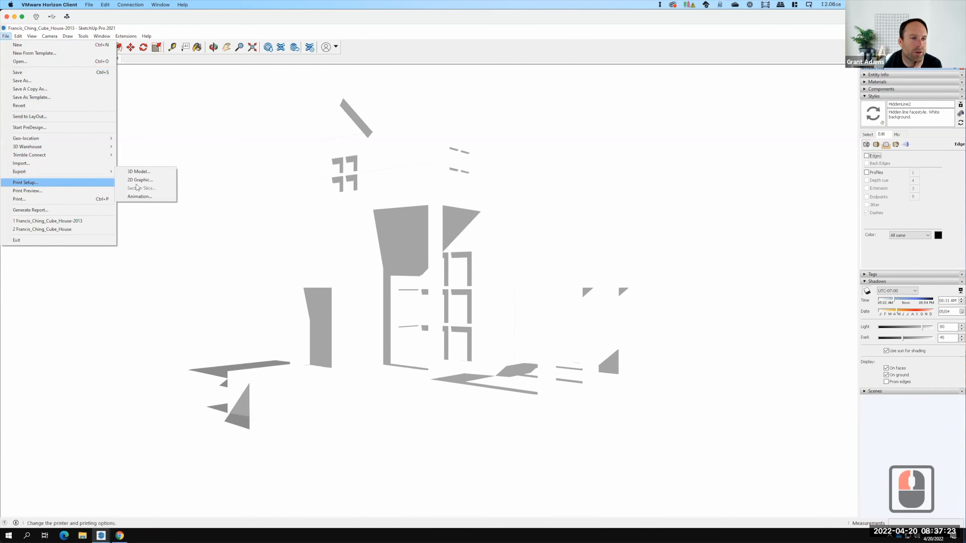
pyautogui.moveTo(108, 173)
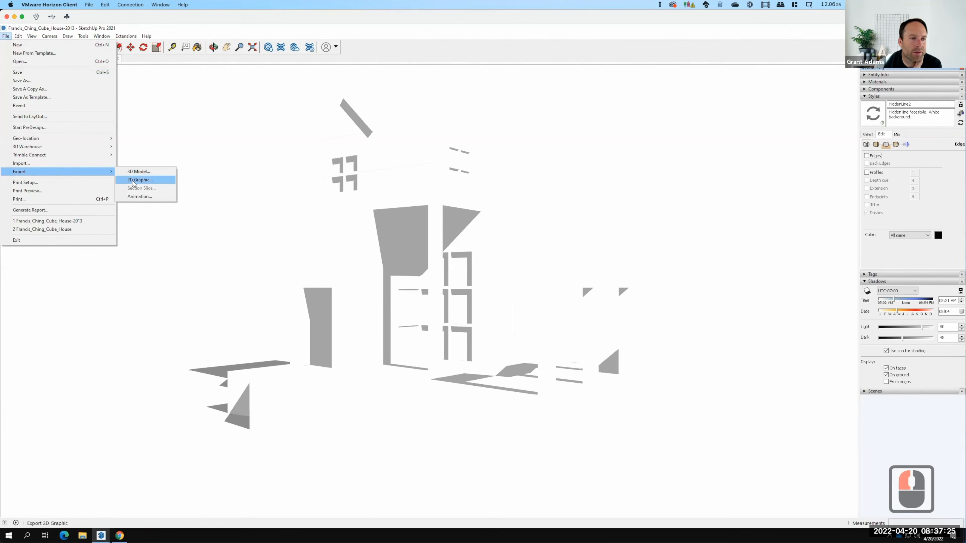
pyautogui.click(133, 180)
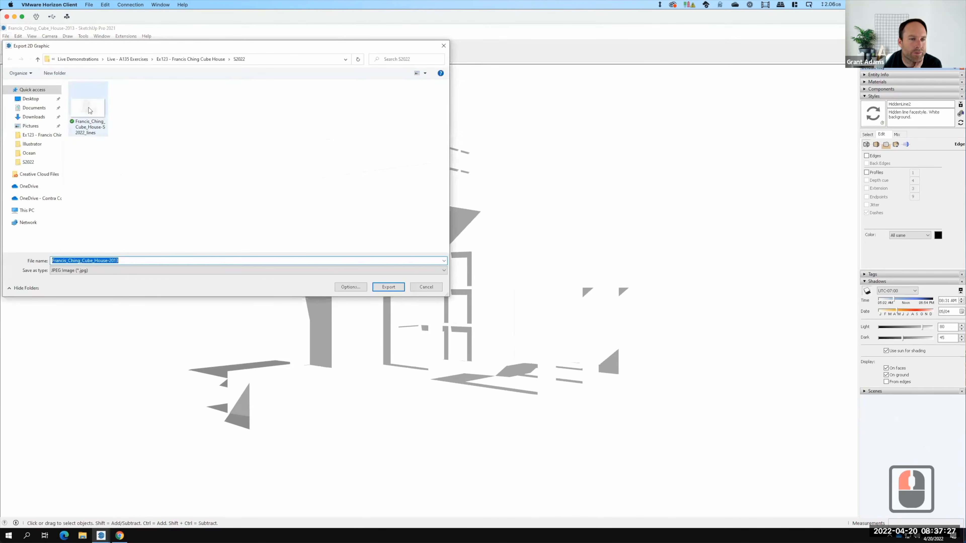
pyautogui.click(91, 119)
pyautogui.click(148, 260)
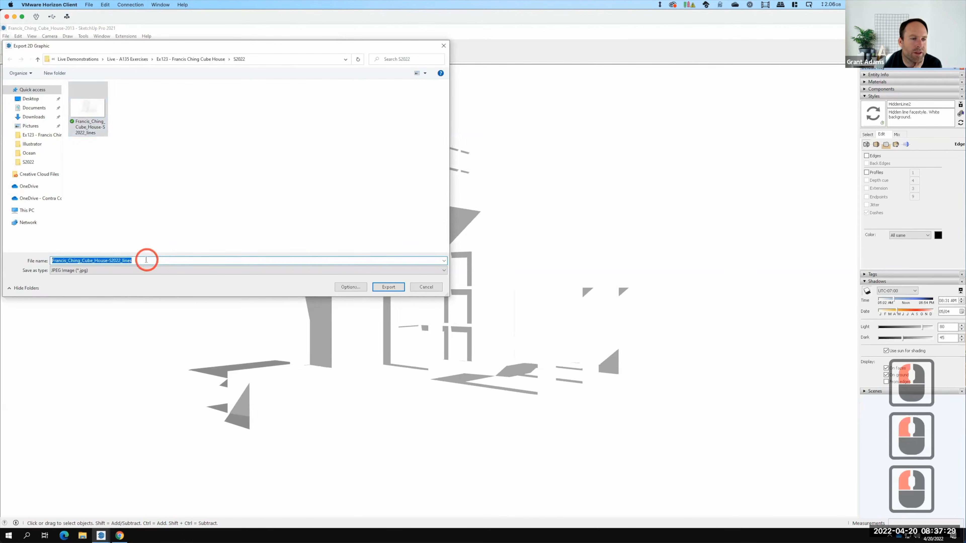
pyautogui.click(144, 253)
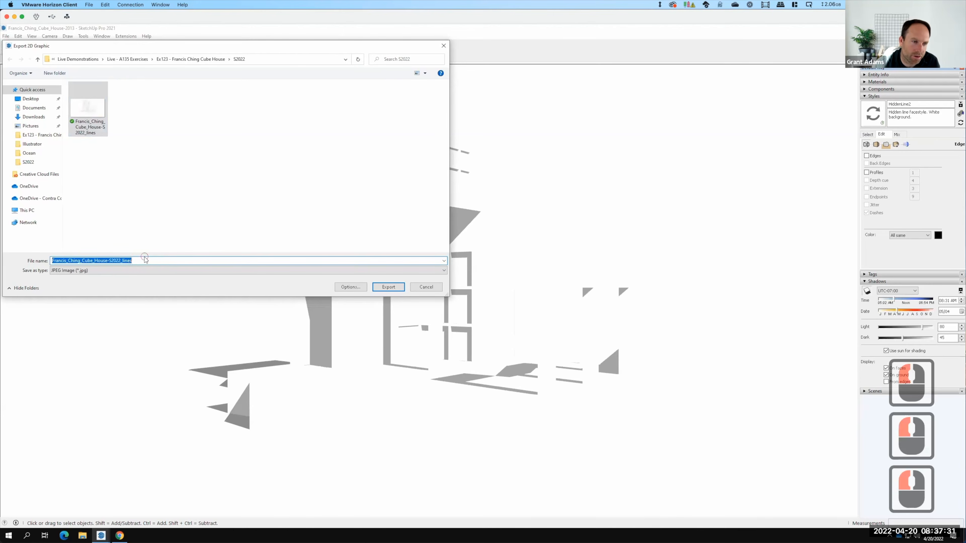
pyautogui.click(144, 256)
pyautogui.click(138, 261)
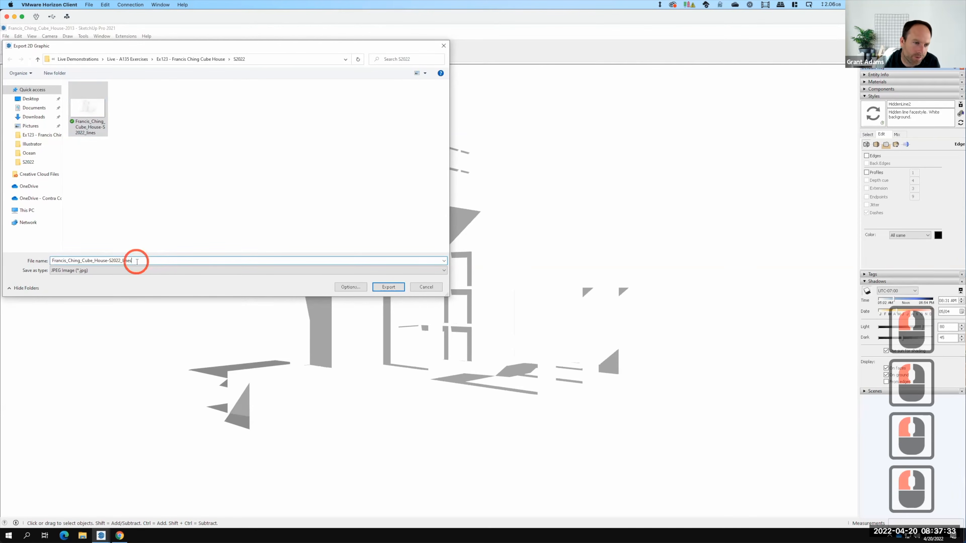
# Change the file name to Francis_Ching_Cube_House-S2022_shadows and export the JPEG image
pyautogui.press('BackSpace')
pyautogui.press('BackSpace')
pyautogui.press('BackSpace')
pyautogui.press('BackSpace')
pyautogui.press('BackSpace')
pyautogui.press('BackSpace')
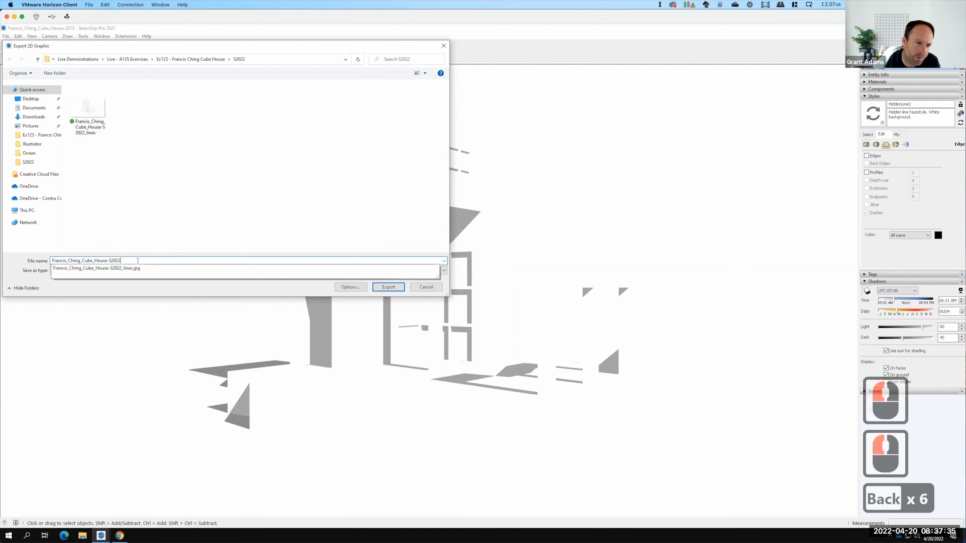
pyautogui.write('_s')
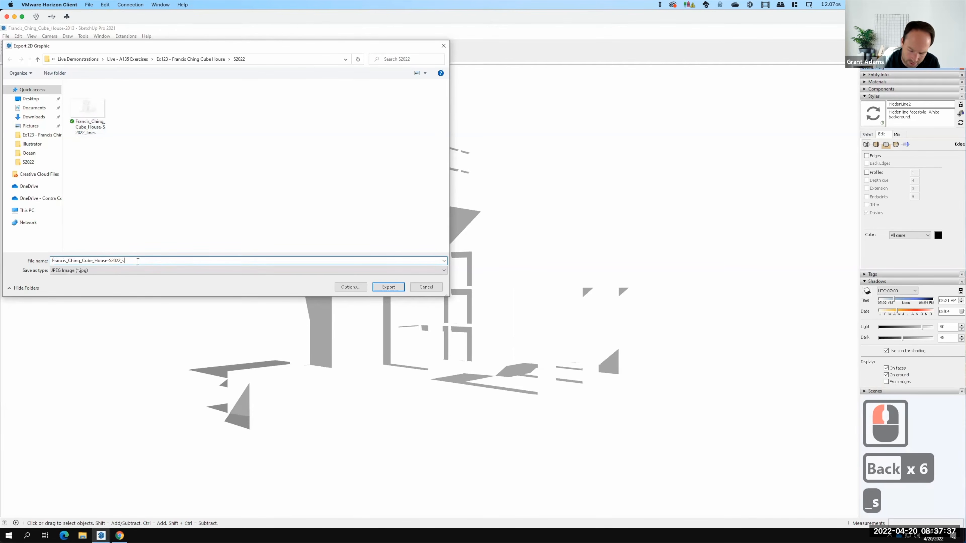
pyautogui.write('hadows')
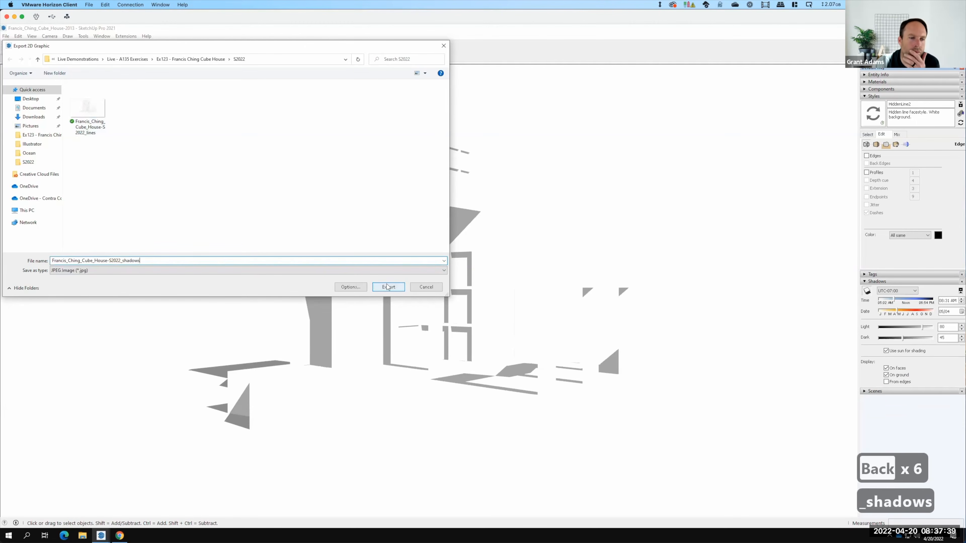
pyautogui.click(389, 287)
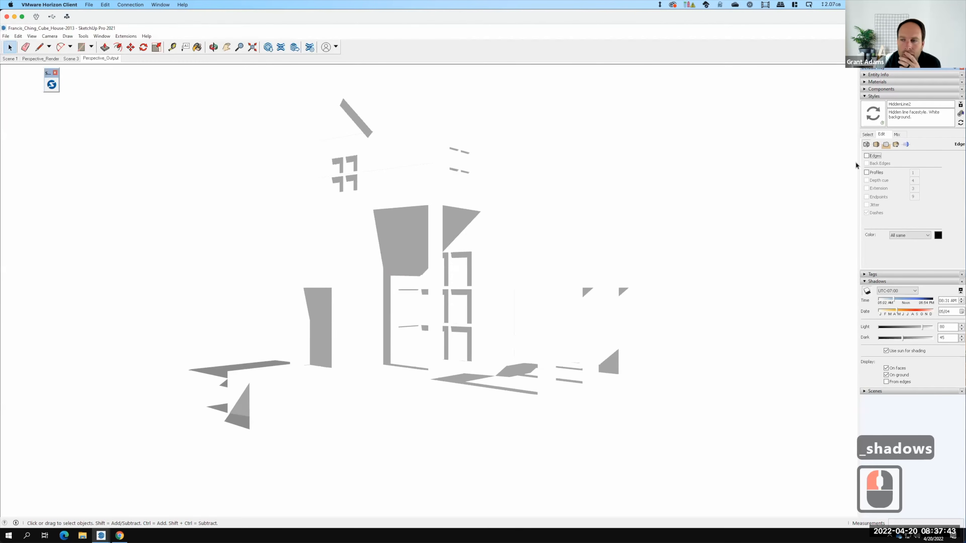
# Turn the style's edges back on and hide the shadows to restore the plain linework
pyautogui.click(866, 156)
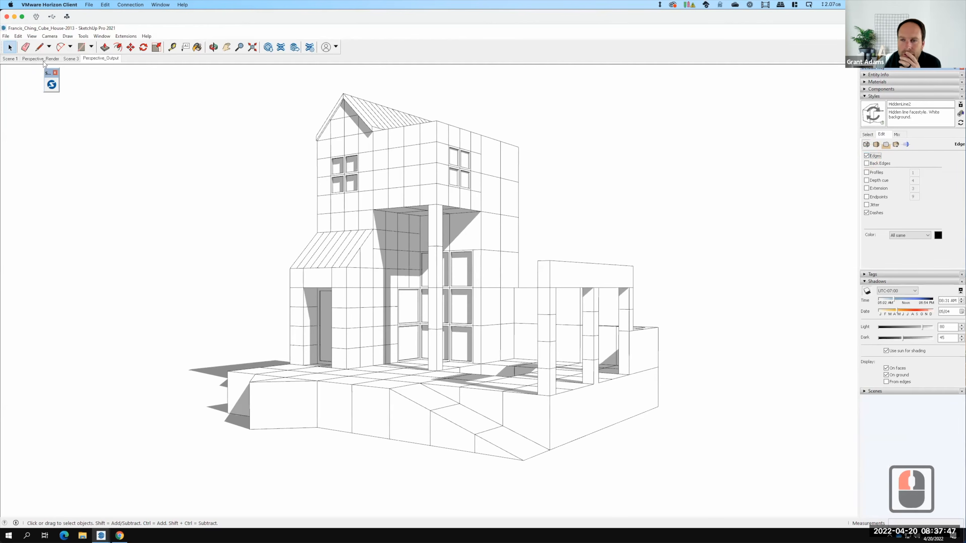
pyautogui.click(32, 36)
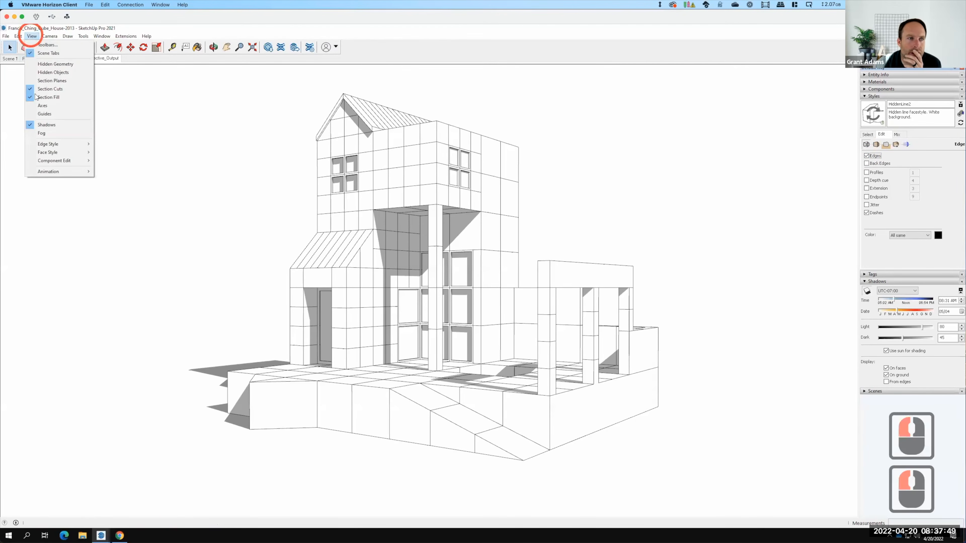
pyautogui.click(43, 125)
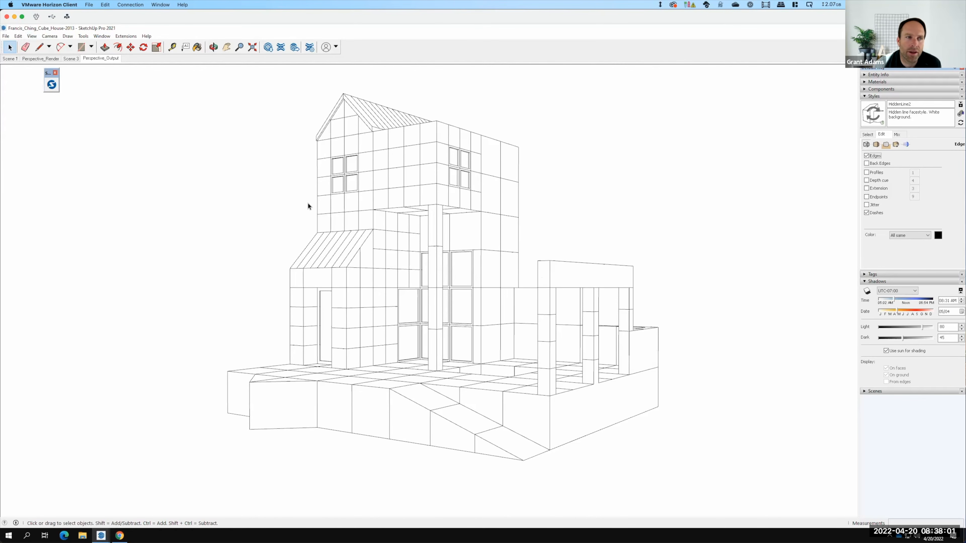
# Try displaying hidden geometry and hidden objects in the cube house view, and switch both off again
pyautogui.click(31, 37)
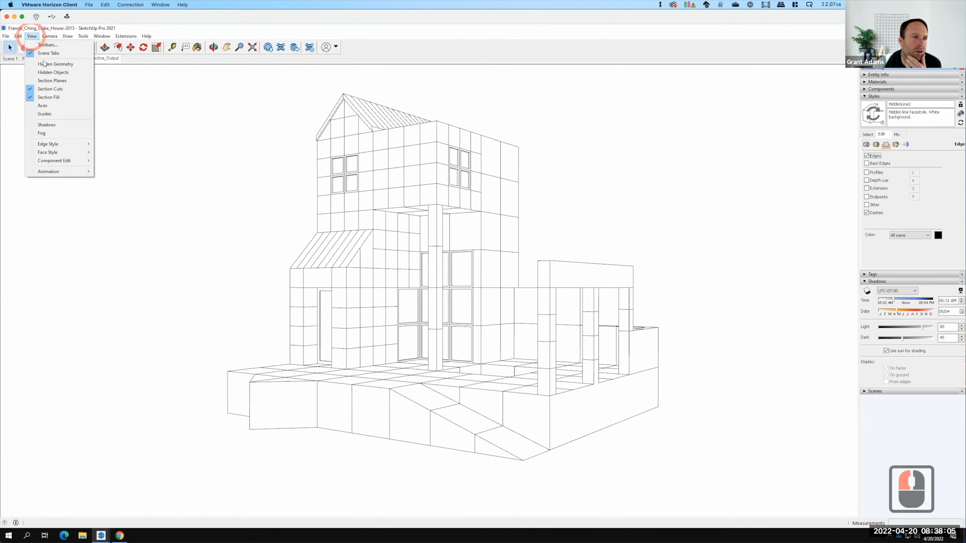
pyautogui.click(49, 66)
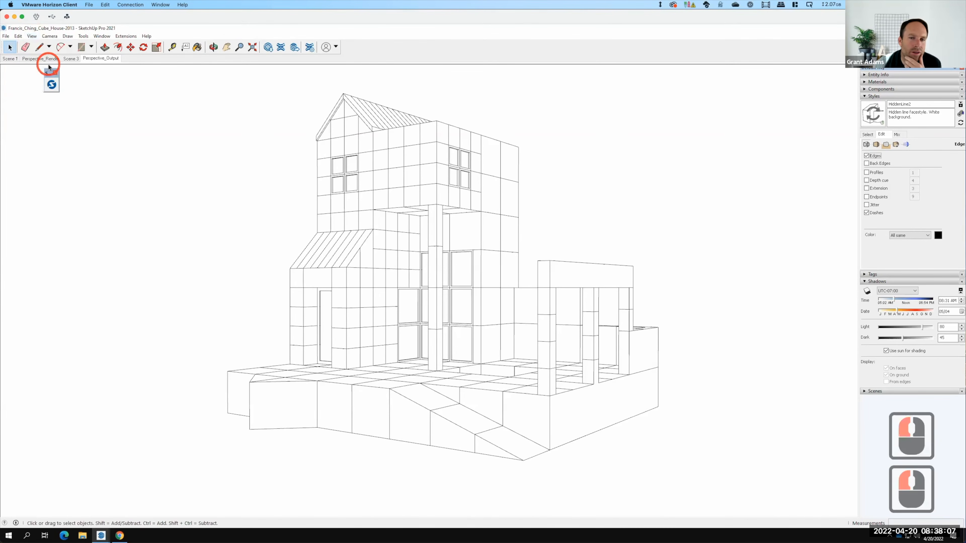
pyautogui.click(31, 36)
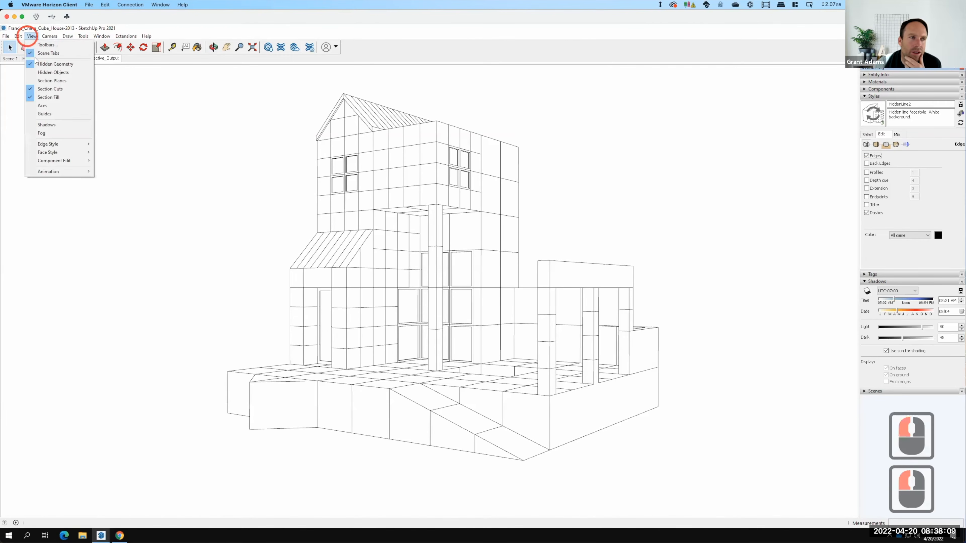
pyautogui.click(41, 73)
pyautogui.click(32, 36)
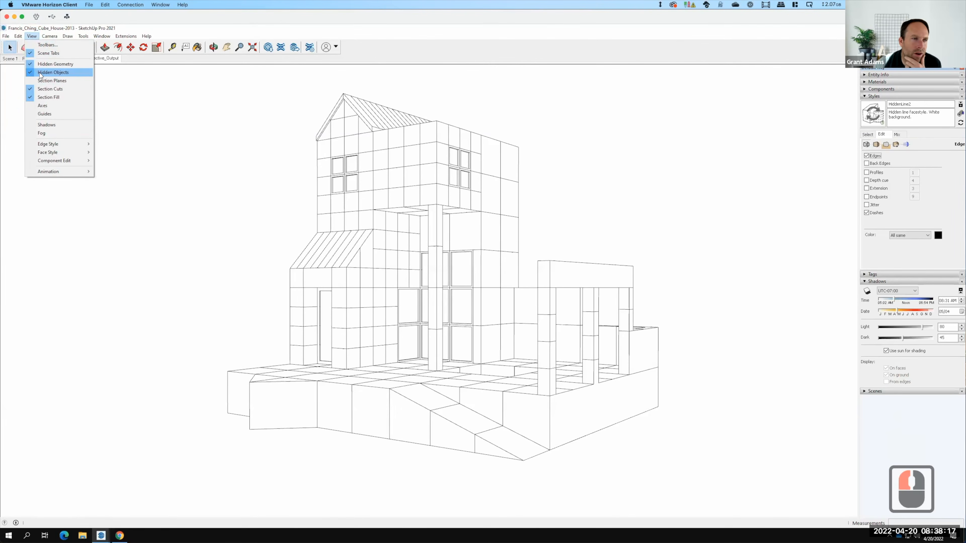
pyautogui.click(41, 73)
pyautogui.click(32, 36)
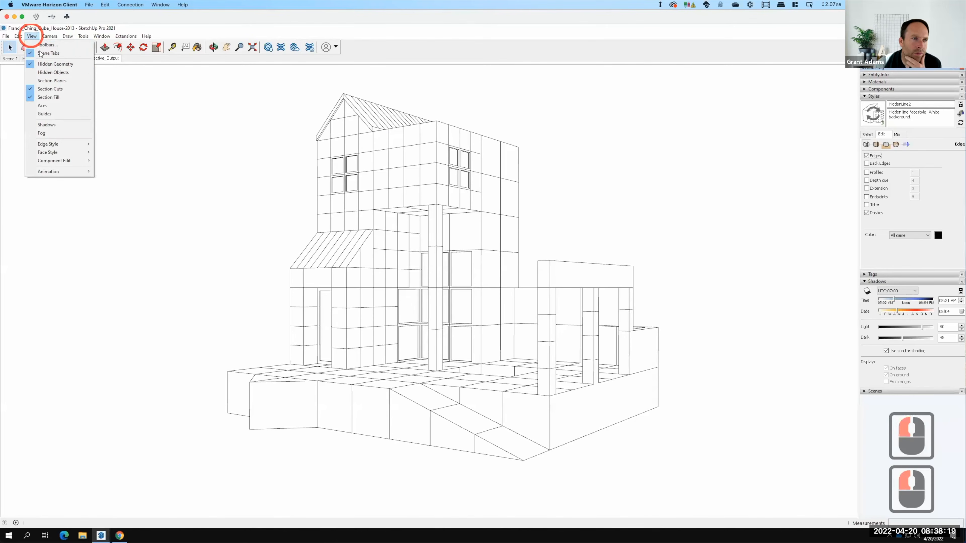
pyautogui.click(45, 67)
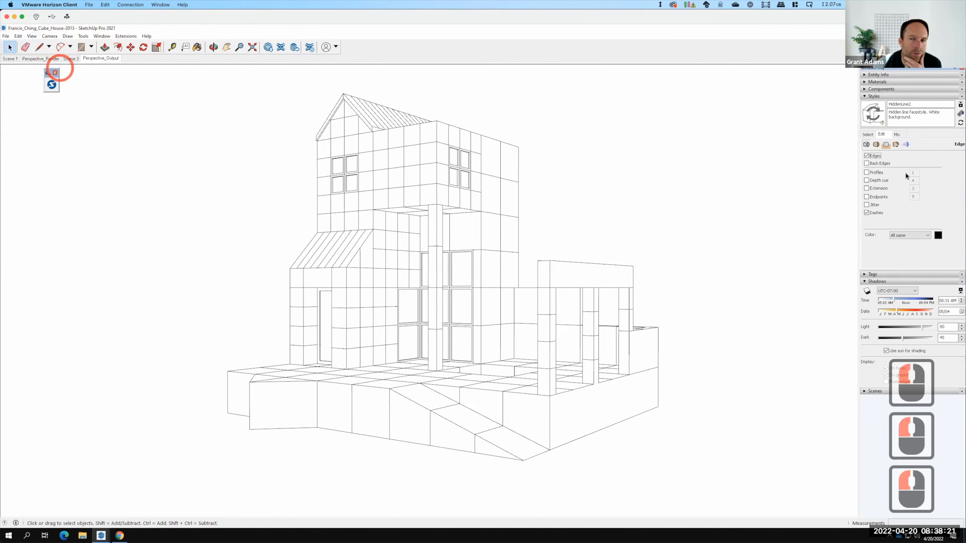
# Enable X-ray in the style's face settings so the cube house's concealed edges show through
pyautogui.click(876, 145)
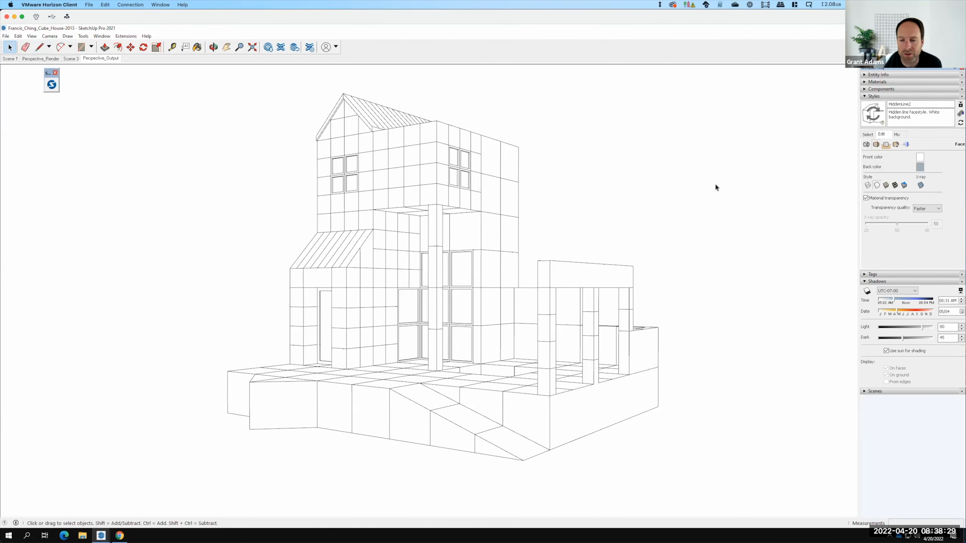
pyautogui.click(871, 135)
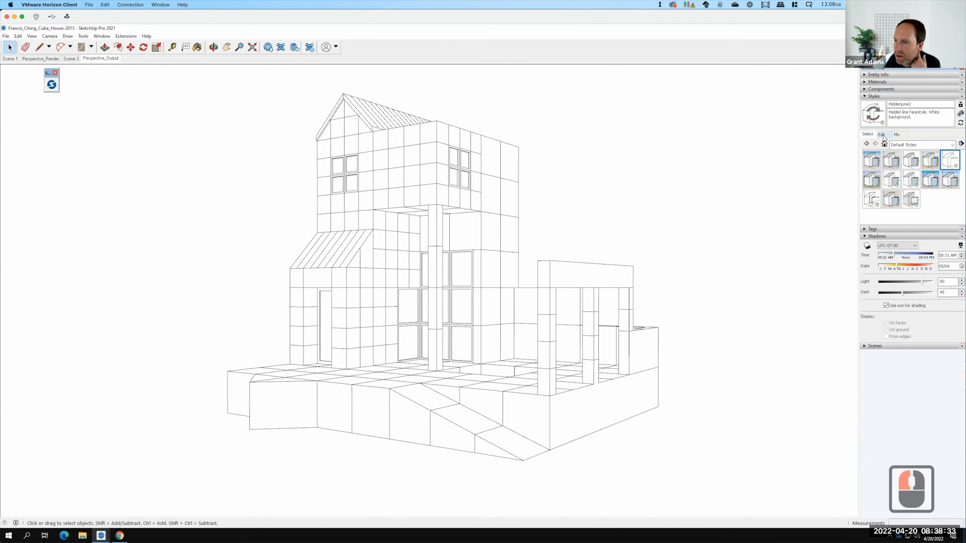
pyautogui.click(882, 135)
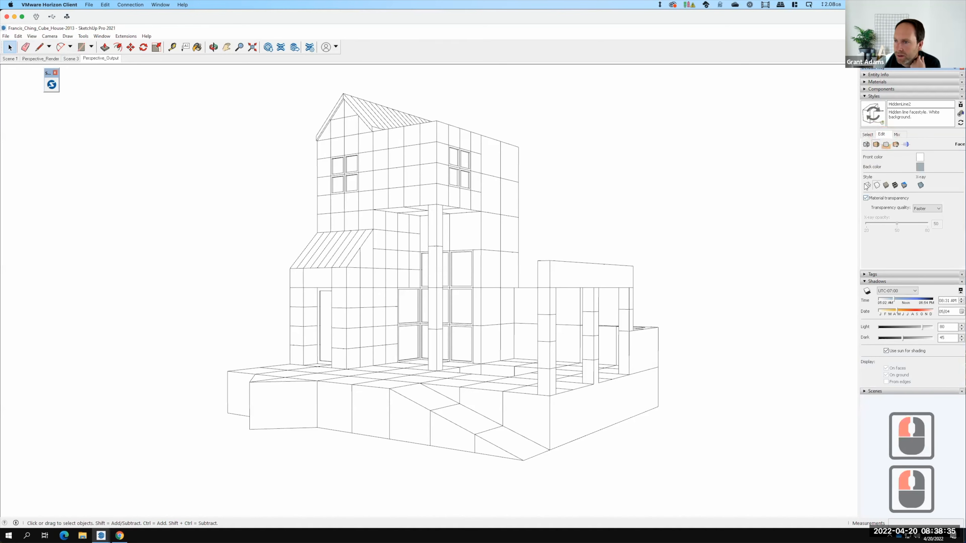
pyautogui.click(920, 186)
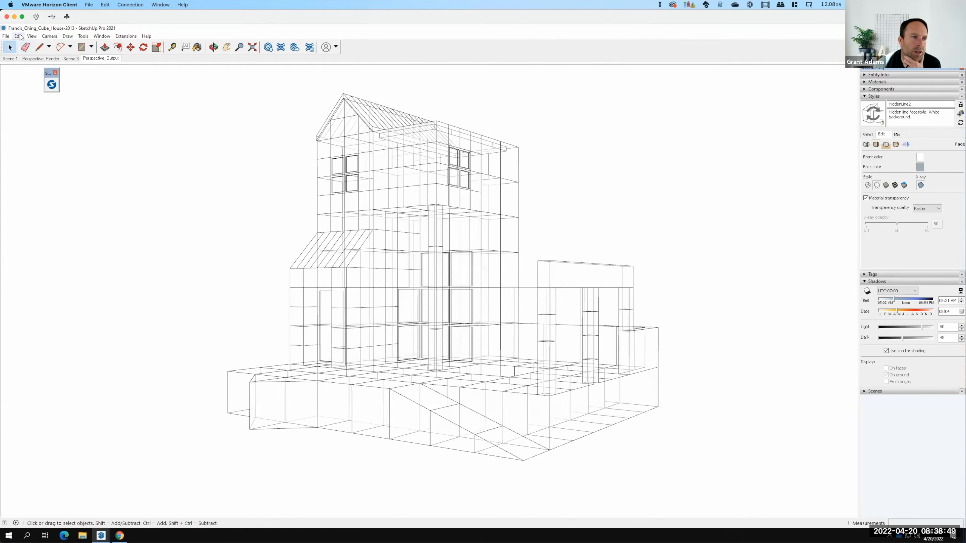
# Export the X-ray view as a 2D JPEG image named Francis_Ching_Cube_House-S2022_xray in the S2022 folder
pyautogui.click(6, 36)
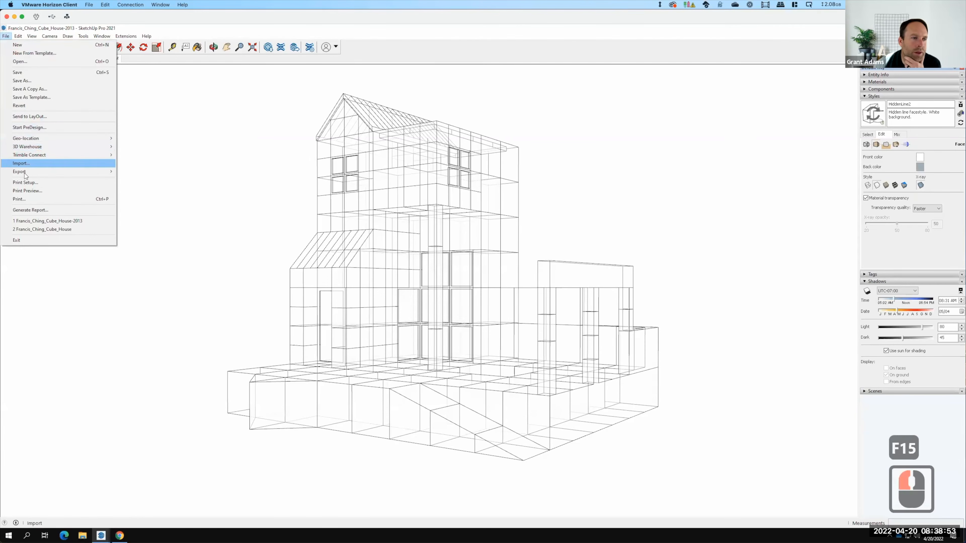
pyautogui.moveTo(97, 175)
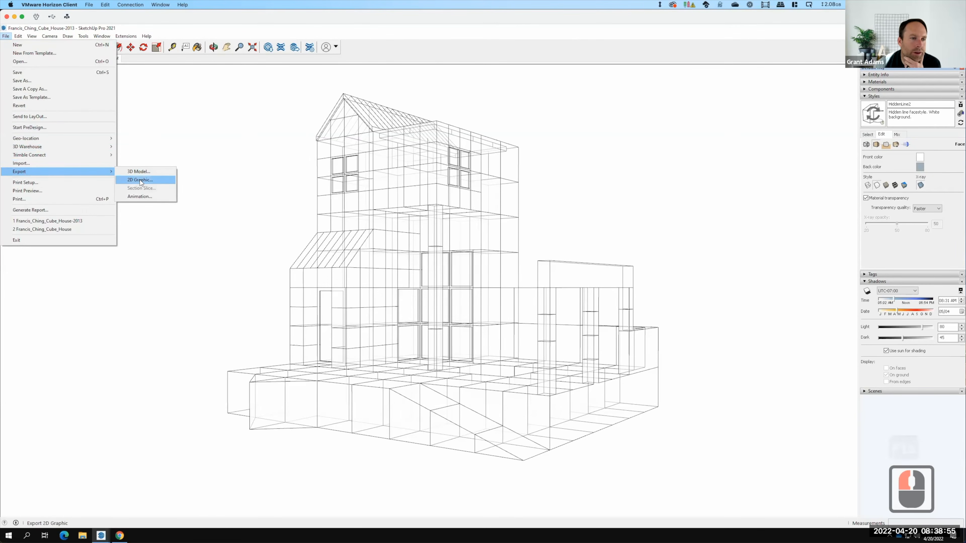
pyautogui.click(139, 179)
pyautogui.click(130, 108)
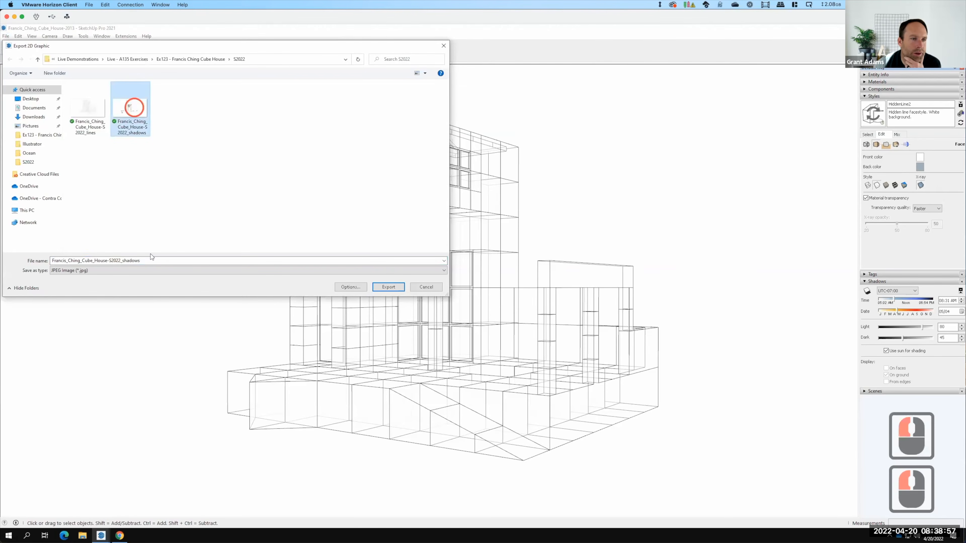
pyautogui.click(146, 260)
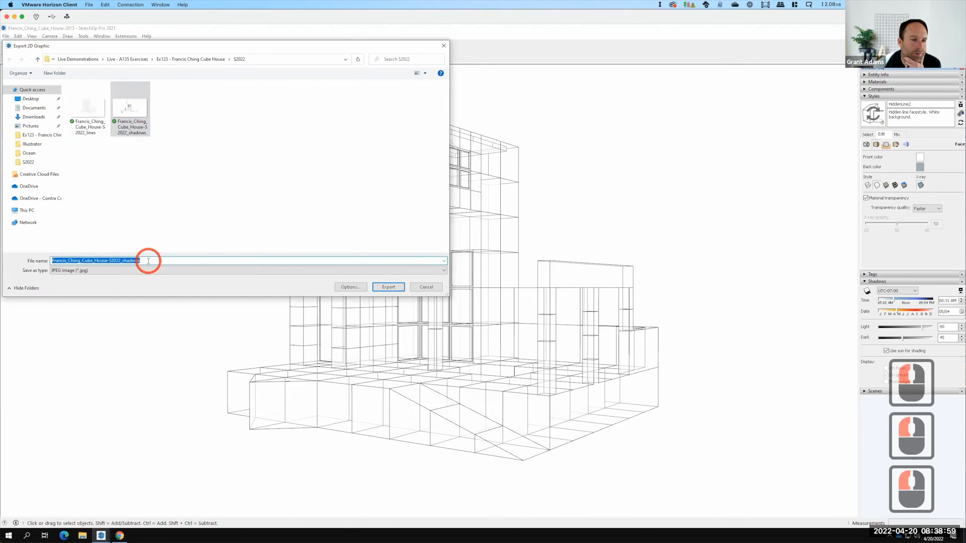
pyautogui.click(143, 261)
pyautogui.press('BackSpace')
pyautogui.press('BackSpace')
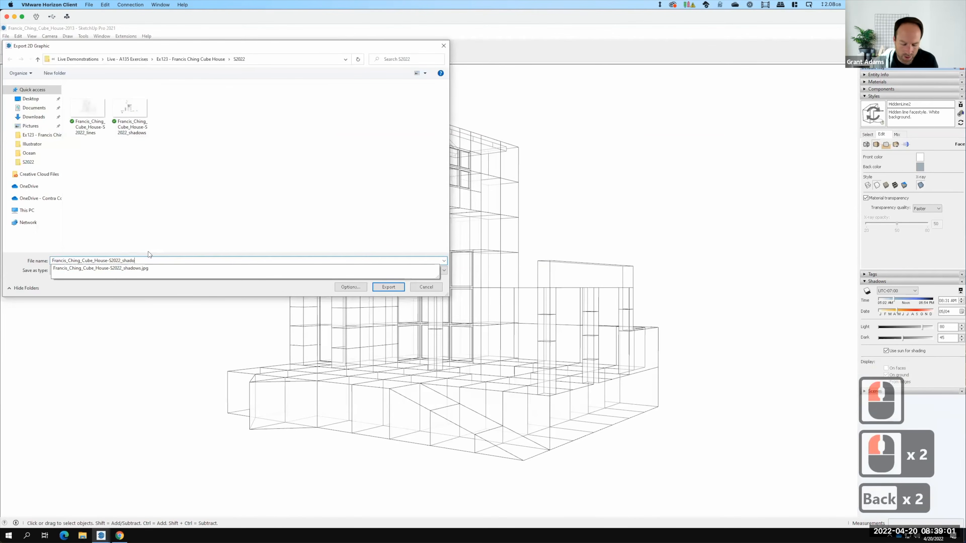
pyautogui.press('BackSpace')
pyautogui.press('BackSpace')
pyautogui.press('BackSpace')
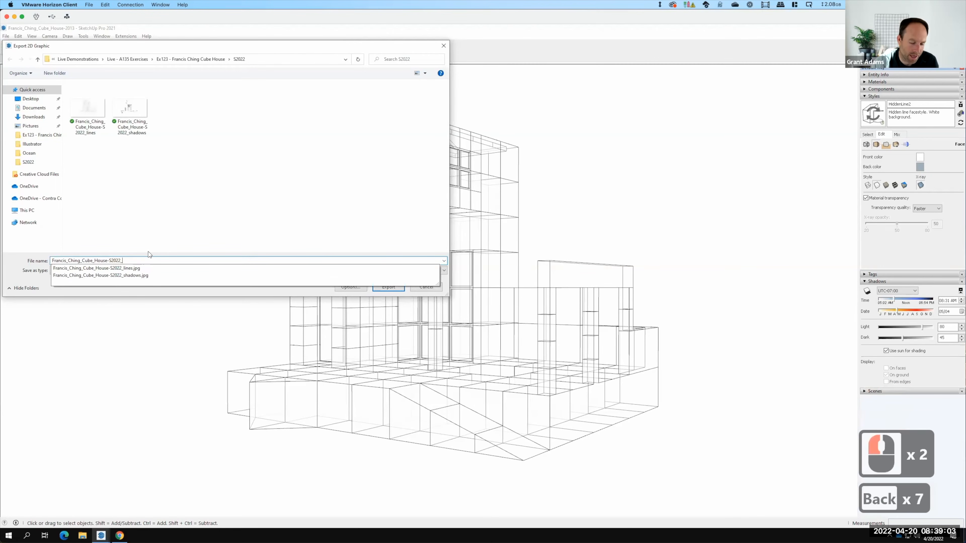
pyautogui.write('xray')
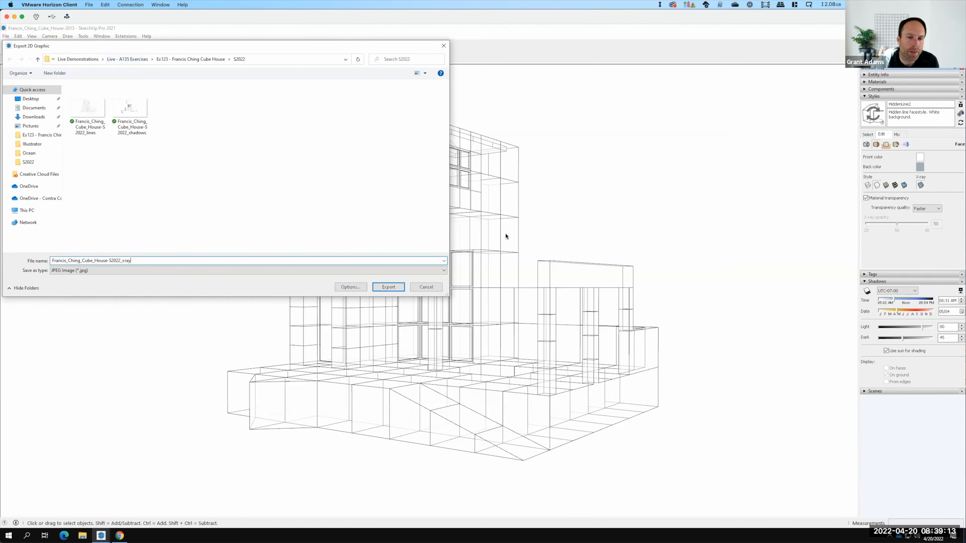
pyautogui.click(393, 285)
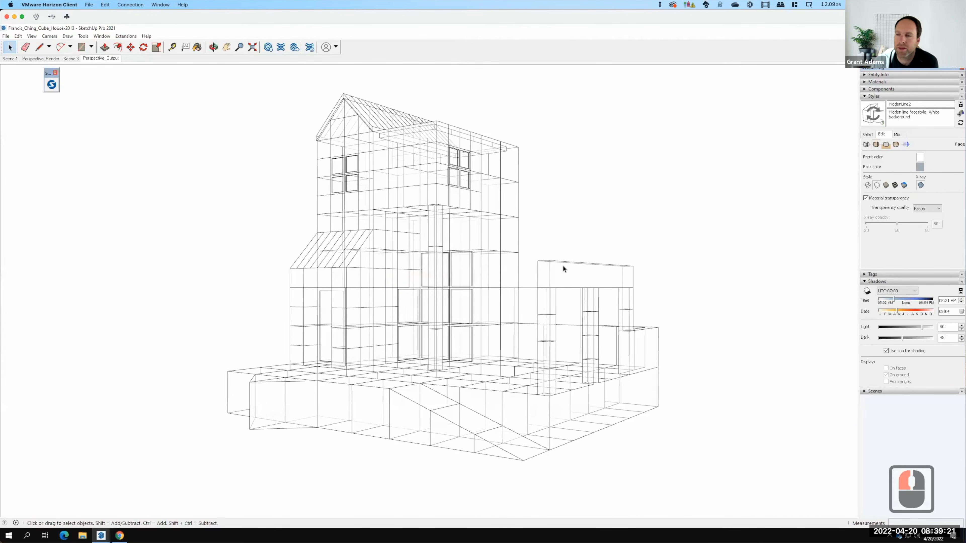
# Try the Fineliner style from the Sketchy Edges collection, and settle on the Pen Grey style for the cube house
pyautogui.click(868, 135)
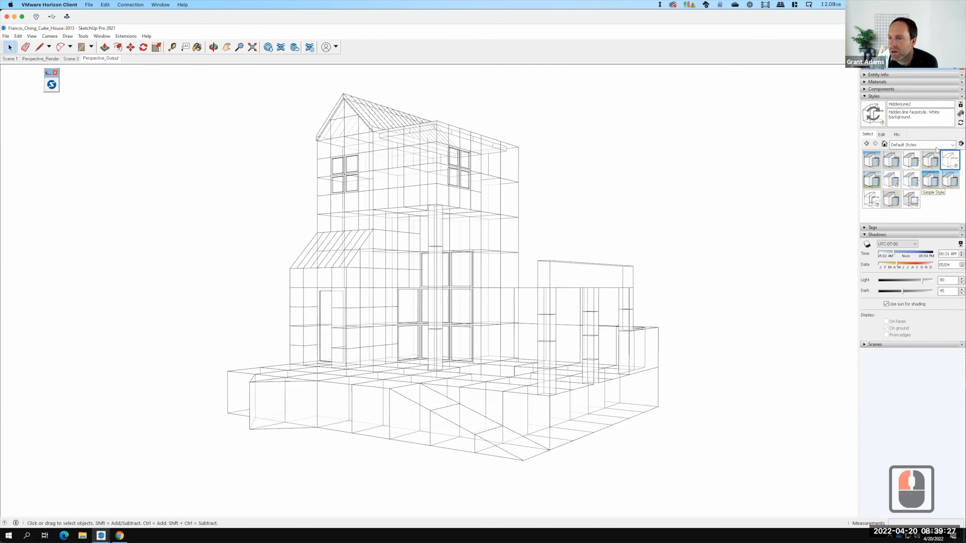
pyautogui.click(950, 145)
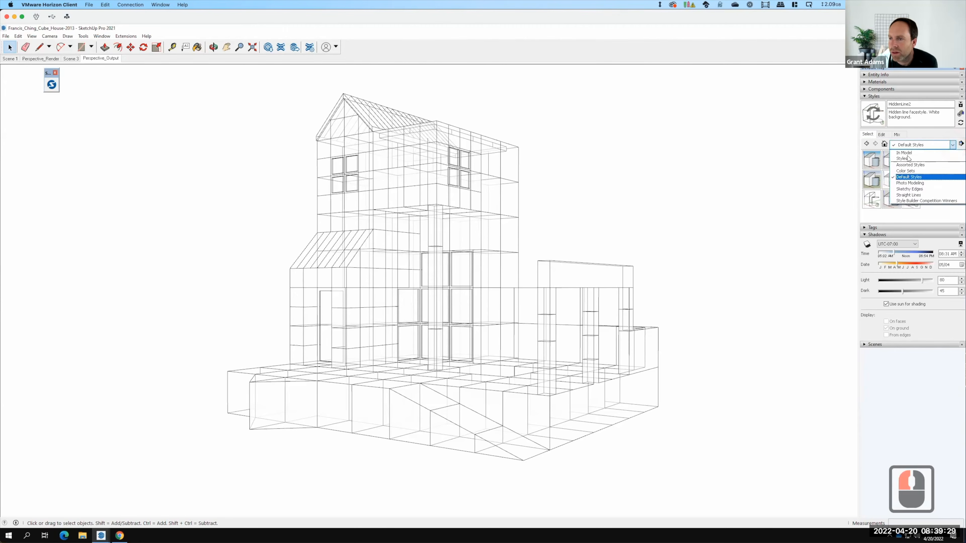
pyautogui.click(910, 189)
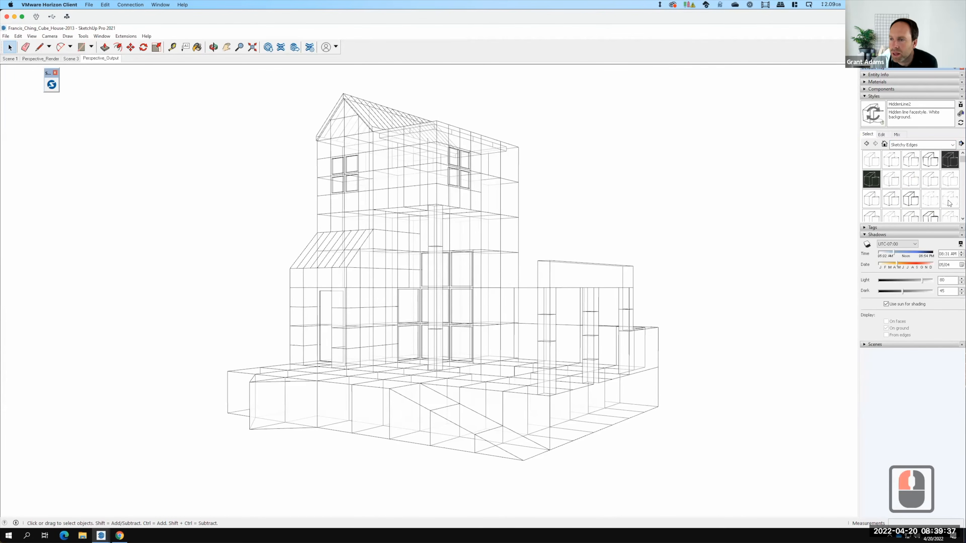
pyautogui.click(932, 200)
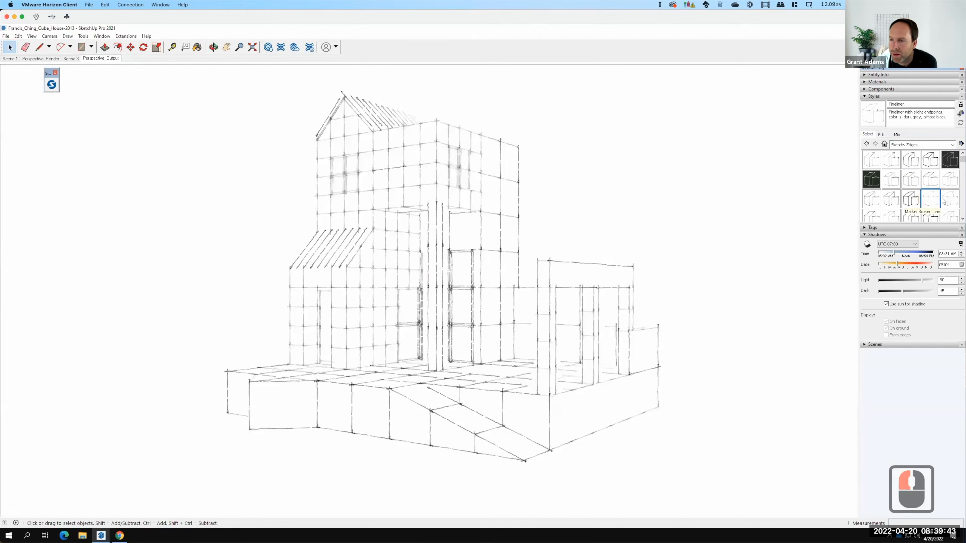
pyautogui.scroll(-2, 939, 200)
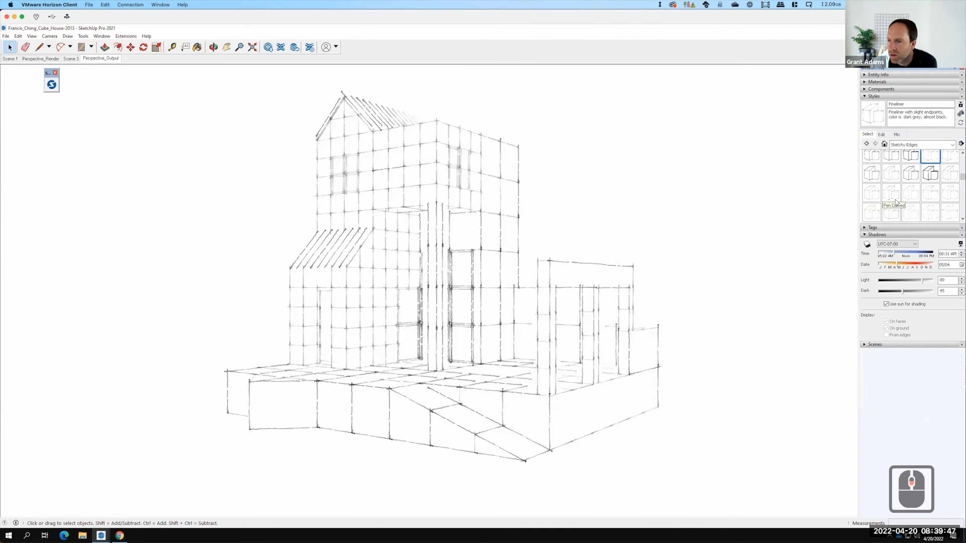
pyautogui.press('F15')
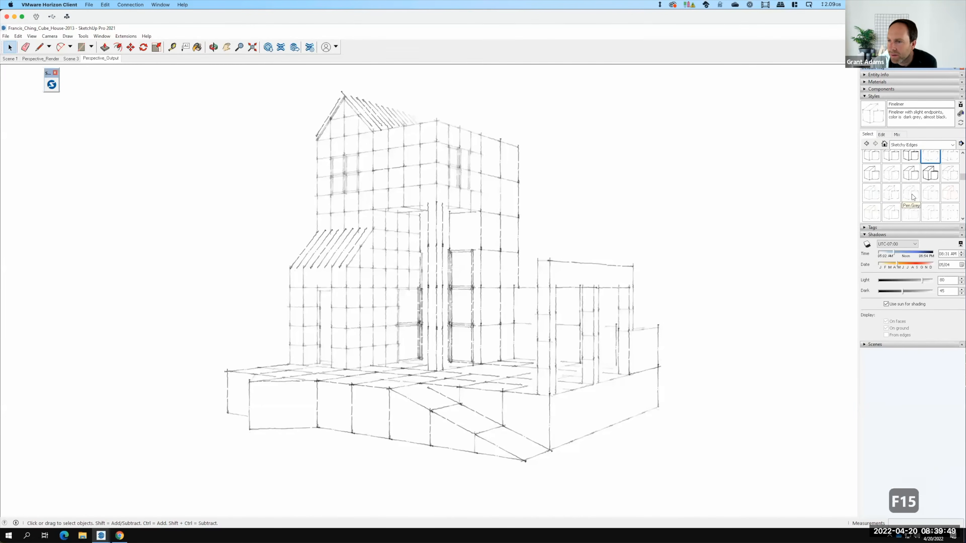
pyautogui.click(914, 196)
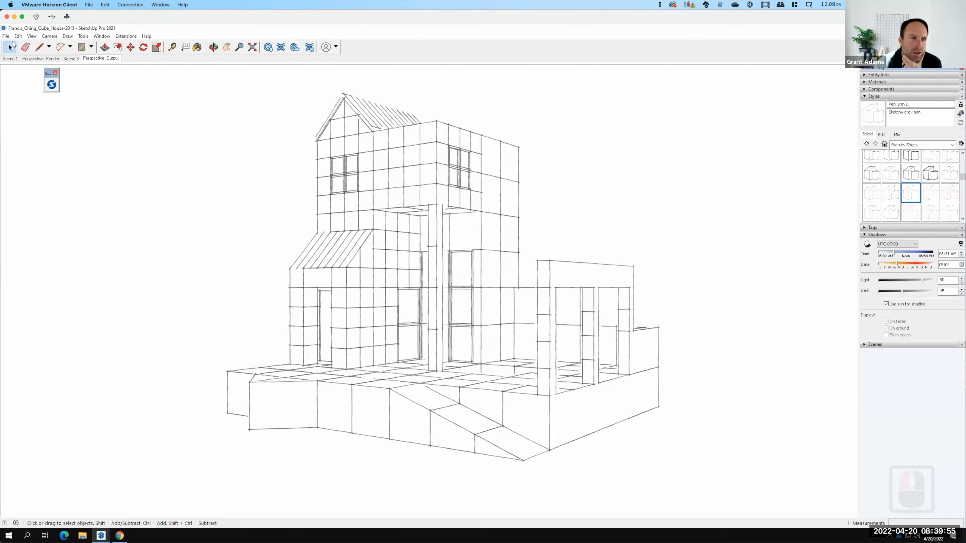
# Export the pen-styled view as a 2D JPEG image named Francis_Ching_Cube_House-S2022_pen in the S2022 folder
pyautogui.click(7, 37)
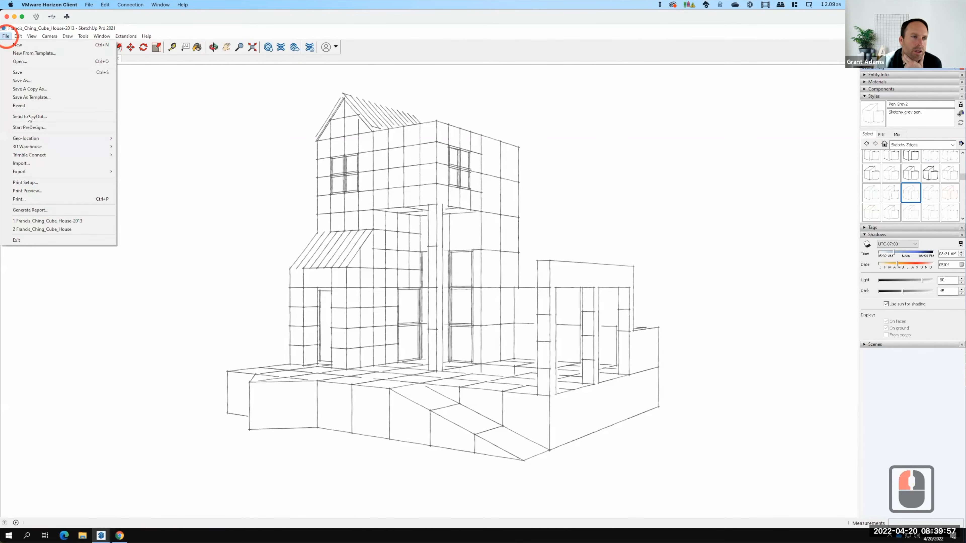
pyautogui.moveTo(23, 172)
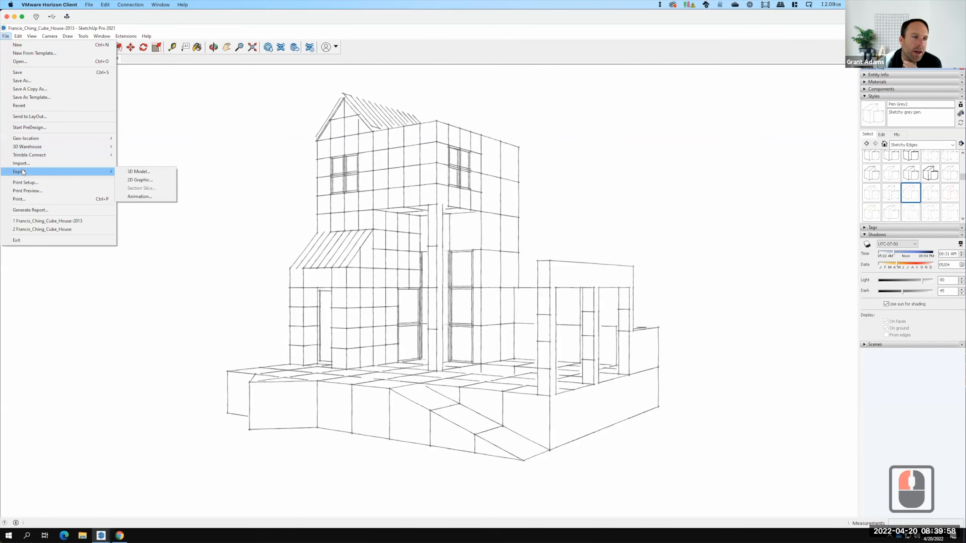
pyautogui.click(154, 180)
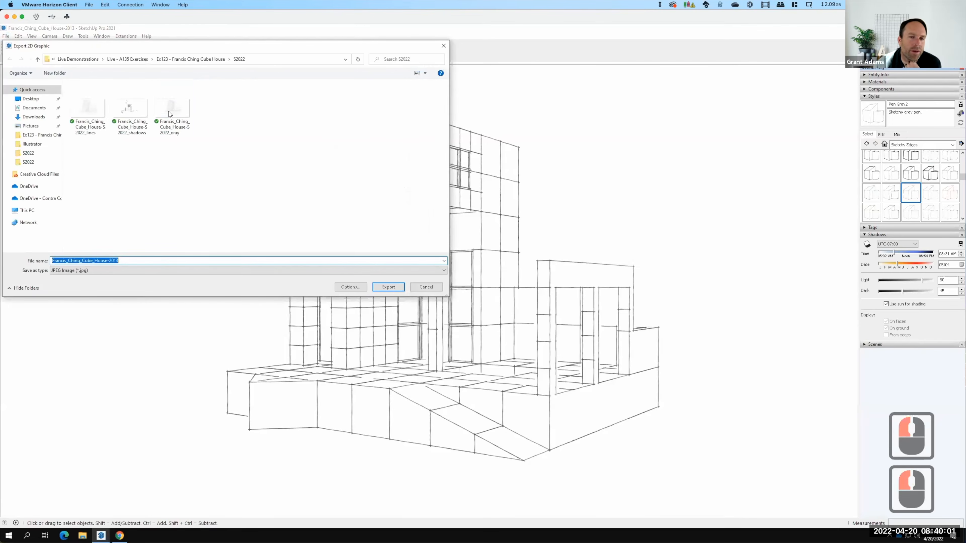
pyautogui.click(169, 111)
pyautogui.doubleClick(131, 260)
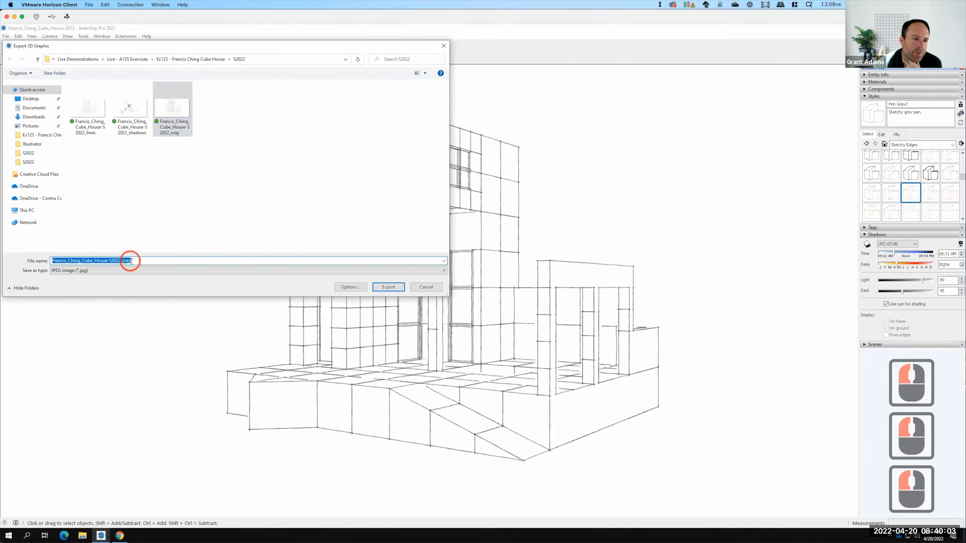
pyautogui.press('BackSpace')
pyautogui.press('BackSpace')
pyautogui.press('BackSpace')
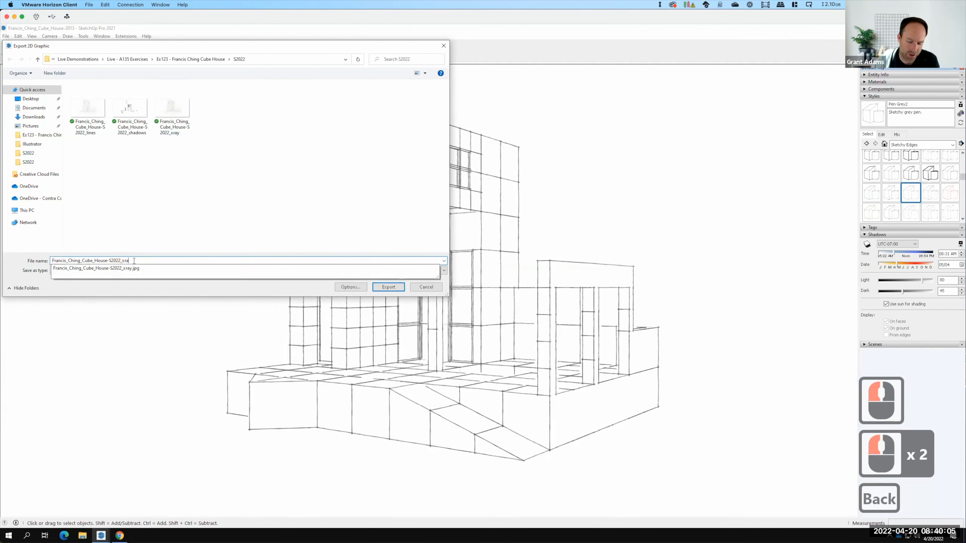
pyautogui.press('BackSpace')
pyautogui.write('pen')
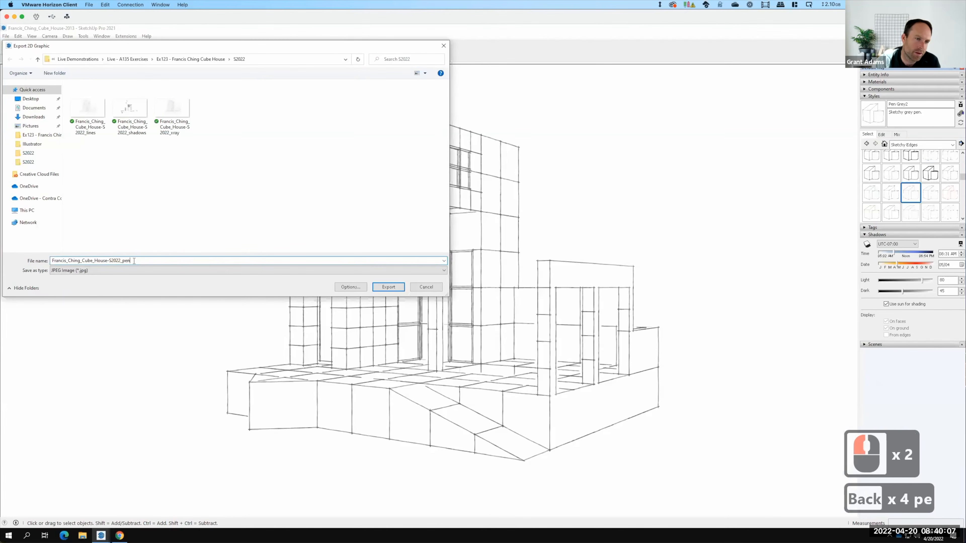
pyautogui.click(405, 287)
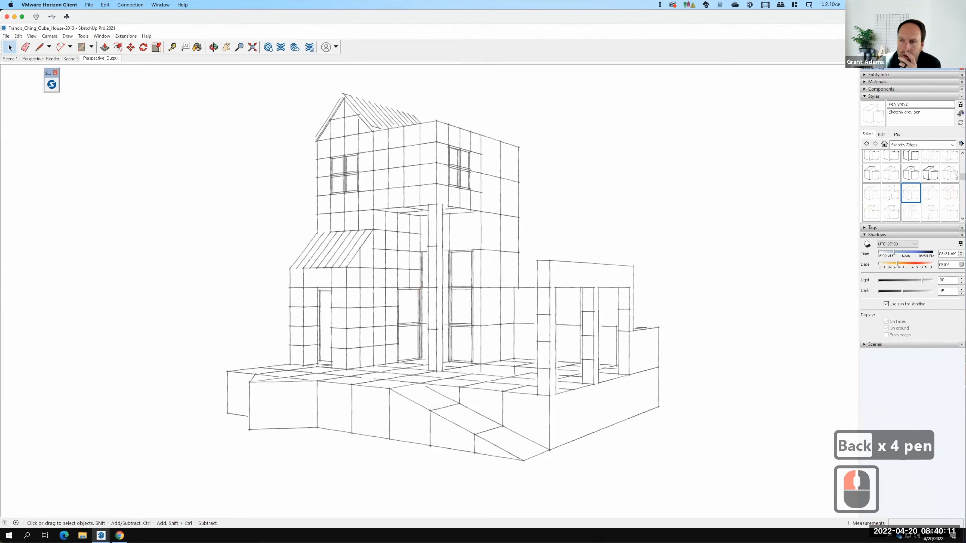
# Apply the Airbrush with Endpoints style from the Sketchy Edges collection to the cube house
pyautogui.scroll(5, 954, 179)
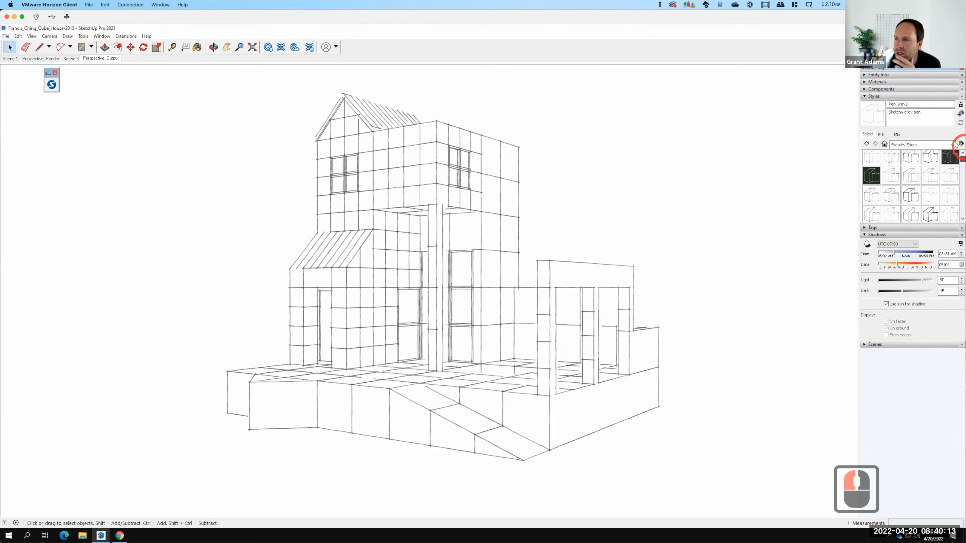
pyautogui.scroll(-3, 951, 172)
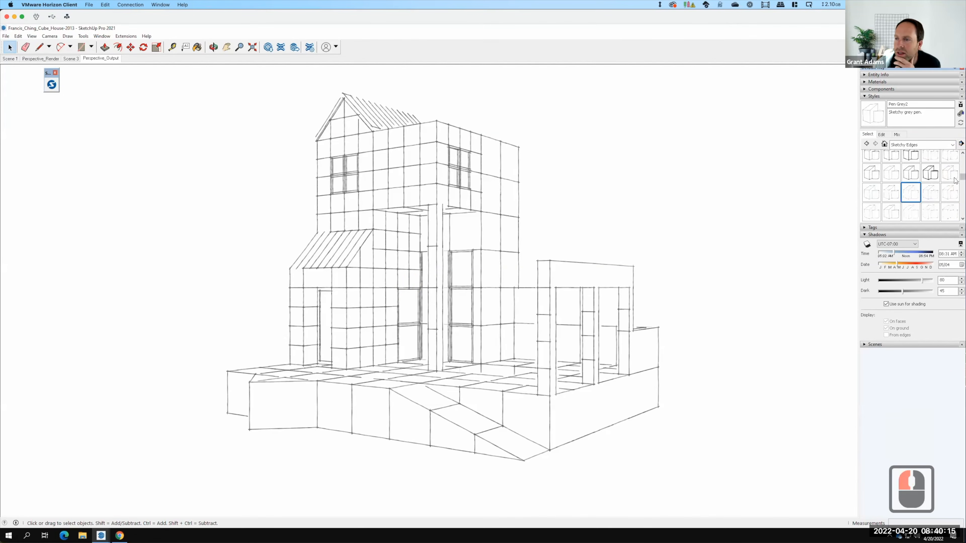
pyautogui.moveTo(962, 176); pyautogui.dragTo(961, 146)
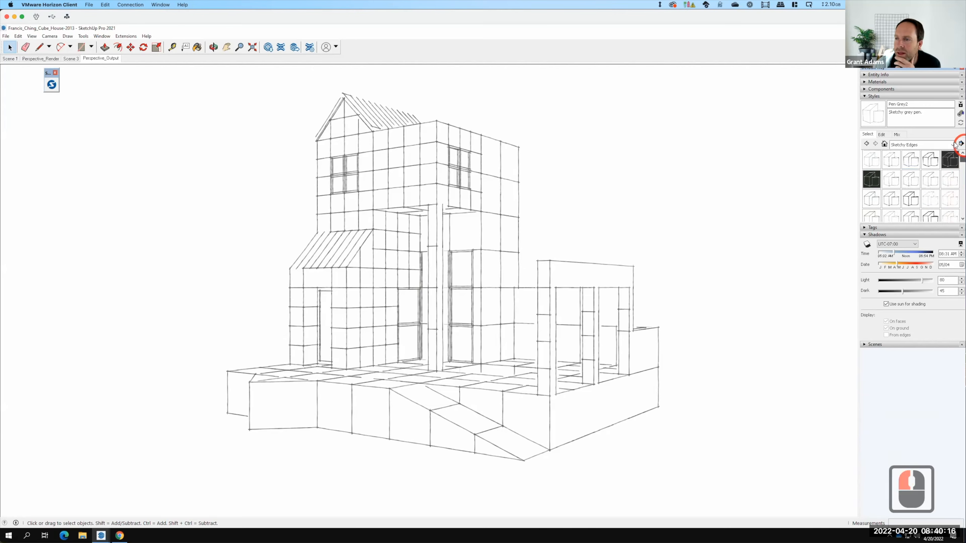
pyautogui.doubleClick(897, 164)
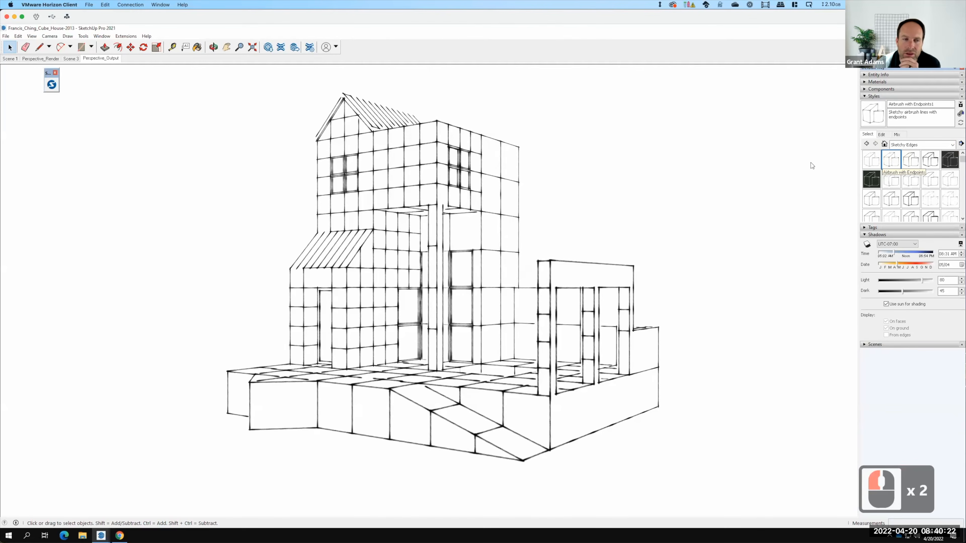
# Export the airbrush-styled view as a 2D JPEG image named Francis_Ching_Cube_House-S2022_airbrush in the S2022 folder
pyautogui.click(6, 36)
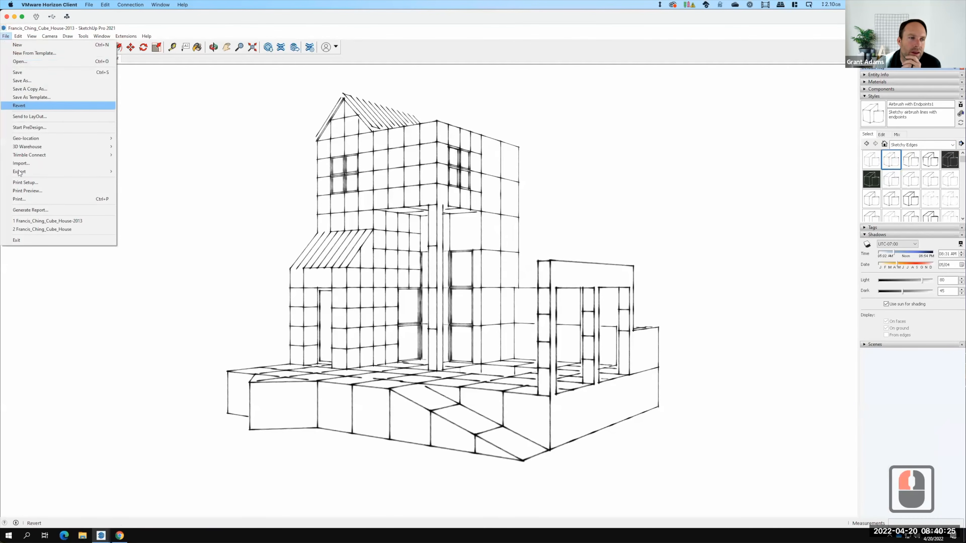
pyautogui.moveTo(20, 172)
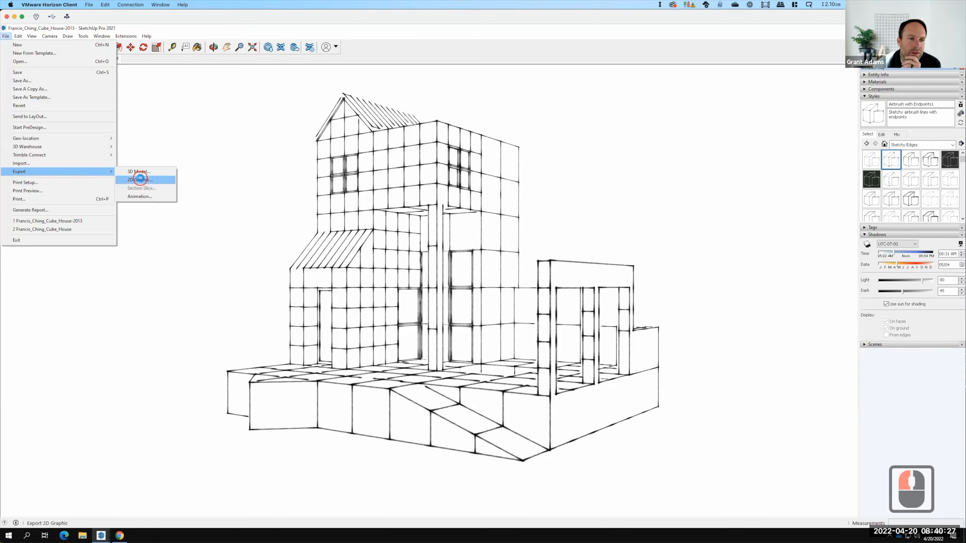
pyautogui.click(140, 179)
pyautogui.click(215, 110)
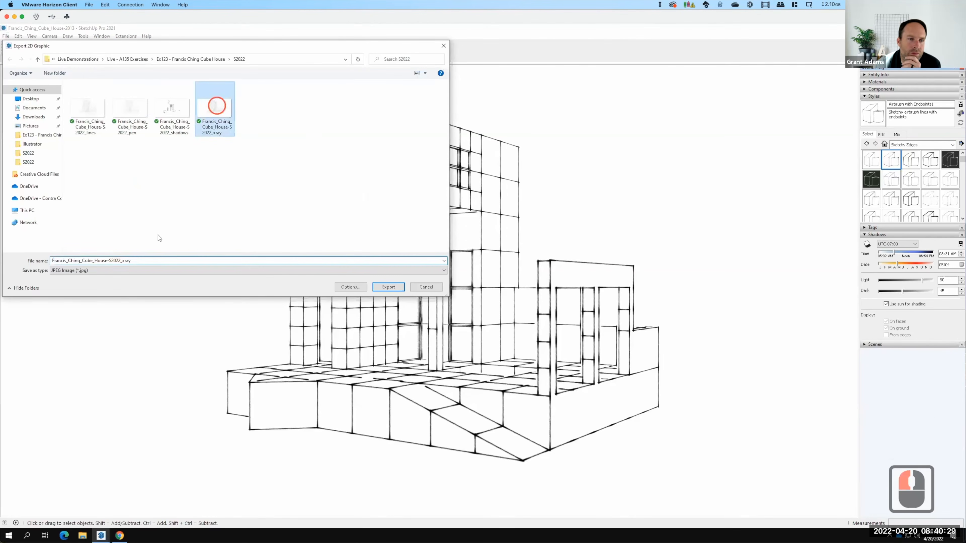
pyautogui.click(136, 261)
pyautogui.click(141, 260)
pyautogui.press('BackSpace')
pyautogui.press('BackSpace')
pyautogui.press('BackSpace')
pyautogui.press('BackSpace')
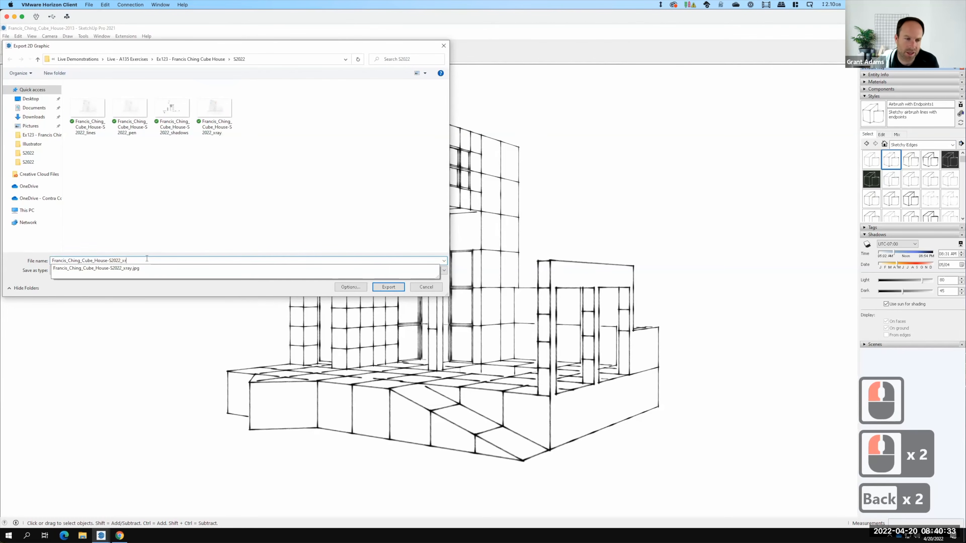
pyautogui.write('air')
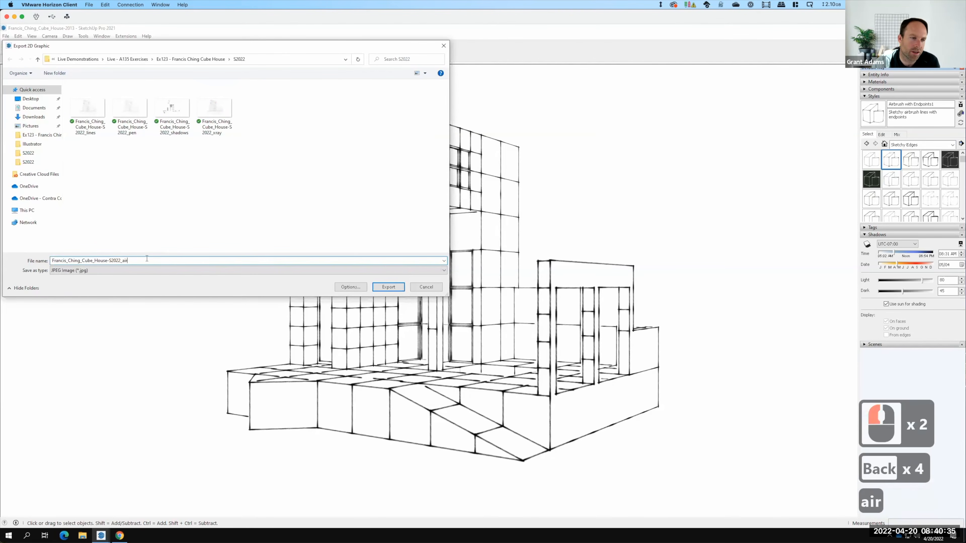
pyautogui.write('brush')
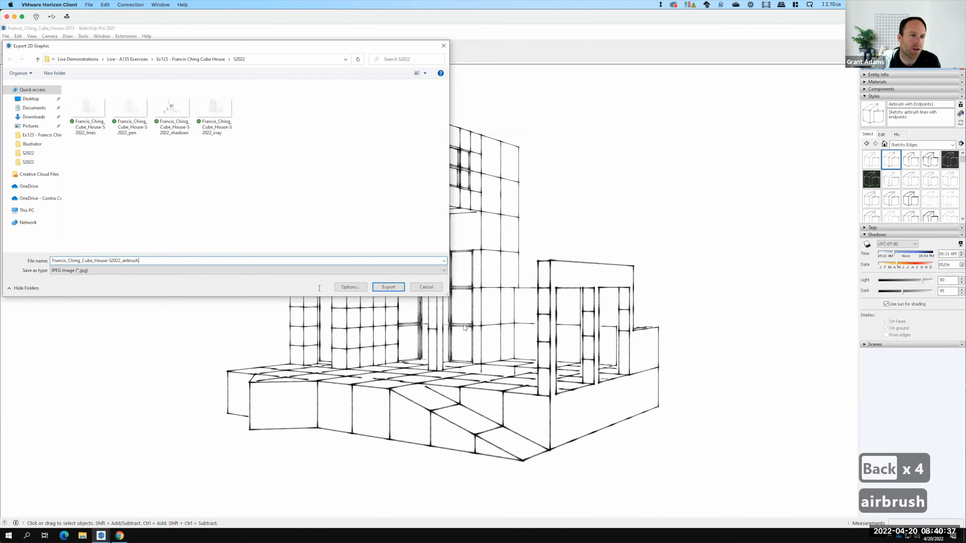
pyautogui.click(389, 287)
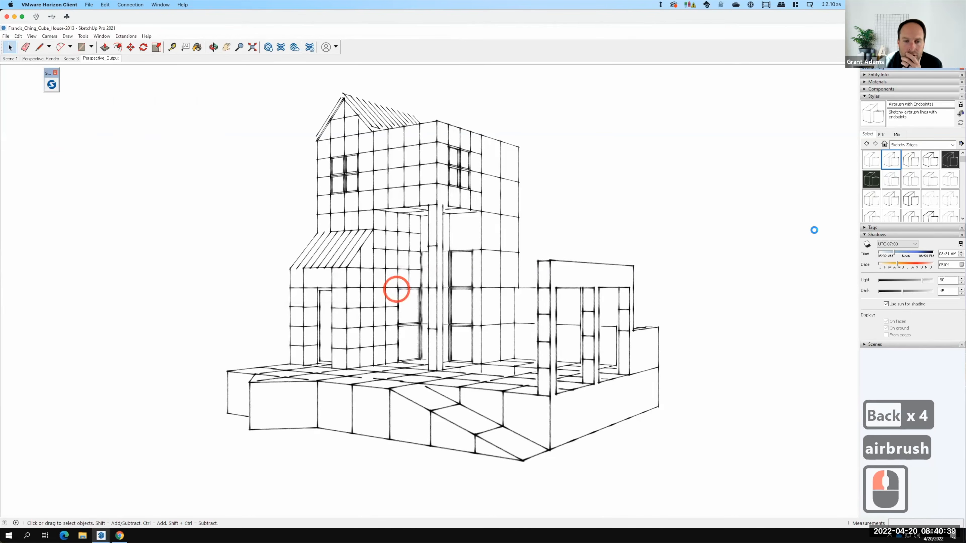
# Try several sketch styles from the Style Builder Competition Winners collection on the cube house, ending with Pencil Edges With Whiteout Border
pyautogui.click(950, 145)
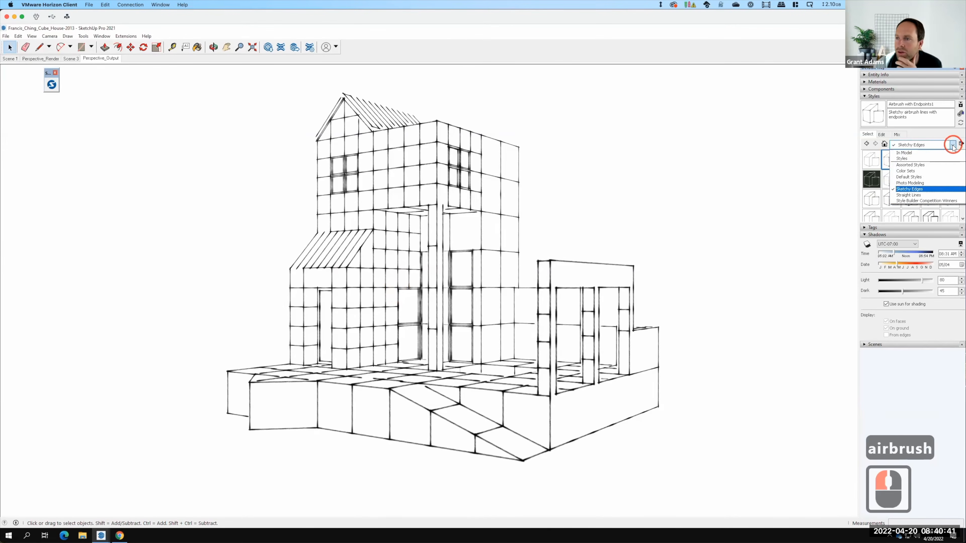
pyautogui.click(918, 201)
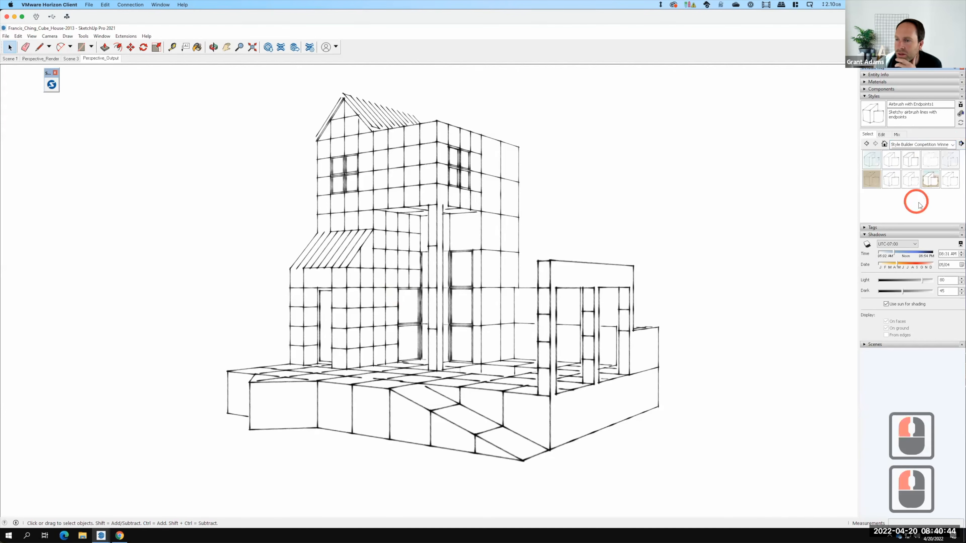
pyautogui.click(892, 161)
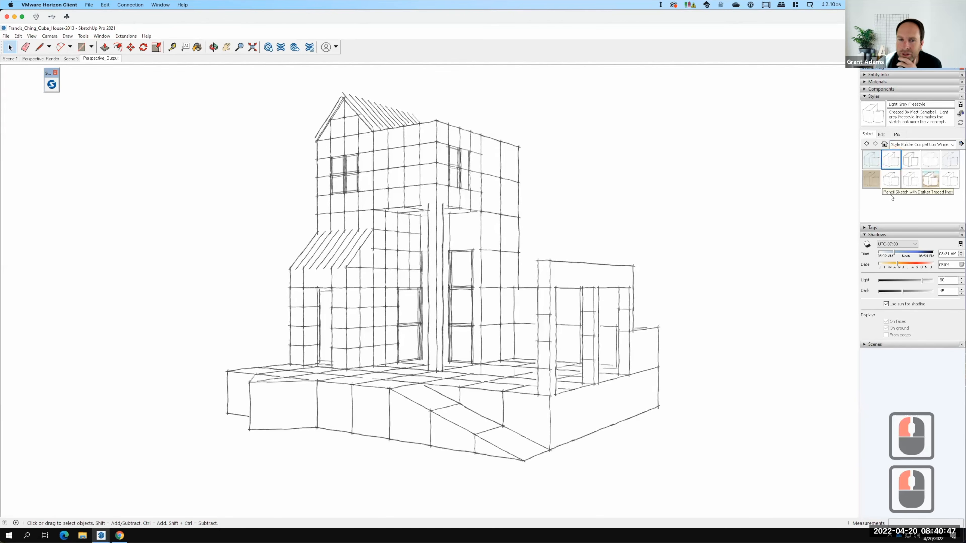
pyautogui.click(891, 178)
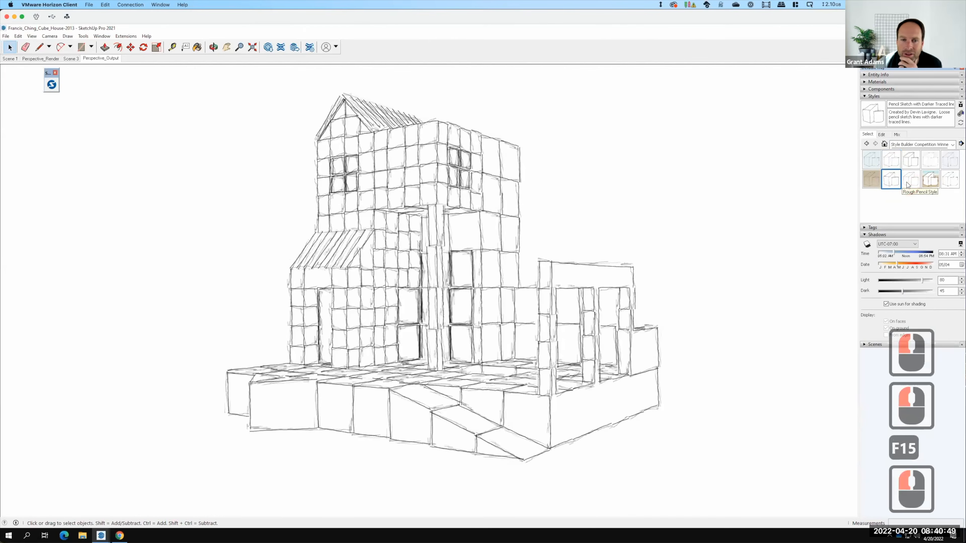
pyautogui.click(909, 179)
pyautogui.click(945, 182)
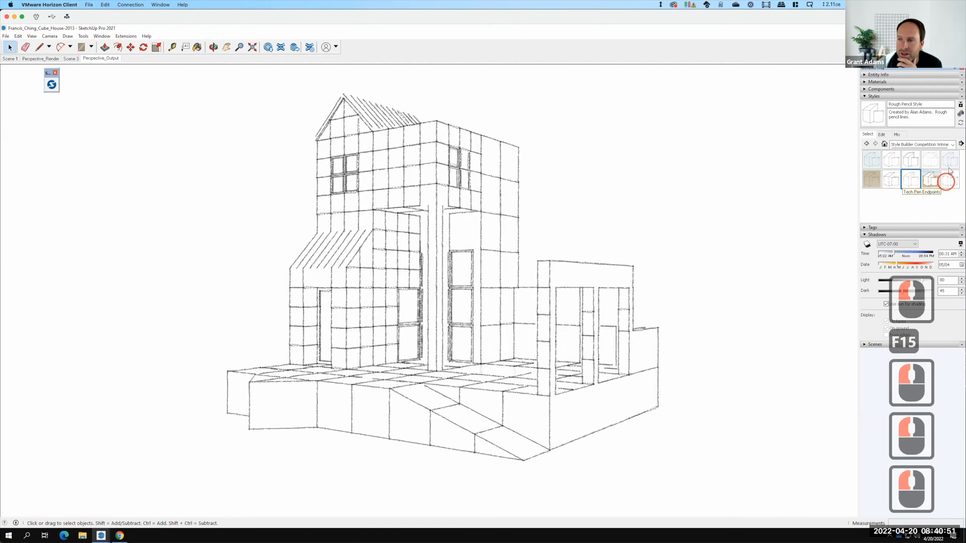
pyautogui.click(950, 160)
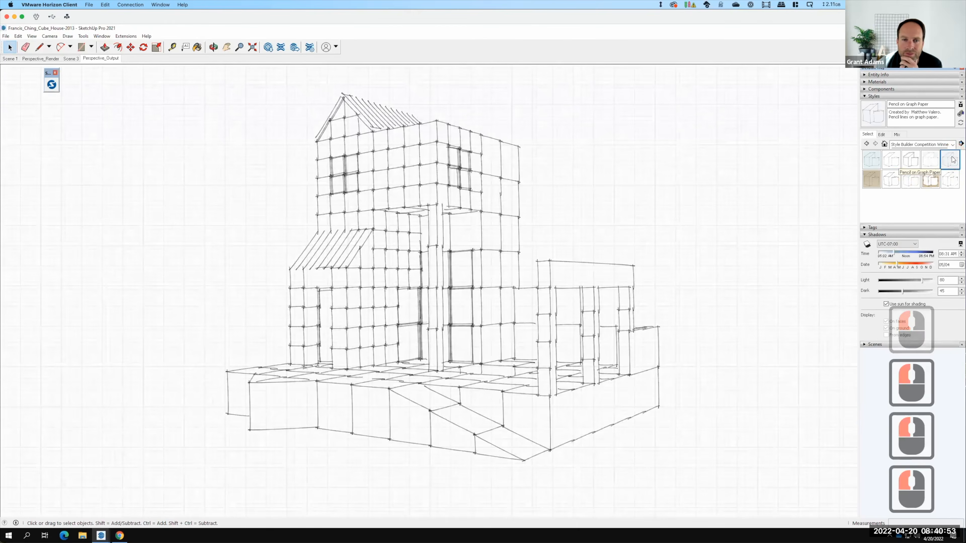
pyautogui.click(930, 179)
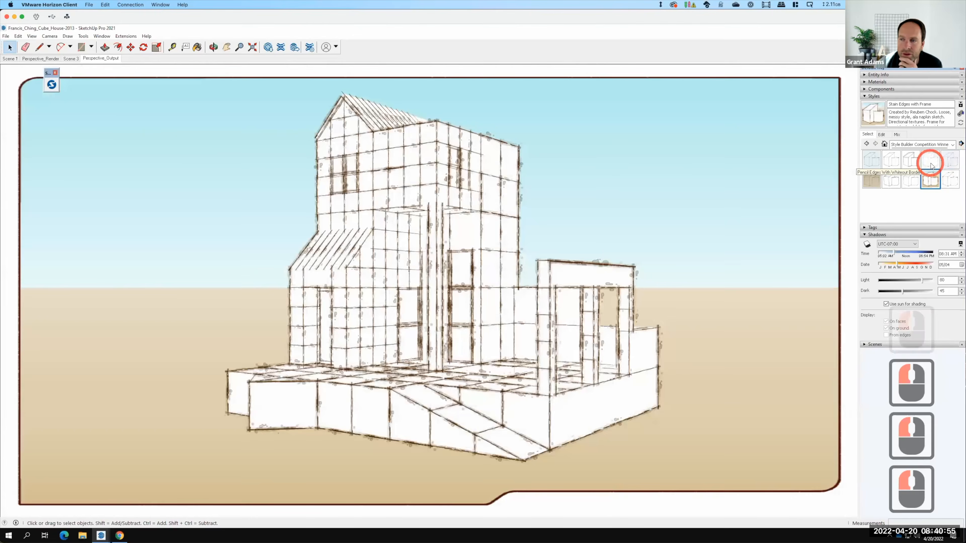
pyautogui.doubleClick(930, 166)
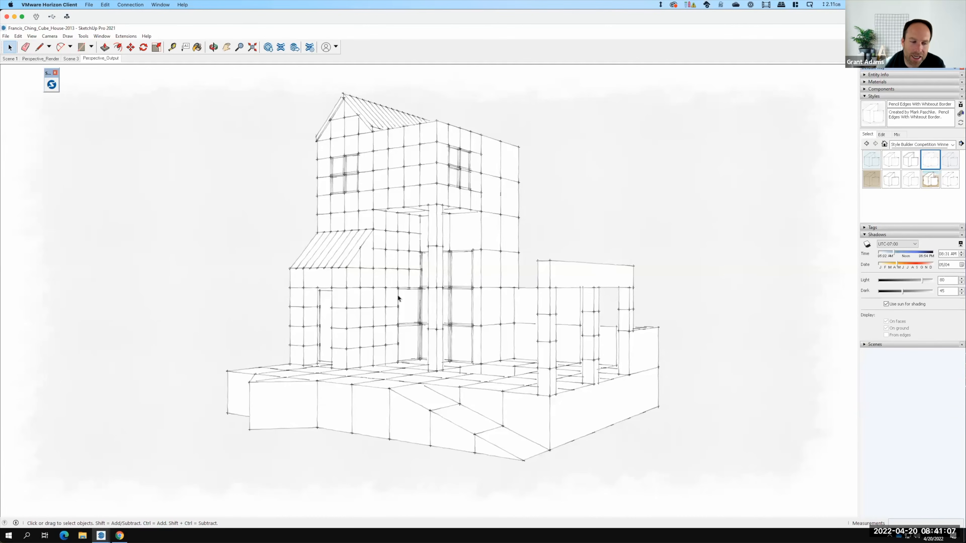
# Launch Adobe Photoshop 2021 and dismiss its What's new introduction
pyautogui.click(9, 535)
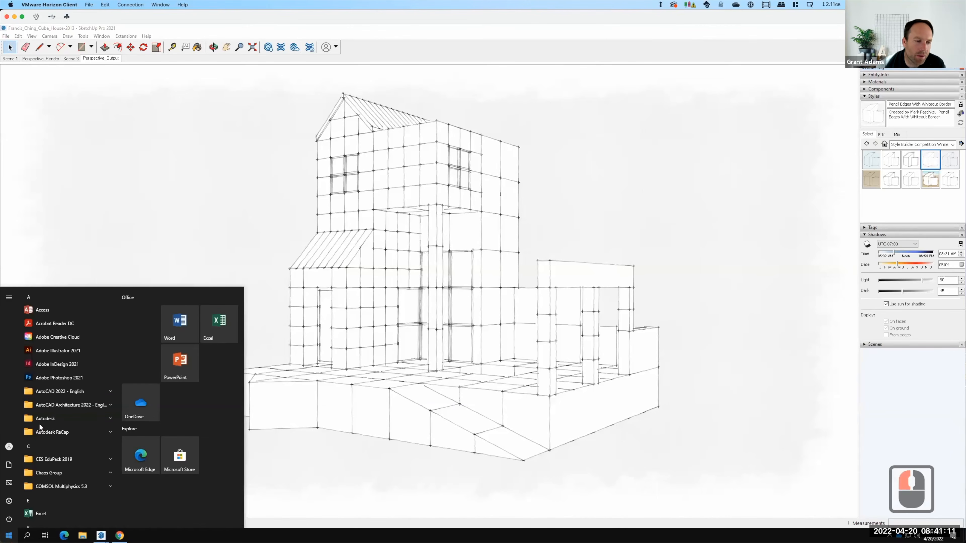
pyautogui.click(57, 382)
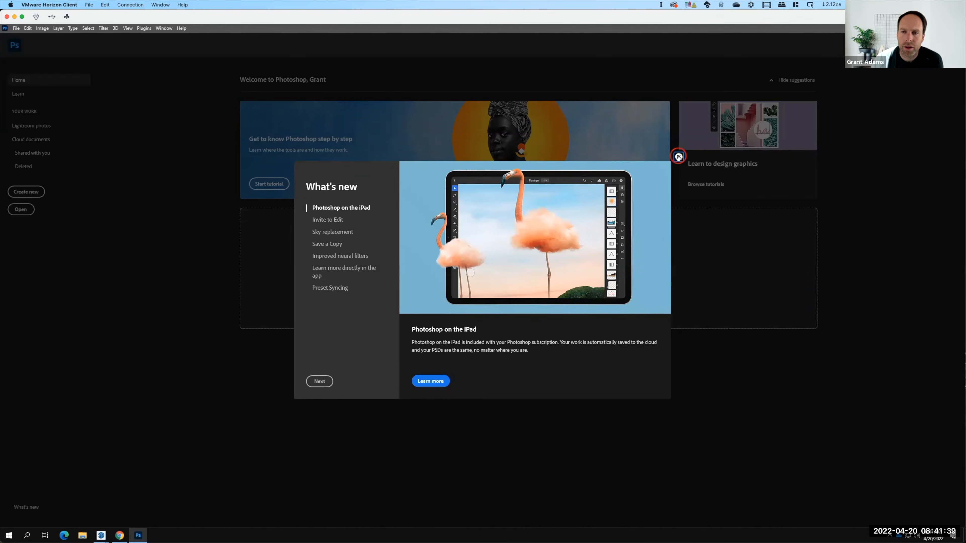
pyautogui.click(679, 157)
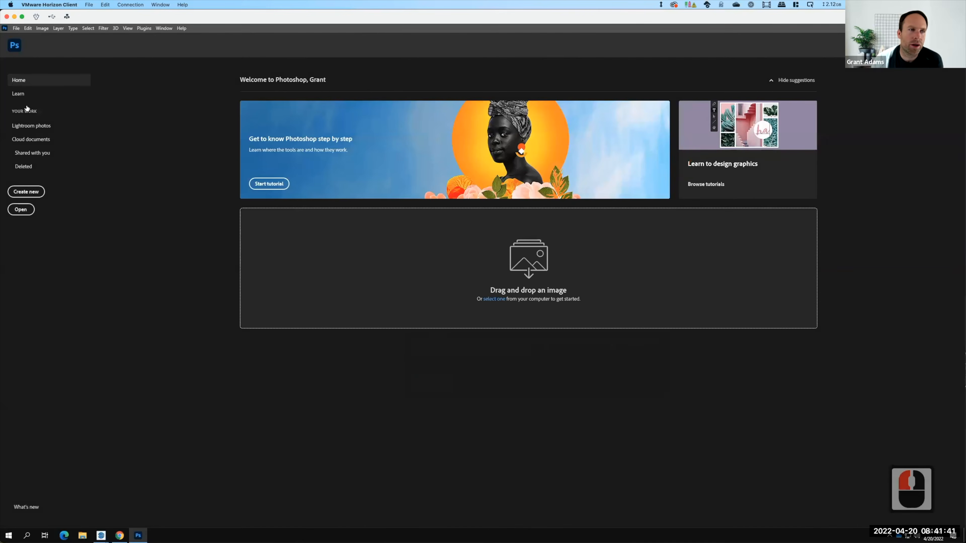
# Open the Francis_Ching_Cube_House-S2022_lines image from the S2022 folder of Ex123 - Francis Ching Cube House on the computer
pyautogui.click(20, 210)
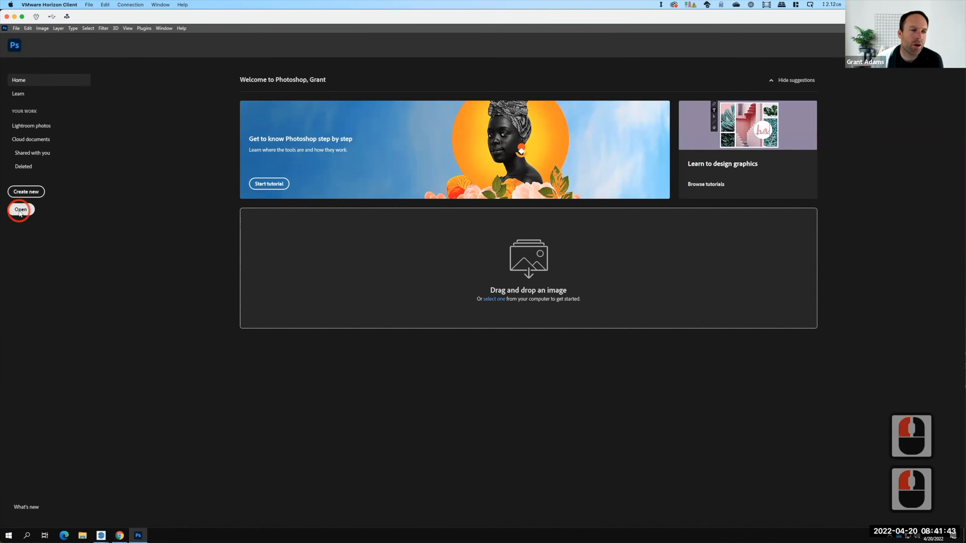
pyautogui.click(376, 373)
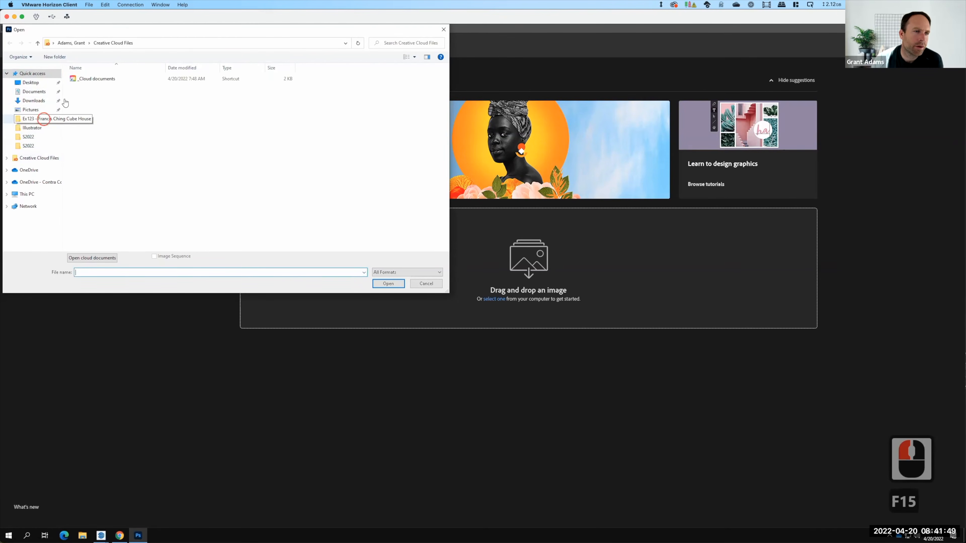
pyautogui.click(44, 119)
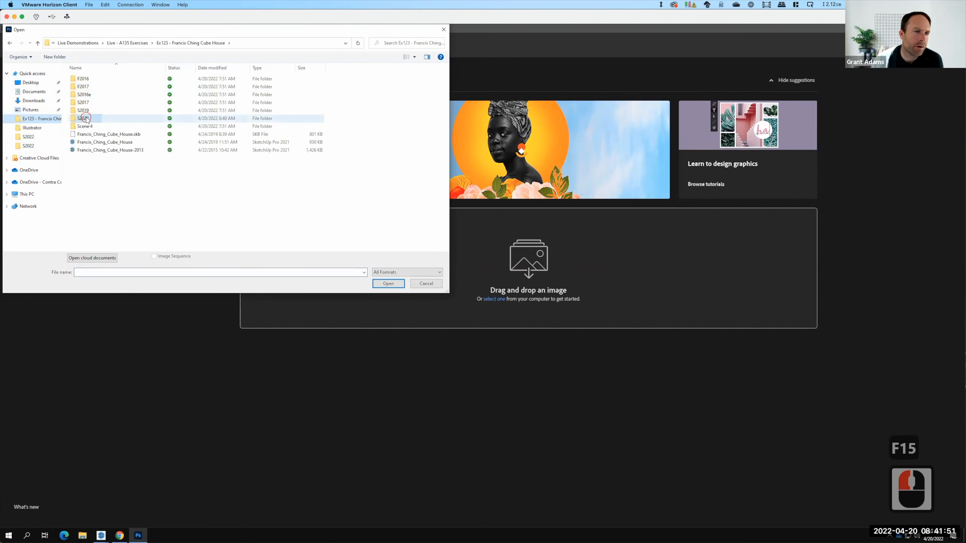
pyautogui.doubleClick(87, 120)
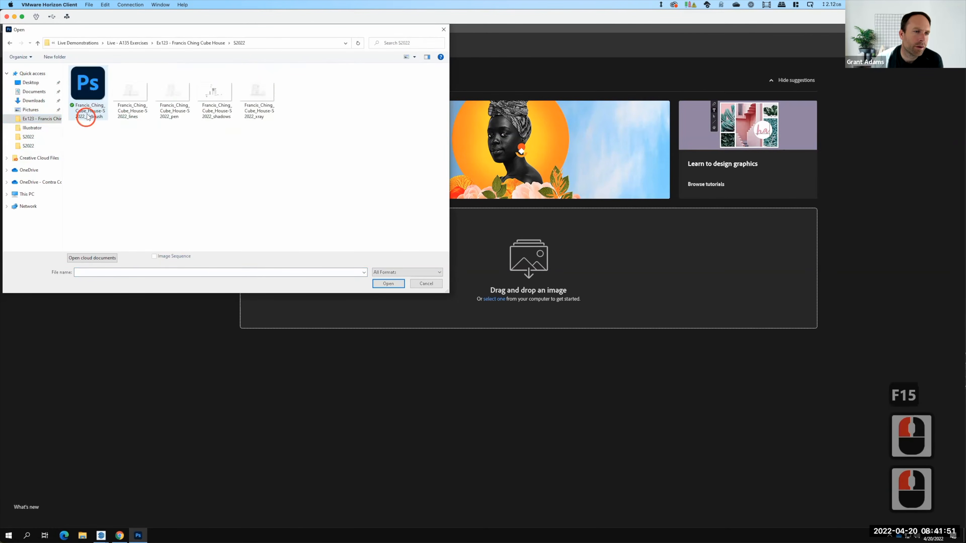
pyautogui.click(137, 96)
pyautogui.click(386, 284)
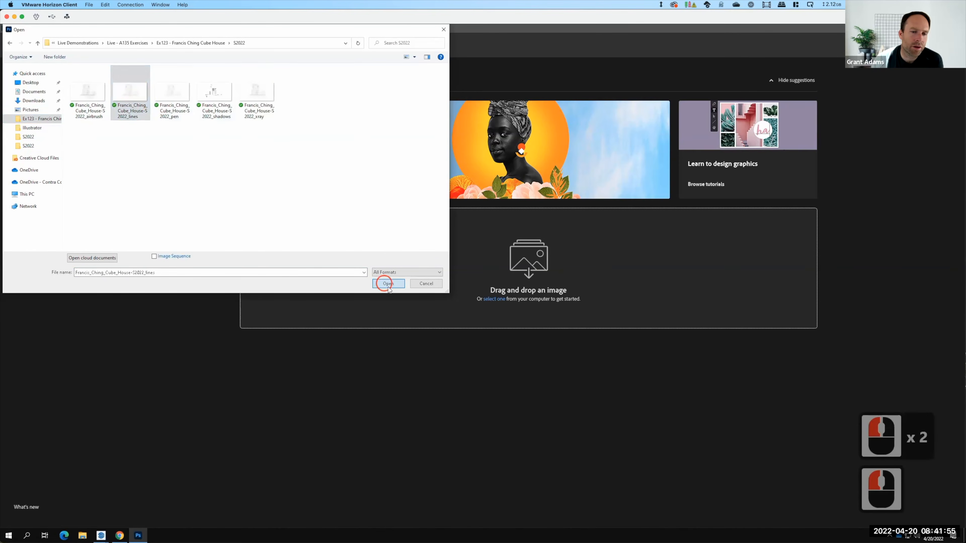
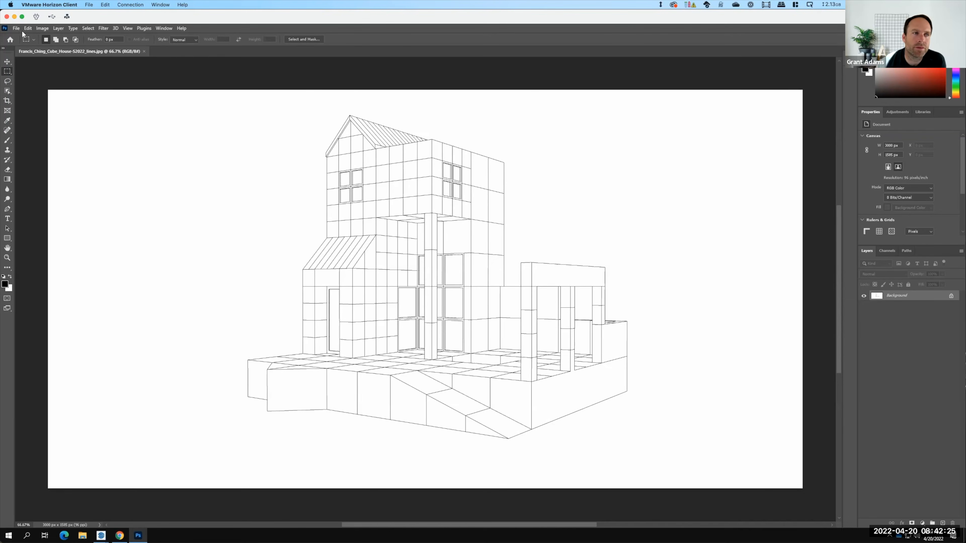
# Place the Francis_Ching_Cube_House-S2022_shadows image as an embedded layer above the lines background, keeping its original size and position
pyautogui.click(15, 28)
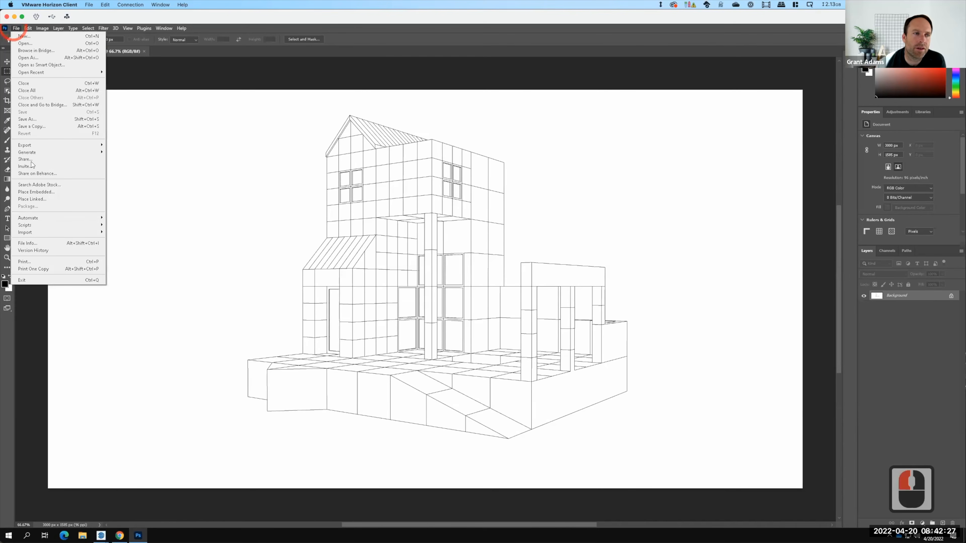
pyautogui.click(30, 193)
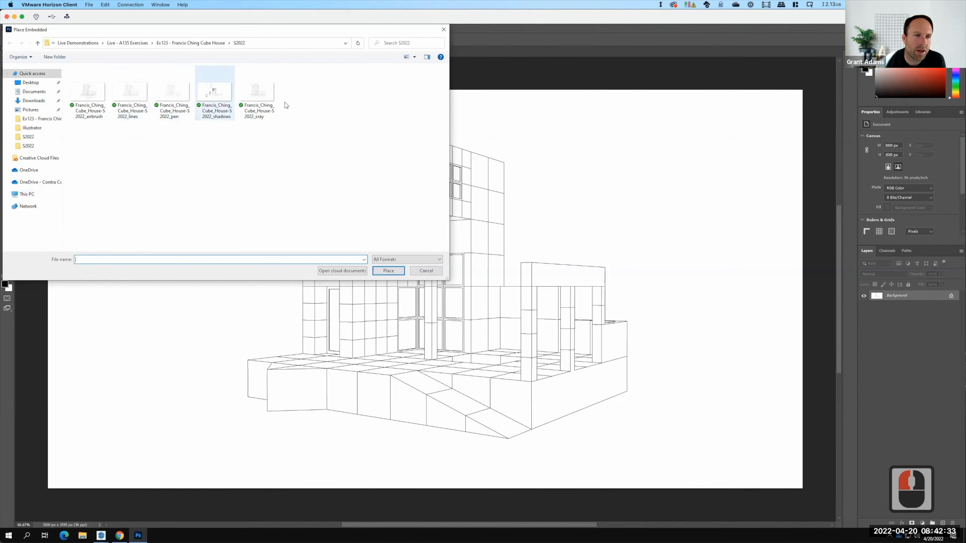
pyautogui.click(220, 97)
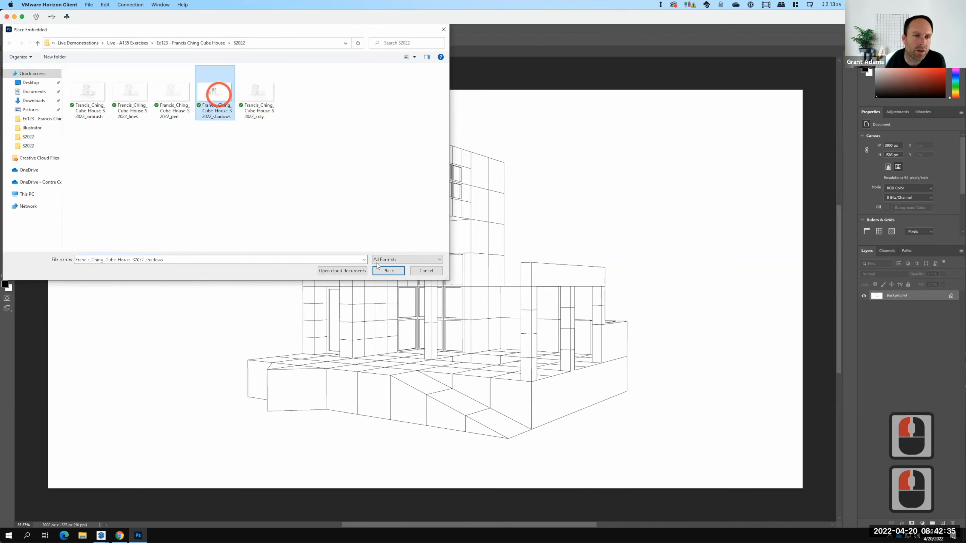
pyautogui.click(388, 271)
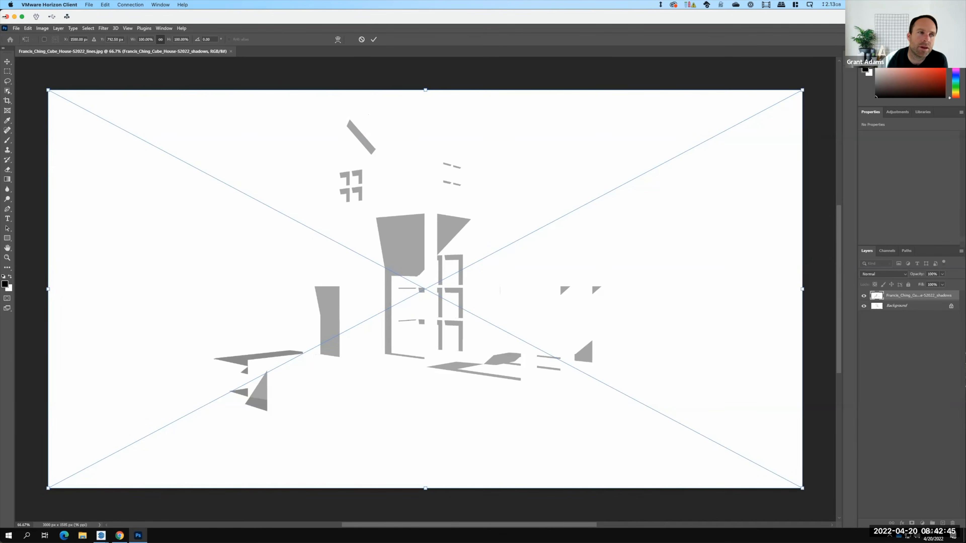
pyautogui.click(16, 29)
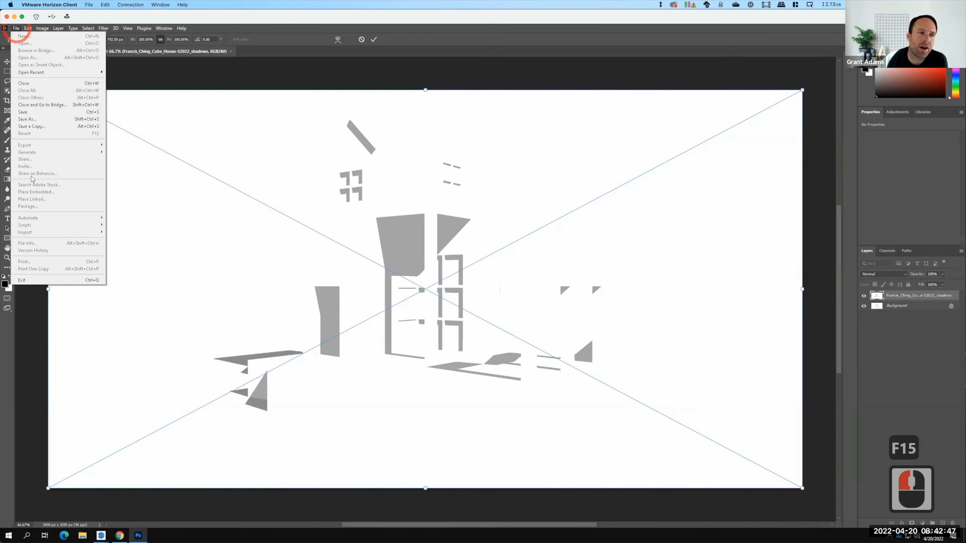
pyautogui.click(374, 39)
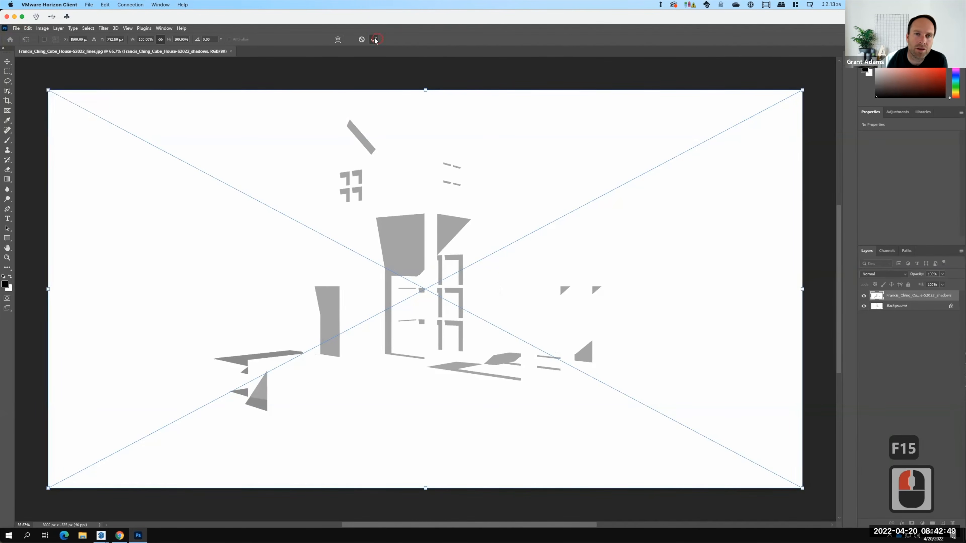
pyautogui.click(374, 40)
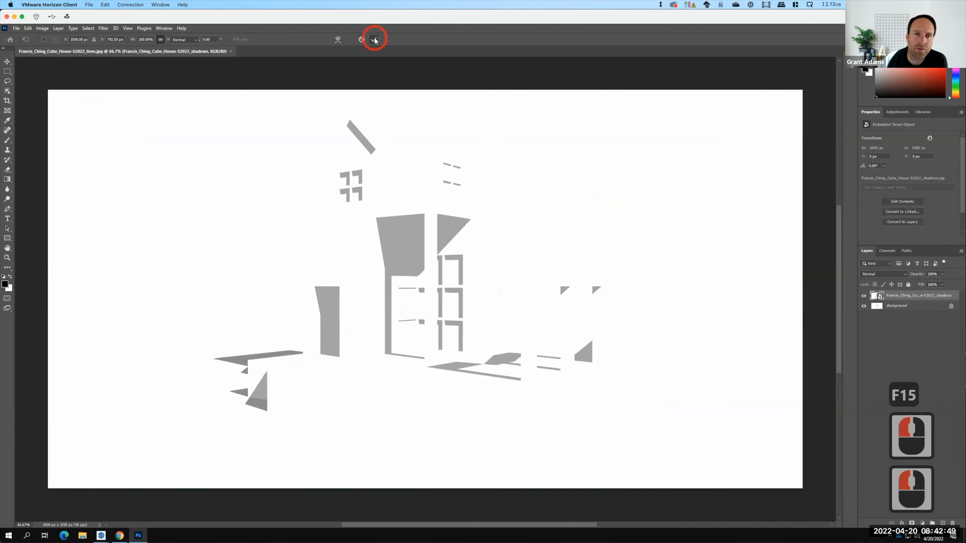
# Place the Francis_Ching_Cube_House-S2022_xray image as an embedded layer above the shadows layer
pyautogui.click(15, 29)
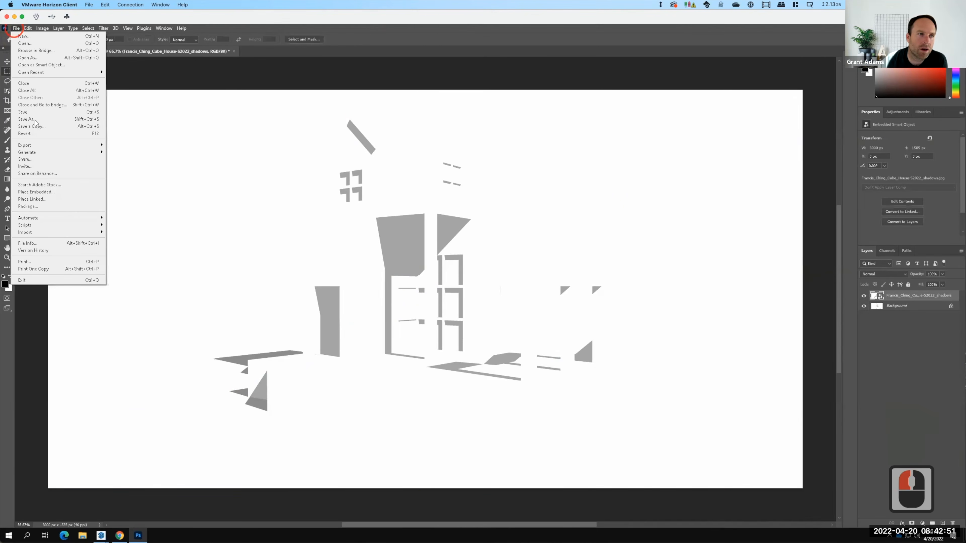
pyautogui.click(35, 192)
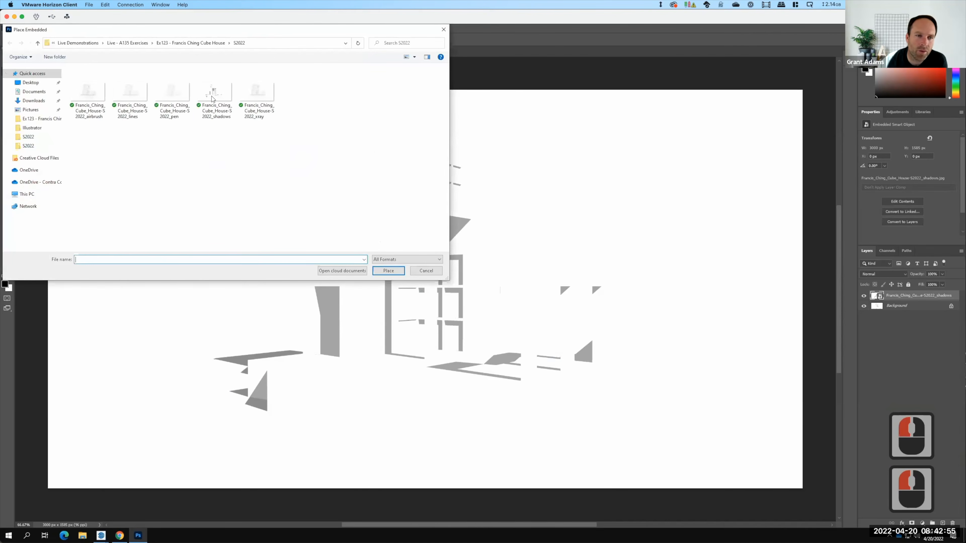
pyautogui.click(388, 270)
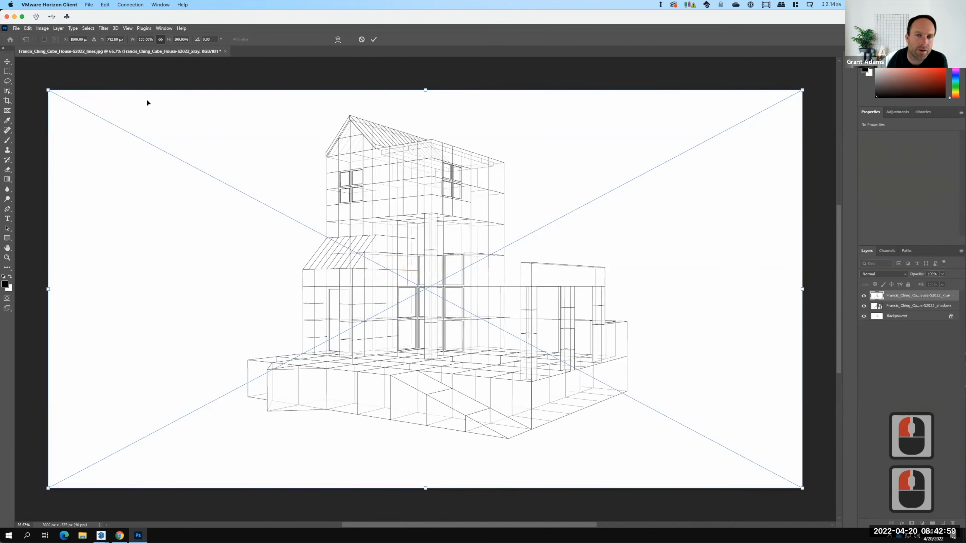
pyautogui.click(373, 39)
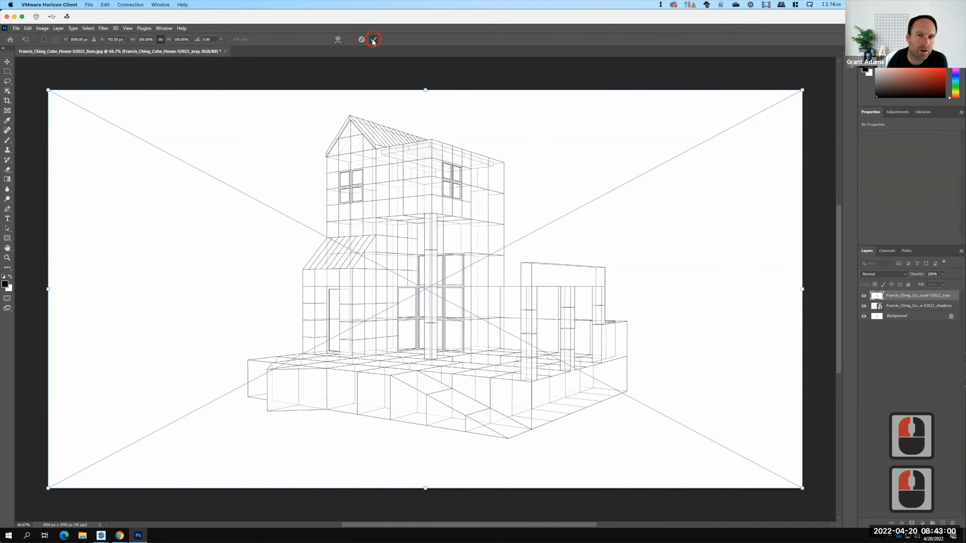
# Place the Francis_Ching_Cube_House-S2022_pen image as an embedded layer above the X-ray layer
pyautogui.click(16, 29)
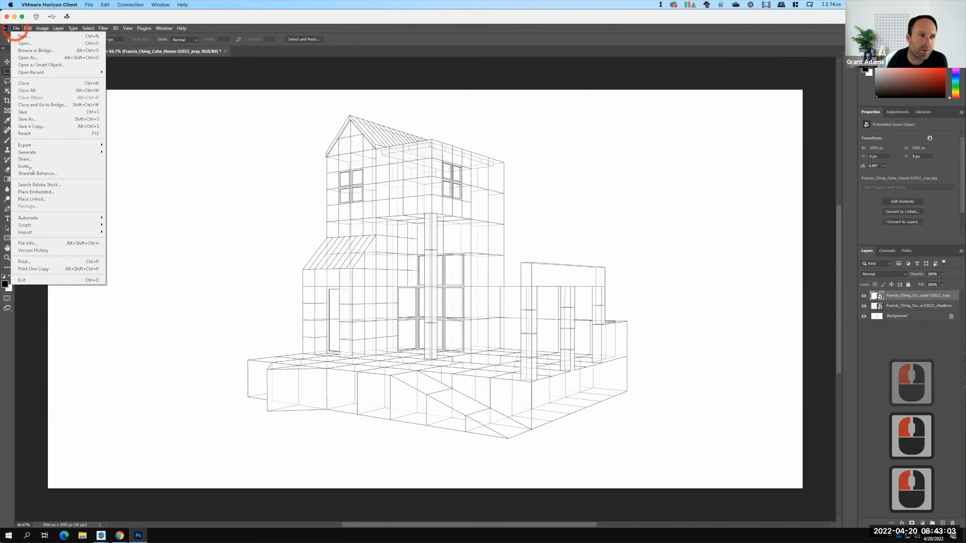
pyautogui.click(34, 194)
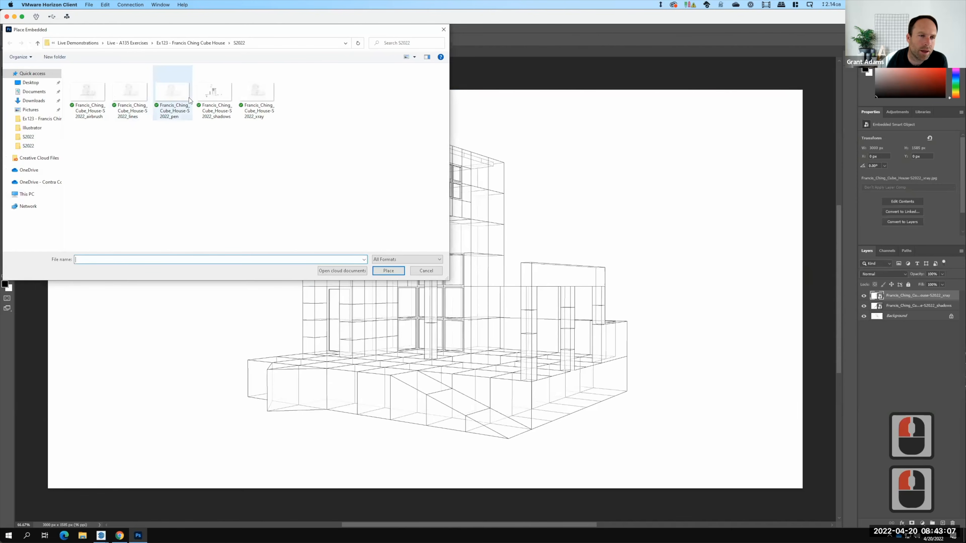
pyautogui.click(177, 98)
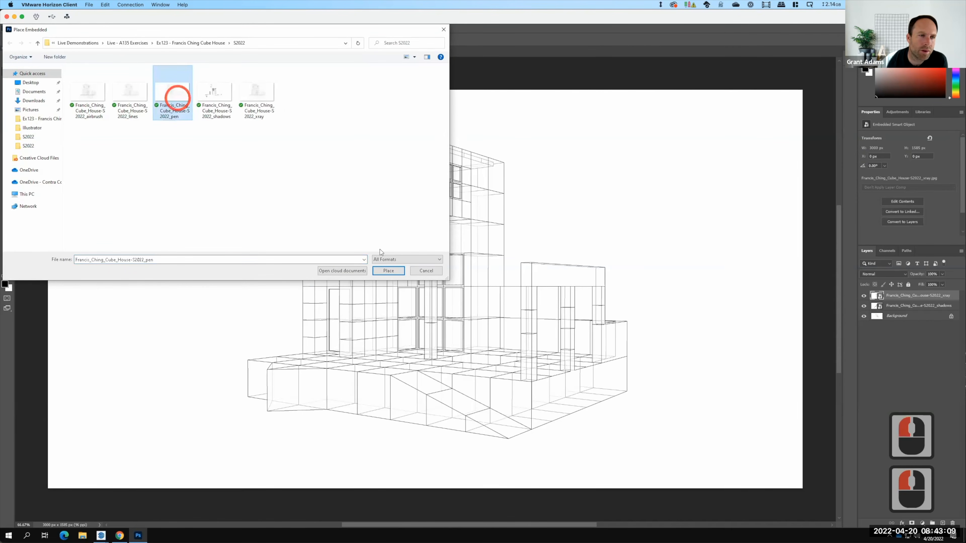
pyautogui.click(387, 273)
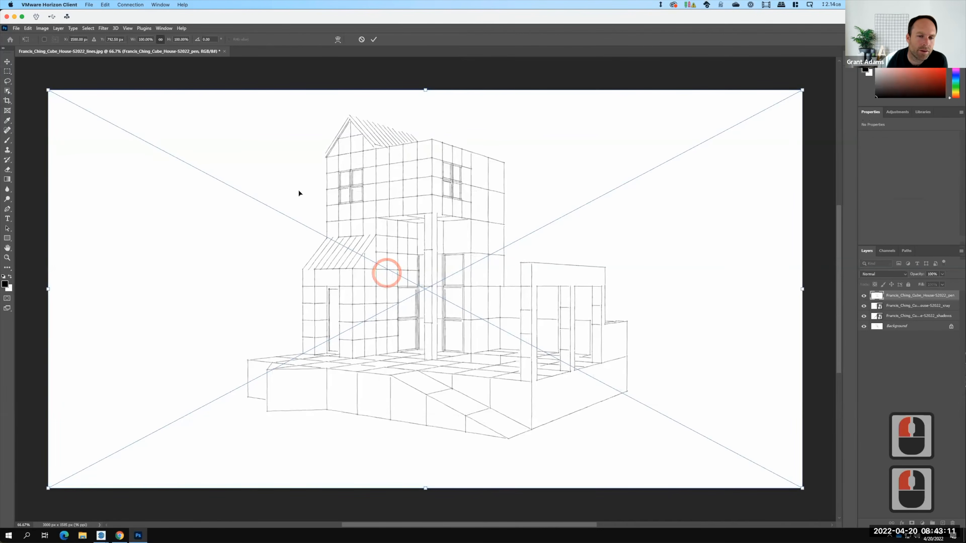
pyautogui.click(374, 39)
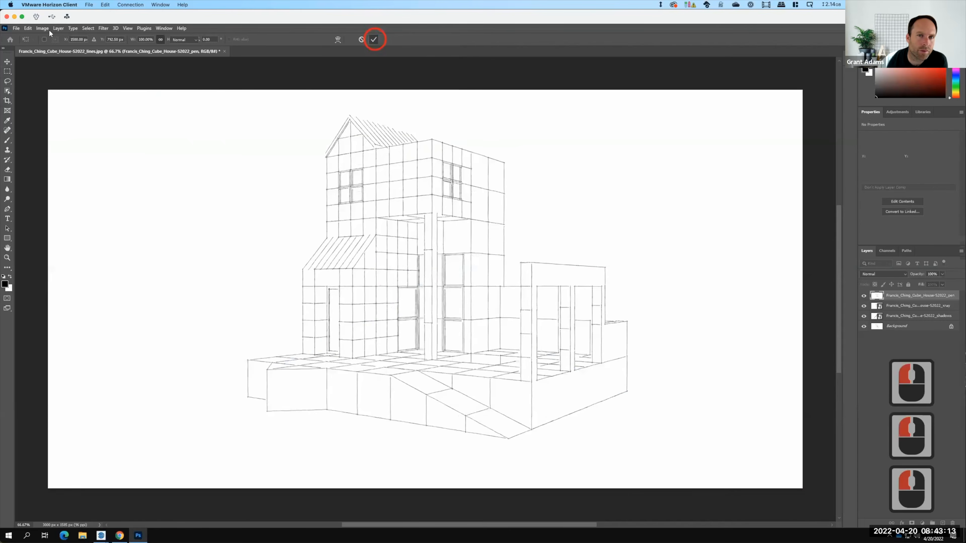
# Place the Francis_Ching_Cube_House-S2022_airbrush image as an embedded layer above the pen layer, keeping its original size and position
pyautogui.click(16, 29)
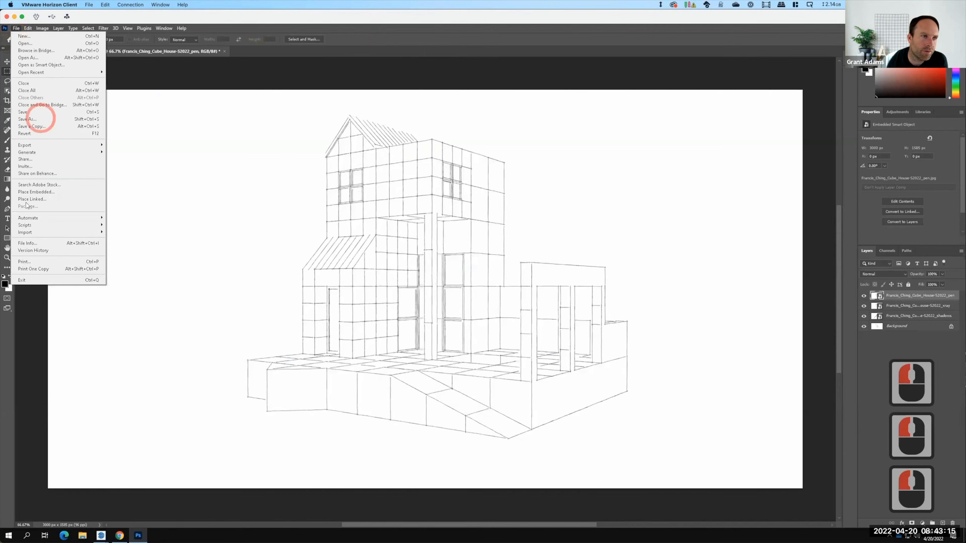
pyautogui.click(32, 192)
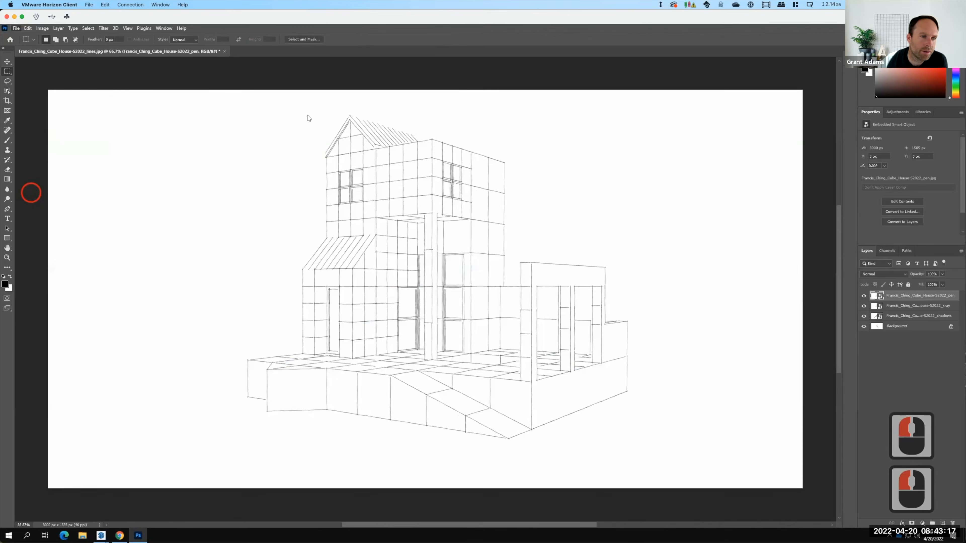
pyautogui.click(95, 95)
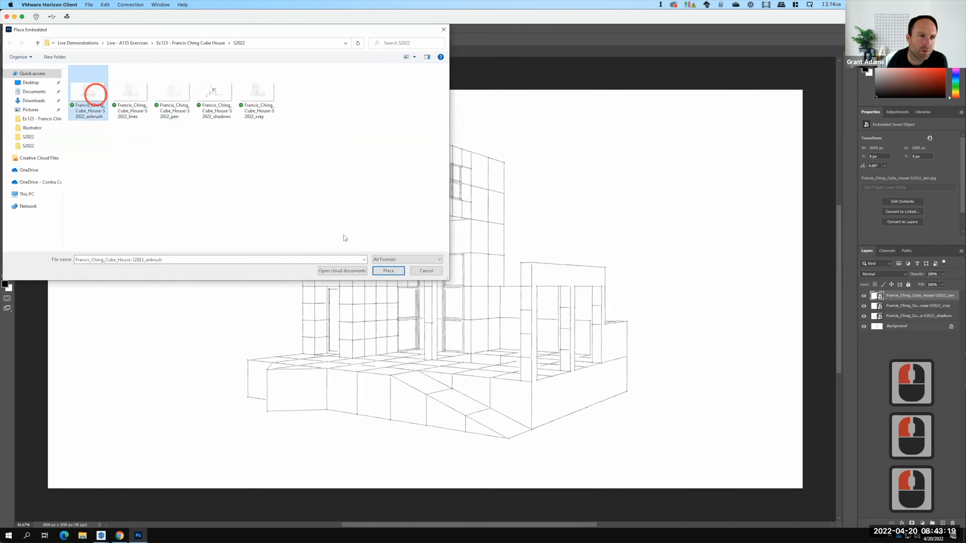
pyautogui.click(387, 271)
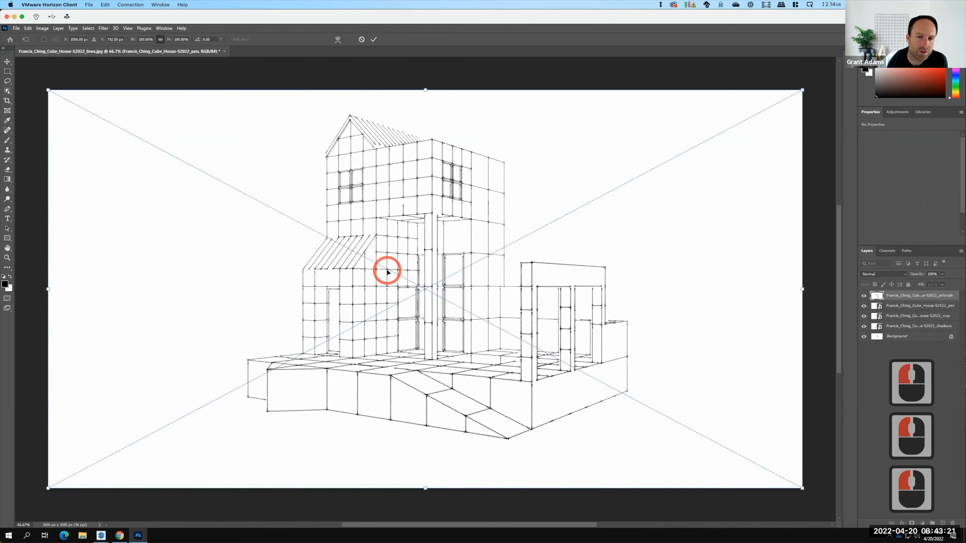
pyautogui.click(374, 40)
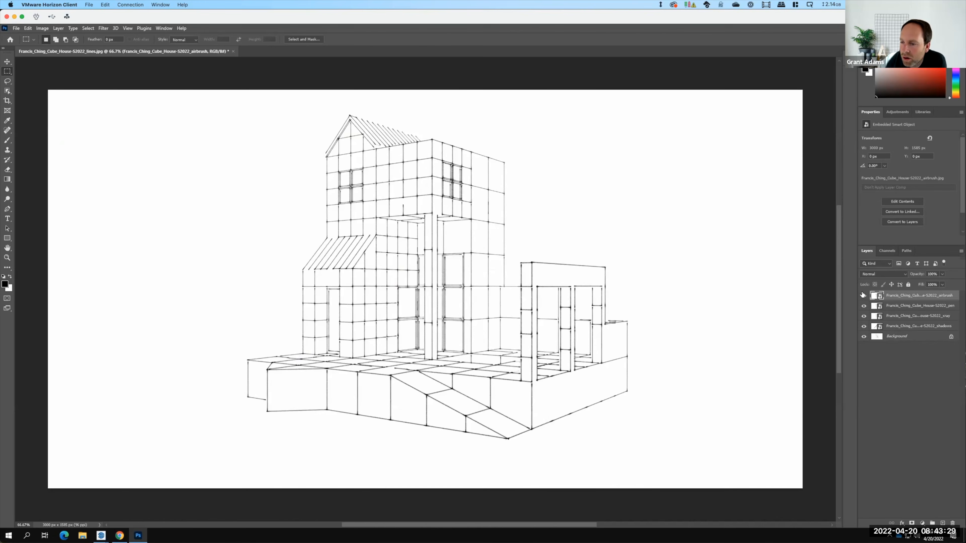
# Hide the airbrush, pen and X-ray layers and set the shadows layer's blend mode to Multiply
pyautogui.moveTo(863, 327); pyautogui.dragTo(863, 328)
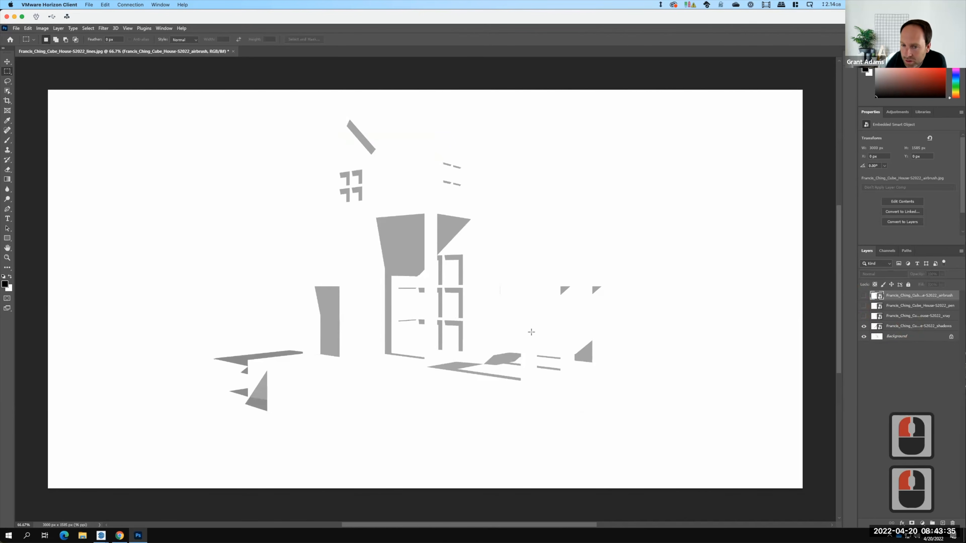
pyautogui.click(899, 326)
pyautogui.click(876, 275)
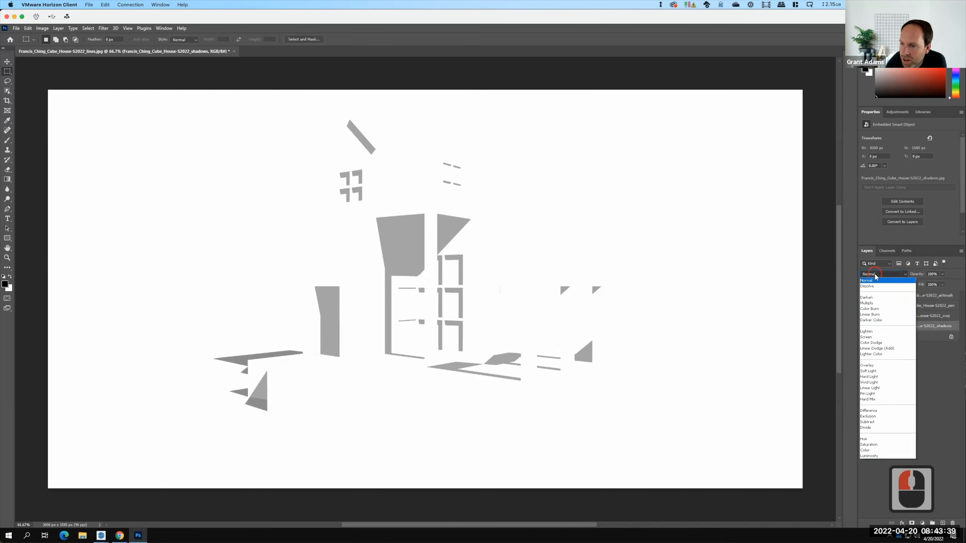
pyautogui.click(868, 304)
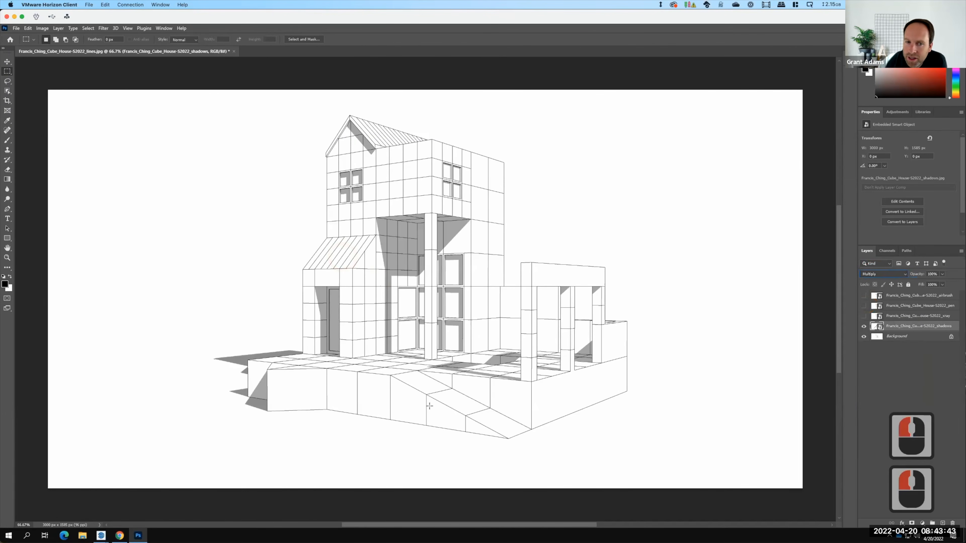
pyautogui.press('F15')
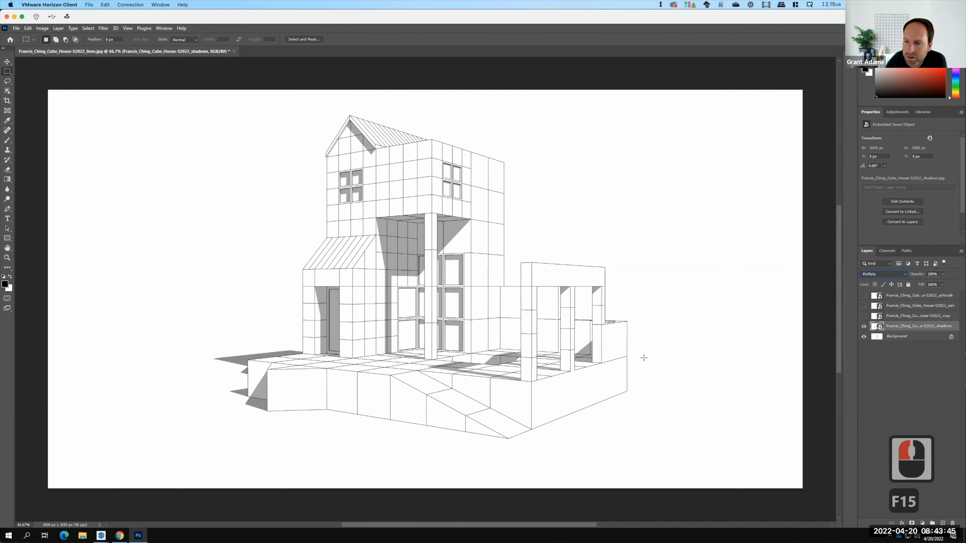
# Show the X-ray layer and set its blend mode to Multiply
pyautogui.click(899, 315)
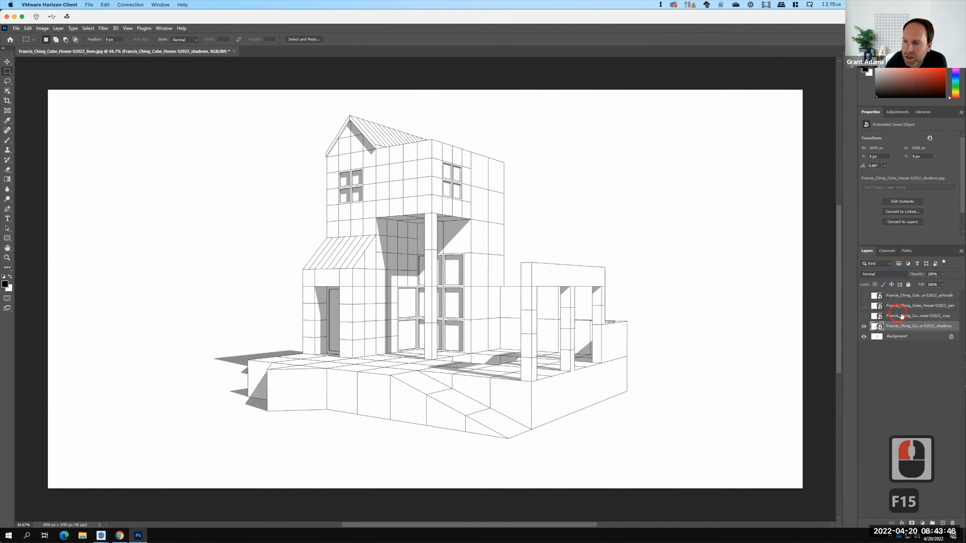
pyautogui.click(863, 316)
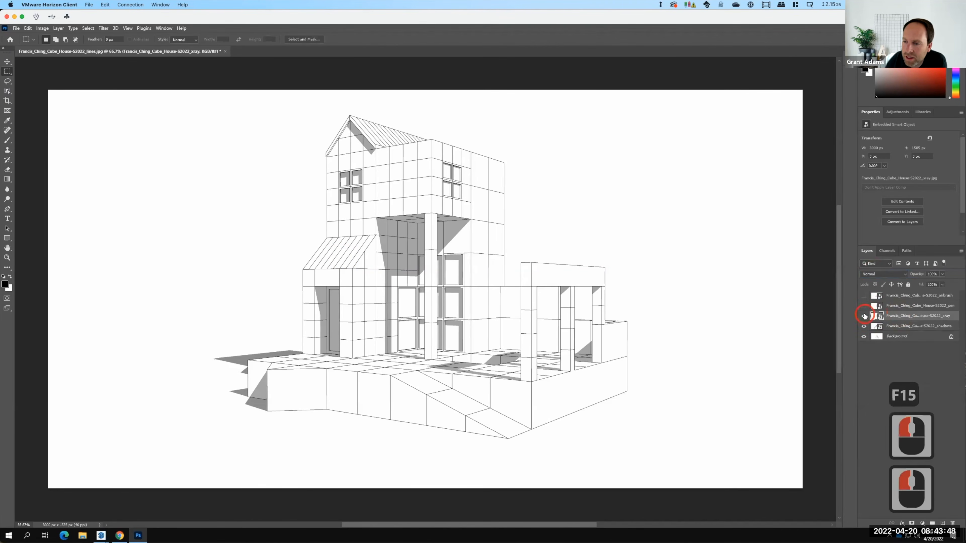
pyautogui.click(880, 272)
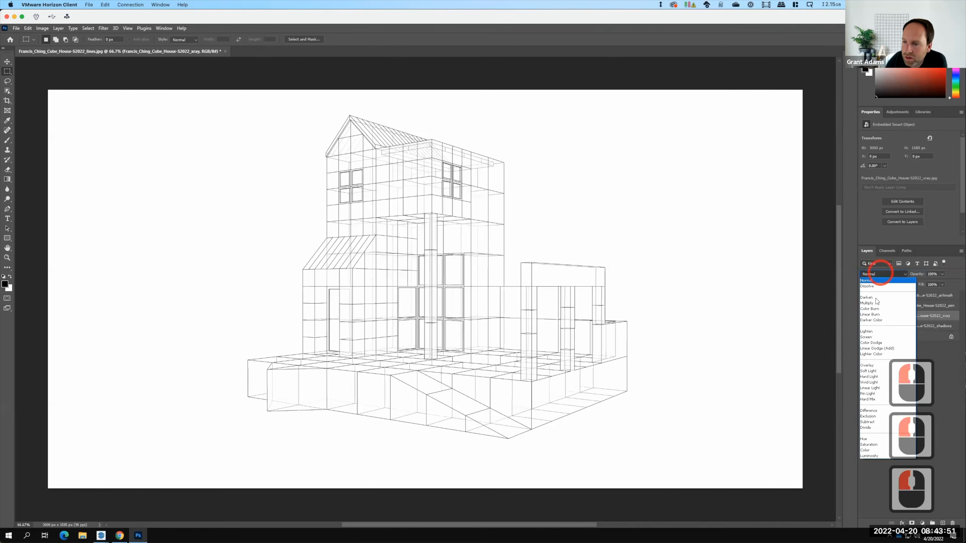
pyautogui.click(867, 303)
pyautogui.click(702, 374)
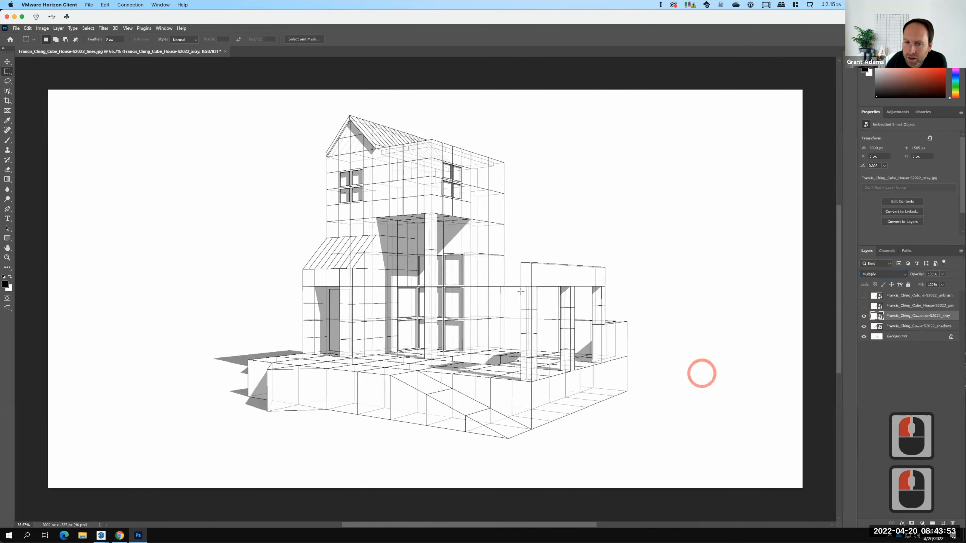
# Show the pen layer and set its blend mode to Multiply
pyautogui.click(863, 305)
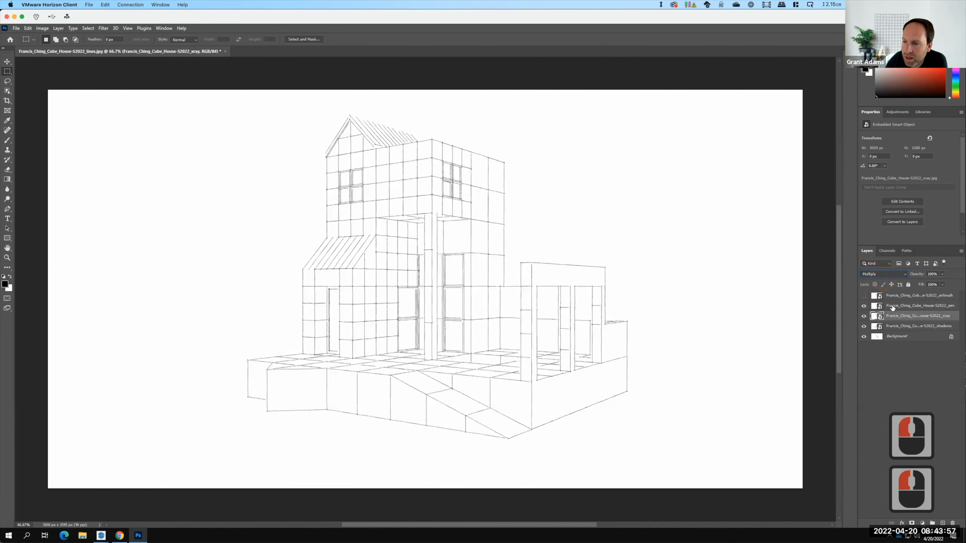
pyautogui.click(892, 307)
pyautogui.click(888, 271)
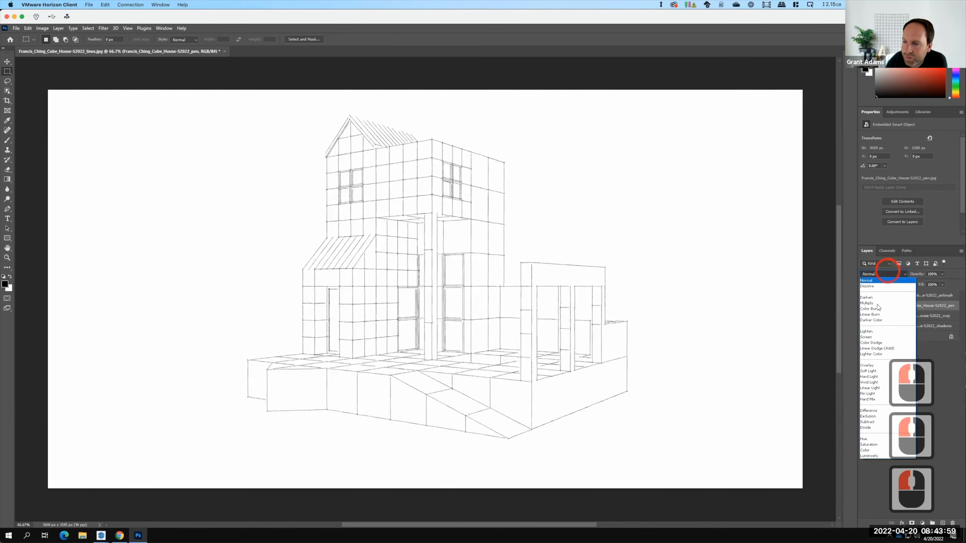
pyautogui.click(869, 304)
# Show the airbrush layer and set its blend mode to Multiply
pyautogui.click(864, 295)
pyautogui.click(894, 295)
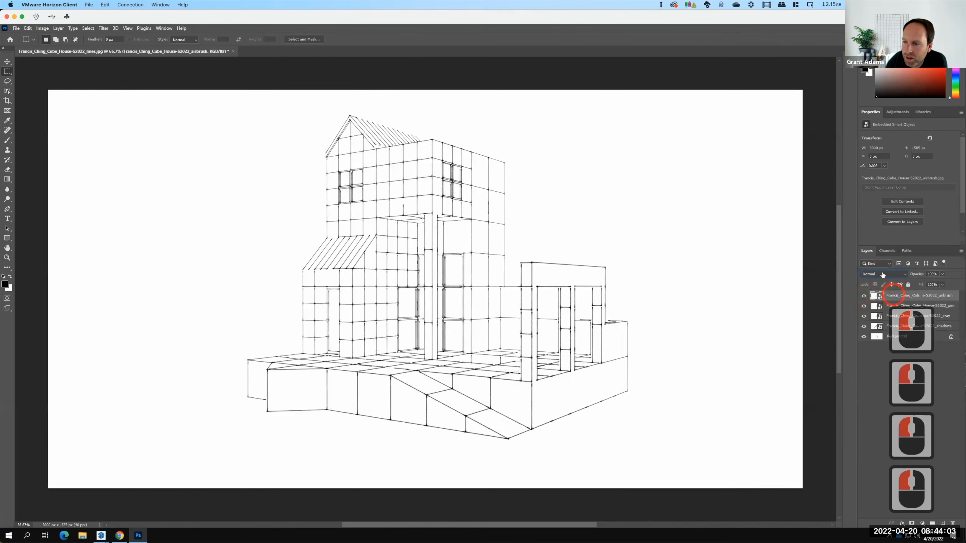
pyautogui.click(882, 276)
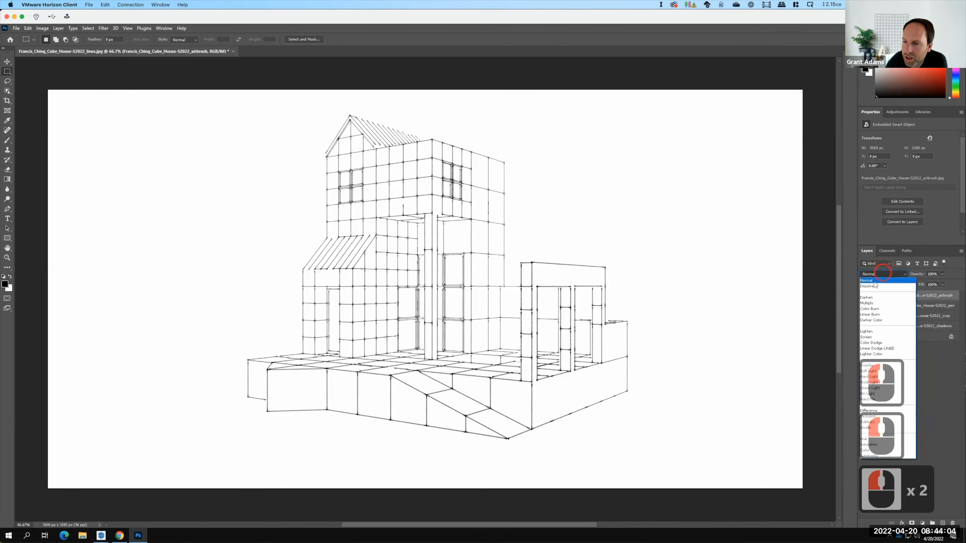
pyautogui.click(870, 303)
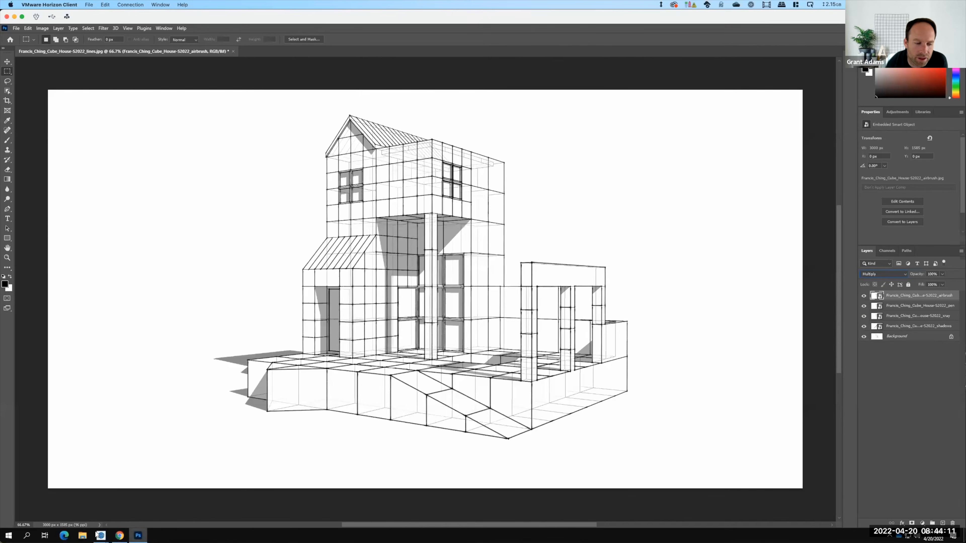
# Switch to SketchUp to view the Francis_Ching_Cube_House-2013 model's sketchy-style perspective, and return to the layered Photoshop document
pyautogui.click(104, 535)
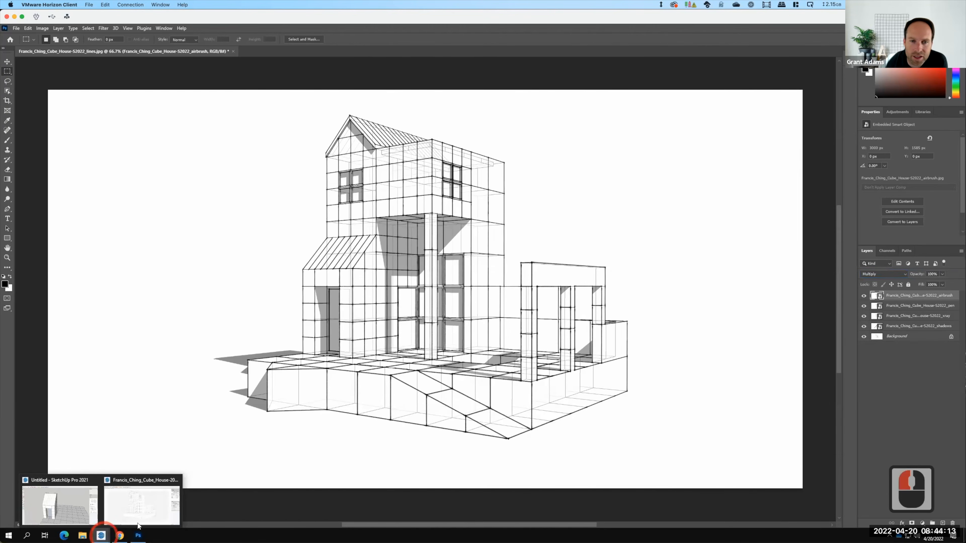
pyautogui.click(141, 508)
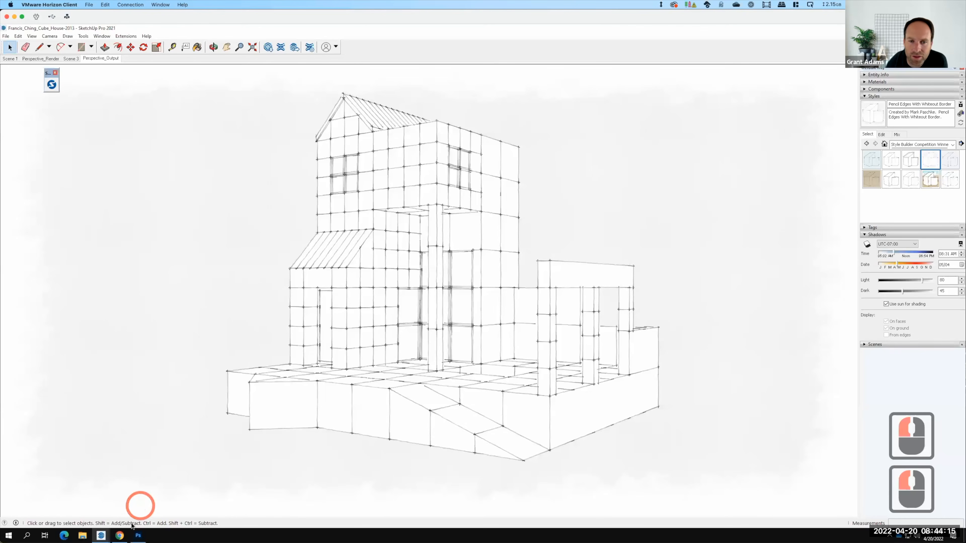
pyautogui.click(137, 535)
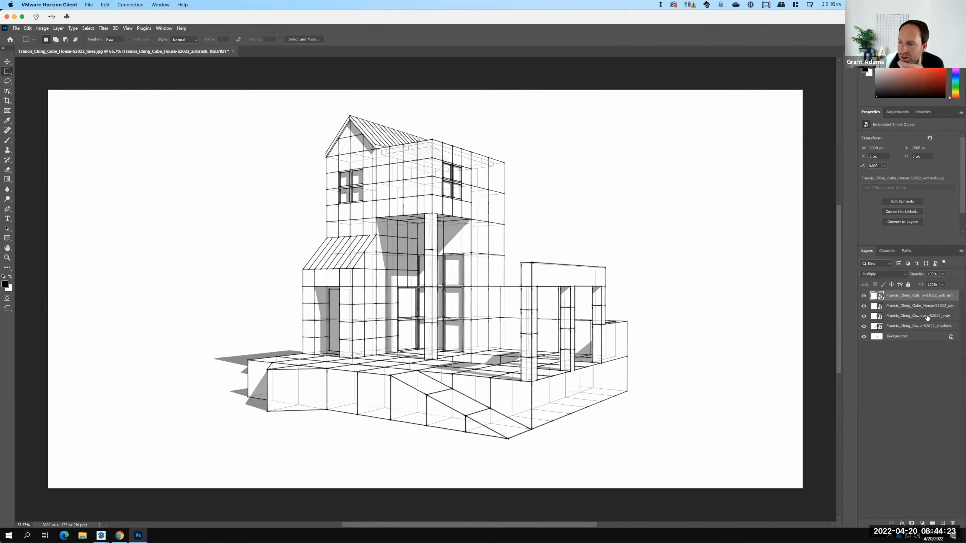
# Reduce the X-ray layer's opacity to 24% and the shadows layer's opacity to 77%
pyautogui.click(901, 317)
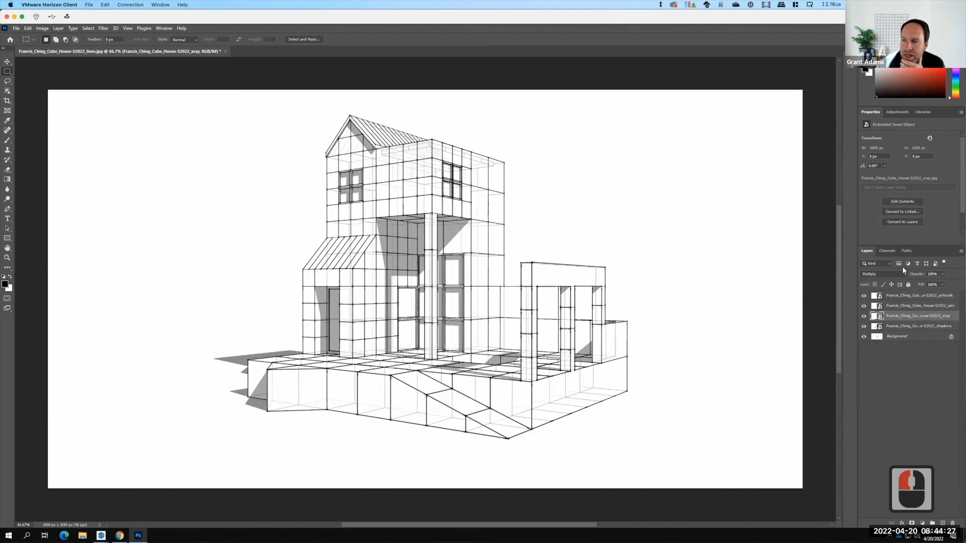
pyautogui.click(943, 273)
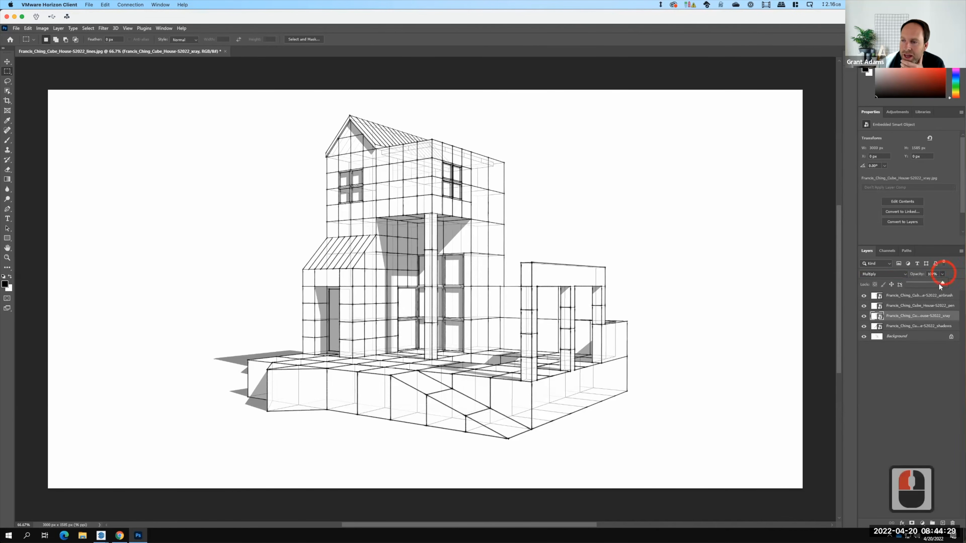
pyautogui.moveTo(925, 286); pyautogui.dragTo(920, 285)
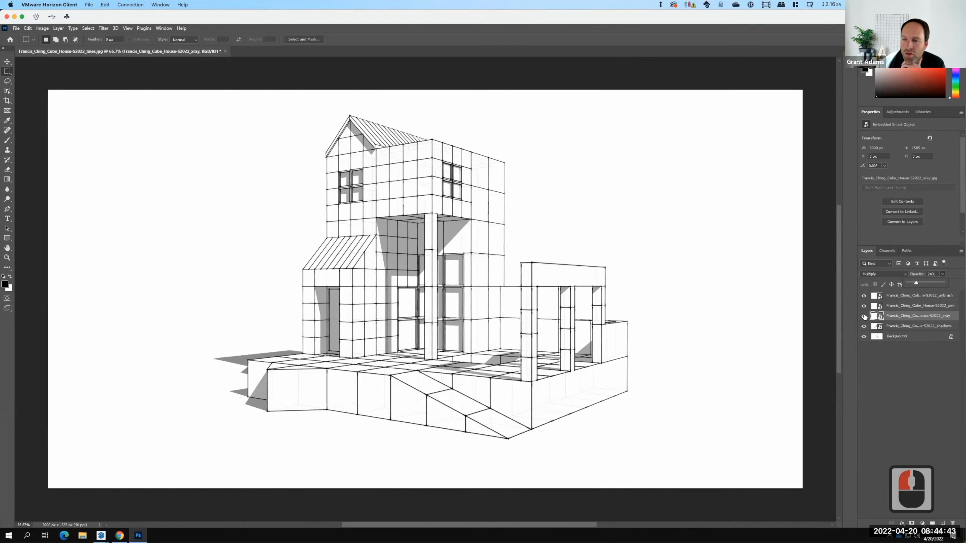
pyautogui.press('F15')
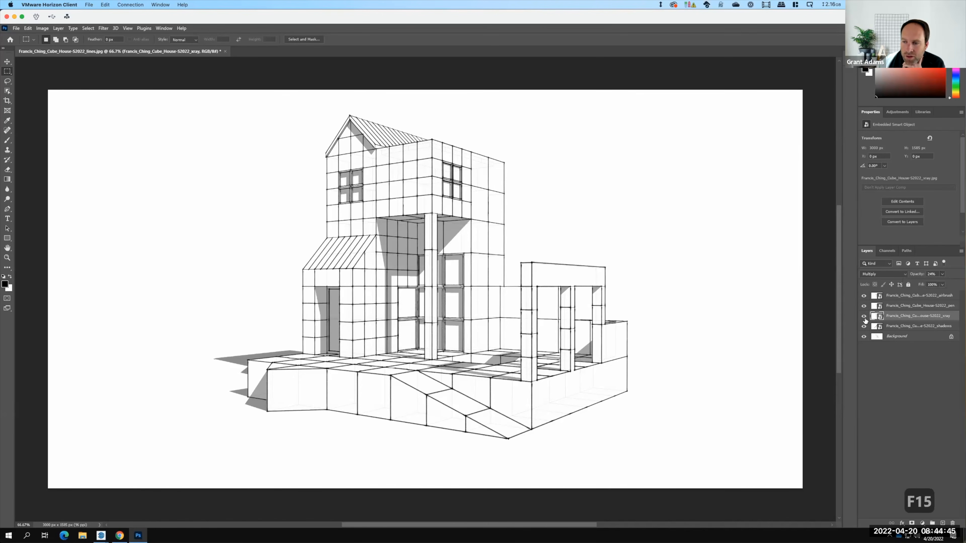
pyautogui.click(917, 327)
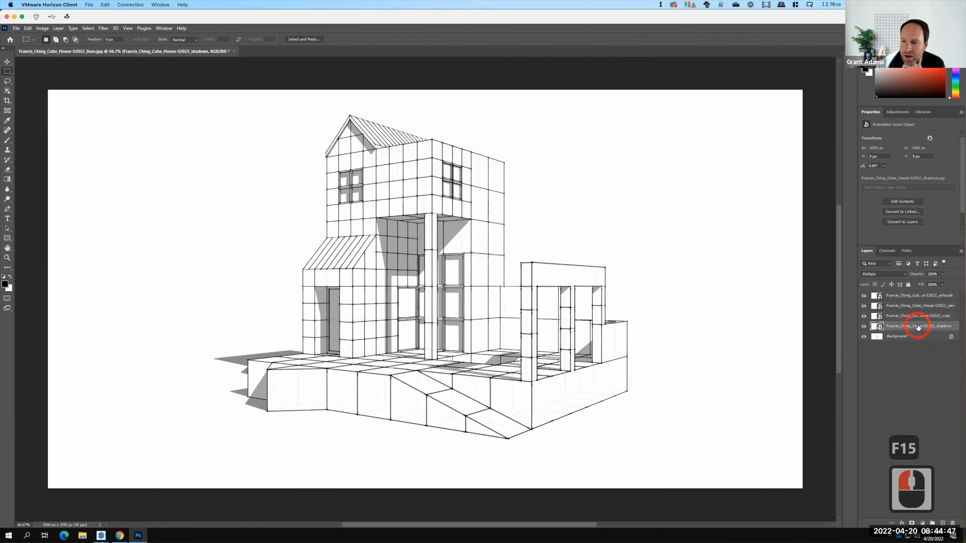
pyautogui.moveTo(945, 276)
pyautogui.mouseDown()
pyautogui.moveTo(926, 285)
pyautogui.moveTo(935, 283)
pyautogui.mouseUp()
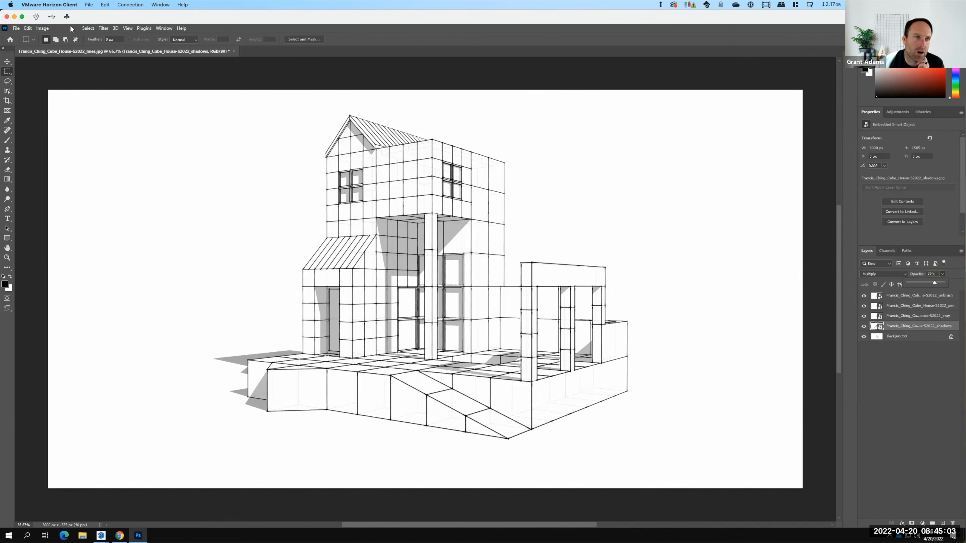
# Create a new layer named Dodge & Burn above the shadows layer in Overlay mode, filled with the Overlay-neutral color (50% gray)
pyautogui.click(58, 29)
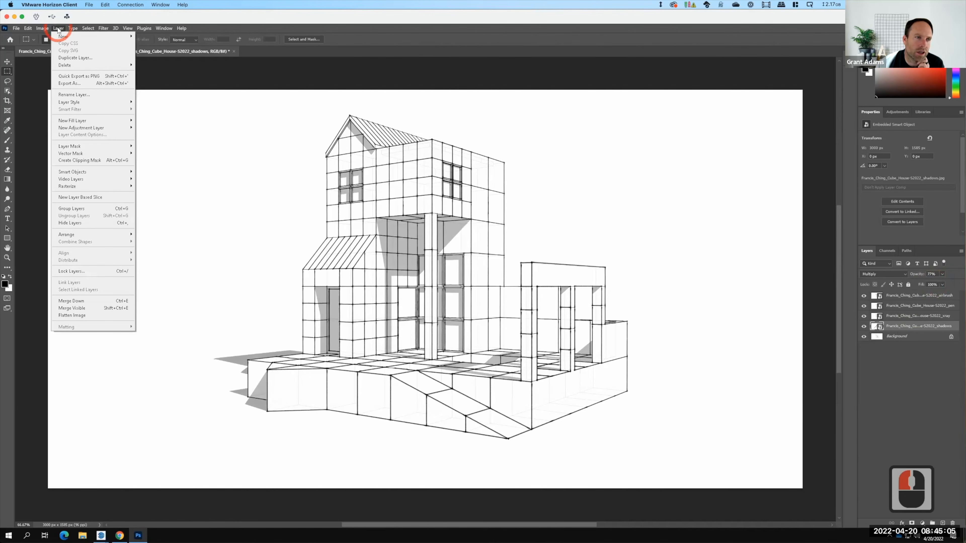
pyautogui.moveTo(65, 37)
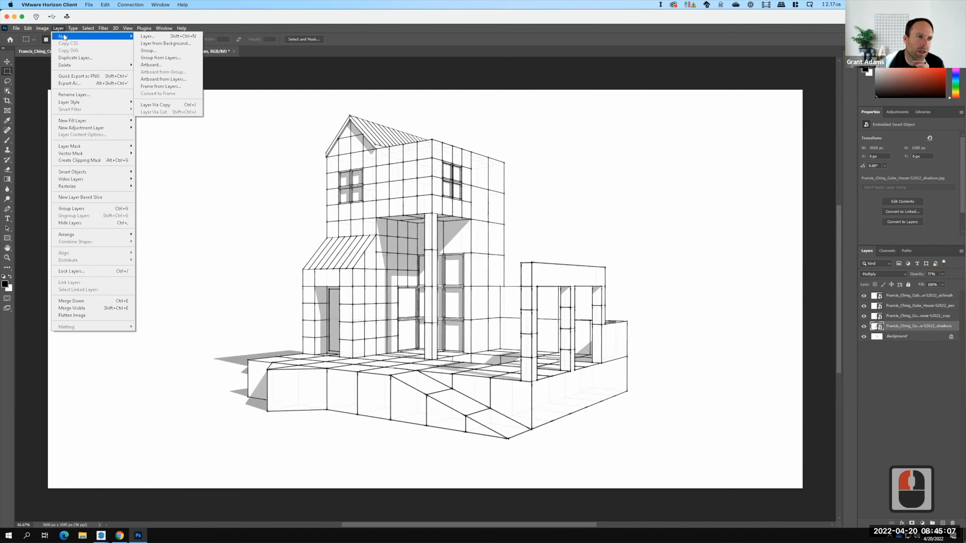
pyautogui.click(193, 37)
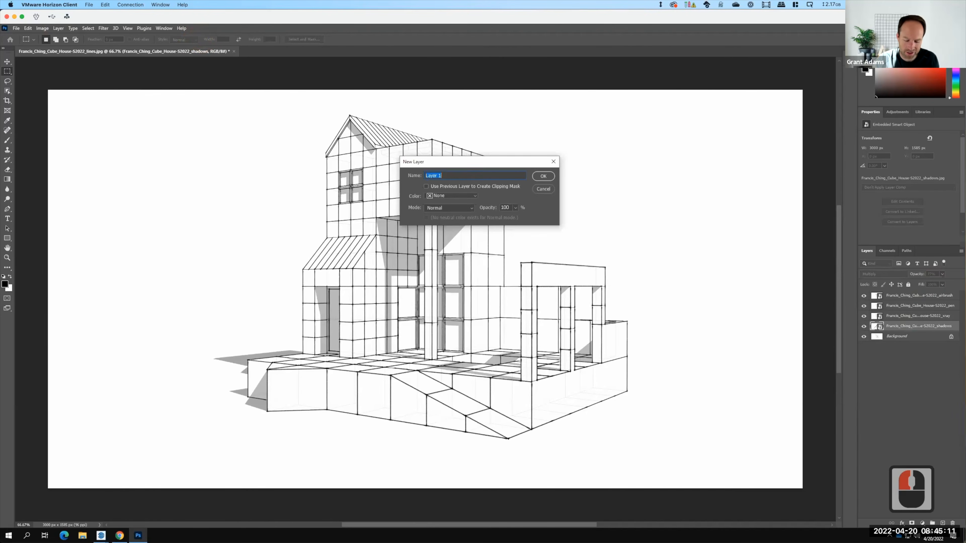
pyautogui.write('Dodge & Burn')
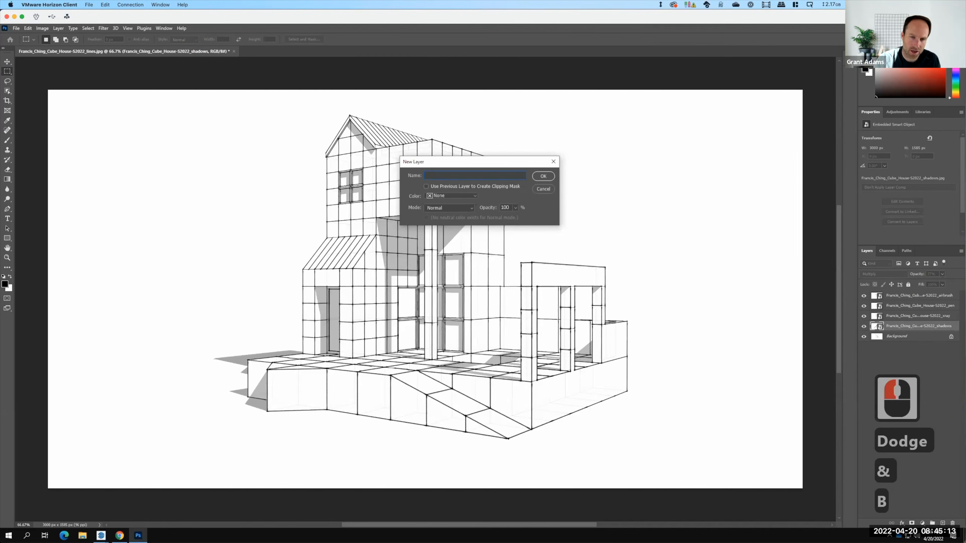
pyautogui.click(445, 206)
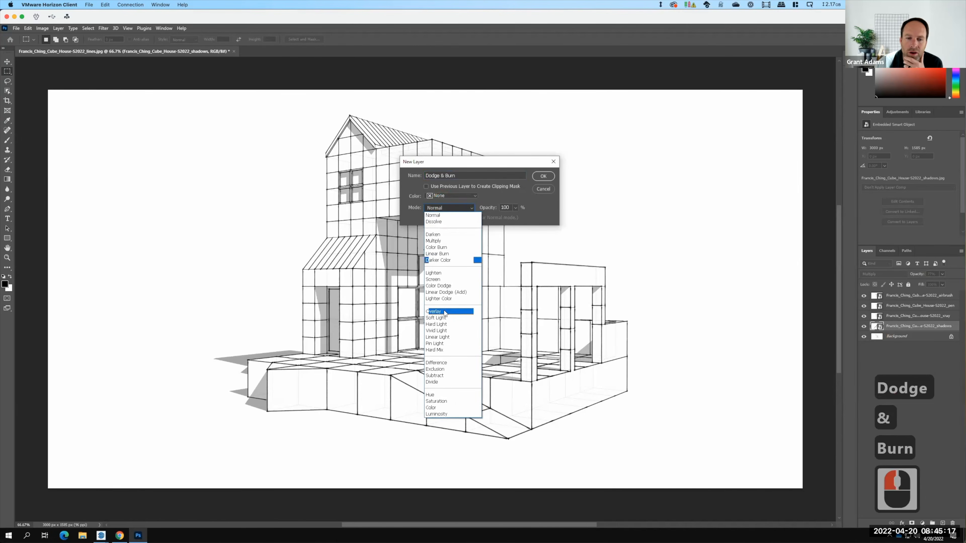
pyautogui.click(442, 312)
pyautogui.click(427, 218)
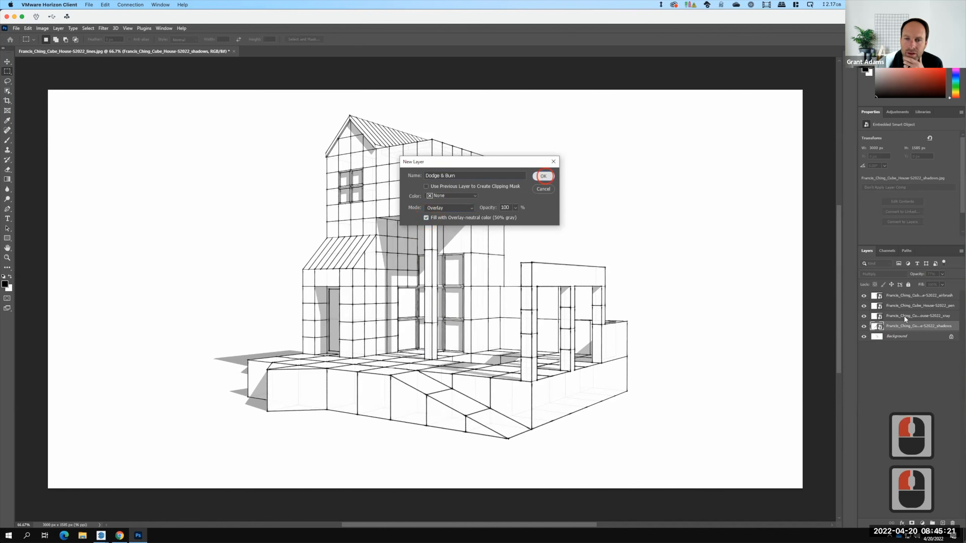
pyautogui.click(544, 176)
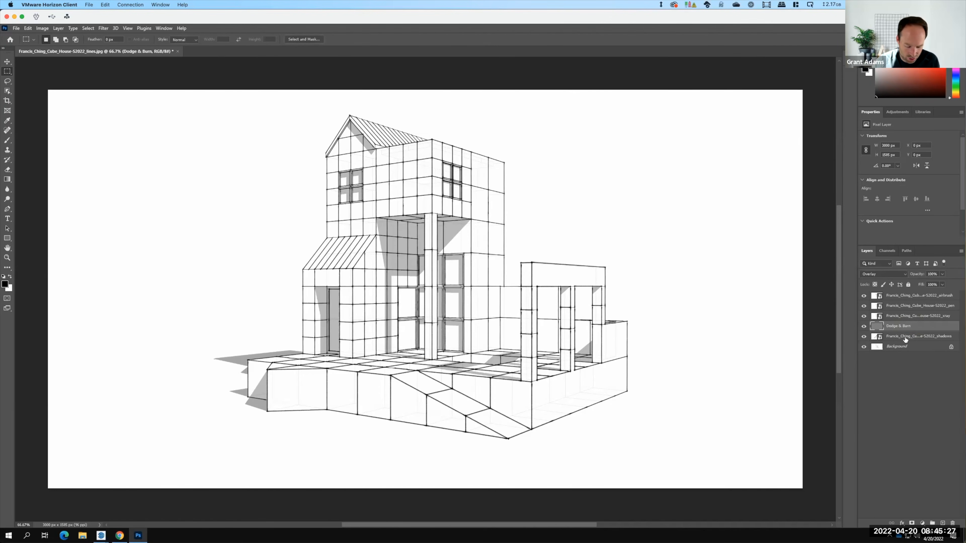
pyautogui.click(905, 339)
pyautogui.hotkey('ctrl', 'alt', 'g')
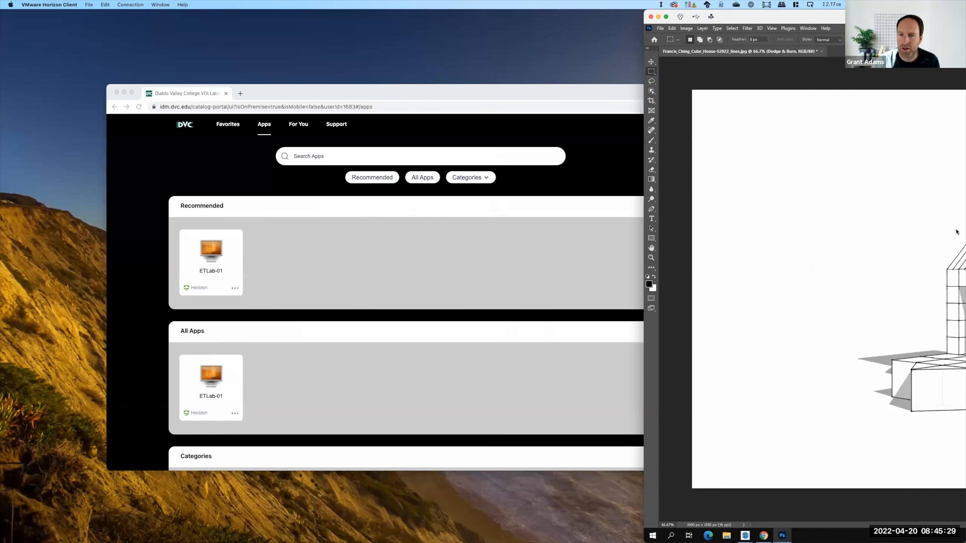
pyautogui.doubleClick(821, 19)
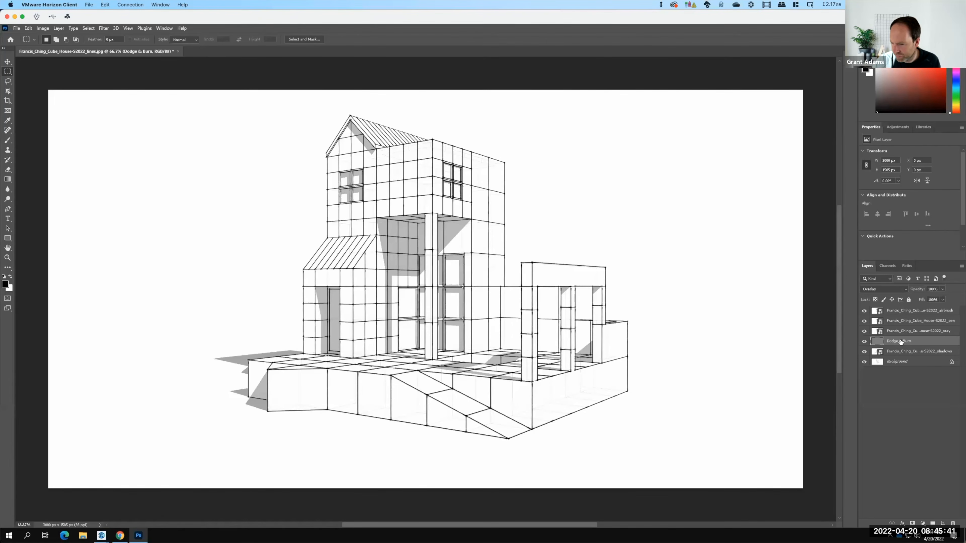
# Create a clipping mask so the Dodge & Burn layer is clipped to the shadows layer below it
pyautogui.rightClick(900, 342)
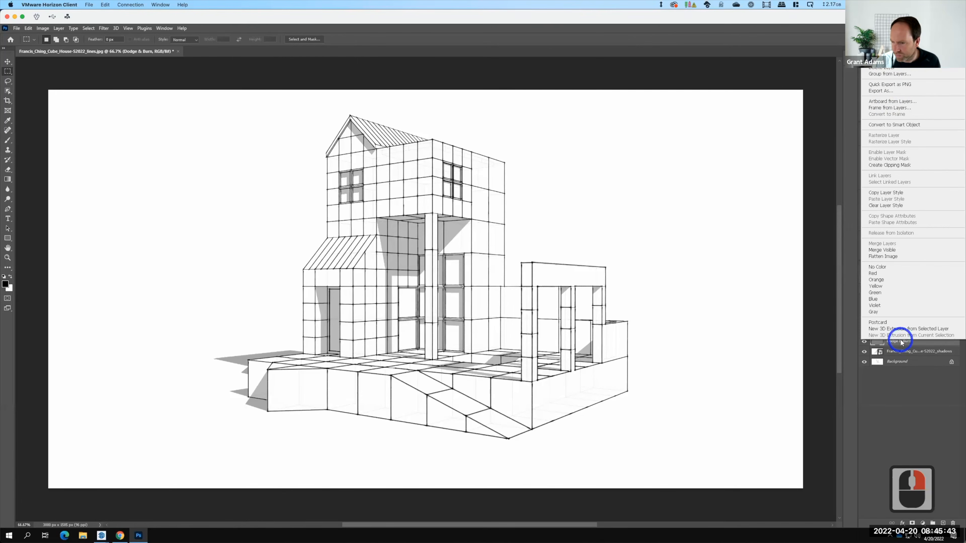
pyautogui.press('F15')
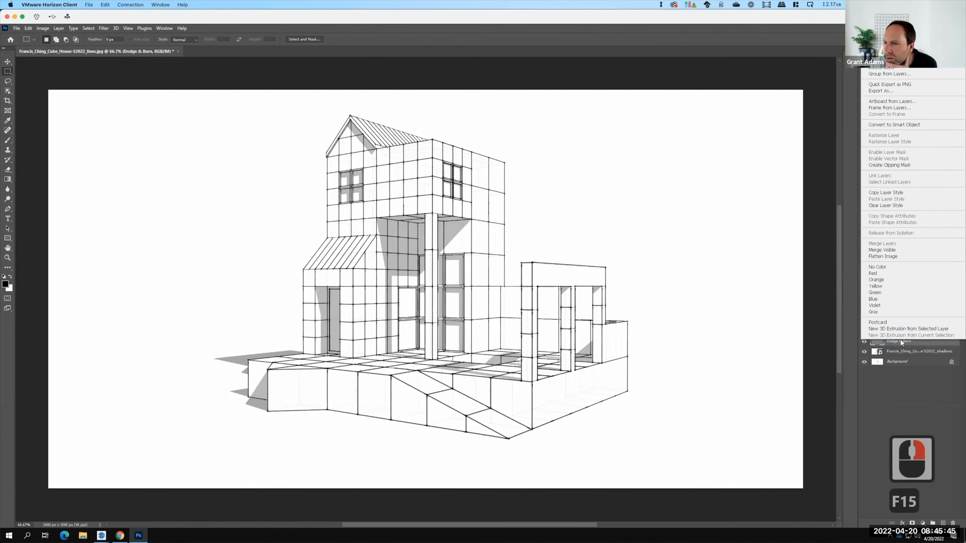
pyautogui.click(875, 166)
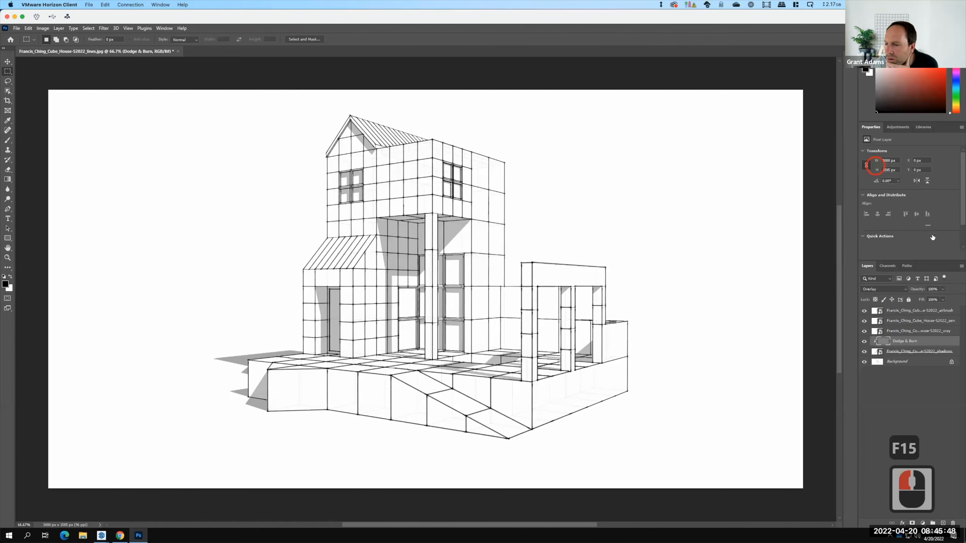
pyautogui.rightClick(905, 341)
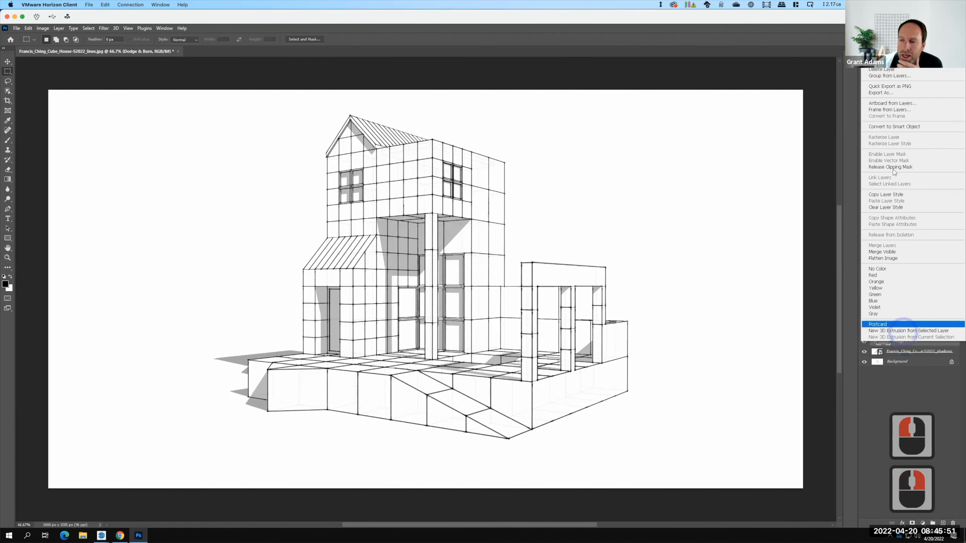
pyautogui.click(914, 385)
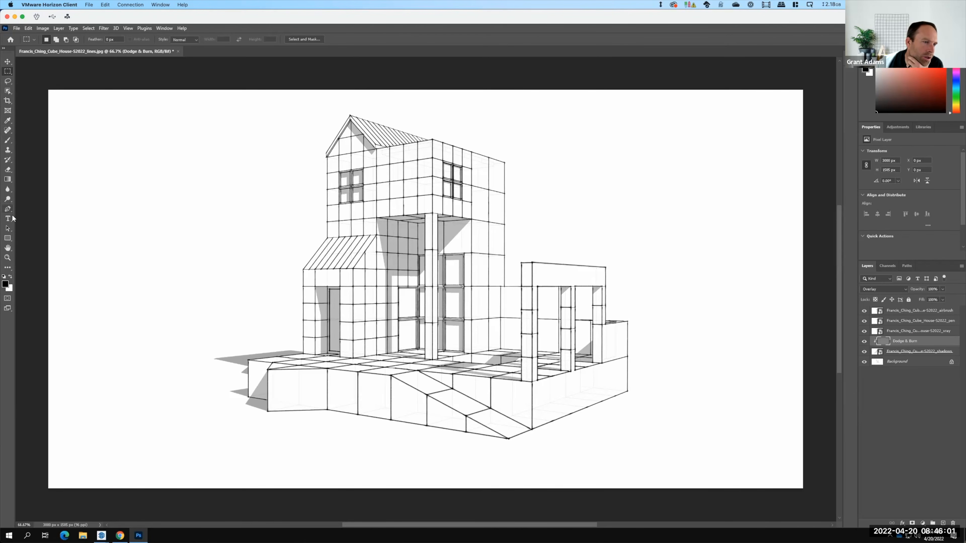
# Choose the Burn tool and enlarge its soft brush to 300 px
pyautogui.click(12, 189)
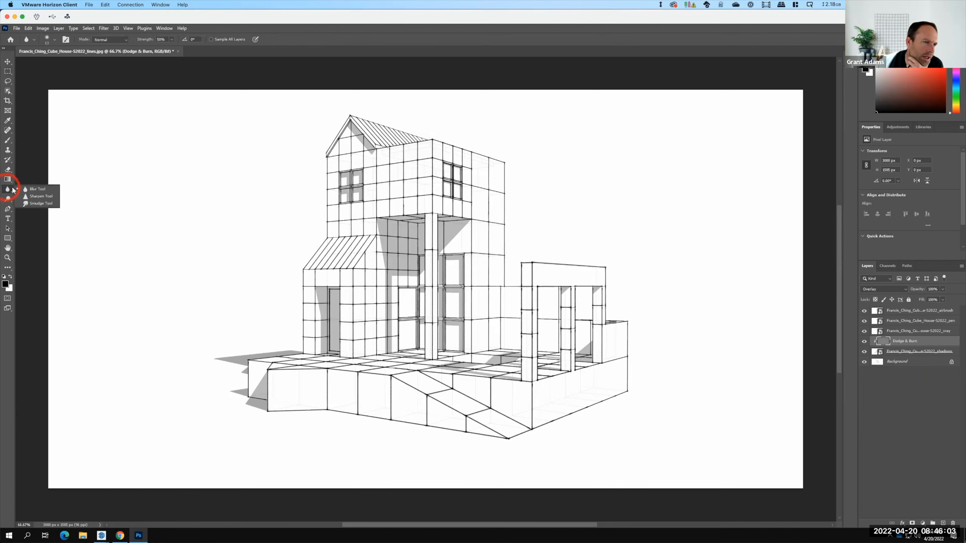
pyautogui.click(12, 201)
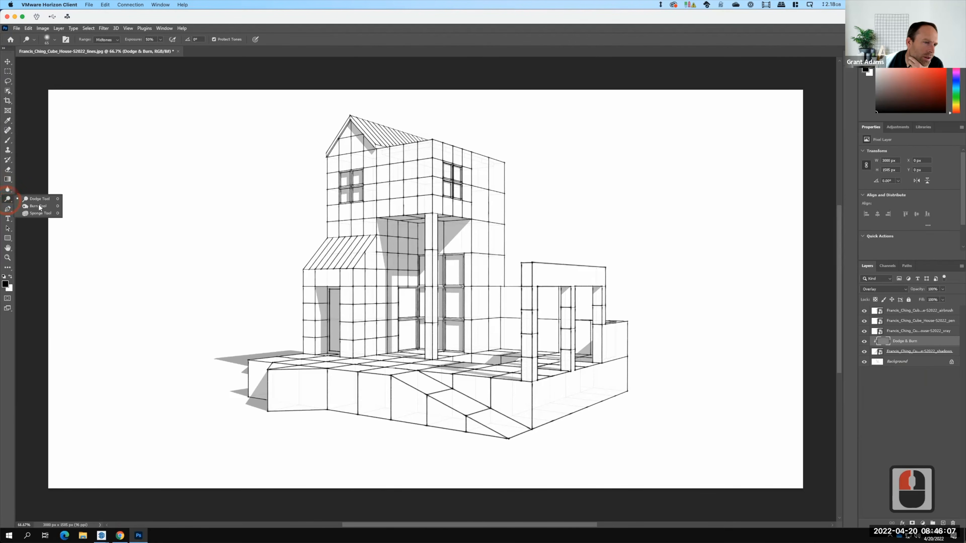
pyautogui.click(39, 206)
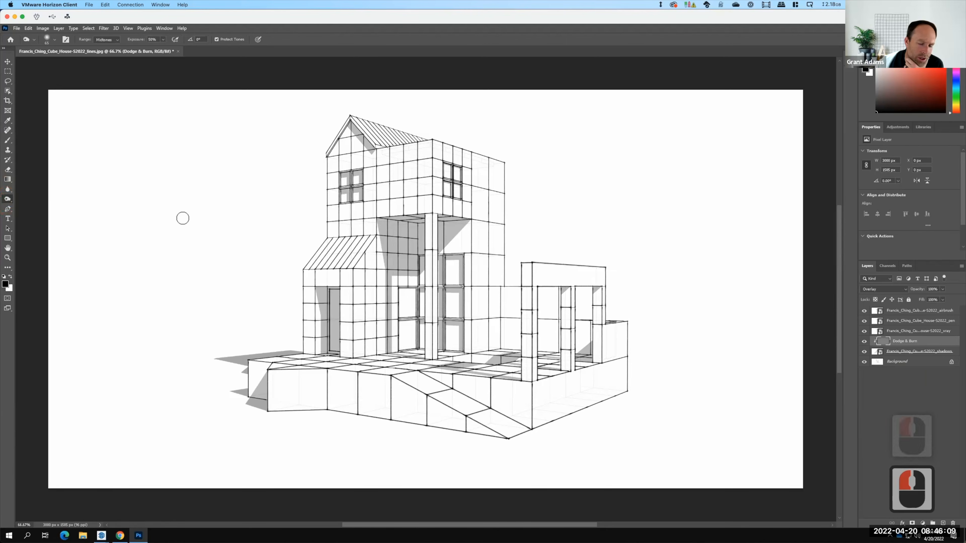
pyautogui.press(']')
pyautogui.press(']')
pyautogui.press(']')
pyautogui.press(']')
pyautogui.press(']')
pyautogui.press(']')
pyautogui.press(']')
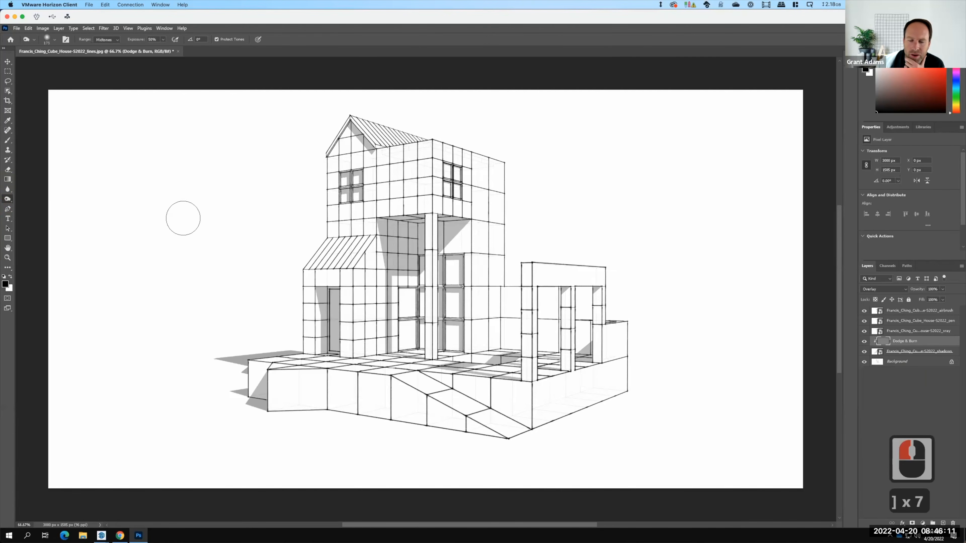
pyautogui.press(']')
pyautogui.press(']')
pyautogui.press(']')
pyautogui.press(']')
pyautogui.press(']')
pyautogui.press('[')
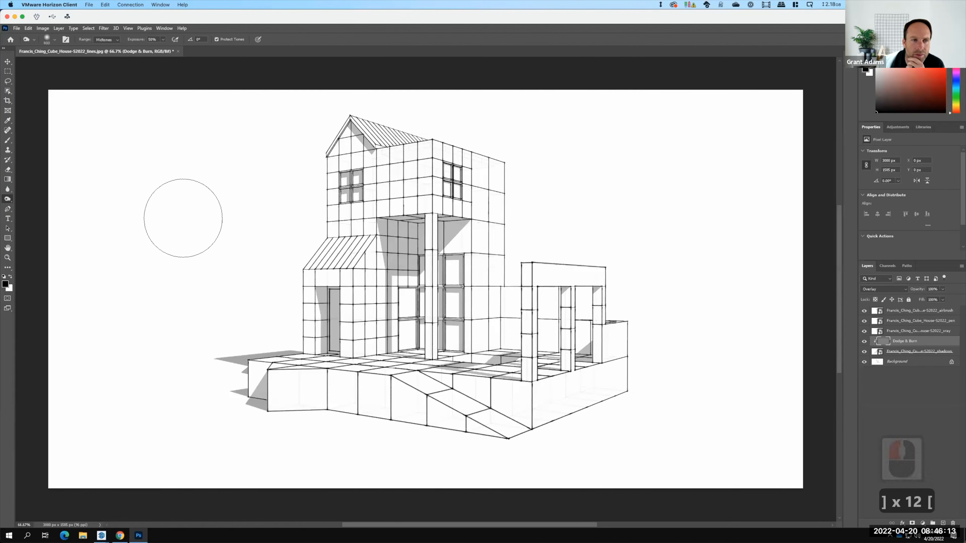
pyautogui.press('[')
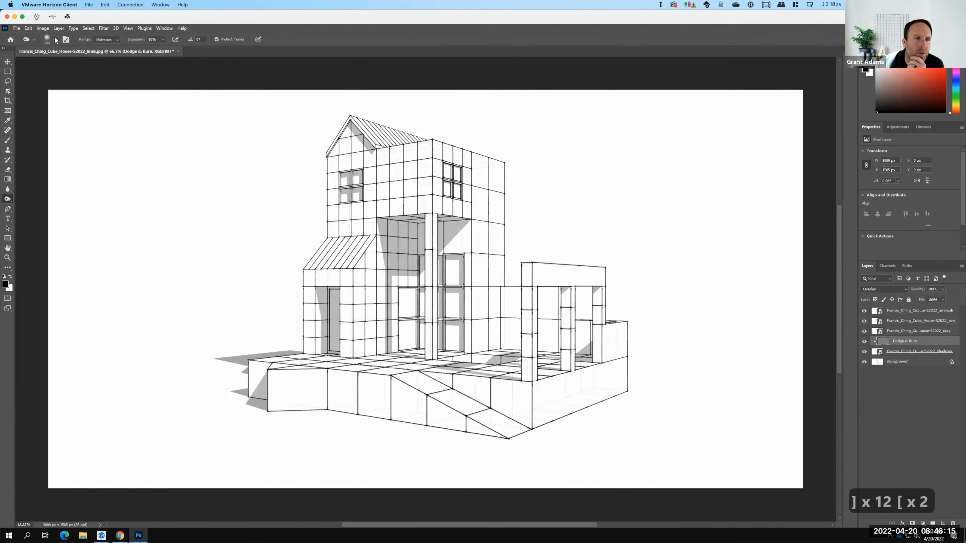
pyautogui.click(55, 39)
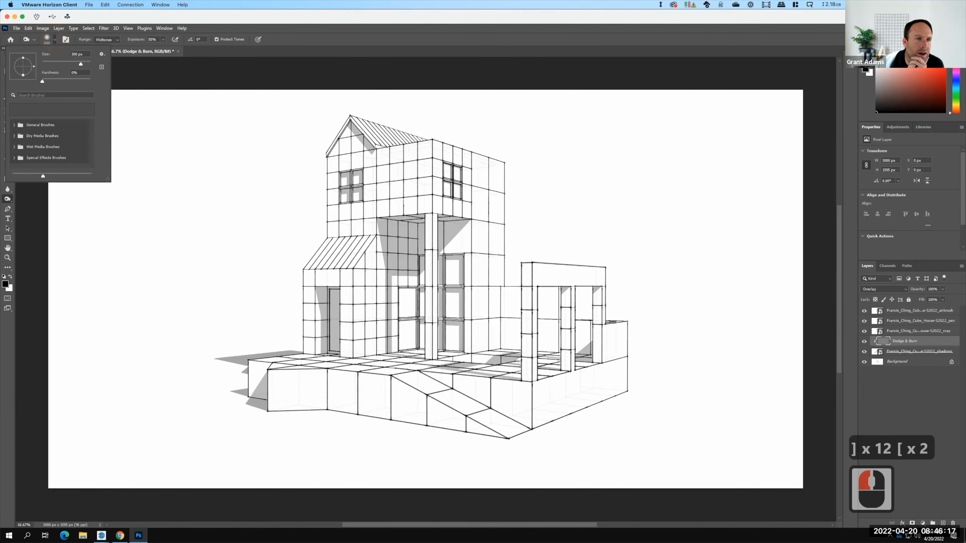
pyautogui.click(326, 147)
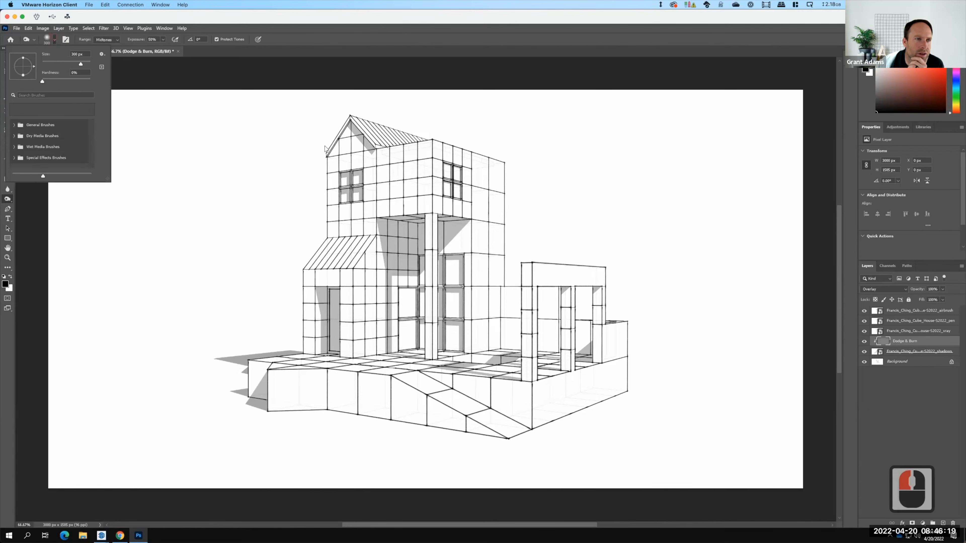
# Burn the shadow beneath the upper-floor overhang beside the tall column with repeated dabs on the Dodge & Burn layer
pyautogui.moveTo(395, 197); pyautogui.dragTo(420, 239)
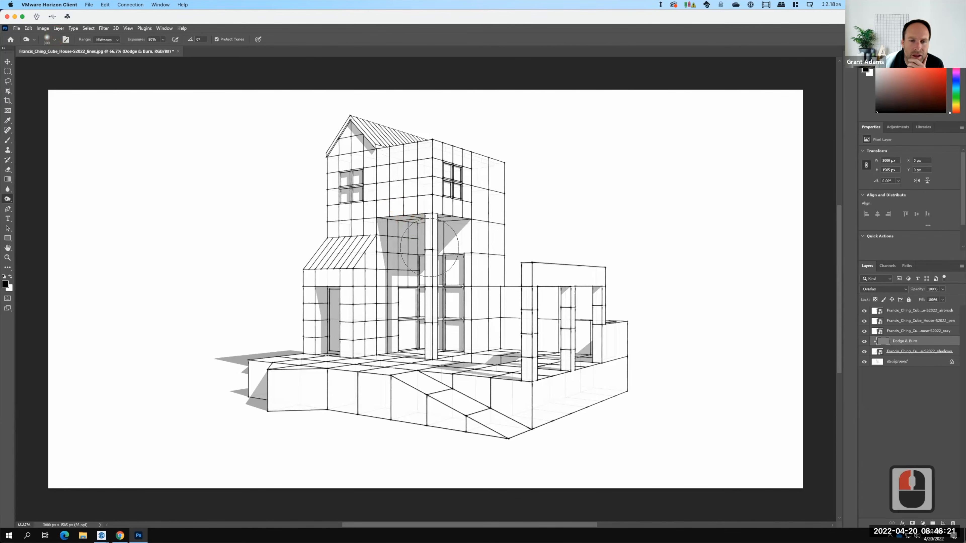
pyautogui.moveTo(418, 236)
pyautogui.mouseDown()
pyautogui.moveTo(406, 230)
pyautogui.moveTo(416, 230)
pyautogui.mouseUp()
pyautogui.moveTo(414, 229)
pyautogui.mouseDown()
pyautogui.moveTo(420, 222)
pyautogui.moveTo(399, 226)
pyautogui.moveTo(415, 224)
pyautogui.mouseUp()
pyautogui.click(415, 227)
pyautogui.click(414, 230)
pyautogui.click(413, 232)
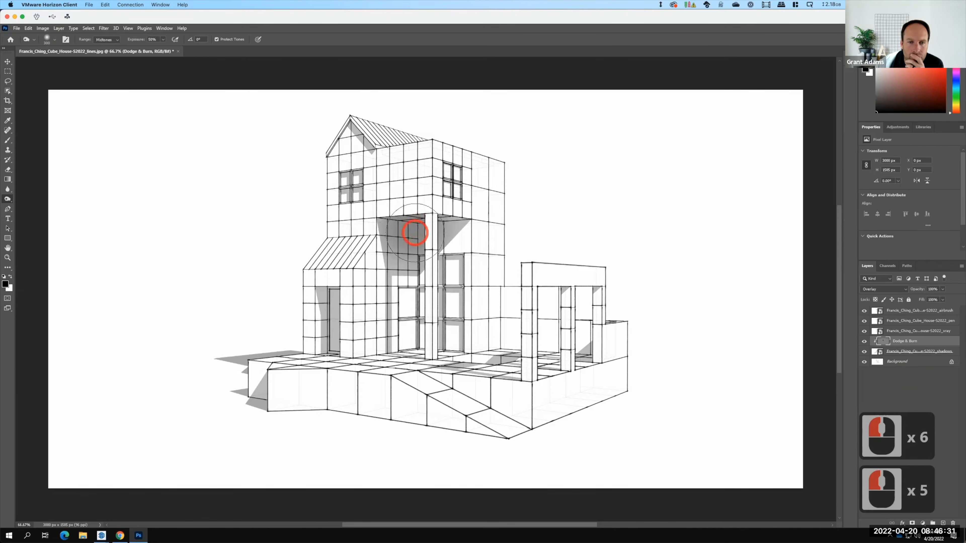
pyautogui.click(417, 237)
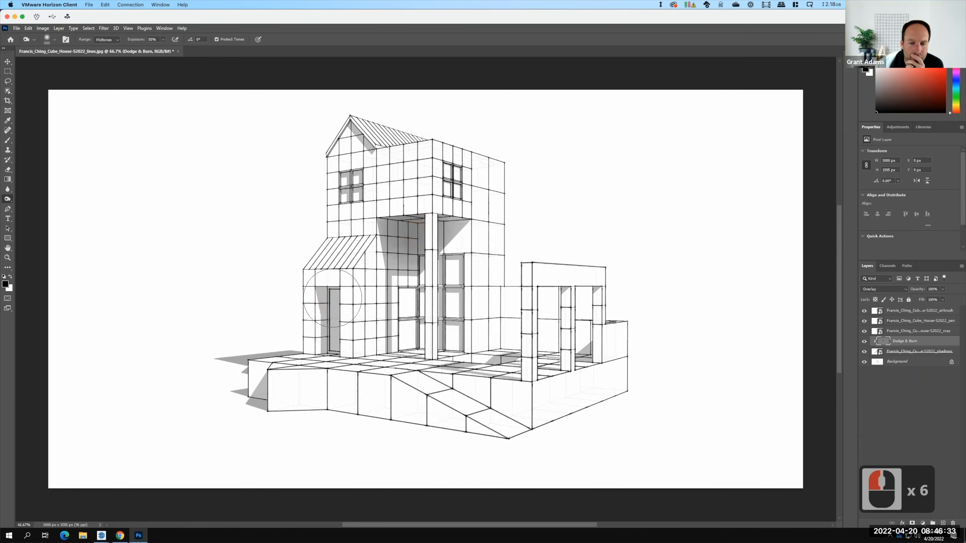
# Reduce the Burn brush size and darken the shadow around the upper part of the doorway under the lean-to roof
pyautogui.press('[')
pyautogui.press('[')
pyautogui.press('[')
pyautogui.press('[')
pyautogui.press('[')
pyautogui.press('[')
pyautogui.press('[')
pyautogui.press('[')
pyautogui.click(333, 293)
pyautogui.click(334, 296)
pyautogui.click(338, 283)
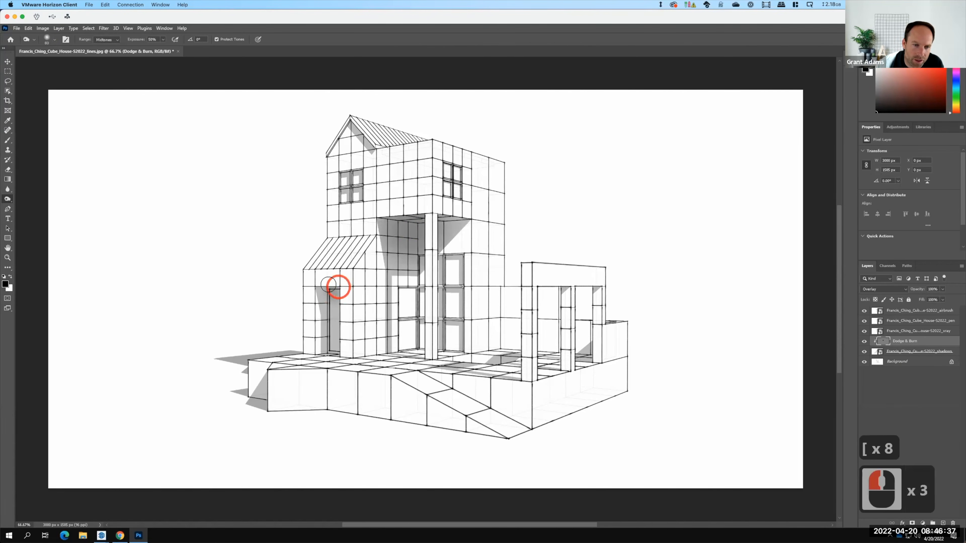
pyautogui.click(326, 297)
pyautogui.click(333, 300)
pyautogui.click(328, 290)
pyautogui.click(330, 305)
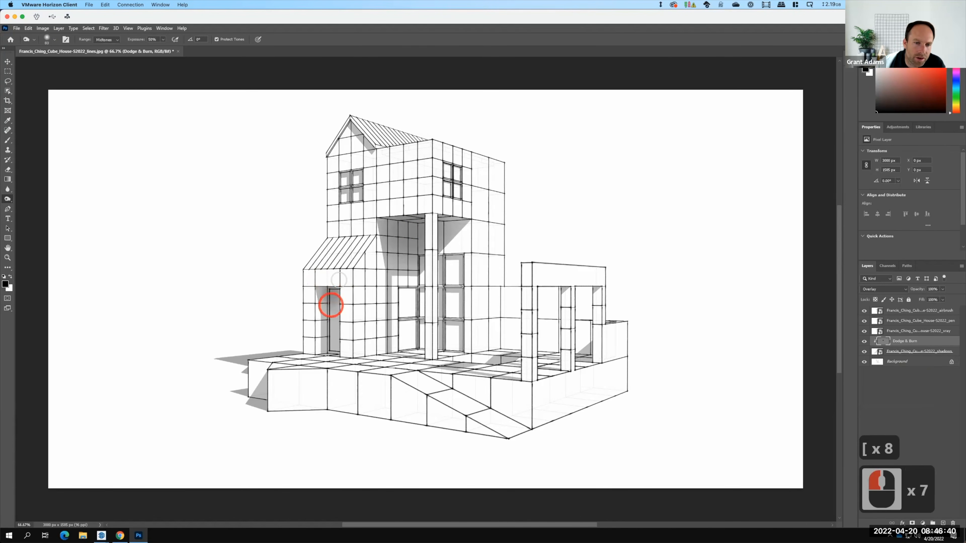
pyautogui.click(369, 329)
pyautogui.click(273, 417)
pyautogui.press('F15')
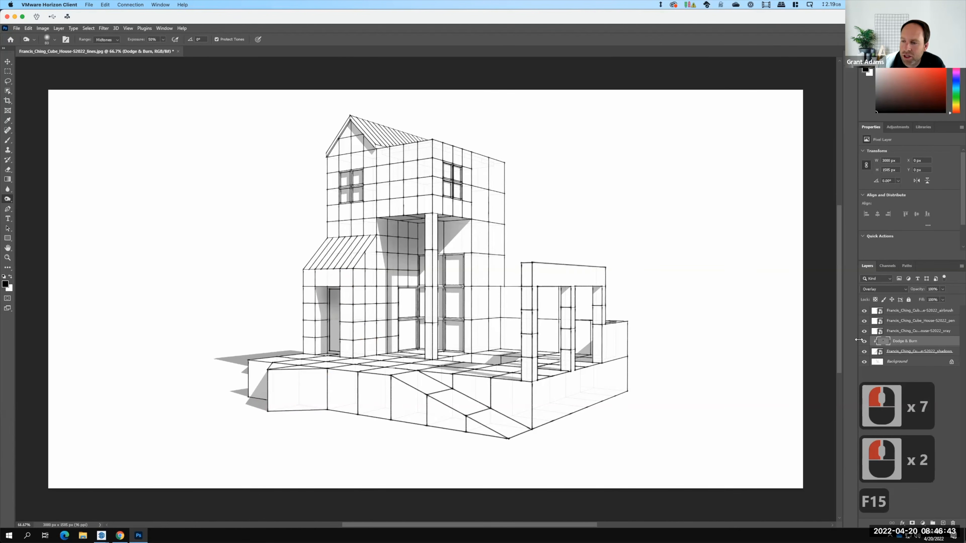
# Compare the drawing with the Dodge & Burn, airbrush and pen layers hidden and shown, leaving all of them visible
pyautogui.click(864, 343)
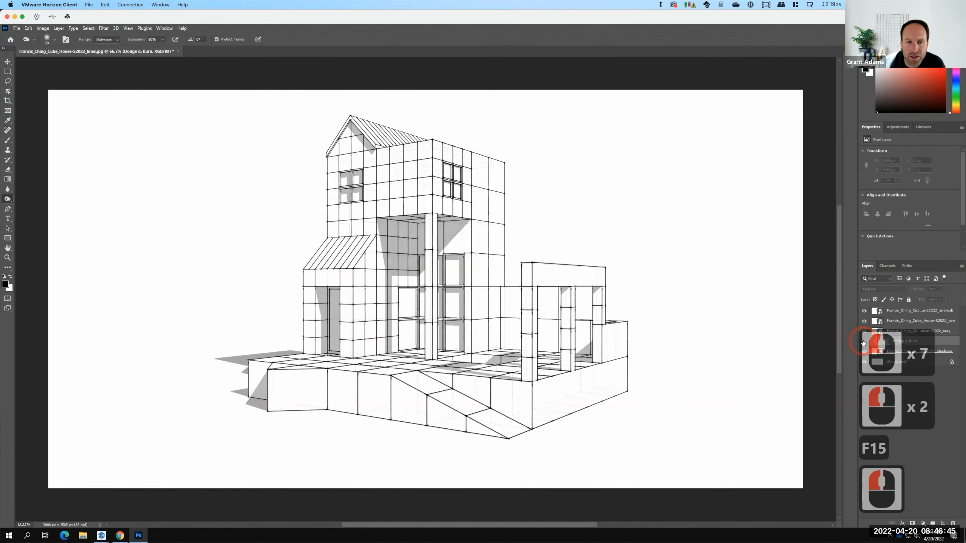
pyautogui.click(864, 342)
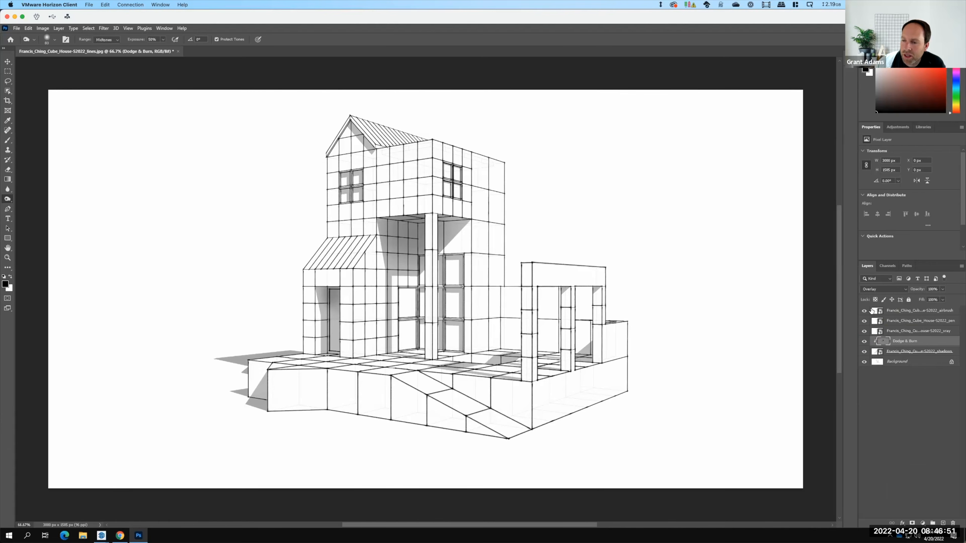
pyautogui.click(864, 311)
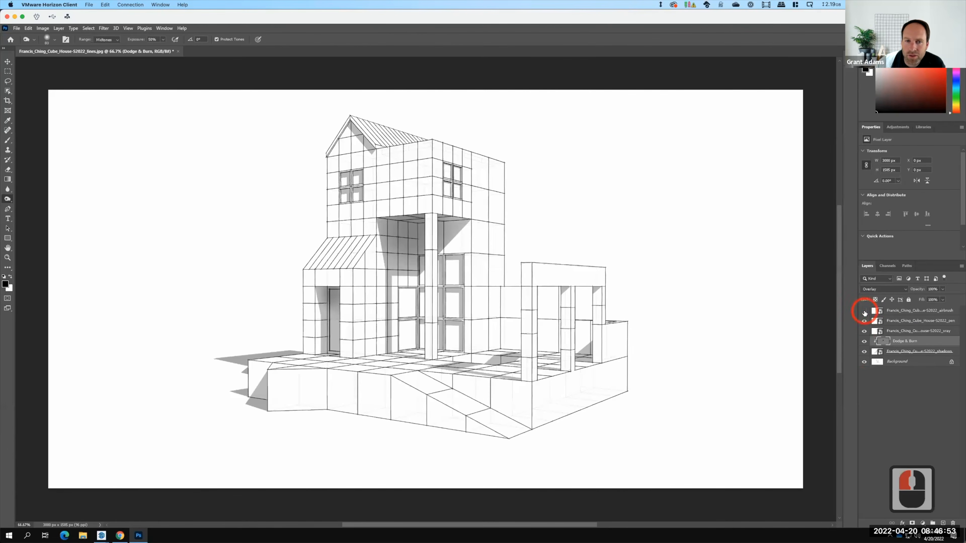
pyautogui.click(864, 311)
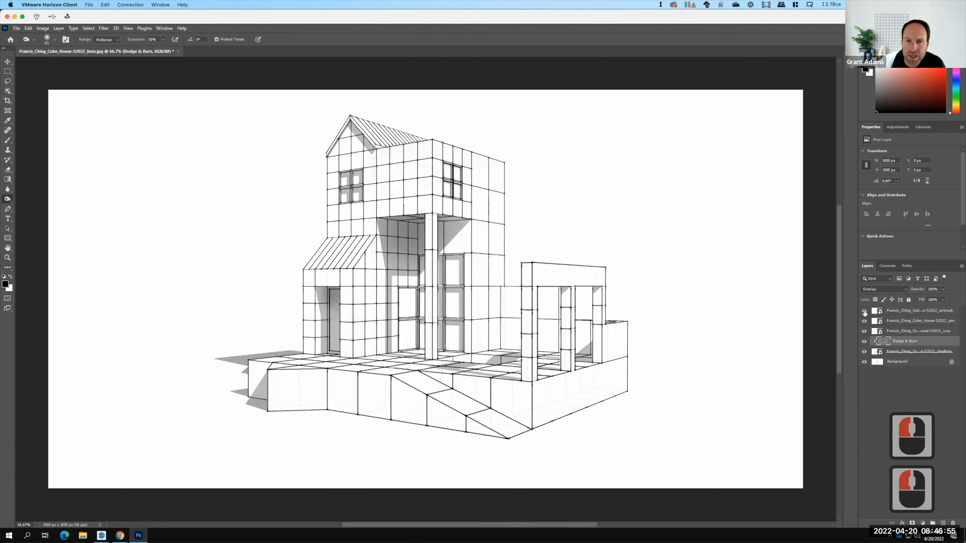
pyautogui.click(864, 321)
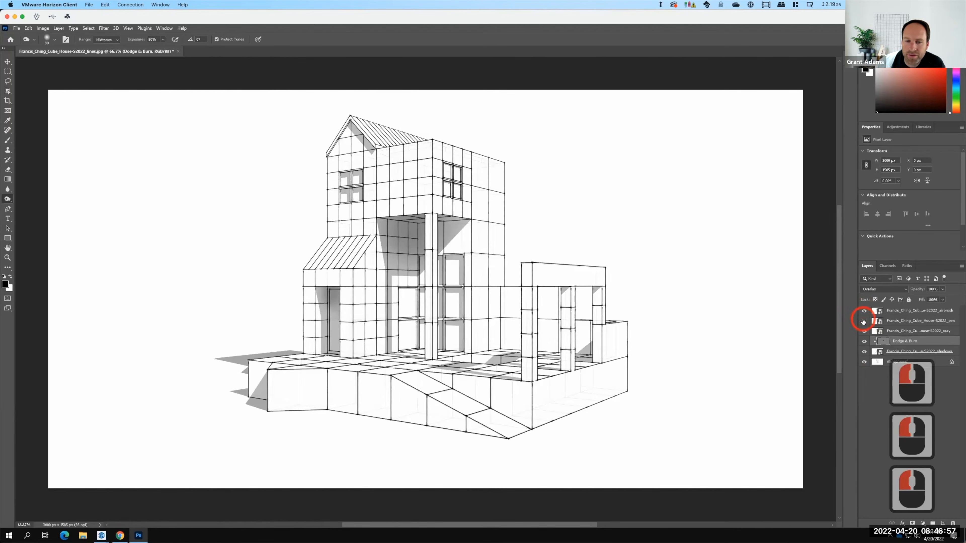
pyautogui.click(864, 322)
pyautogui.click(864, 321)
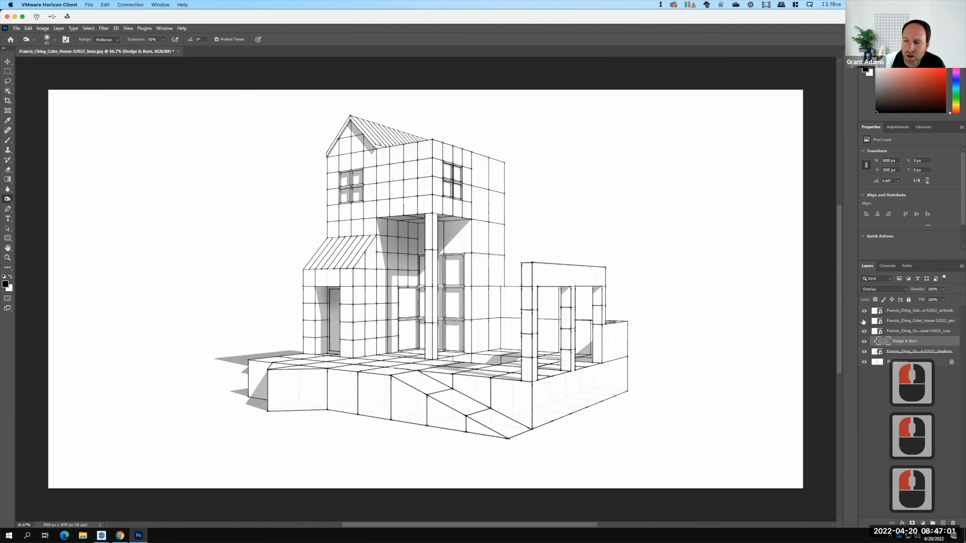
pyautogui.click(864, 311)
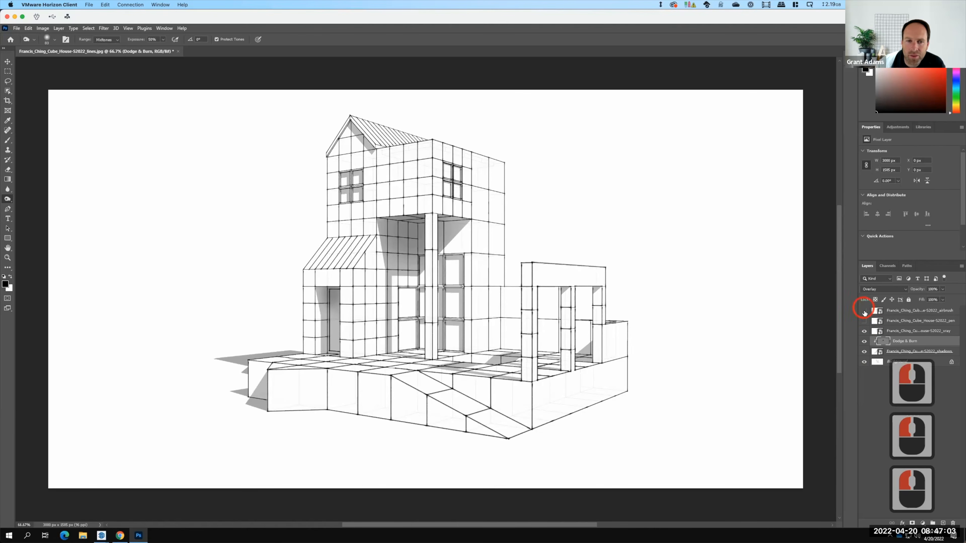
pyautogui.click(864, 311)
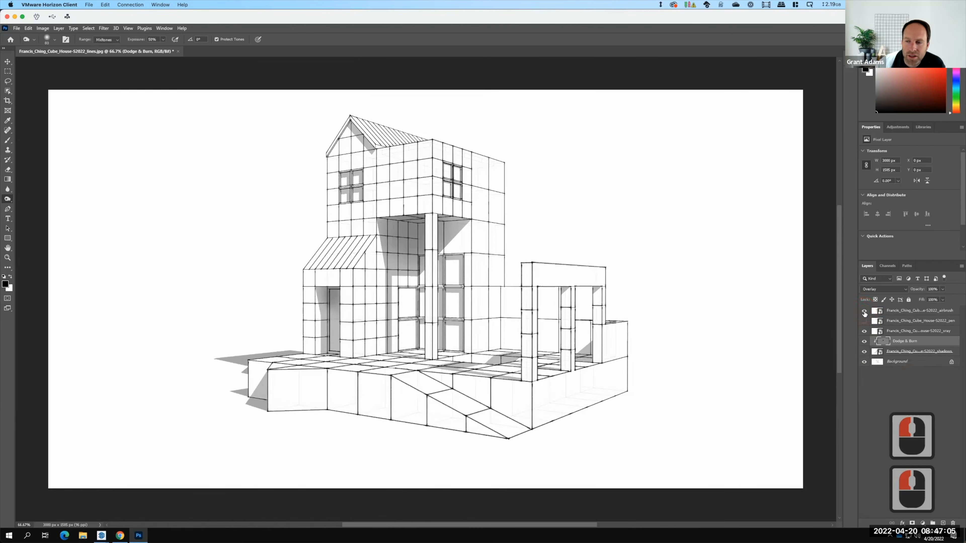
pyautogui.click(864, 312)
pyautogui.click(864, 321)
pyautogui.click(864, 321)
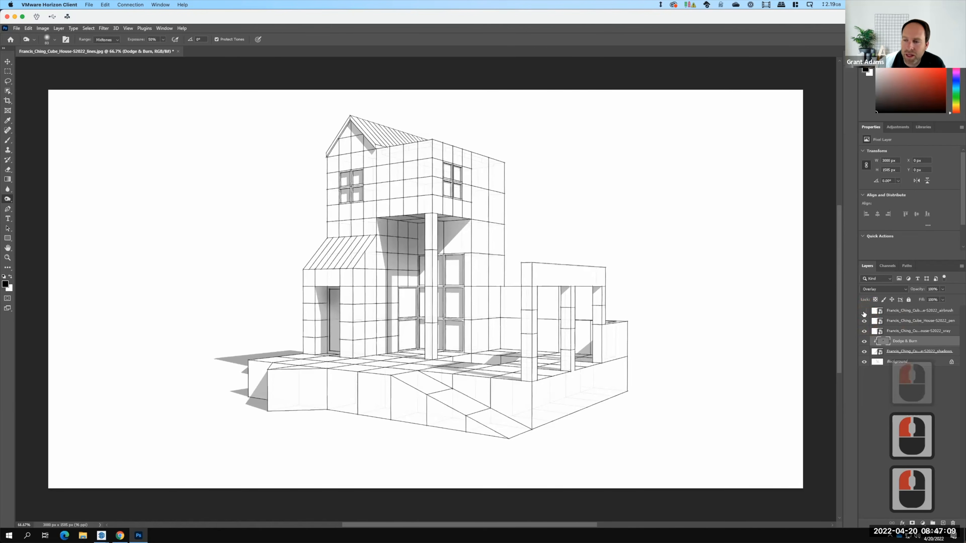
pyautogui.click(864, 311)
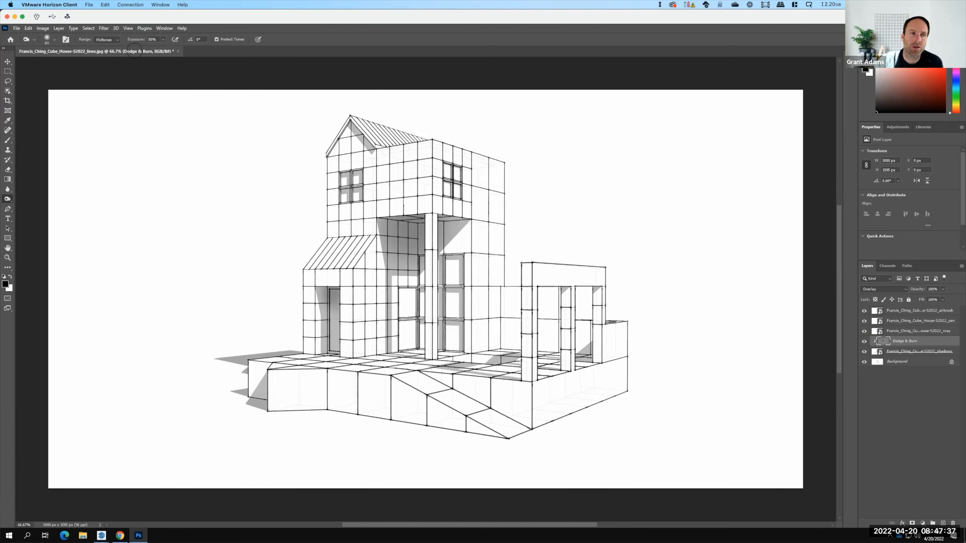
# Start a PNG export of the drawing and choose the S2022 folder under Ex123 - Francis Ching Cube House as its destination
pyautogui.click(16, 29)
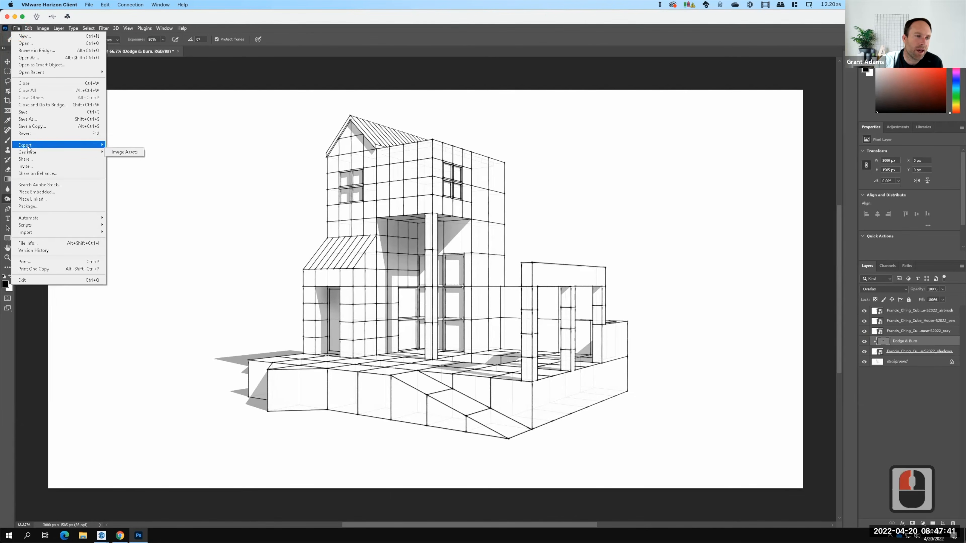
pyautogui.moveTo(29, 147)
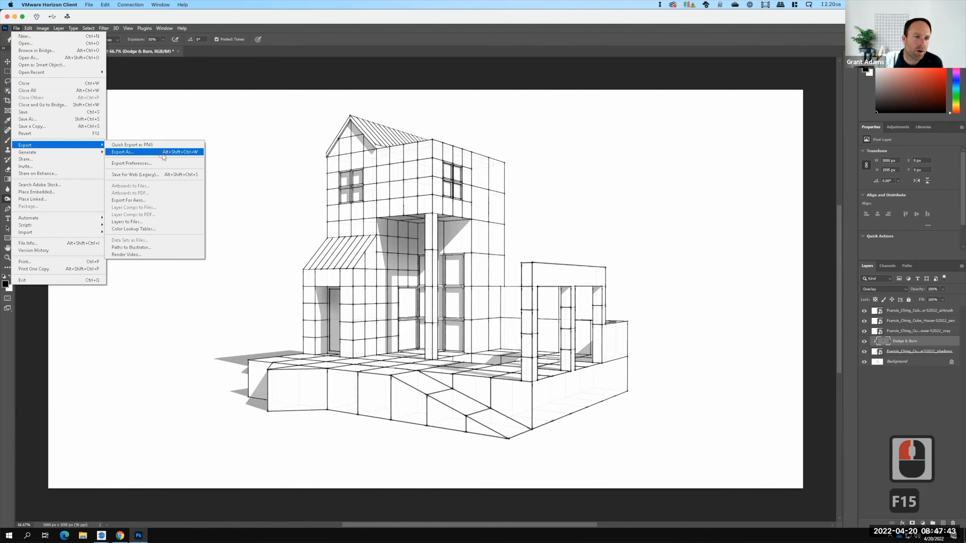
pyautogui.click(161, 153)
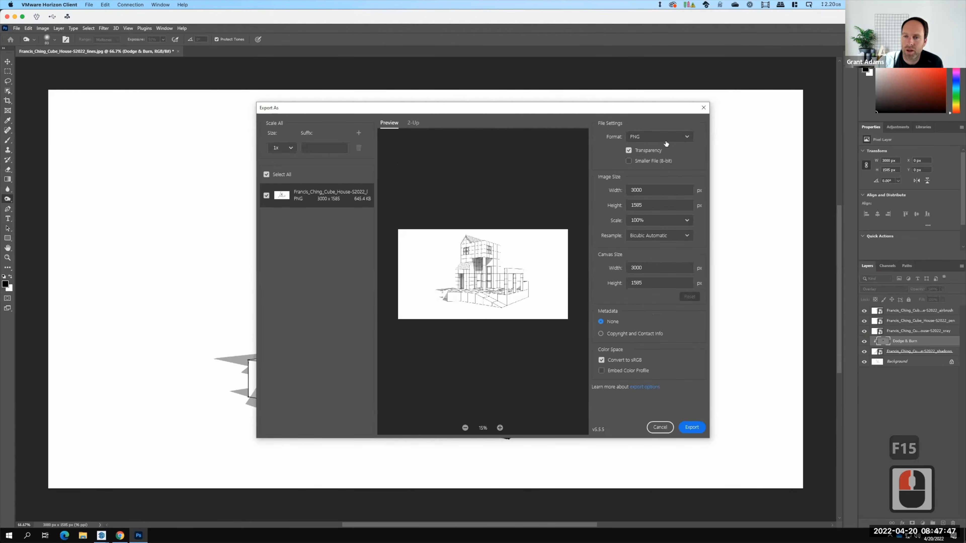
pyautogui.click(693, 426)
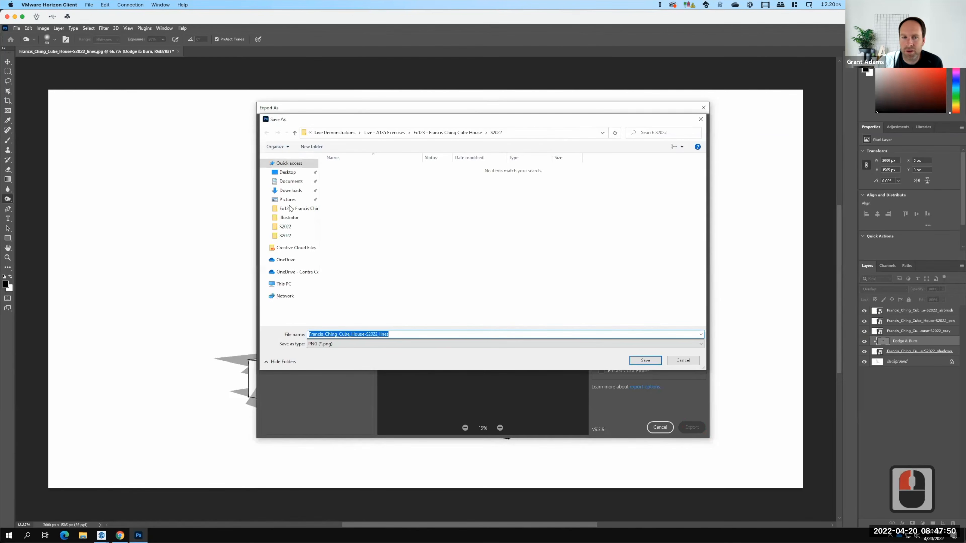
pyautogui.click(286, 237)
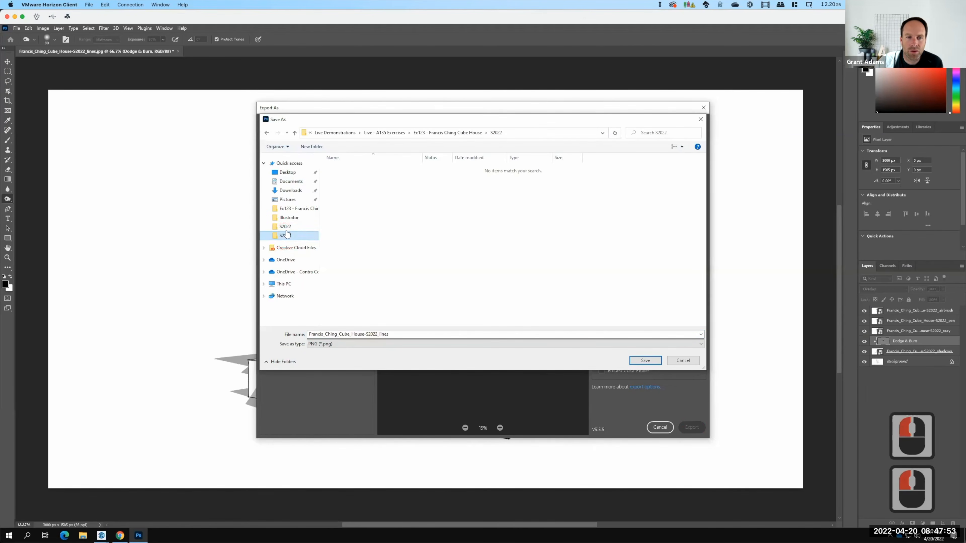
pyautogui.click(285, 227)
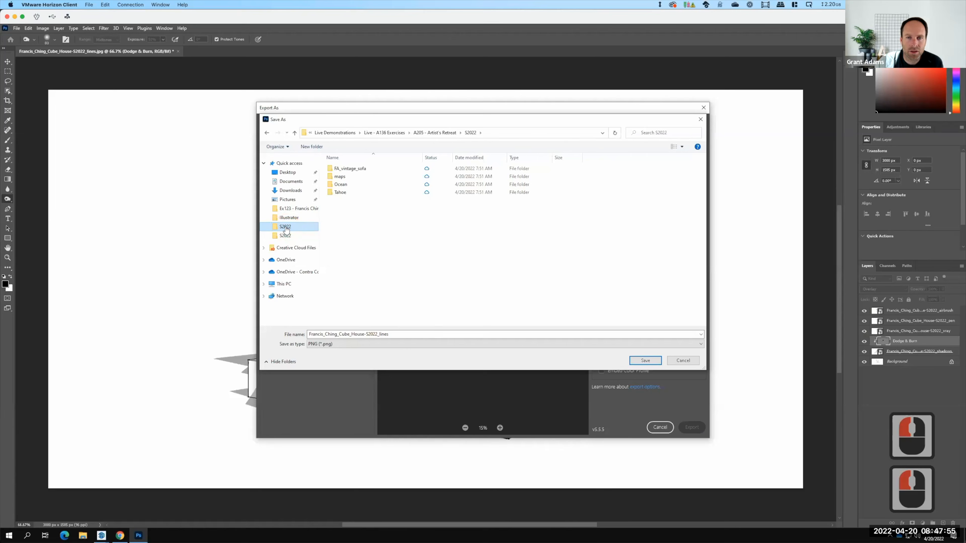
pyautogui.click(285, 236)
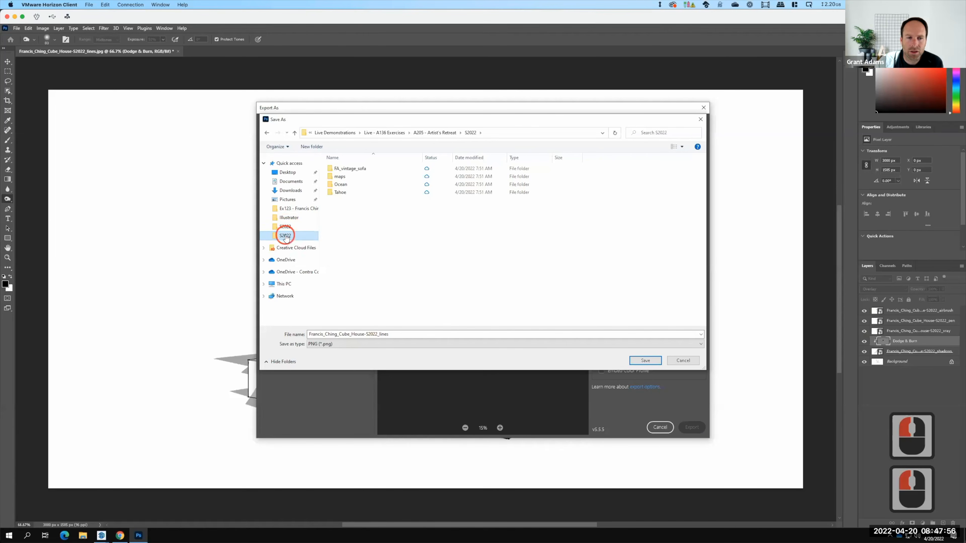
# Name the exported PNG Francis_Ching_Cube_House-S2022_FINAL and save it
pyautogui.click(394, 334)
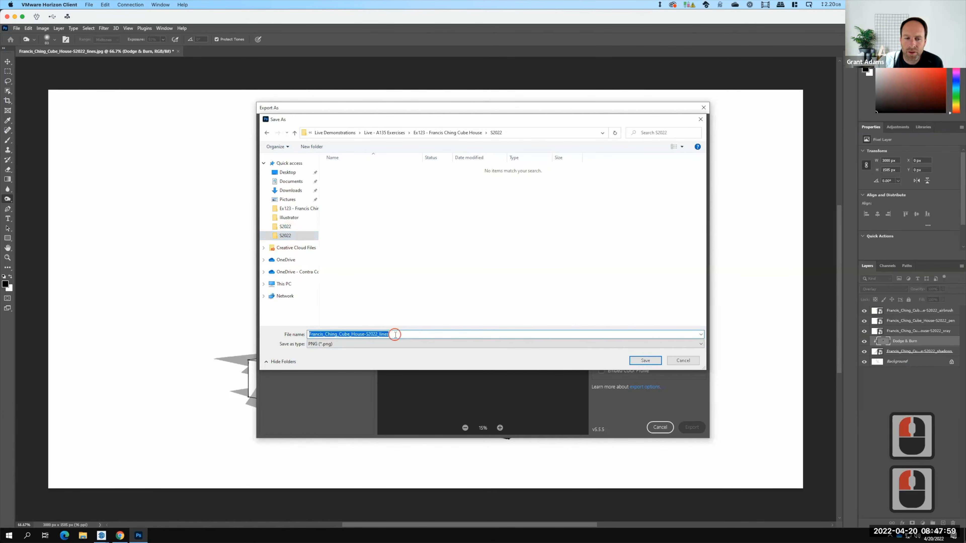
pyautogui.click(393, 334)
pyautogui.press('BackSpace')
pyautogui.press('BackSpace')
pyautogui.press('BackSpace')
pyautogui.press('BackSpace')
pyautogui.press('BackSpace')
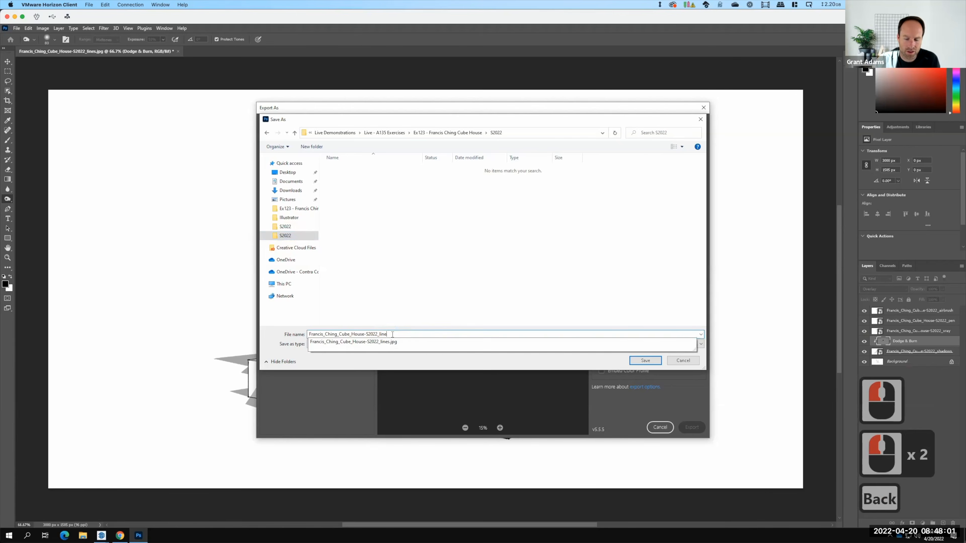
pyautogui.write('FINAL')
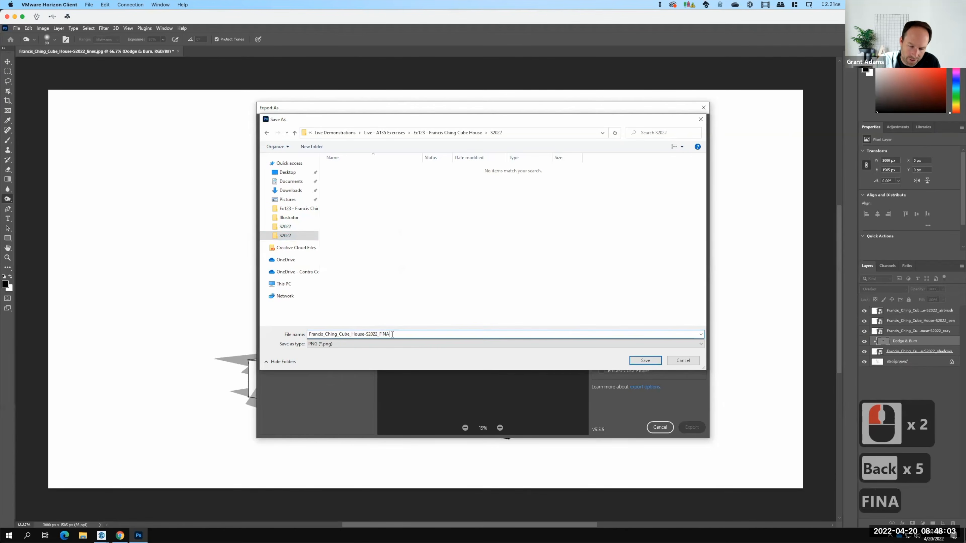
pyautogui.click(645, 360)
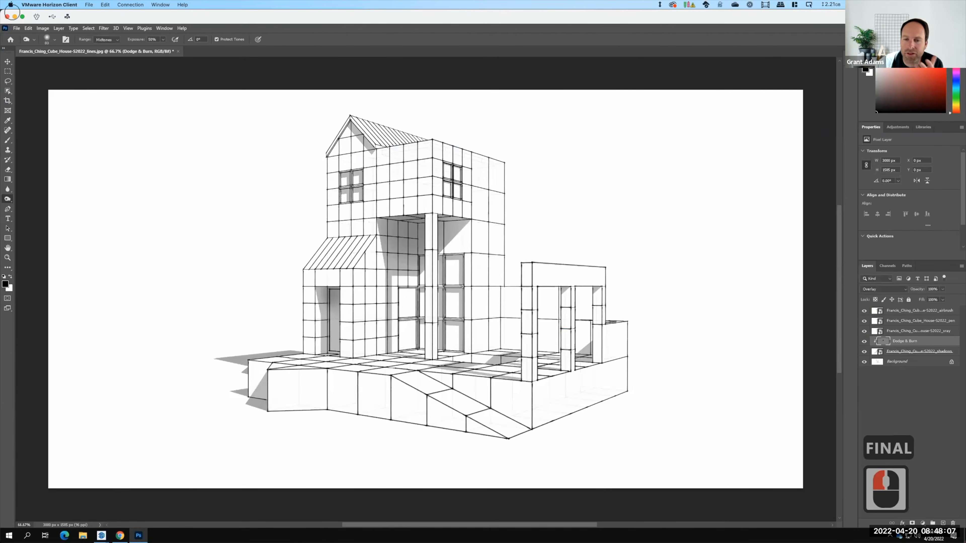
# Save the layered document as the Photoshop file Francis_Ching_Cube_House-S2022 with Maximize Compatibility on
pyautogui.click(16, 28)
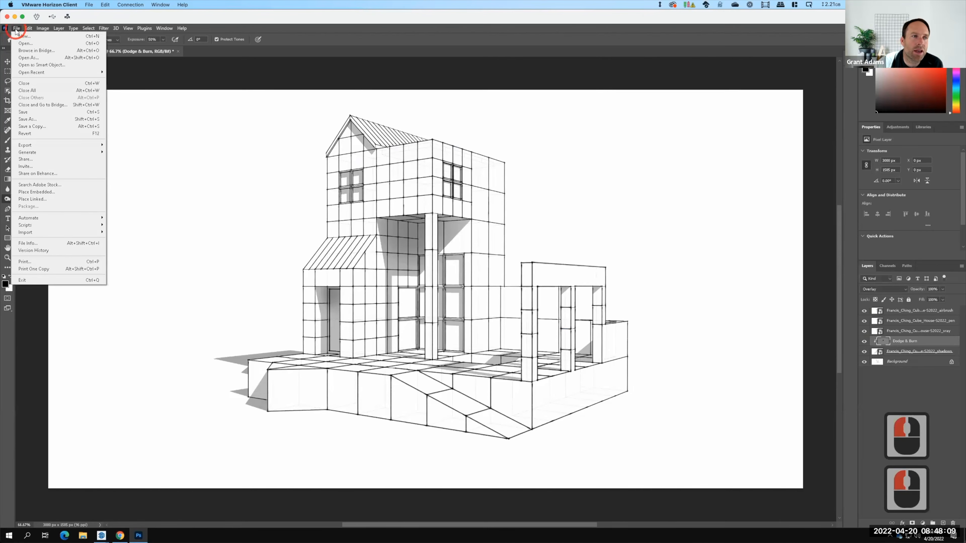
pyautogui.click(24, 111)
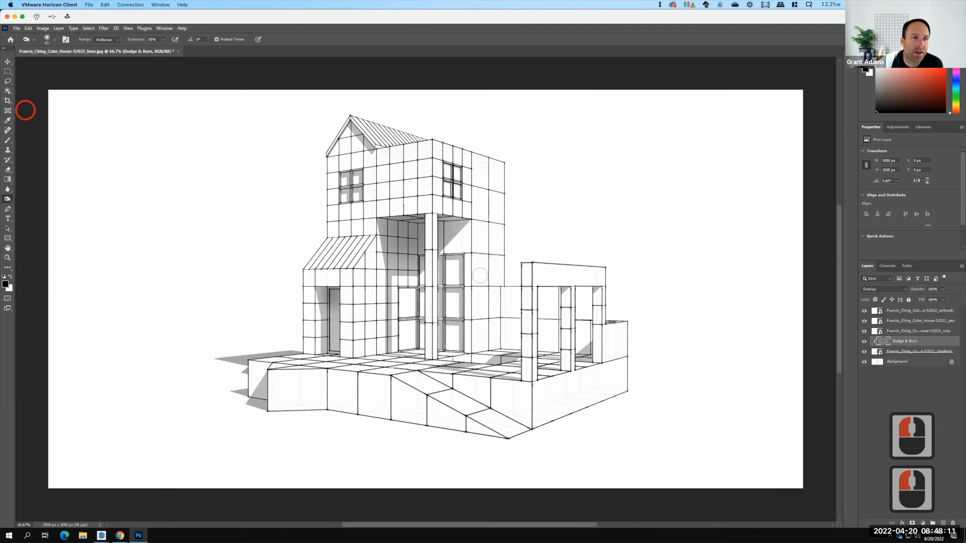
pyautogui.click(525, 346)
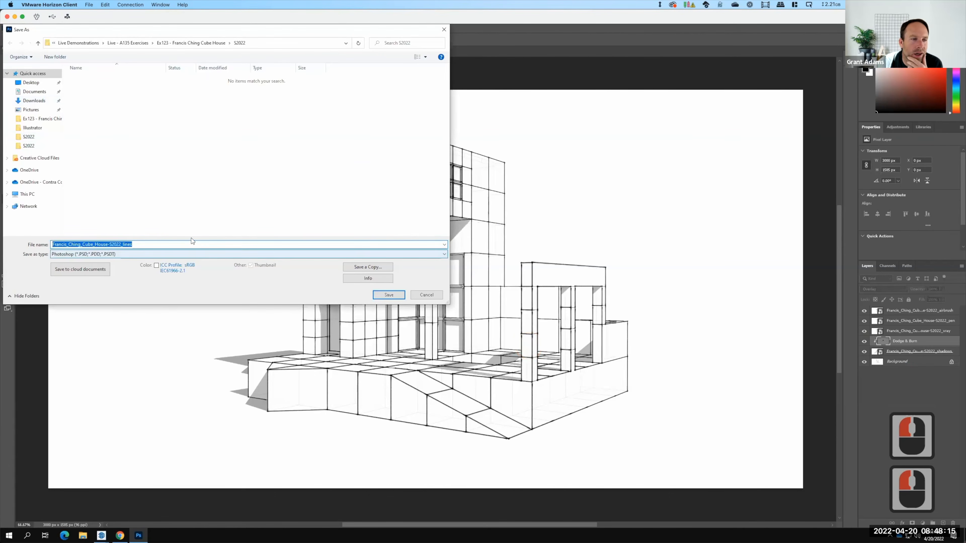
pyautogui.click(139, 243)
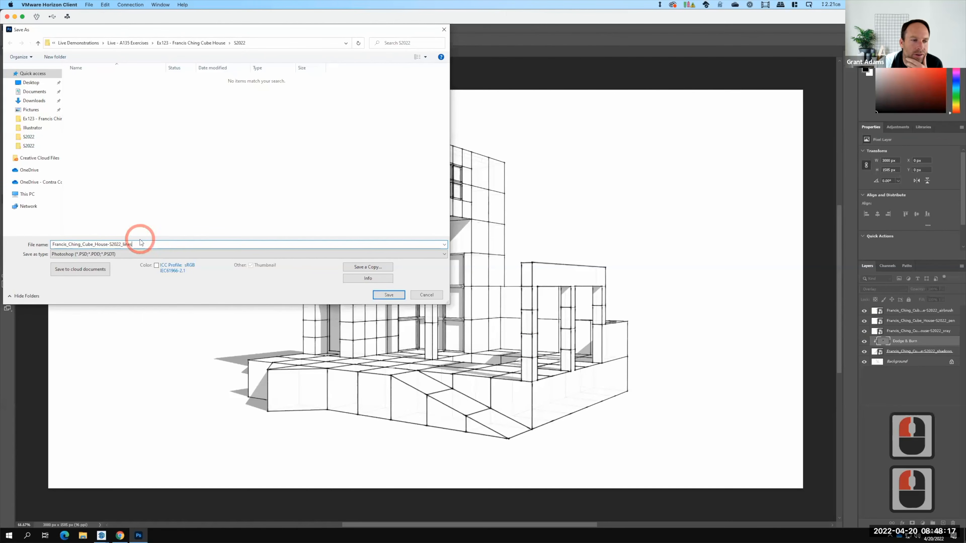
pyautogui.press('BackSpace')
pyautogui.press('BackSpace')
pyautogui.press('BackSpace')
pyautogui.press('BackSpace')
pyautogui.press('BackSpace')
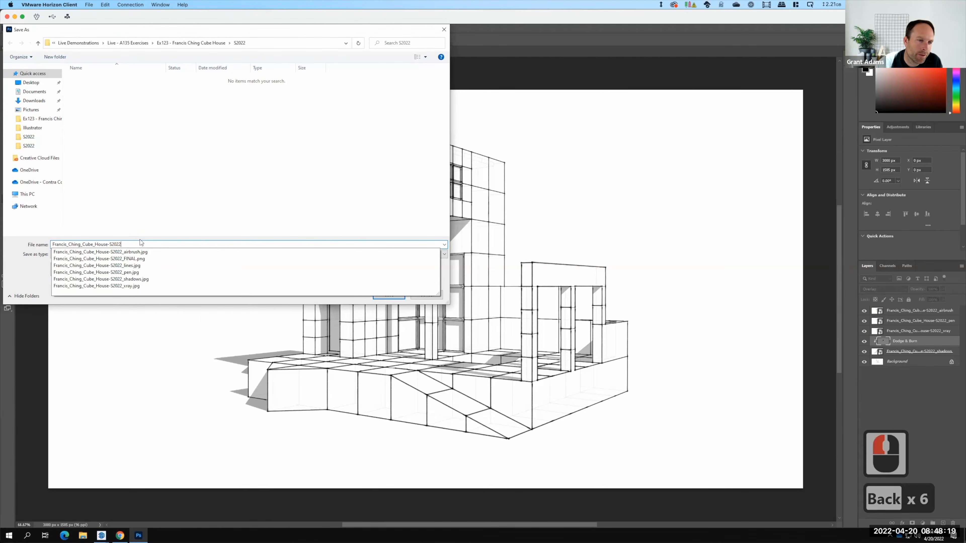
pyautogui.click(300, 199)
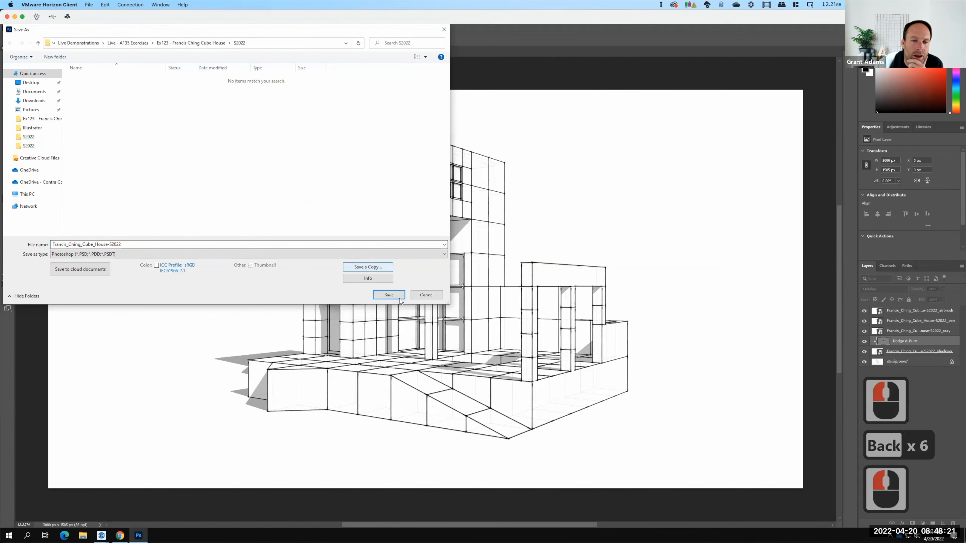
pyautogui.click(398, 298)
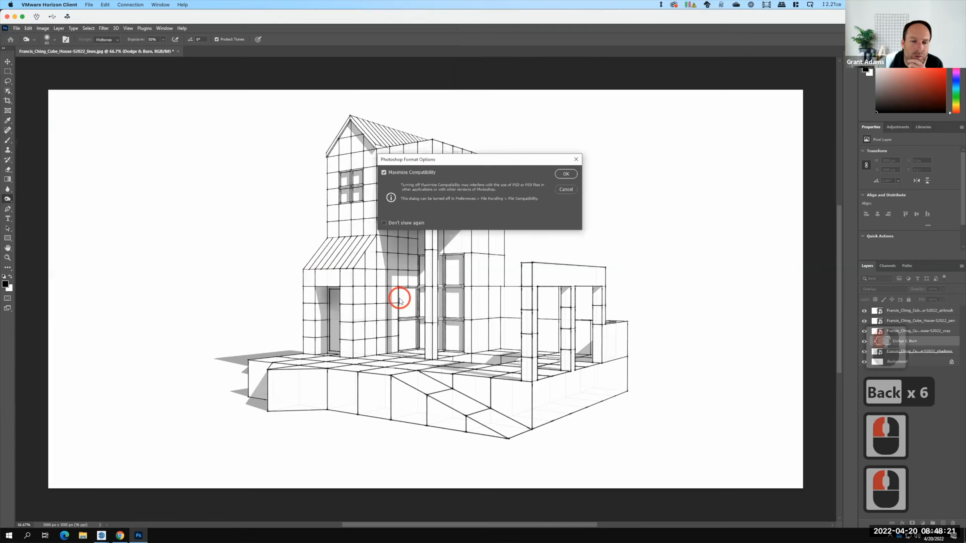
pyautogui.click(566, 174)
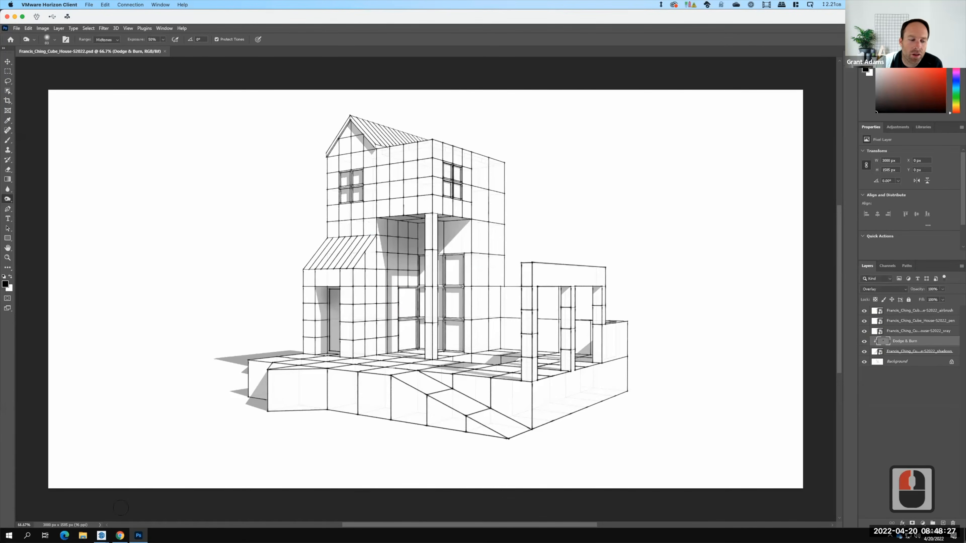
# Switch to the SketchUp window containing the Francis_Ching_Cube_House-2013 model
pyautogui.moveTo(107, 535)
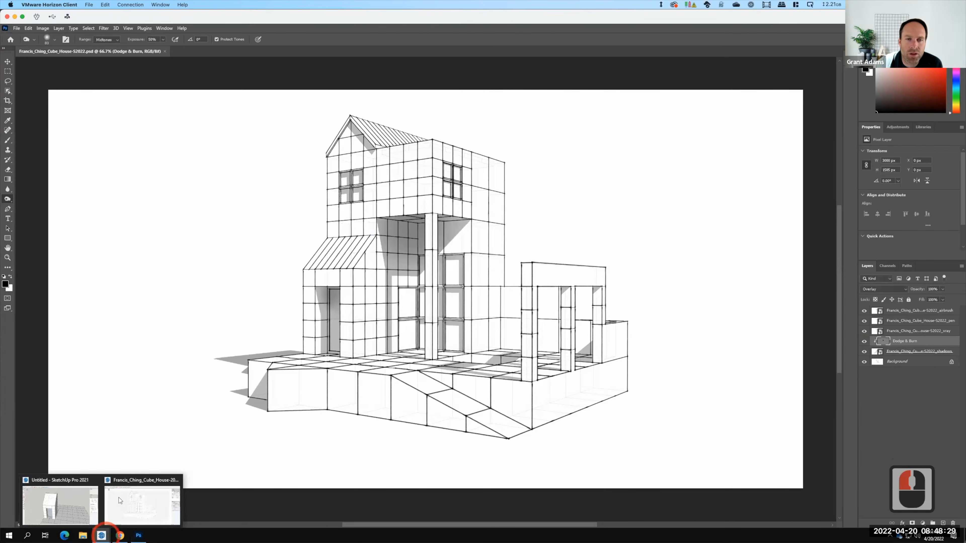
pyautogui.click(131, 506)
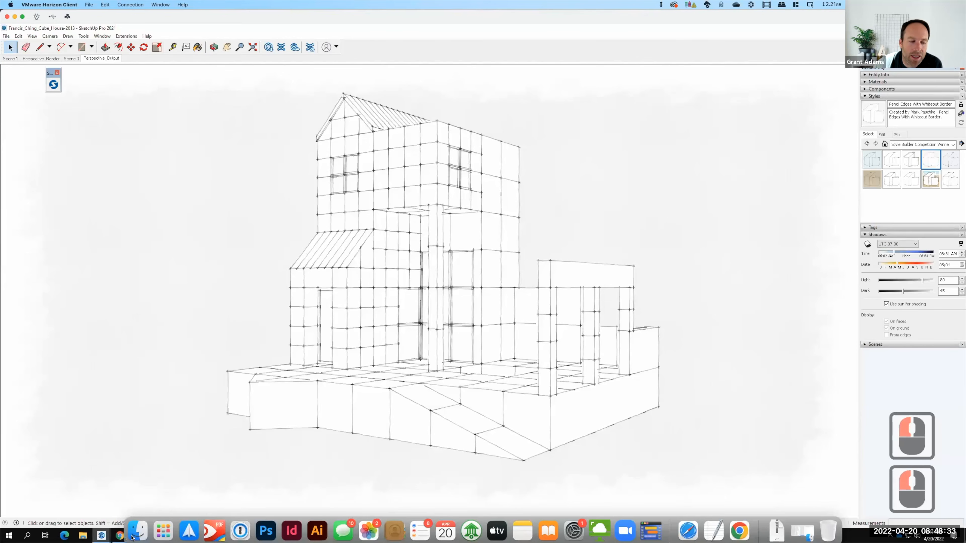
pyautogui.moveTo(119, 534)
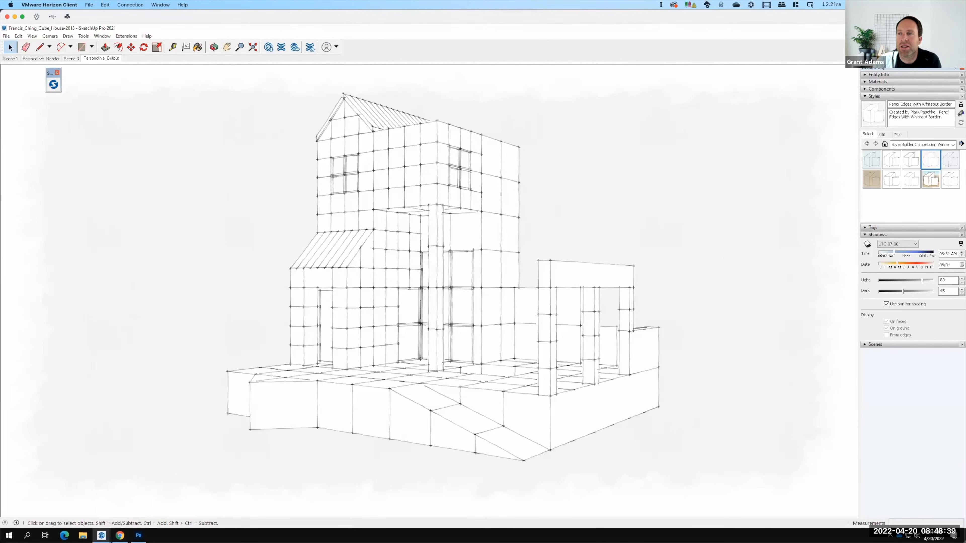
pyautogui.press('F15')
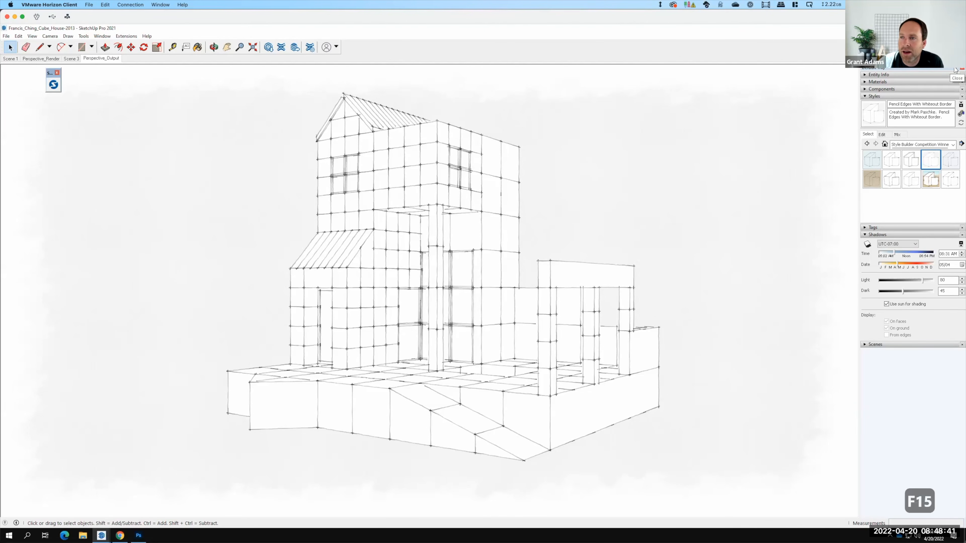
# Close SketchUp's Default Tray and show it again
pyautogui.click(955, 70)
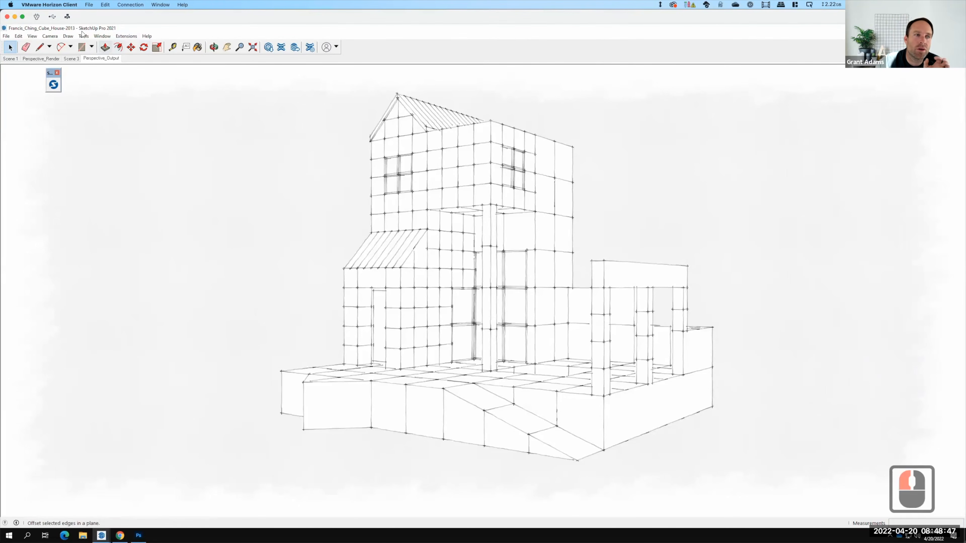
pyautogui.click(110, 37)
pyautogui.moveTo(114, 45)
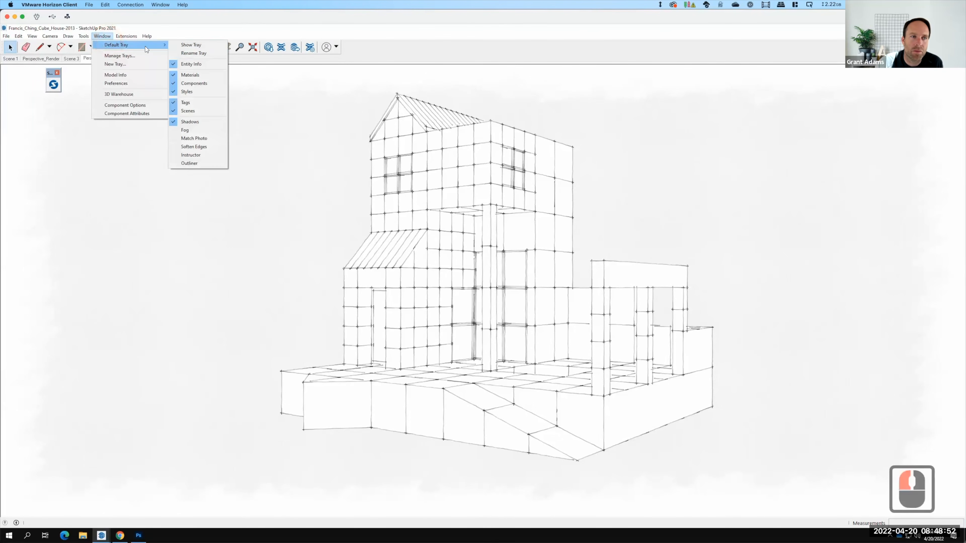
pyautogui.click(191, 45)
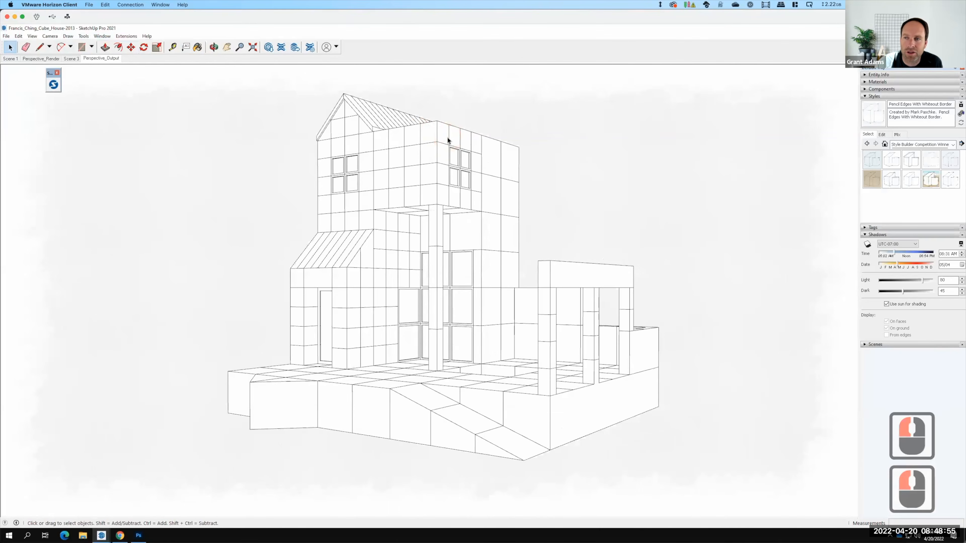